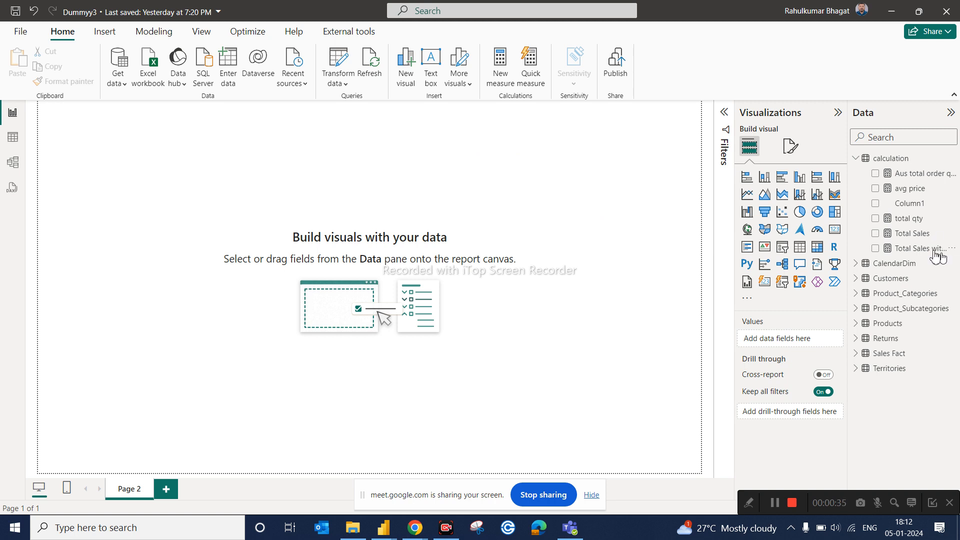
Review the formula of the total qty measure in the calculation table
{"action": "left_click", "coordinate": [910, 219]}
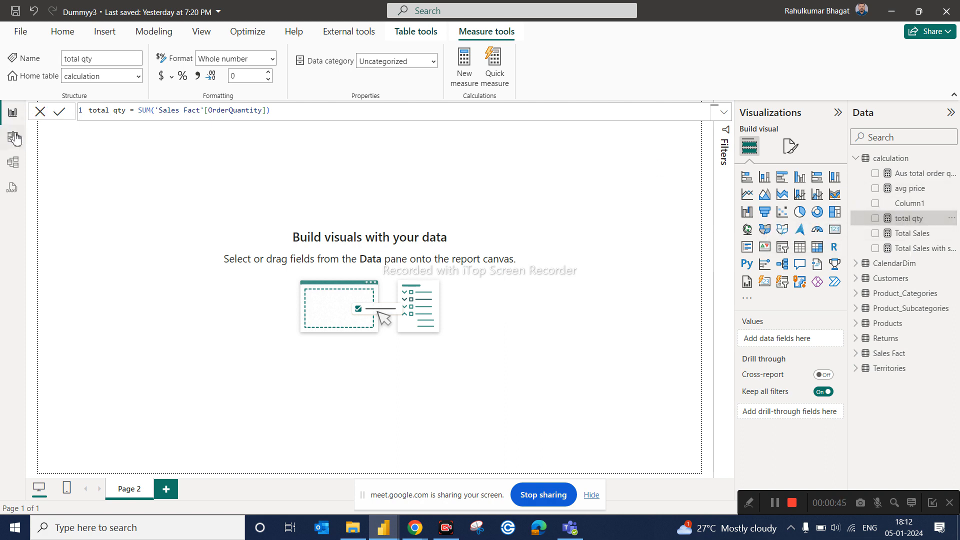
{"action": "left_click", "coordinate": [265, 195]}
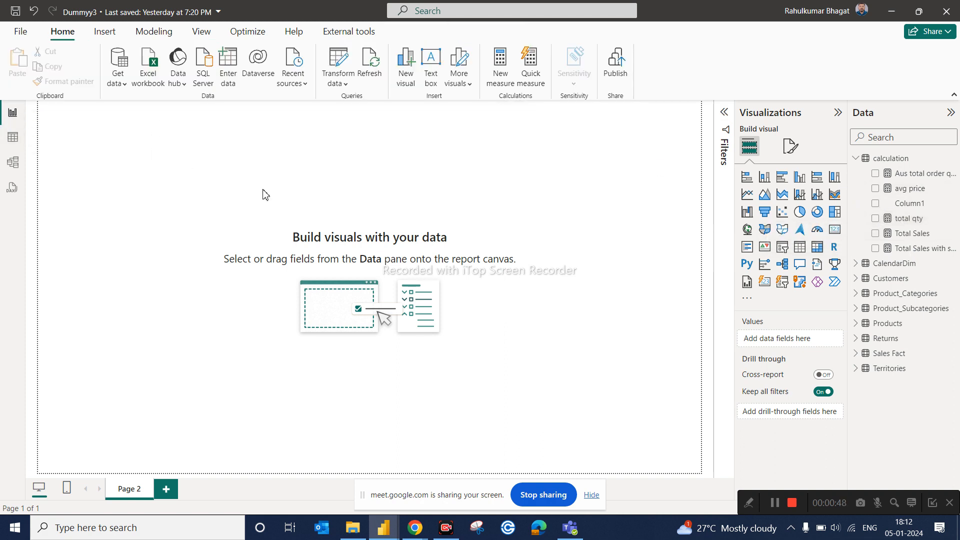
Create a measure in the calculation table: Total Return = SUM(Returns[ReturnQuantity])
{"action": "left_click", "coordinate": [895, 159]}
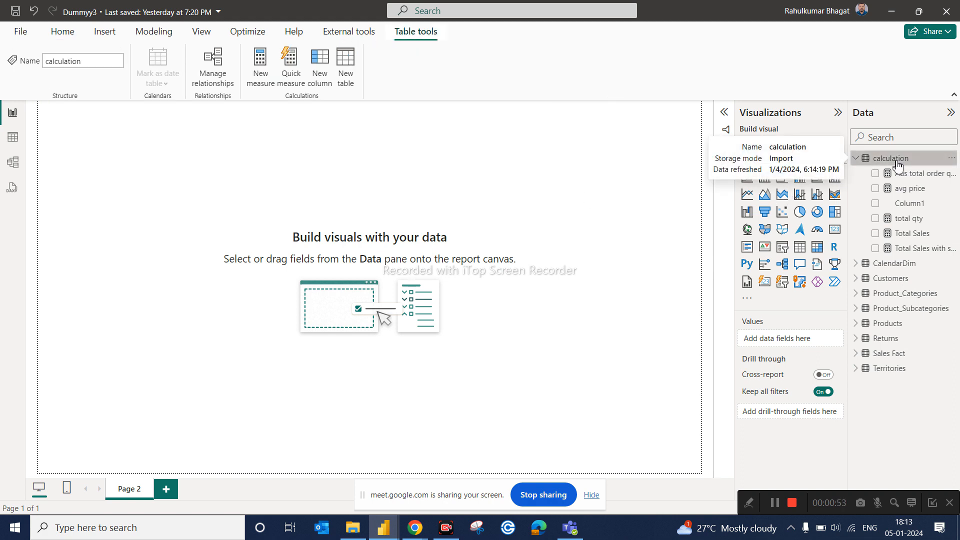
{"action": "left_click", "coordinate": [953, 159]}
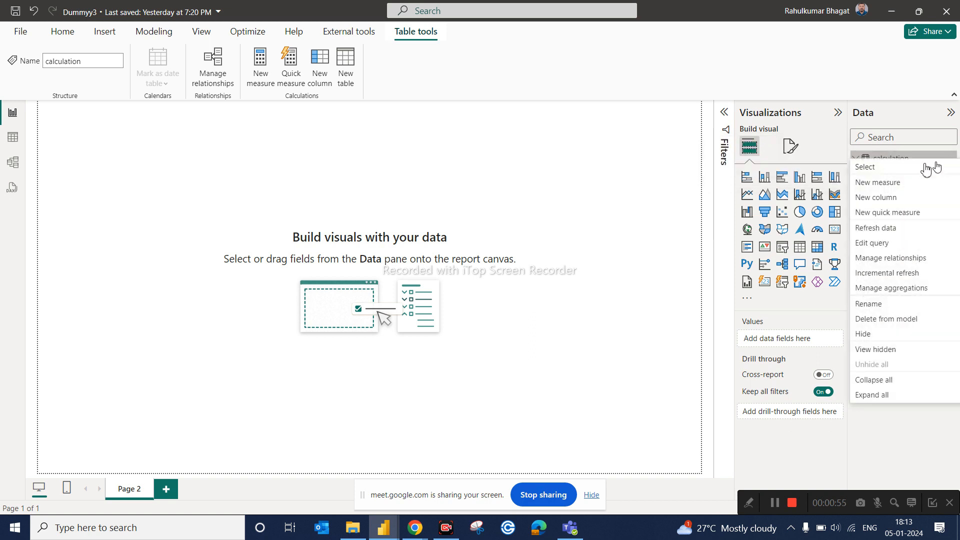
{"action": "key", "text": "Escape"}
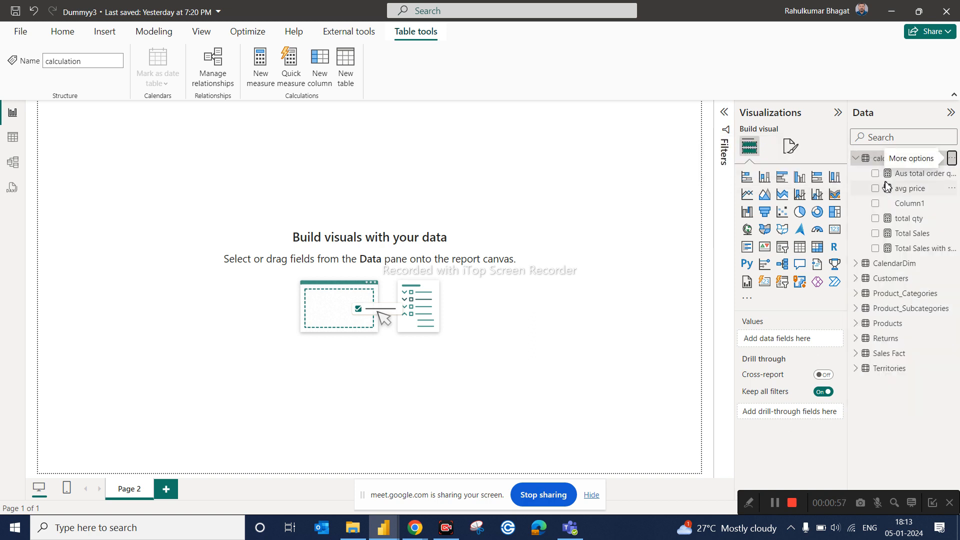
{"action": "key", "text": "ctrl+z"}
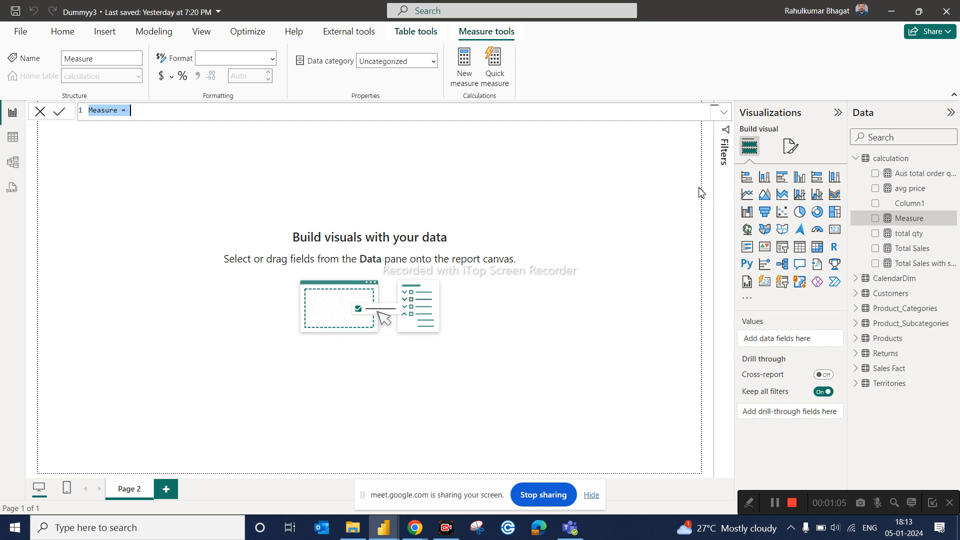
{"action": "type", "text": "To"}
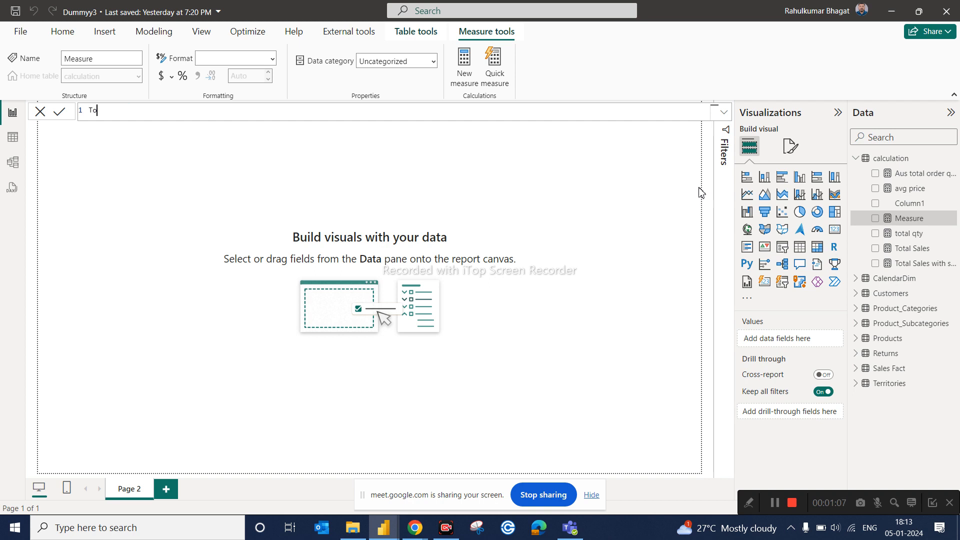
{"action": "type", "text": "tal Return = sum"}
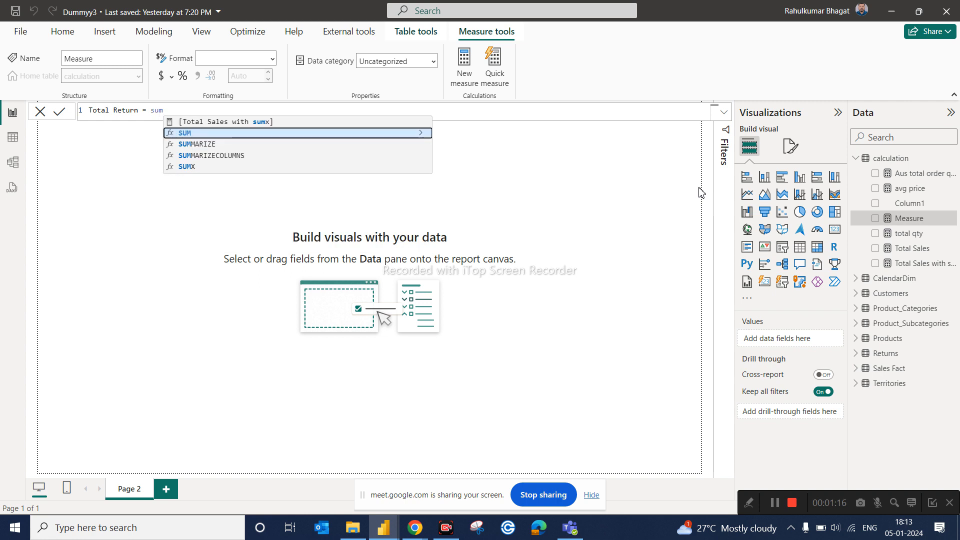
{"action": "key", "text": "Tab"}
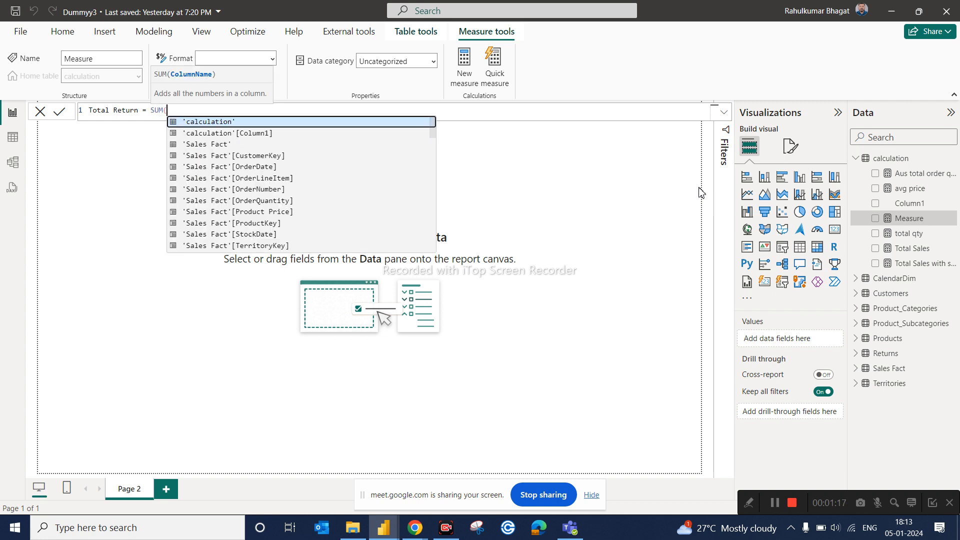
{"action": "type", "text": "ret"}
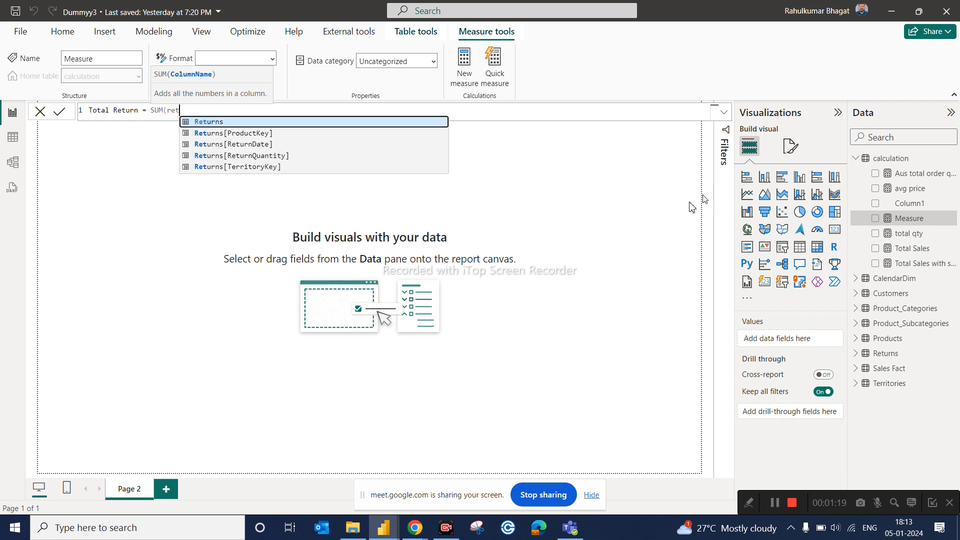
{"action": "left_click", "coordinate": [263, 156]}
{"action": "type", "text": ")"}
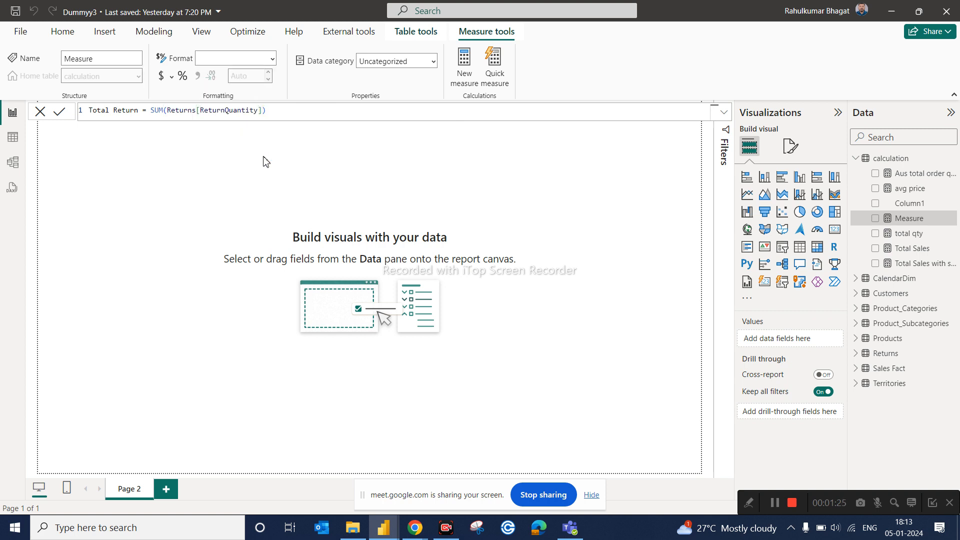
{"action": "key", "text": "Return"}
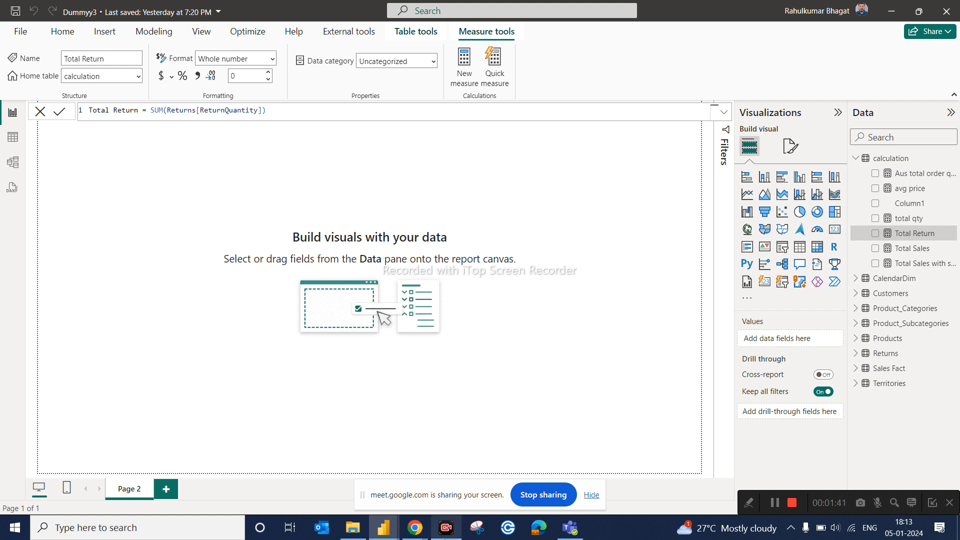
Switch to the Google Meet call in Chrome, hide the screen-sharing notice and admit the waiting participant
{"action": "left_click", "coordinate": [570, 532]}
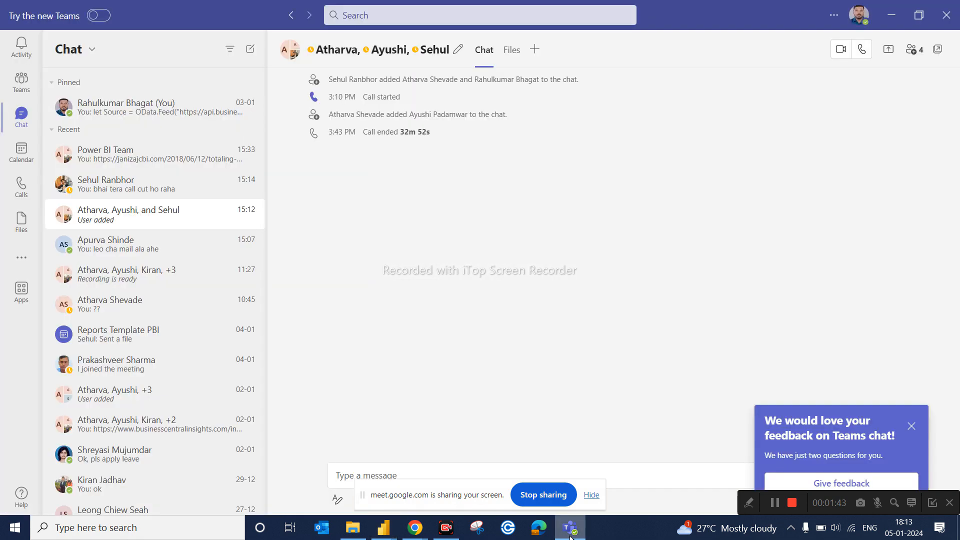
{"action": "left_click", "coordinate": [570, 531]}
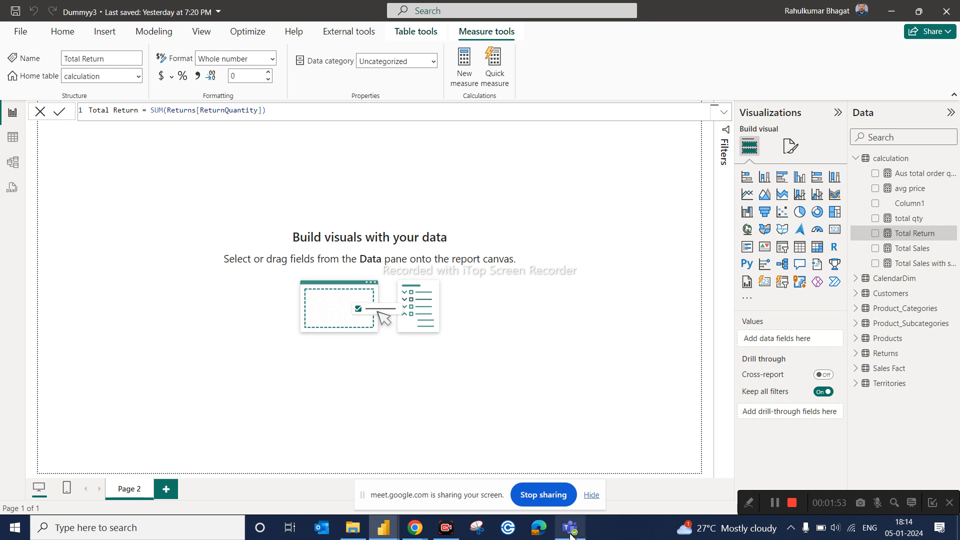
{"action": "mouse_move", "coordinate": [414, 536]}
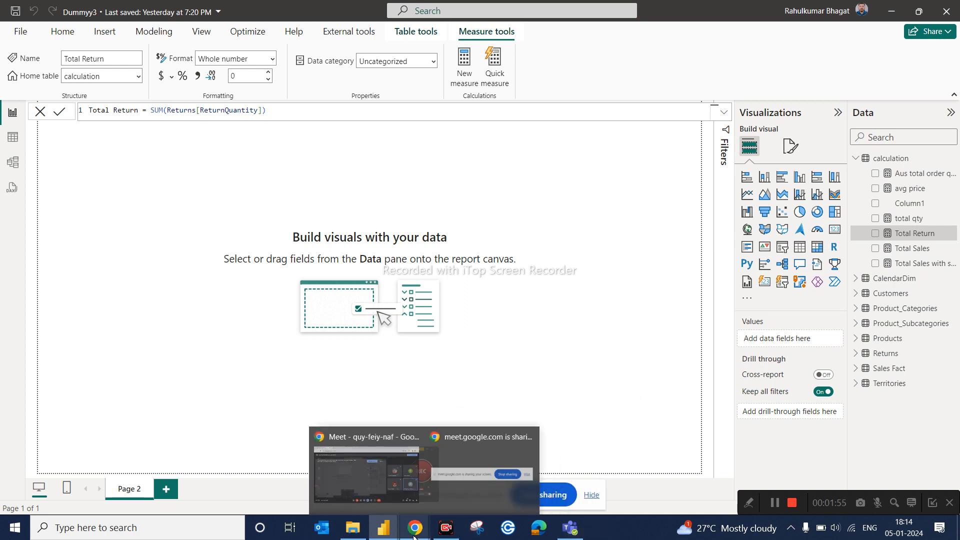
{"action": "left_click", "coordinate": [356, 482]}
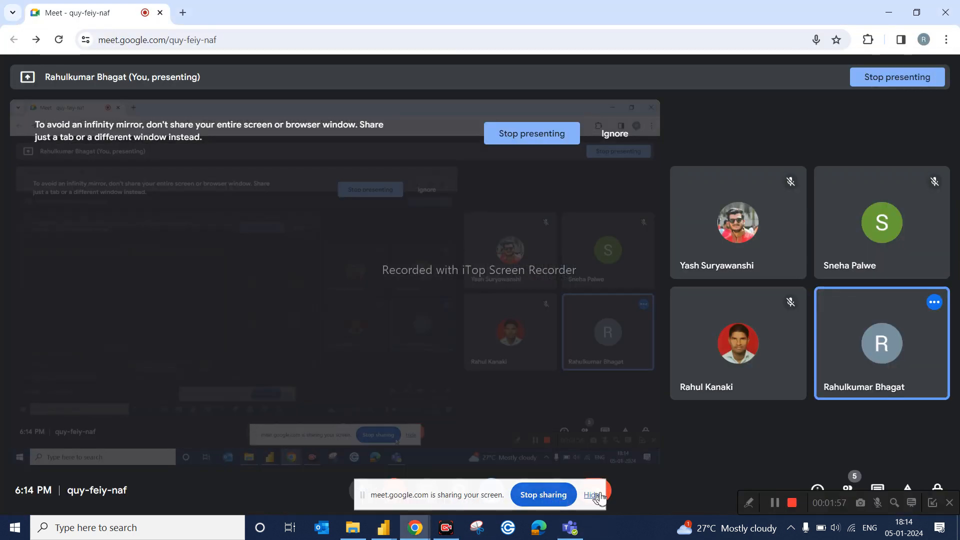
{"action": "left_click", "coordinate": [592, 496]}
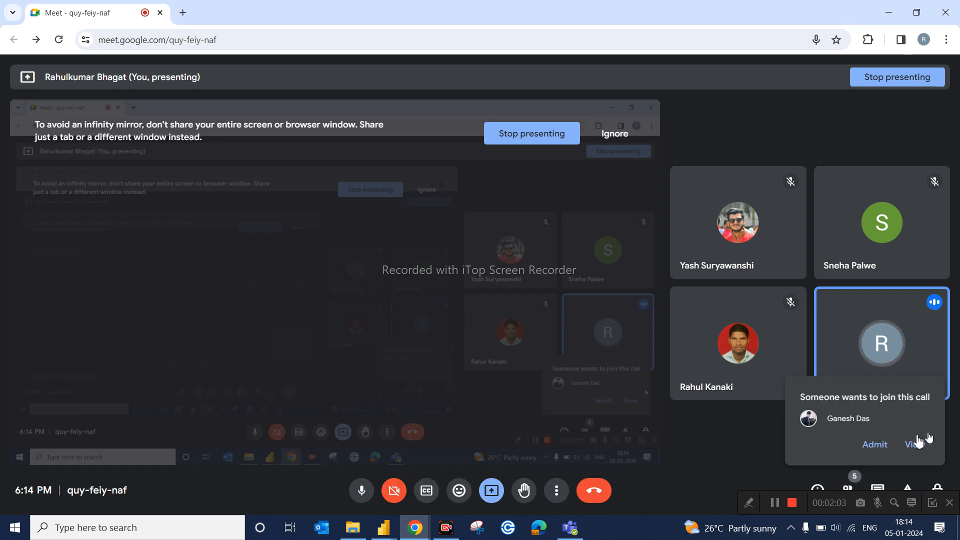
{"action": "left_click", "coordinate": [883, 446]}
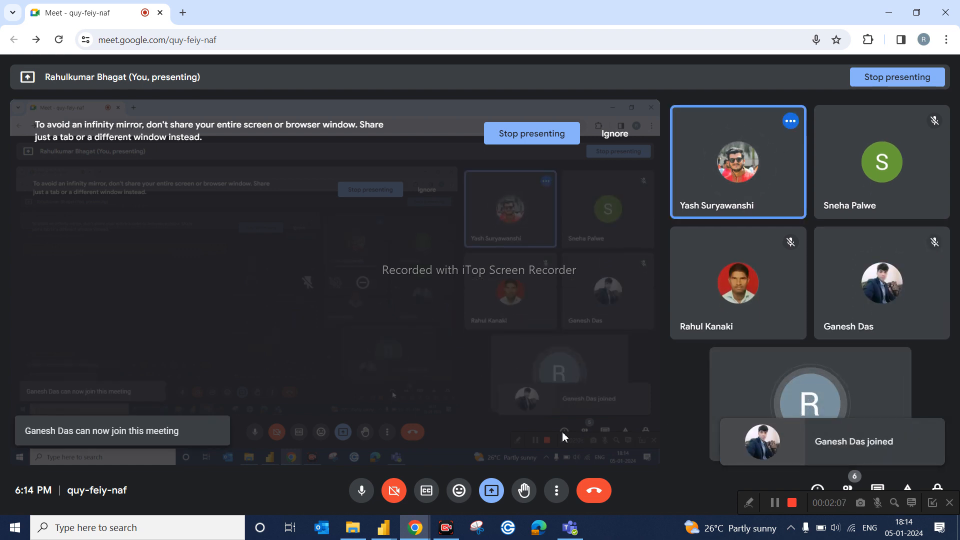
Switch back to the Dummyy3 report in Power BI and start a calculation-table measure named Return Rate % with the DIVIDE function
{"action": "mouse_move", "coordinate": [383, 534]}
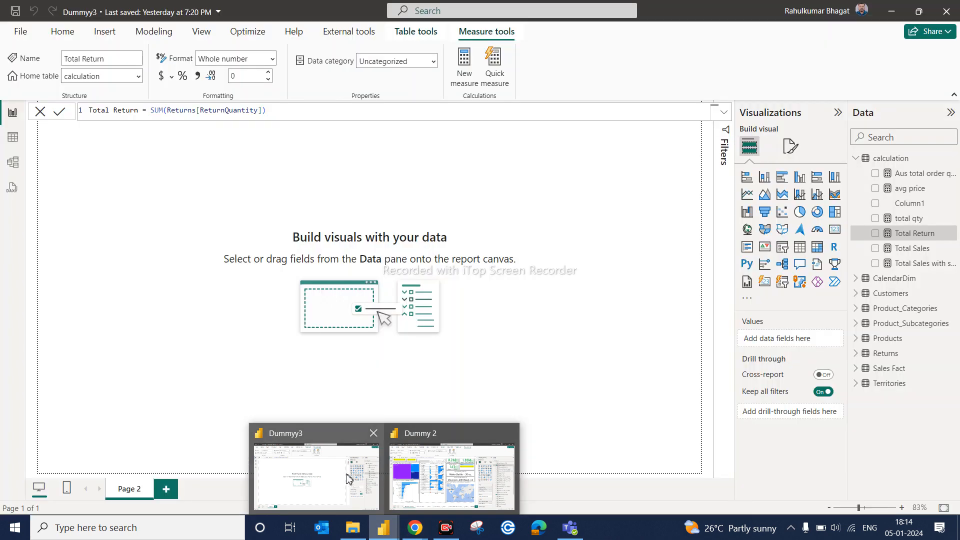
{"action": "left_click", "coordinate": [349, 479]}
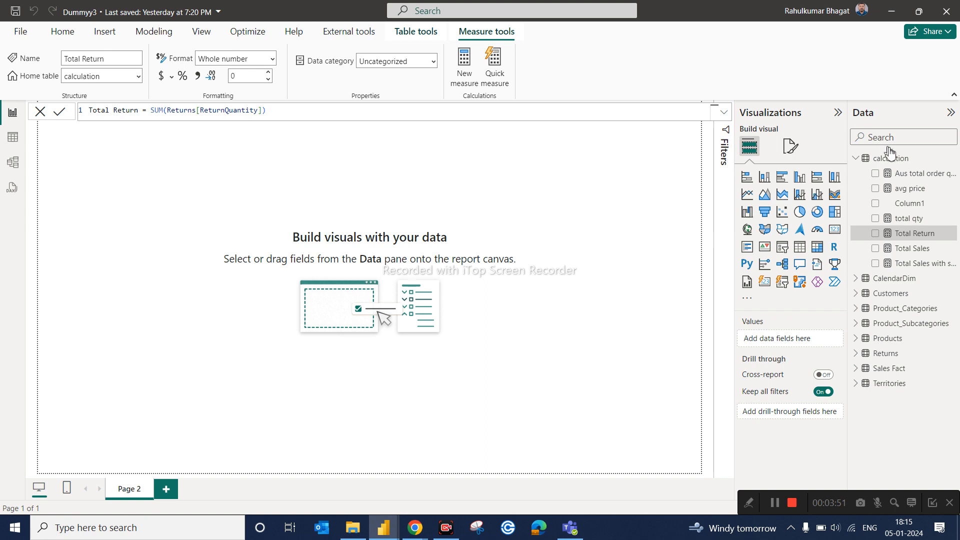
{"action": "left_click", "coordinate": [903, 173]}
{"action": "left_click", "coordinate": [922, 160]}
{"action": "left_click", "coordinate": [952, 158]}
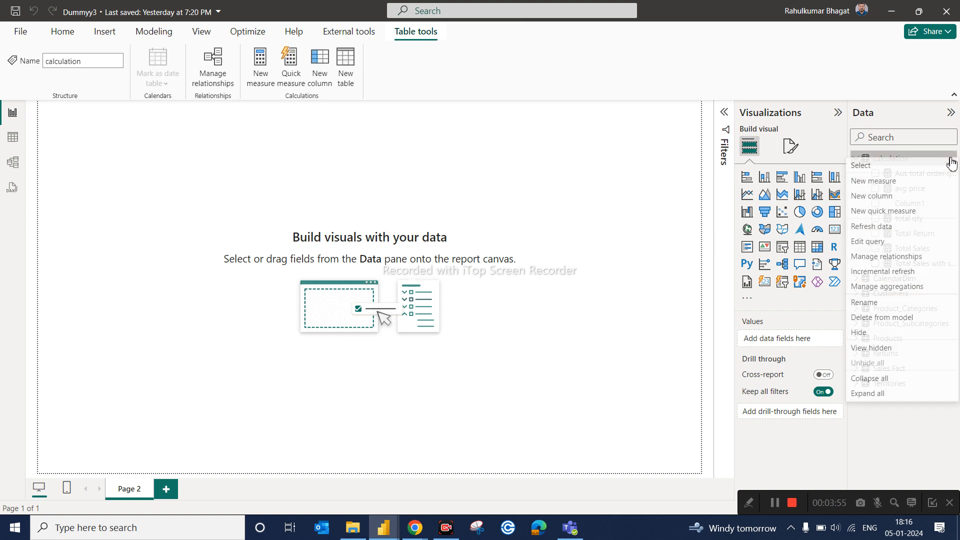
{"action": "left_click", "coordinate": [867, 183]}
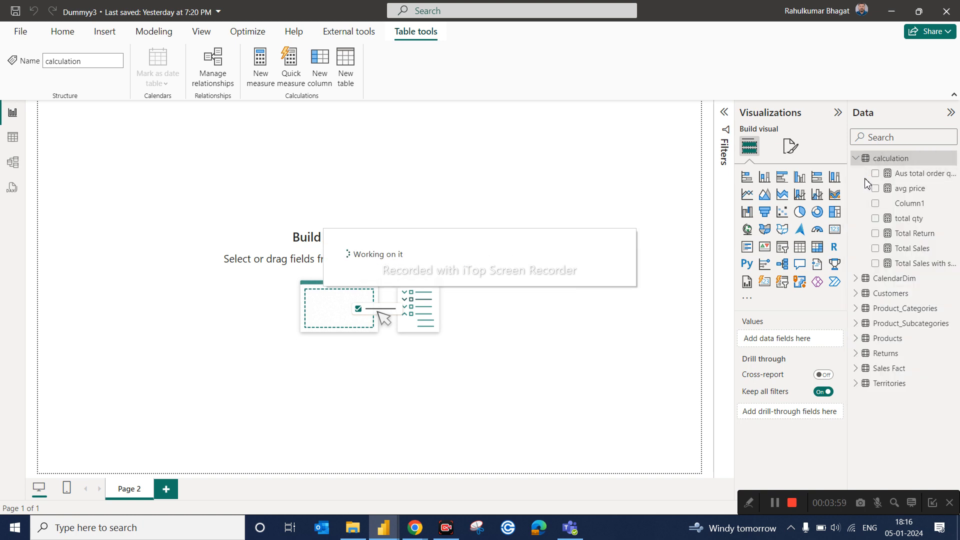
{"action": "type", "text": "Retur"}
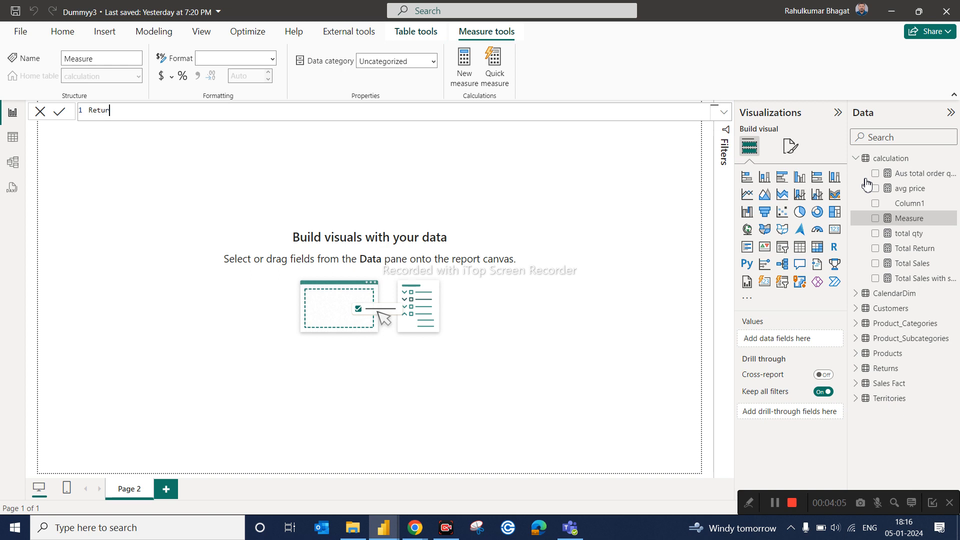
{"action": "type", "text": "n Rate % = div"}
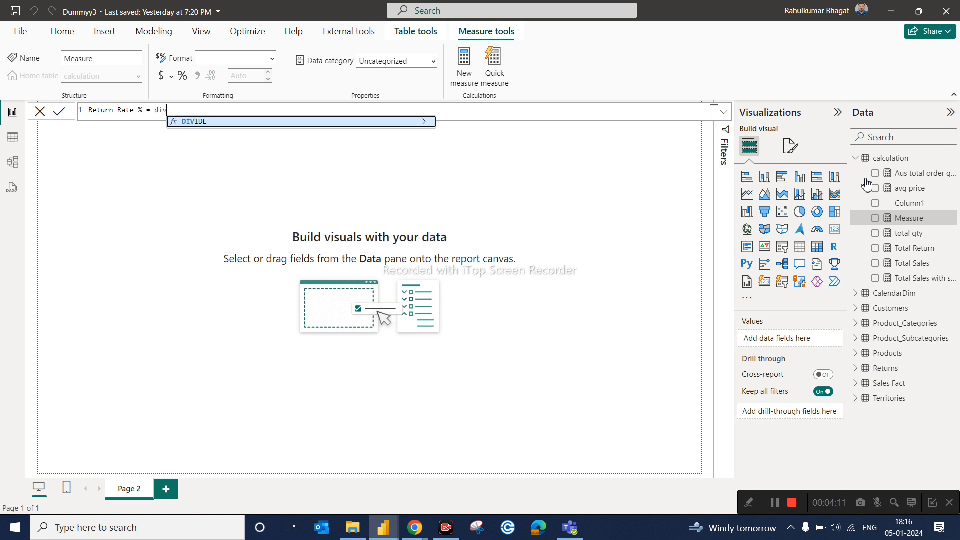
{"action": "key", "text": "Tab"}
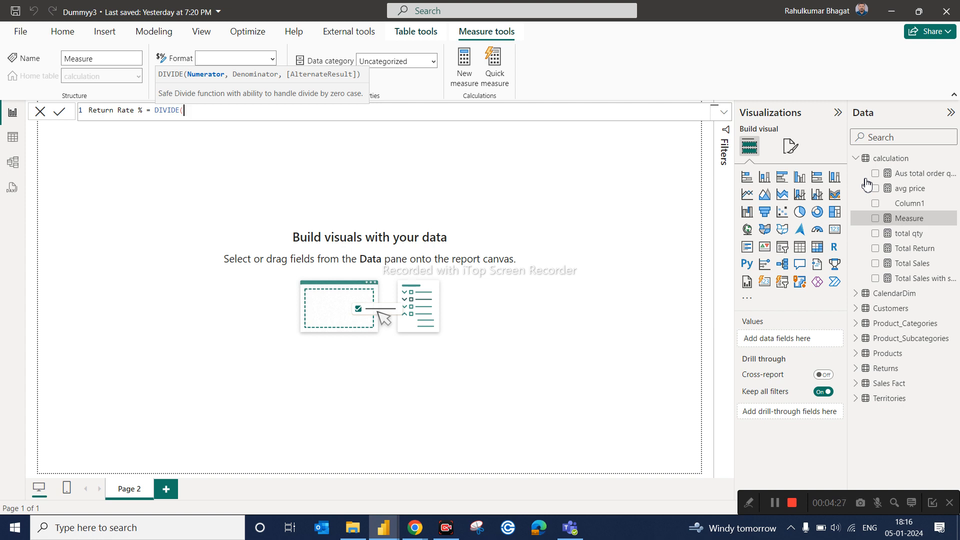
Complete the Return Rate % formula with [Total Return] as numerator and [total qty] as denominator, and commit it
{"action": "type", "text": "tota"}
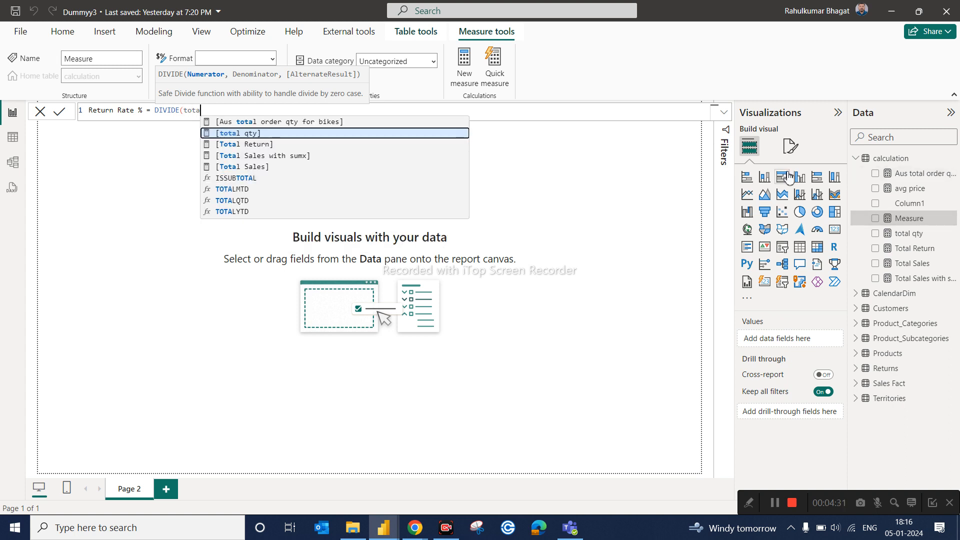
{"action": "left_click", "coordinate": [260, 144]}
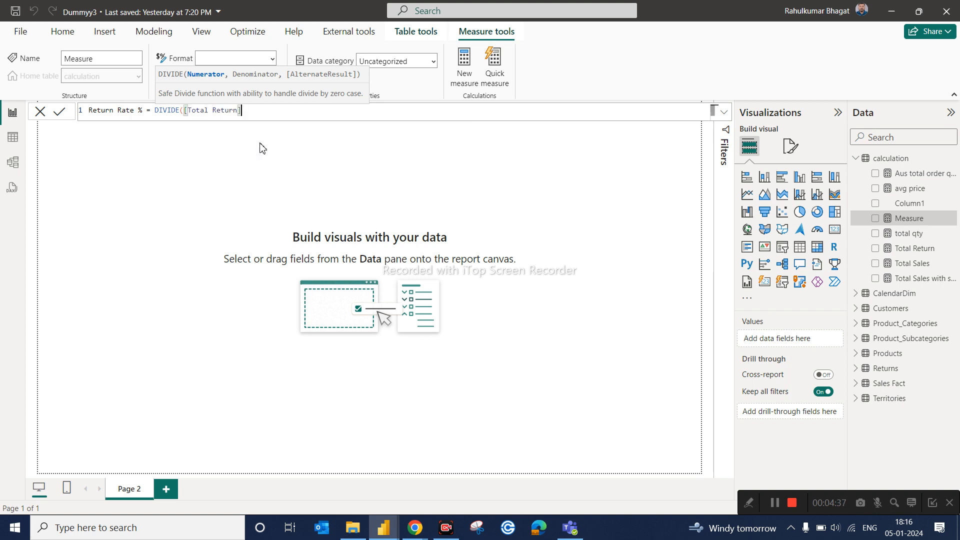
{"action": "type", "text": ",to"}
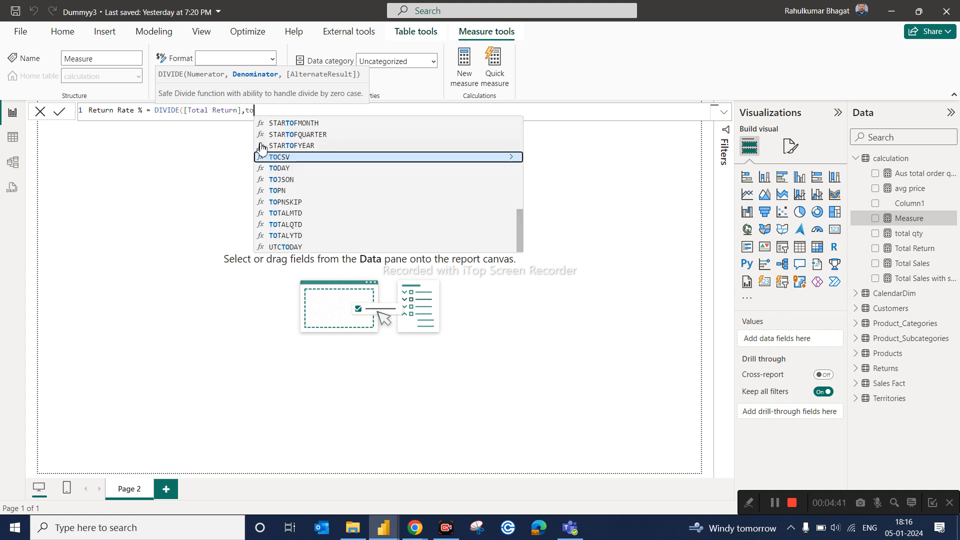
{"action": "type", "text": "ta"}
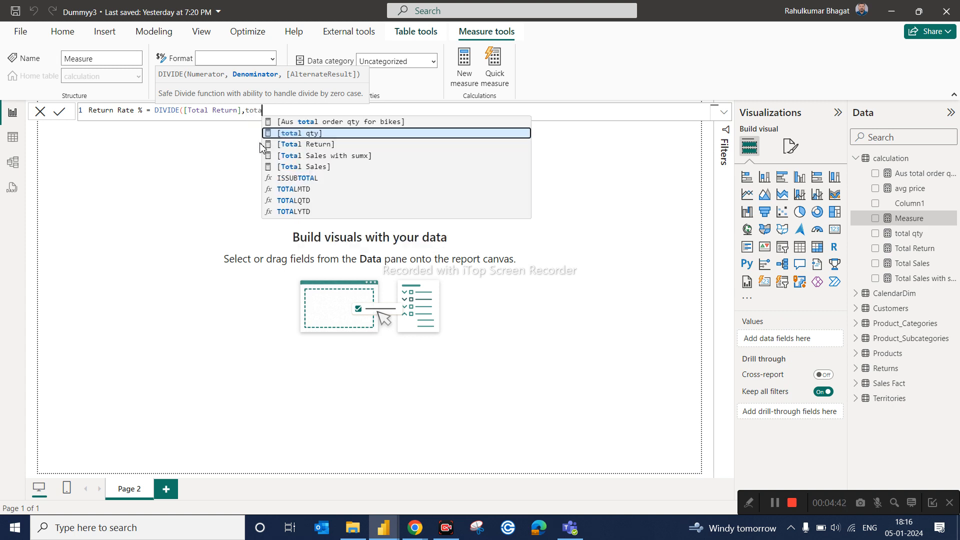
{"action": "left_click", "coordinate": [320, 133]}
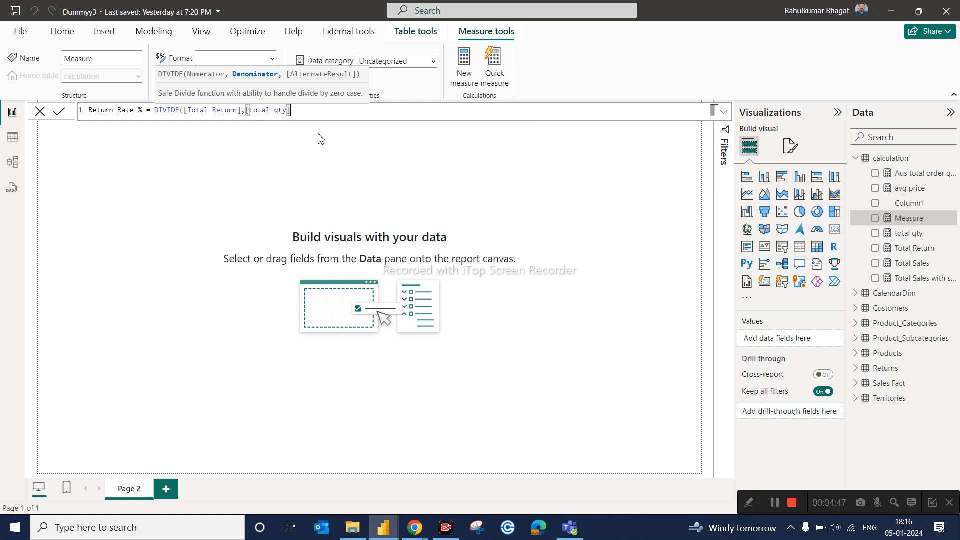
{"action": "type", "text": ")"}
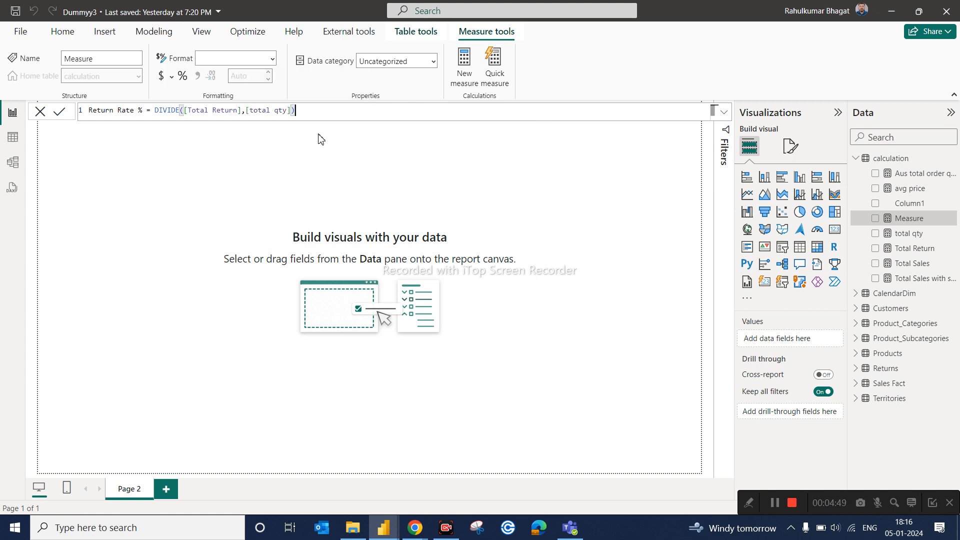
{"action": "key", "text": "Return"}
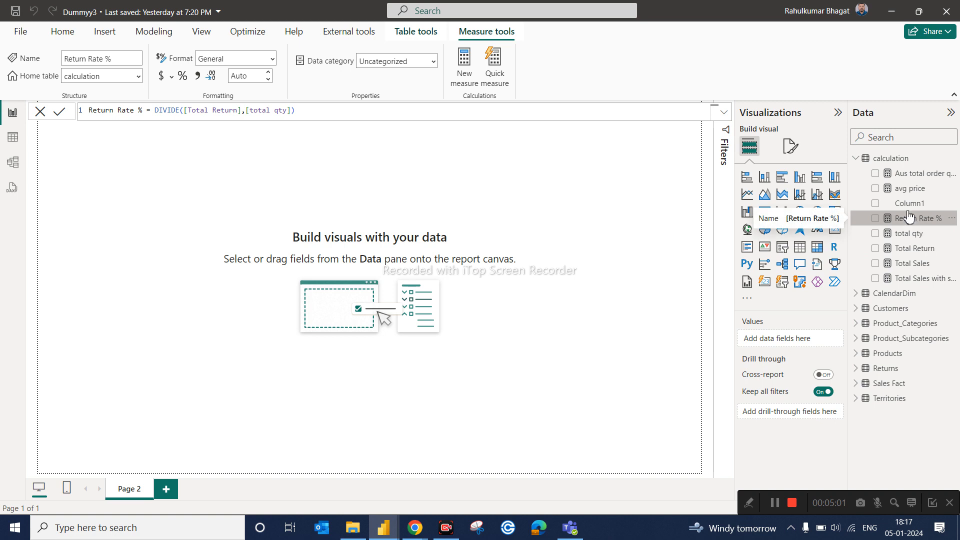
Find CategoryName in Product_Categories by searching for "cate" and place it on the empty canvas as a table visual
{"action": "left_click", "coordinate": [893, 138]}
{"action": "type", "text": "cate"}
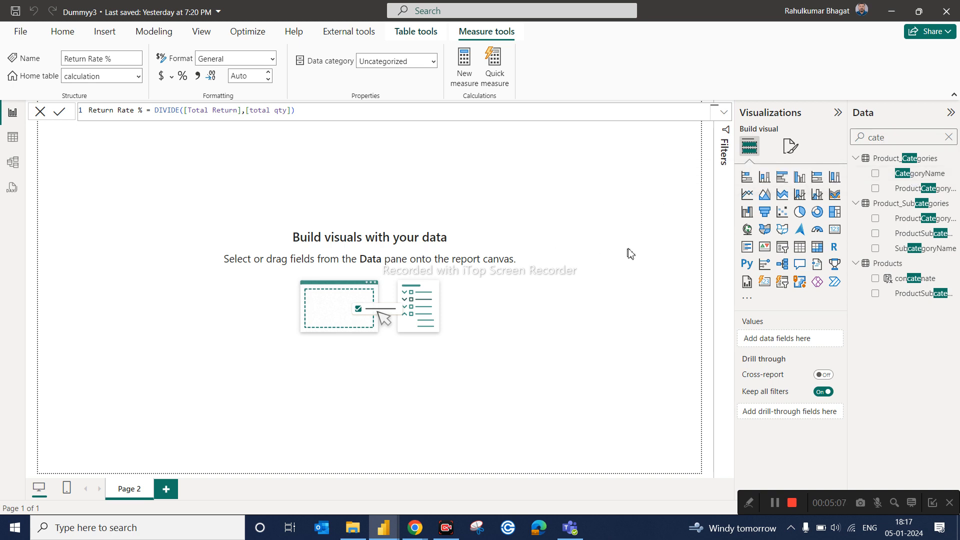
{"action": "left_click_drag", "start_coordinate": [908, 178], "coordinate": [332, 294]}
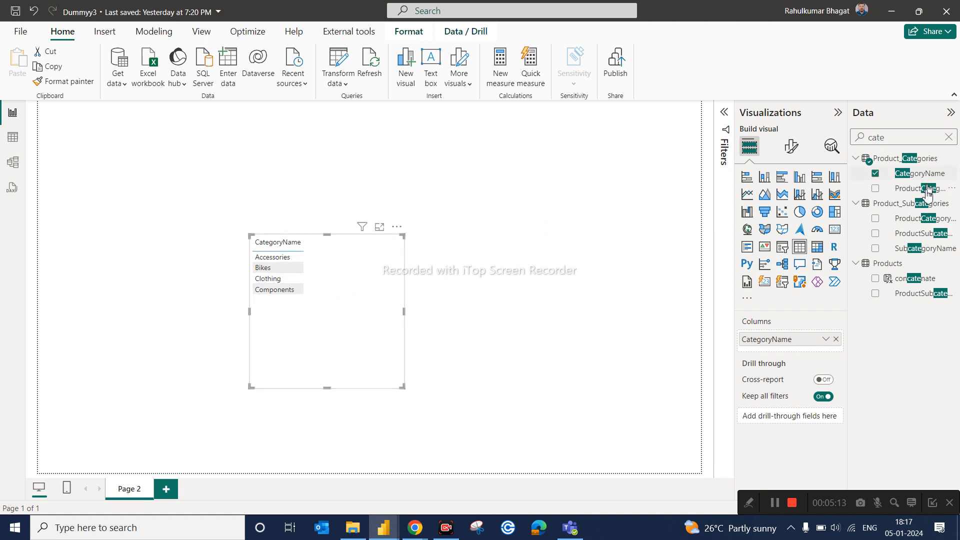
Search the fields for "retu", add Return Rate % to the CategoryName table, and make the table visual slightly shorter
{"action": "double_click", "coordinate": [903, 141]}
{"action": "type", "text": "retu"}
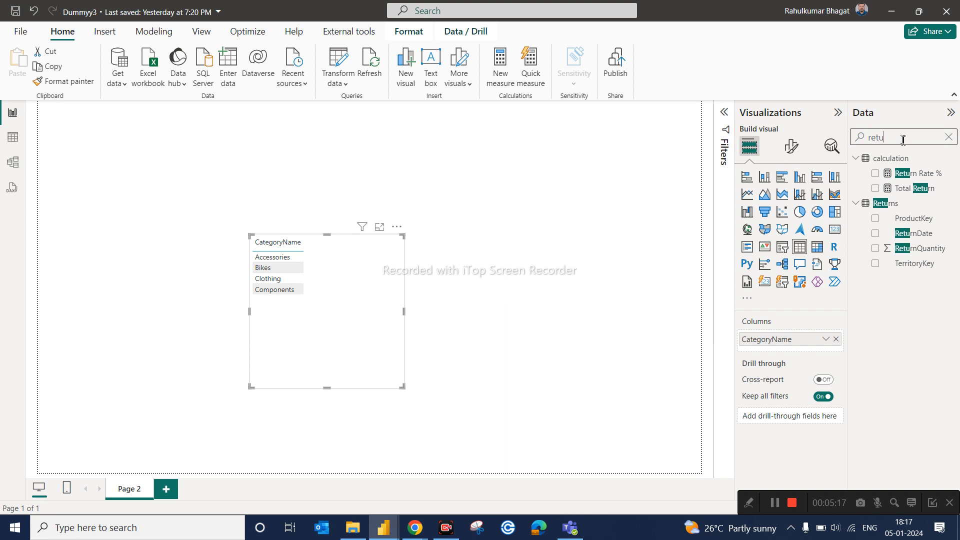
{"action": "left_click_drag", "start_coordinate": [931, 177], "coordinate": [814, 350]}
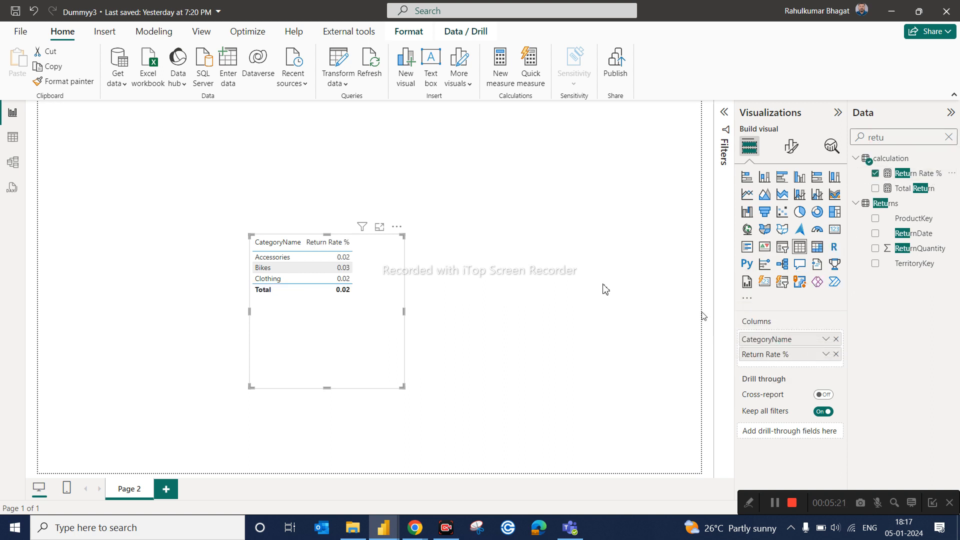
{"action": "left_click_drag", "start_coordinate": [403, 387], "coordinate": [407, 370]}
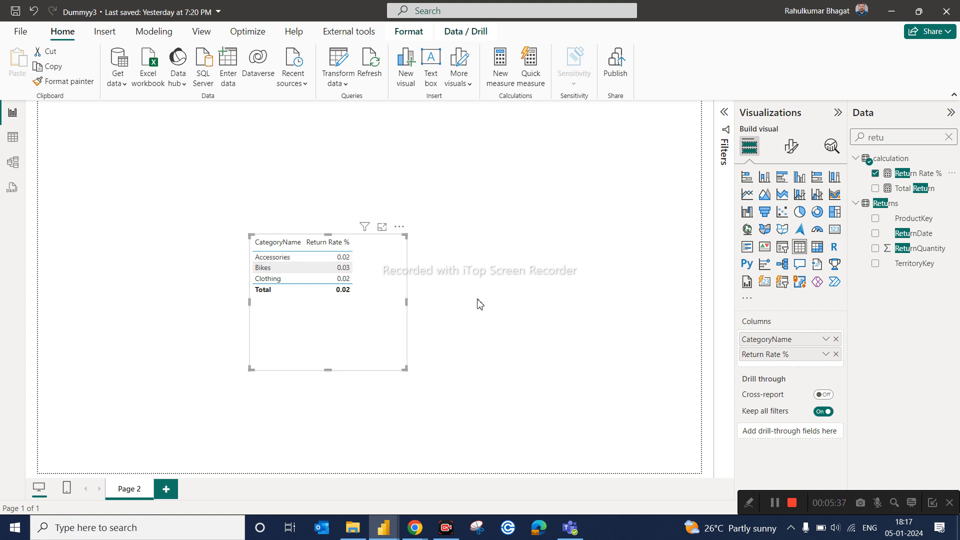
Format the Return Rate % measure as a percentage with two decimal places
{"action": "left_click", "coordinate": [909, 175]}
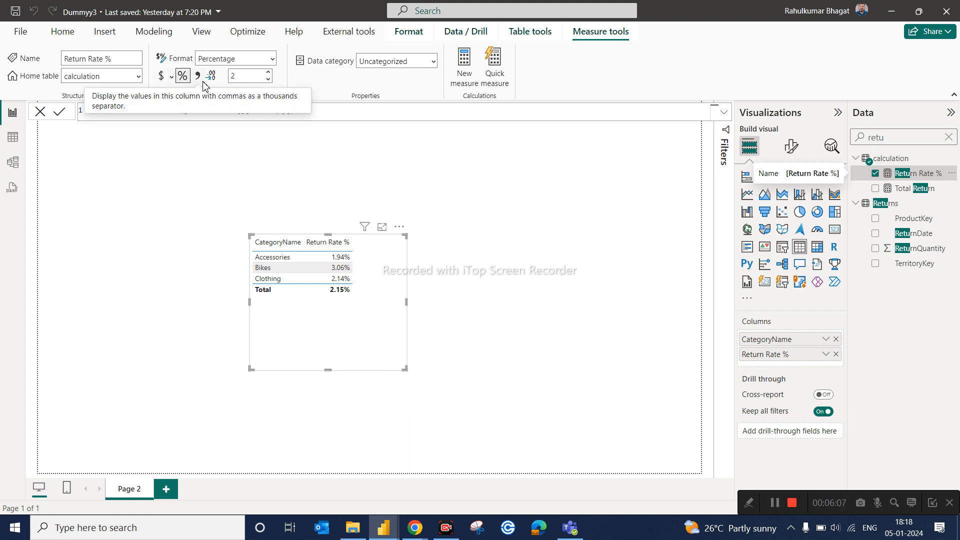
{"action": "left_click", "coordinate": [170, 78]}
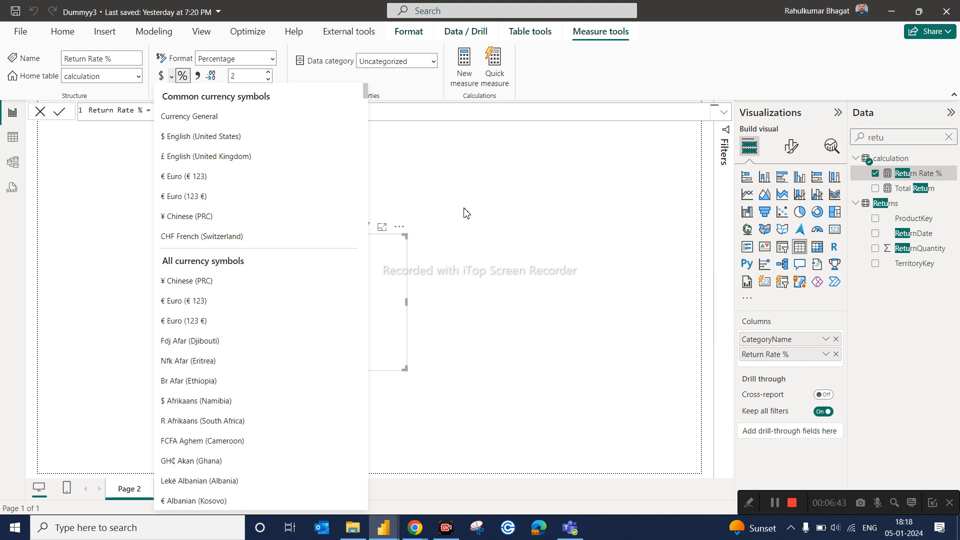
{"action": "left_click", "coordinate": [425, 252]}
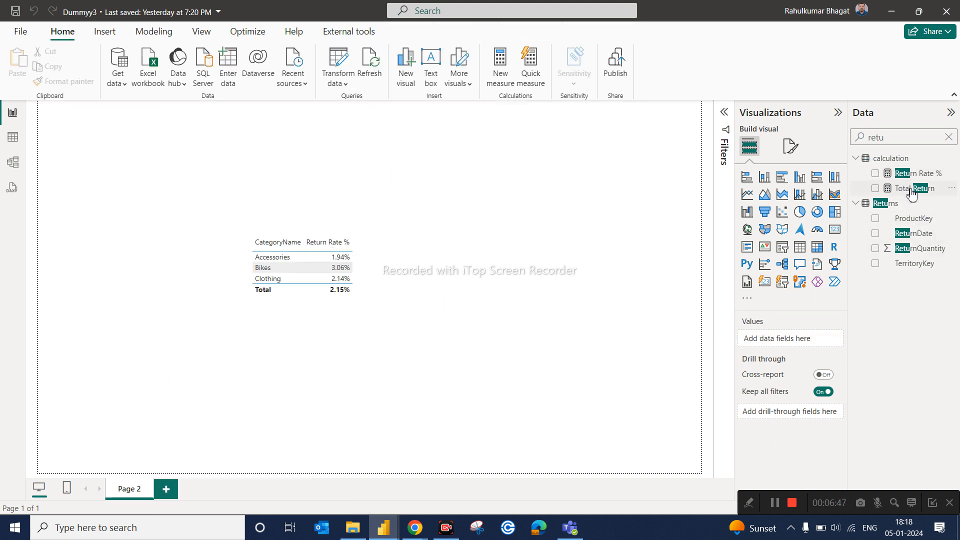
Place Total Return on empty canvas as a card visual and format the measure as a whole number with a thousands separator
{"action": "left_click_drag", "start_coordinate": [913, 193], "coordinate": [514, 187]}
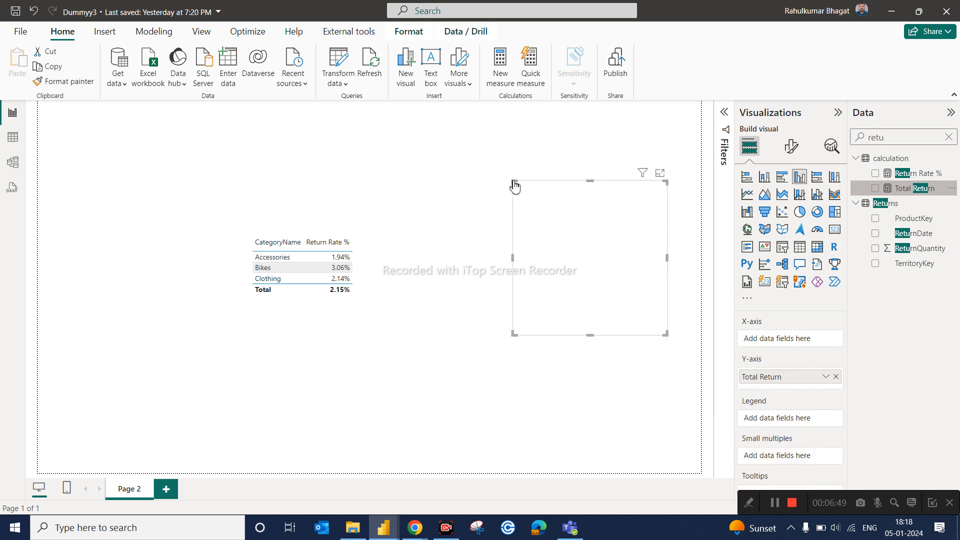
{"action": "left_click", "coordinate": [841, 230]}
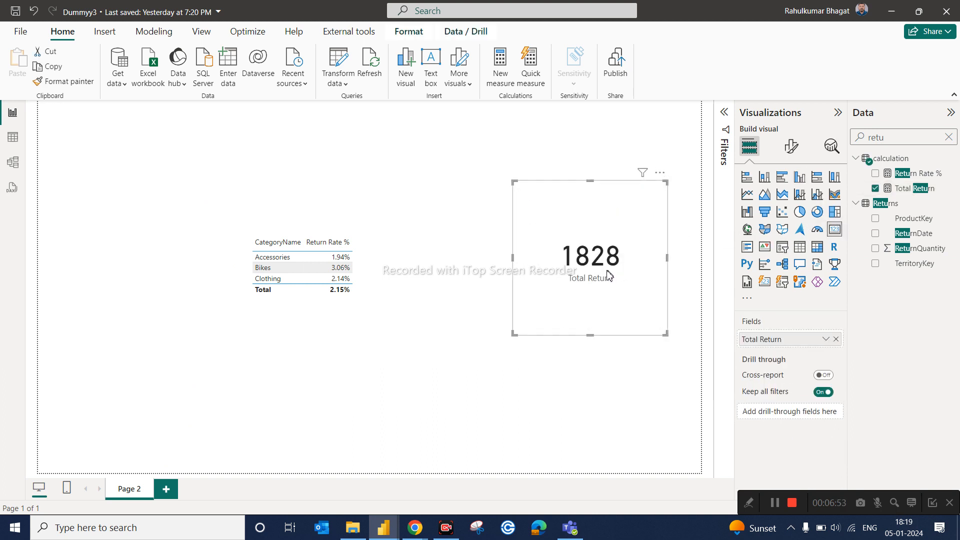
{"action": "left_click", "coordinate": [913, 189]}
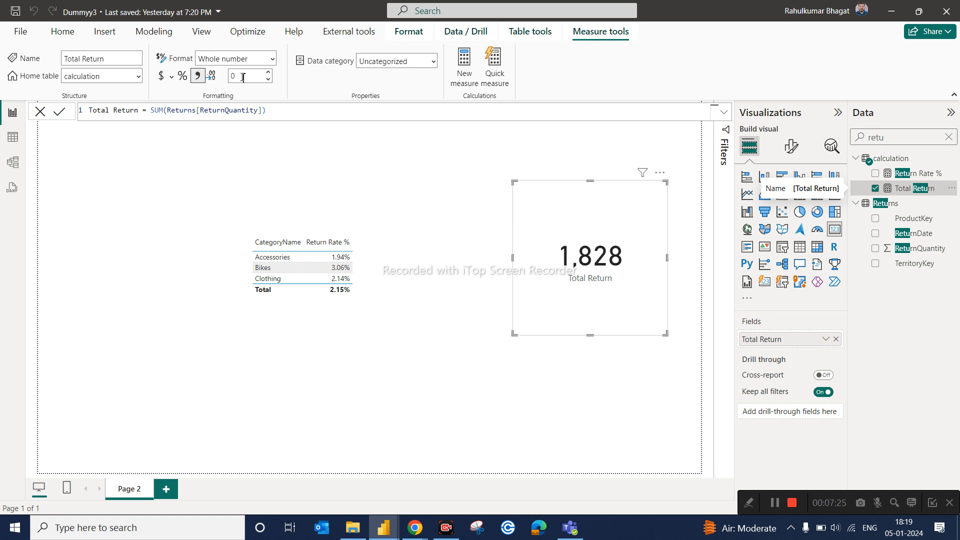
{"action": "left_click", "coordinate": [245, 77]}
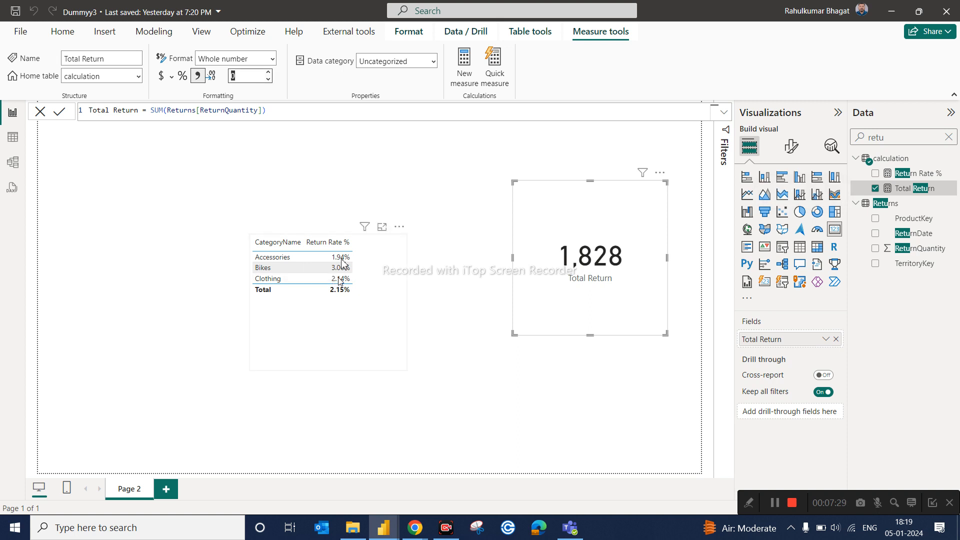
Try one decimal place on the Return Rate % measure and restore it to 2
{"action": "left_click", "coordinate": [927, 179]}
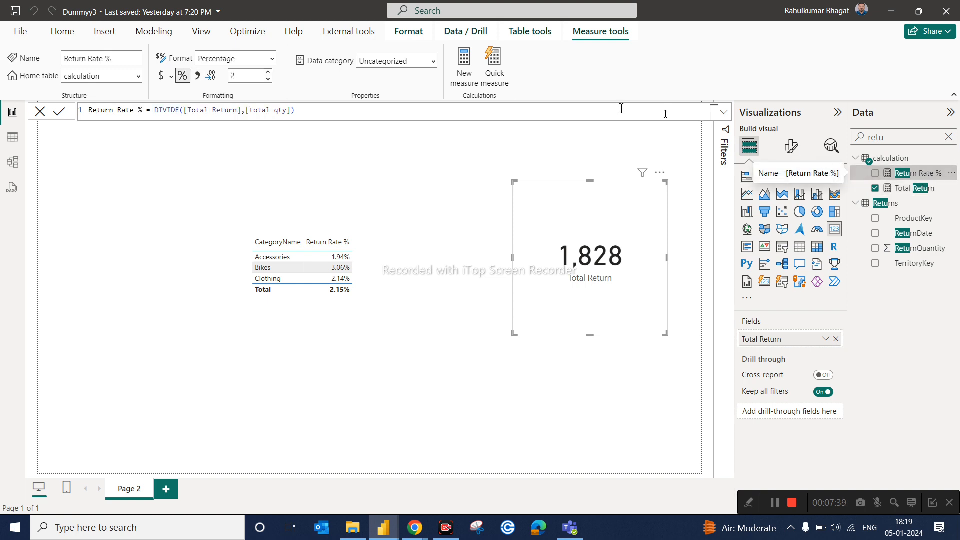
{"action": "double_click", "coordinate": [238, 81]}
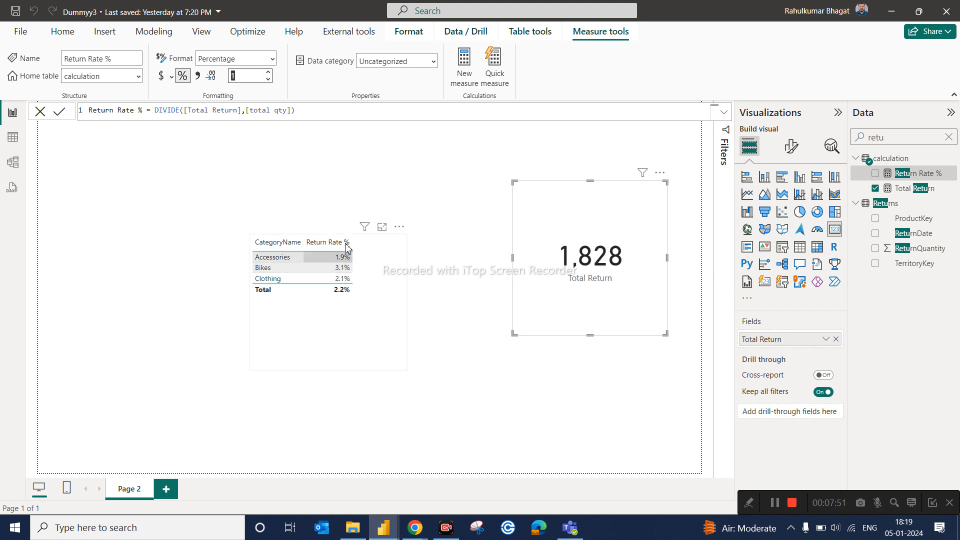
{"action": "type", "text": "2"}
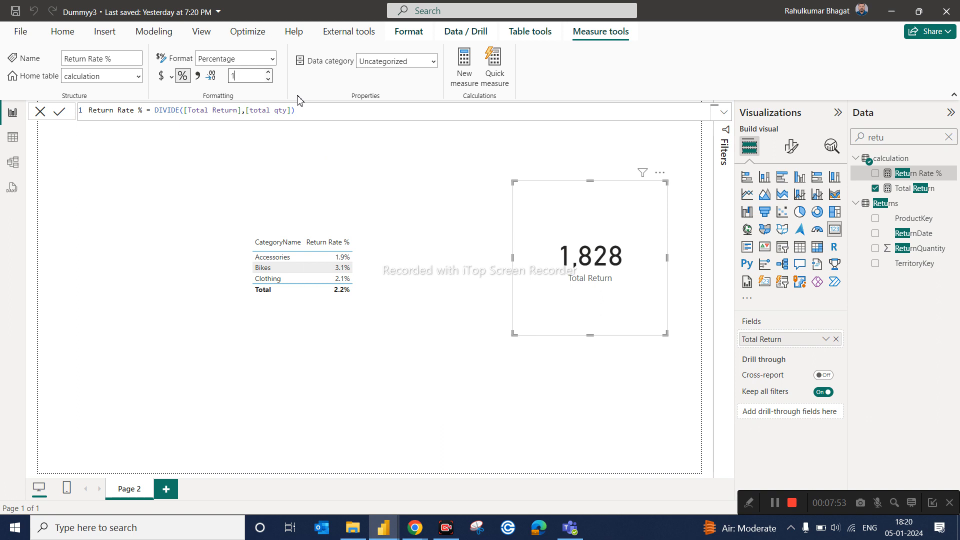
{"action": "key", "text": "Return"}
{"action": "left_click", "coordinate": [572, 129]}
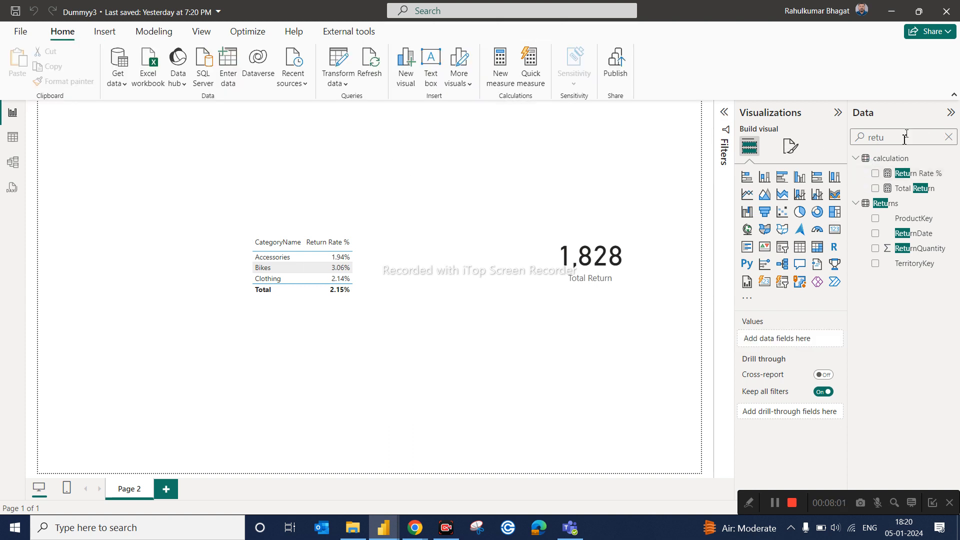
Review the calculation table's available options and the Return Rate % measure's formula
{"action": "left_click", "coordinate": [888, 163]}
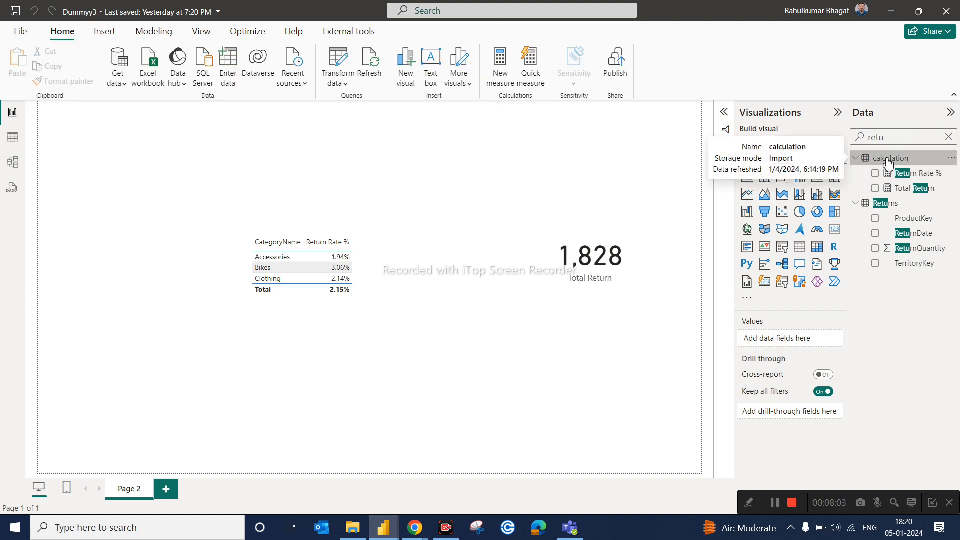
{"action": "right_click", "coordinate": [886, 159]}
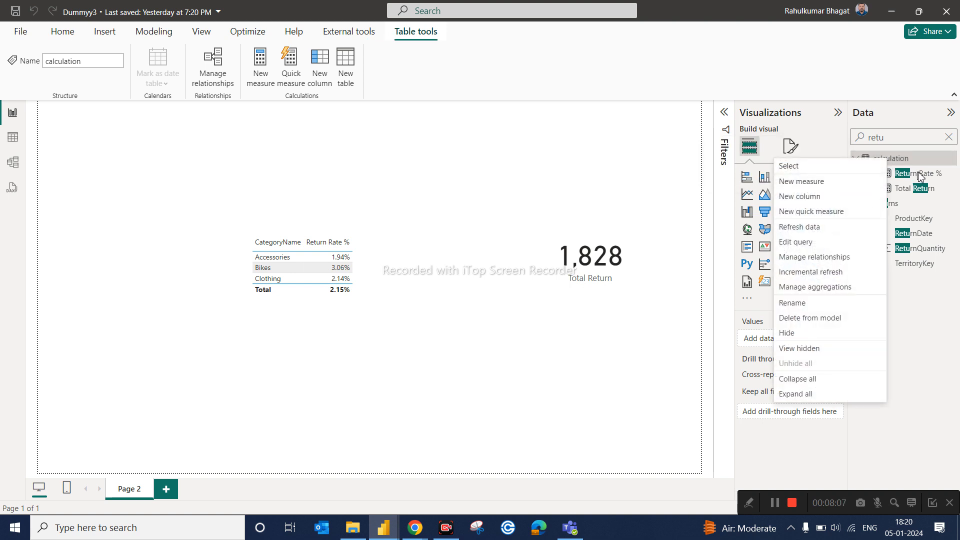
{"action": "left_click", "coordinate": [908, 157]}
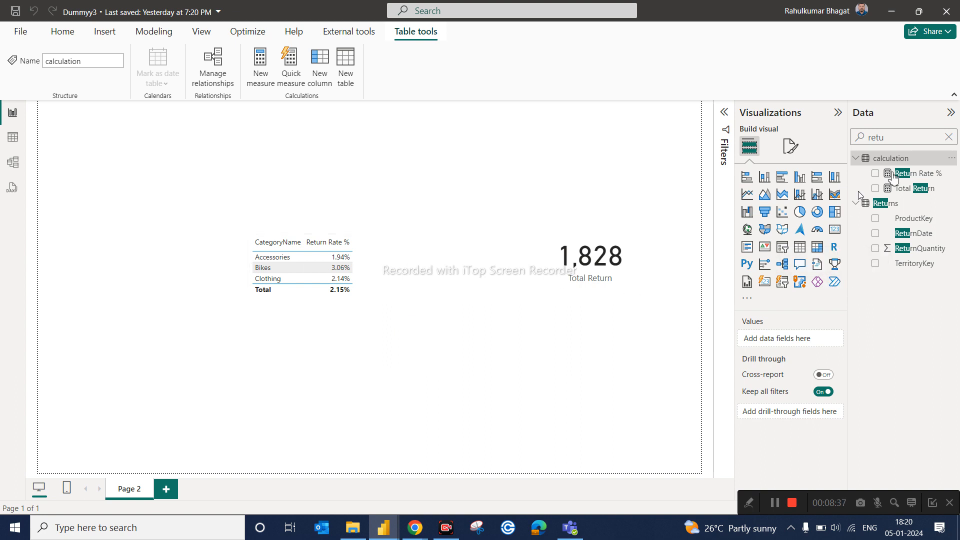
{"action": "left_click", "coordinate": [921, 176]}
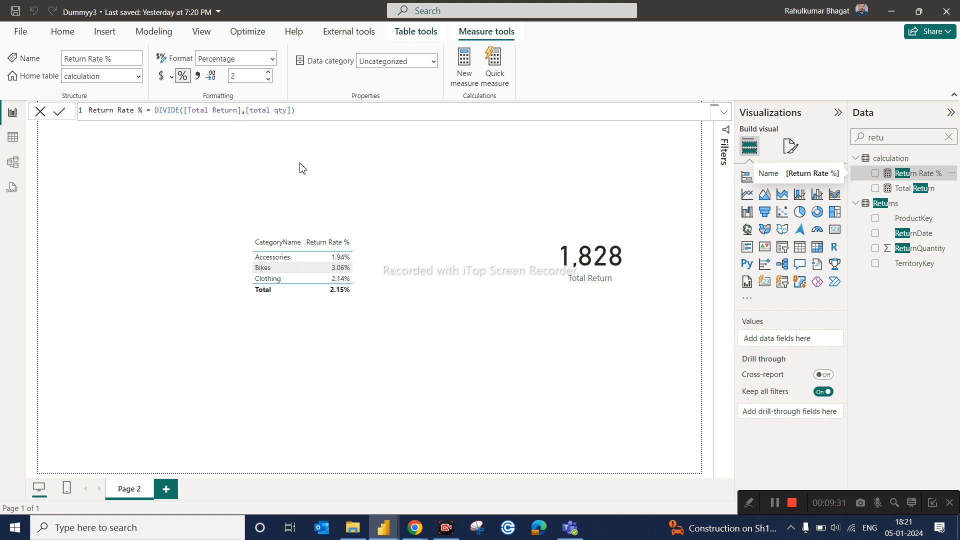
Clear the page by removing the Total Return card and the Return Rate % table visual
{"action": "left_click", "coordinate": [338, 316]}
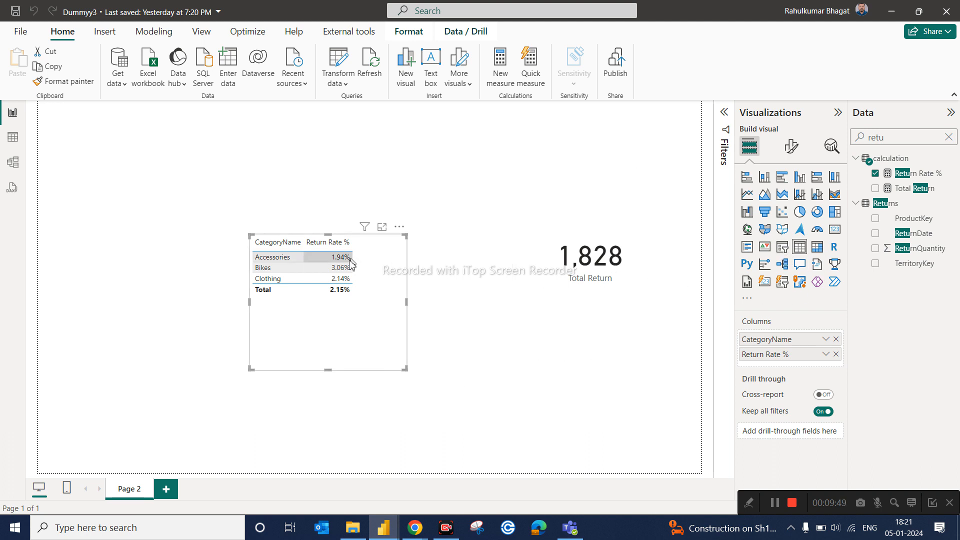
{"action": "left_click_drag", "start_coordinate": [370, 307], "coordinate": [378, 254]}
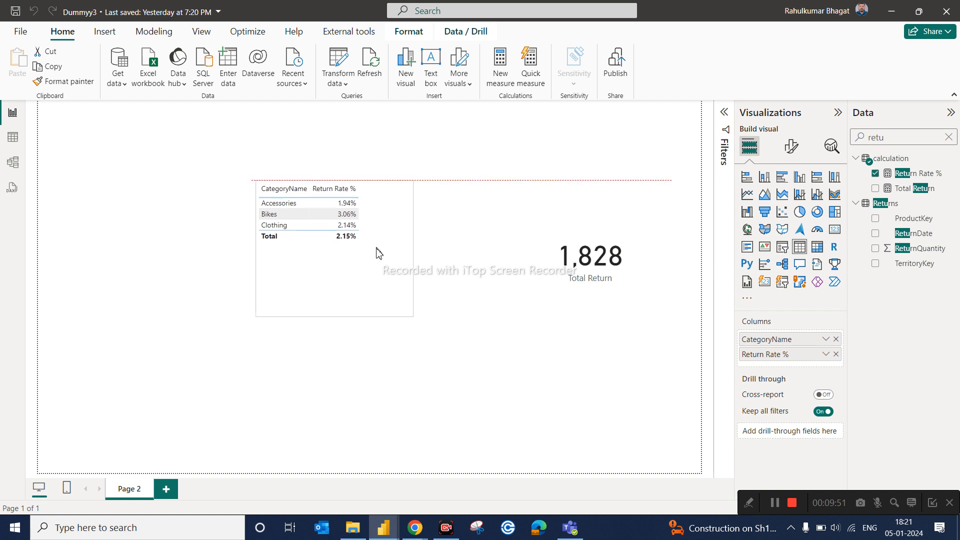
{"action": "left_click", "coordinate": [660, 173]}
{"action": "left_click", "coordinate": [695, 203]}
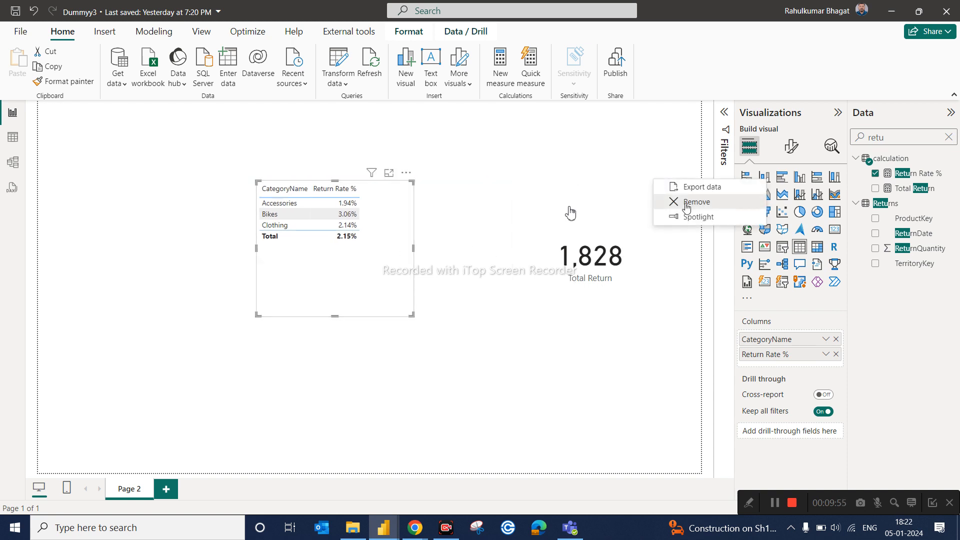
{"action": "left_click", "coordinate": [408, 174]}
{"action": "left_click", "coordinate": [445, 223]}
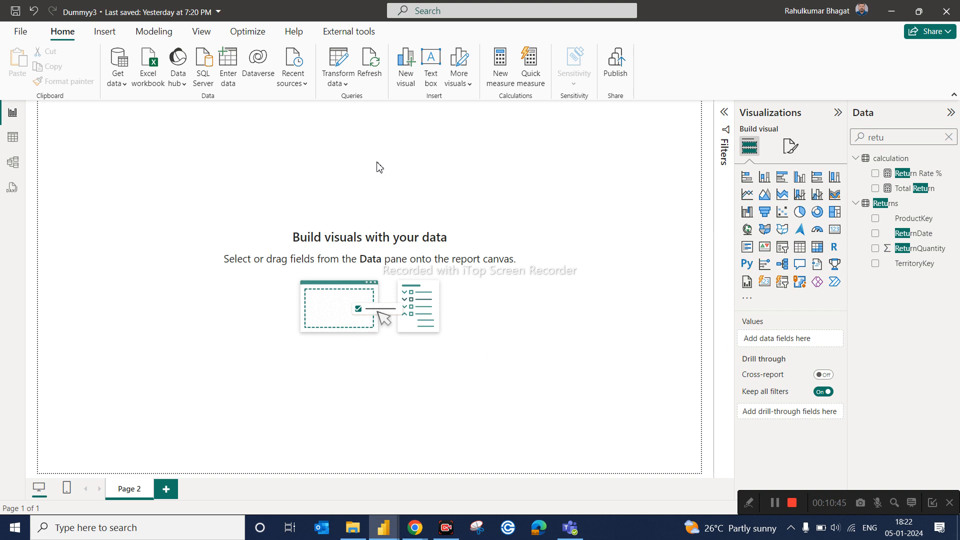
Insert an empty matrix visual, move it towards the canvas centre and enlarge it, briefly comparing it with the table visual type
{"action": "left_click", "coordinate": [818, 253]}
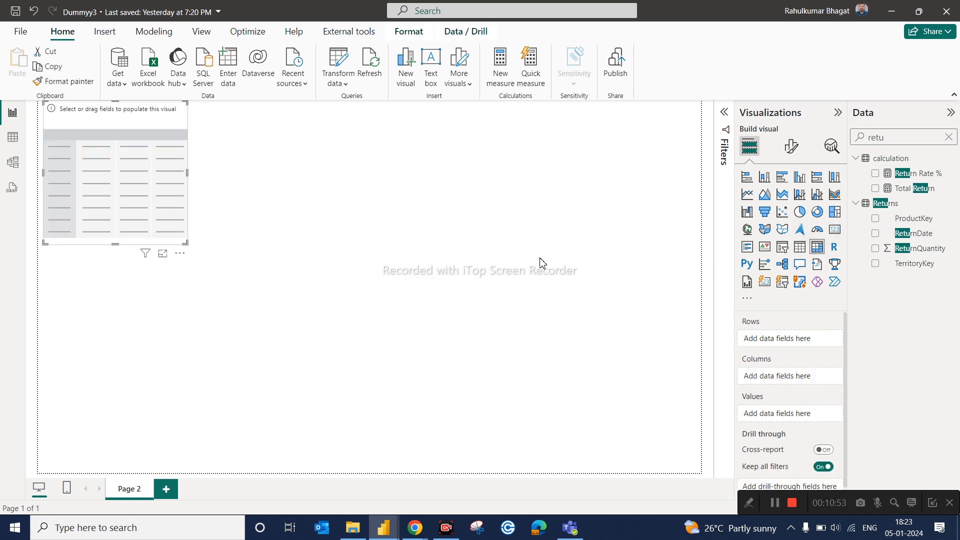
{"action": "left_click_drag", "start_coordinate": [144, 126], "coordinate": [286, 174]}
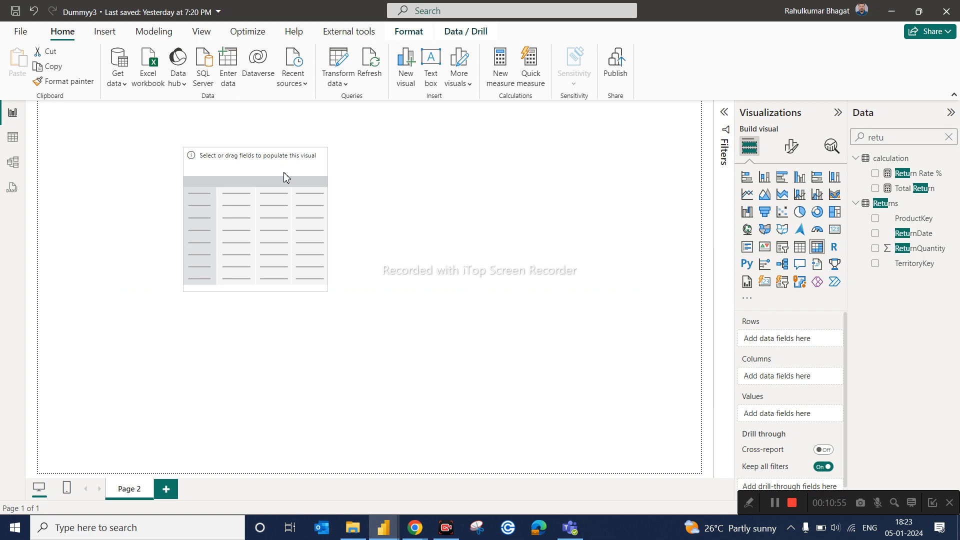
{"action": "left_click_drag", "start_coordinate": [326, 289], "coordinate": [455, 310]}
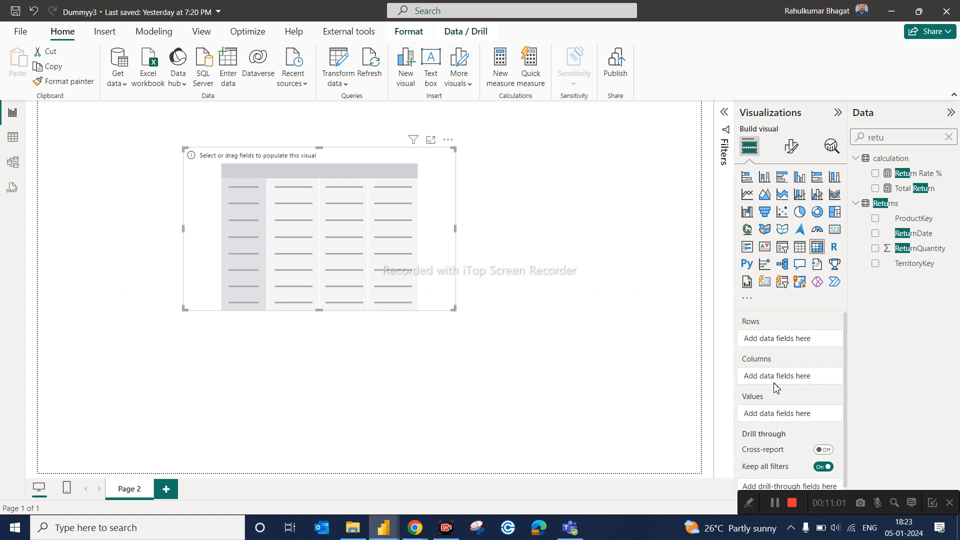
{"action": "left_click", "coordinate": [799, 248]}
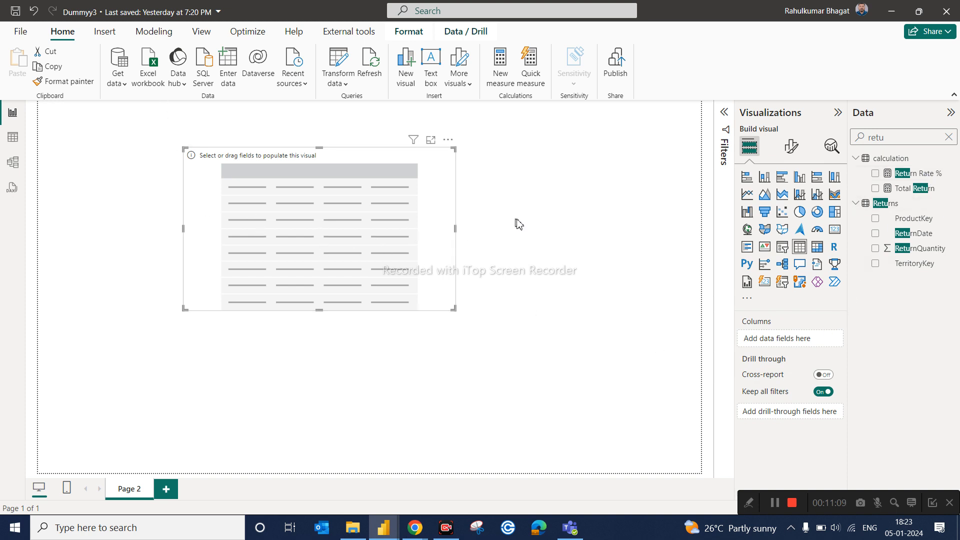
{"action": "left_click", "coordinate": [819, 248]}
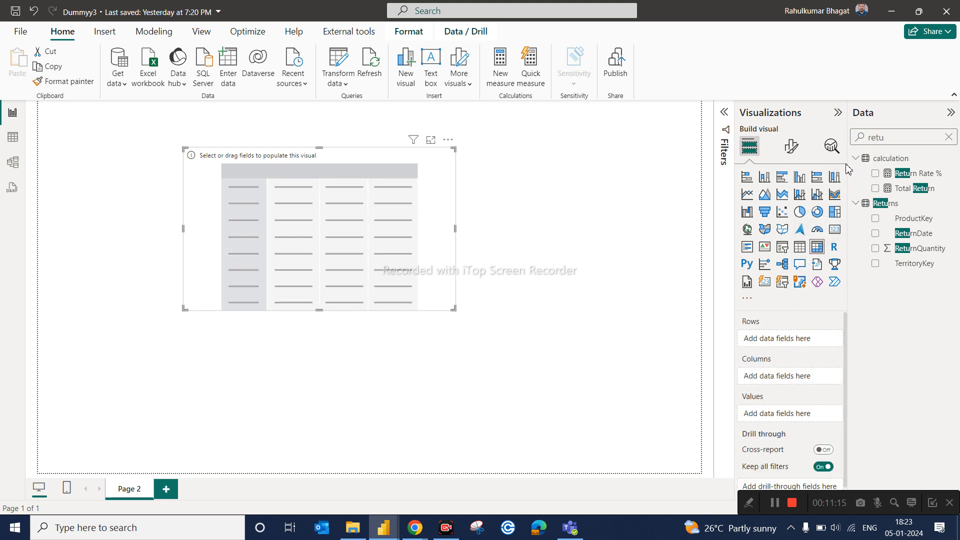
Search the fields for "cate" and add CategoryName and SubcategoryName, in that order, to the matrix rows
{"action": "double_click", "coordinate": [896, 135]}
{"action": "type", "text": "cate"}
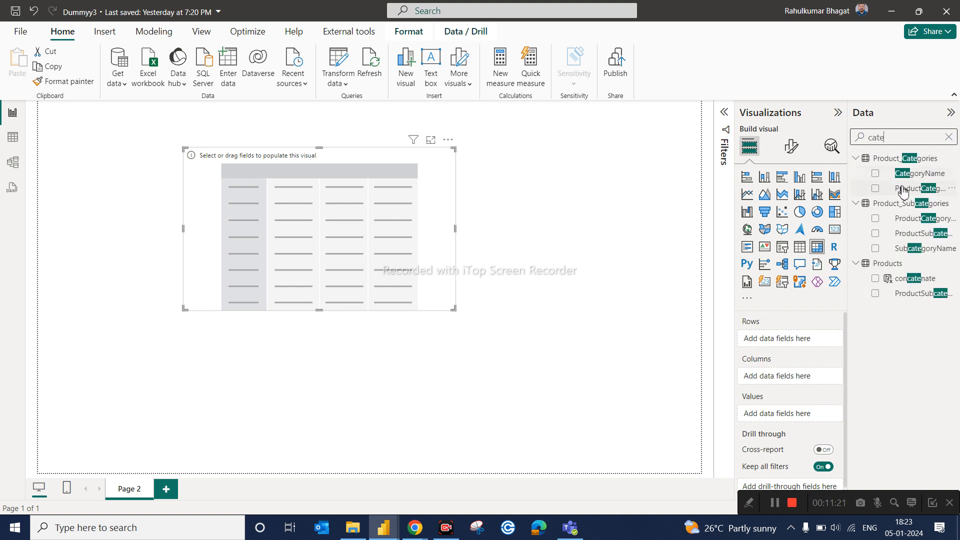
{"action": "left_click_drag", "start_coordinate": [923, 180], "coordinate": [803, 340]}
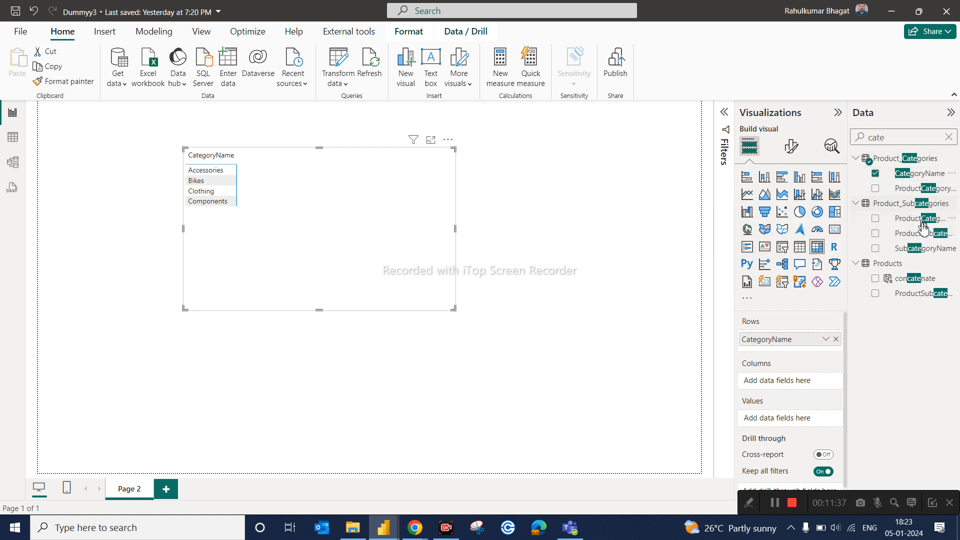
{"action": "left_click_drag", "start_coordinate": [921, 249], "coordinate": [823, 351]}
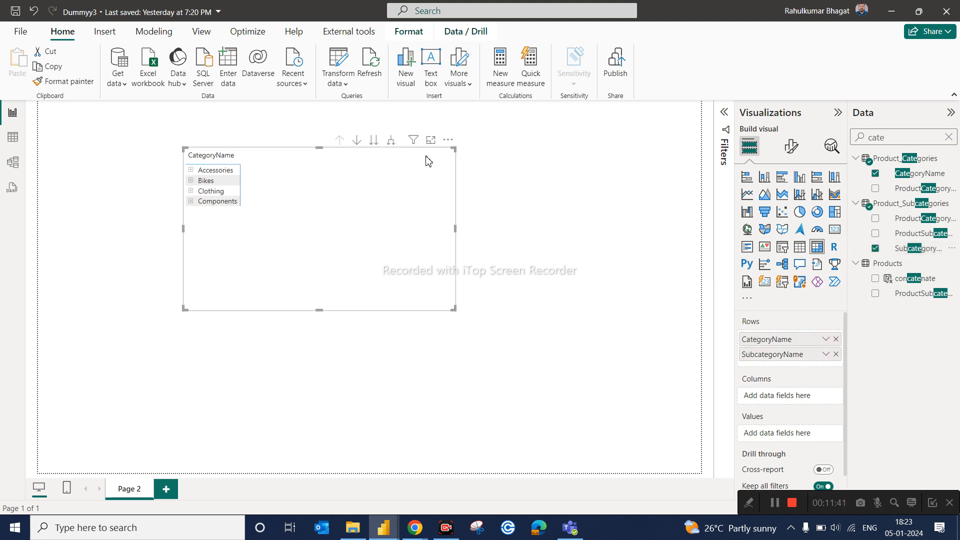
Compare the expanded Accessories hierarchy with a flat table visual, and return to the matrix with Accessories collapsed
{"action": "left_click", "coordinate": [191, 171]}
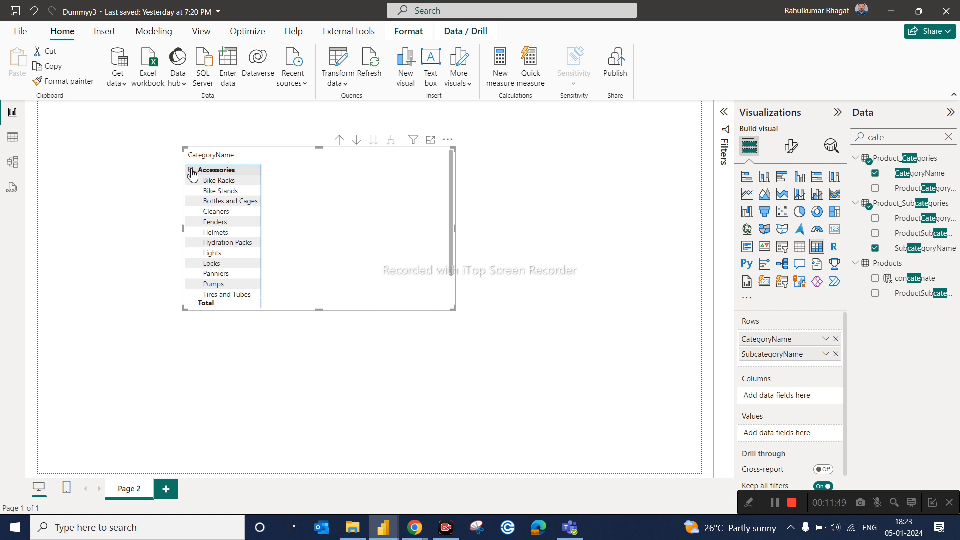
{"action": "left_click", "coordinate": [801, 250]}
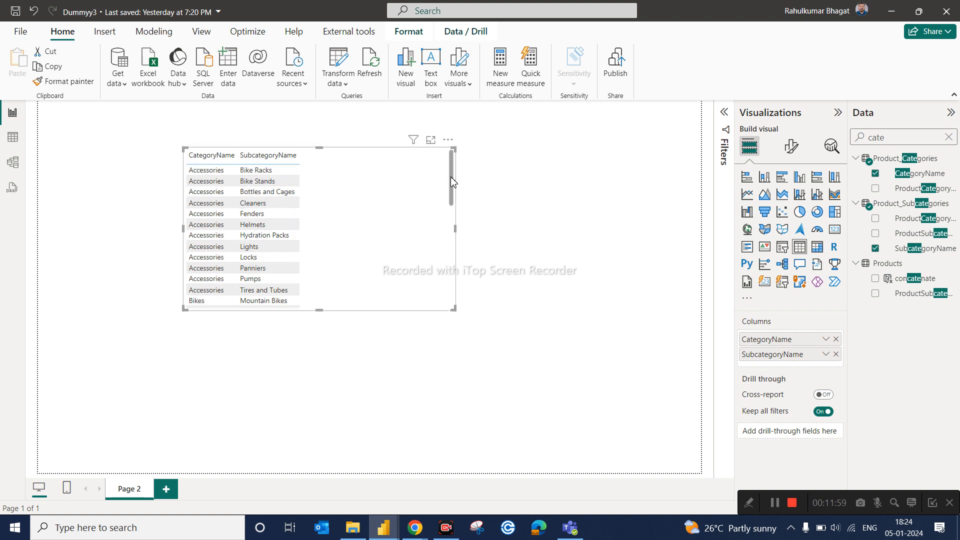
{"action": "mouse_move", "coordinate": [453, 184]}
{"action": "left_mouse_down"}
{"action": "mouse_move", "coordinate": [459, 274]}
{"action": "mouse_move", "coordinate": [459, 176]}
{"action": "left_mouse_up"}
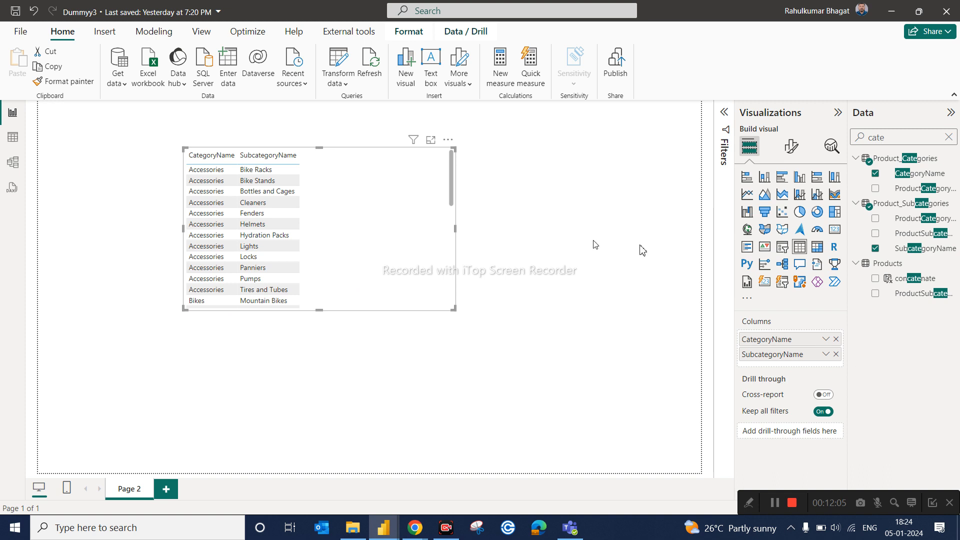
{"action": "left_click", "coordinate": [817, 247]}
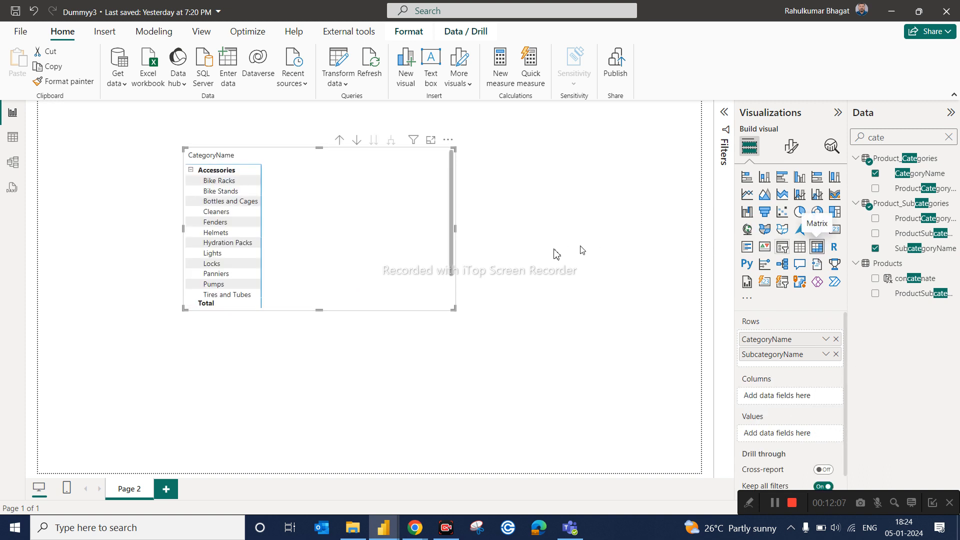
{"action": "left_click", "coordinate": [192, 171]}
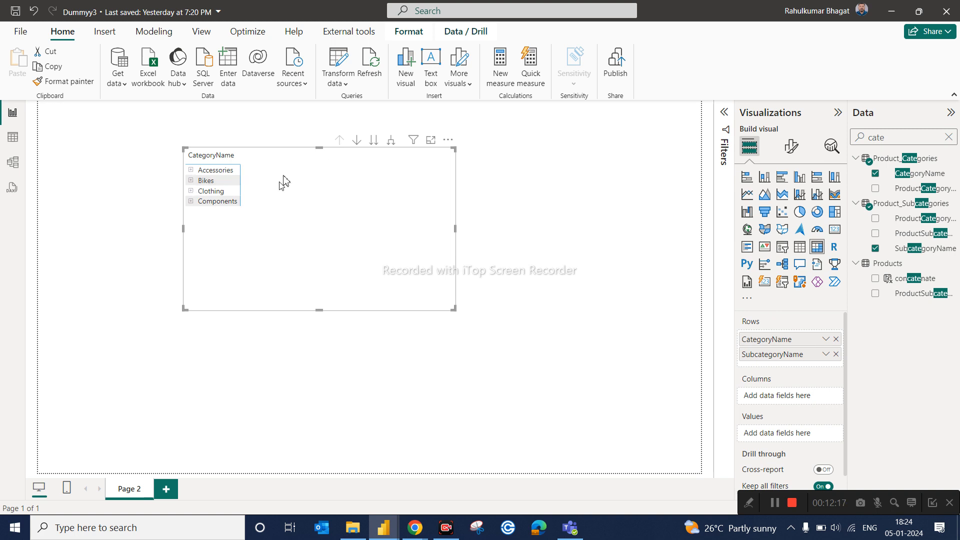
Search the fields for "prod" and add ProductName below SubcategoryName in the matrix rows
{"action": "double_click", "coordinate": [885, 139]}
{"action": "type", "text": "prod"}
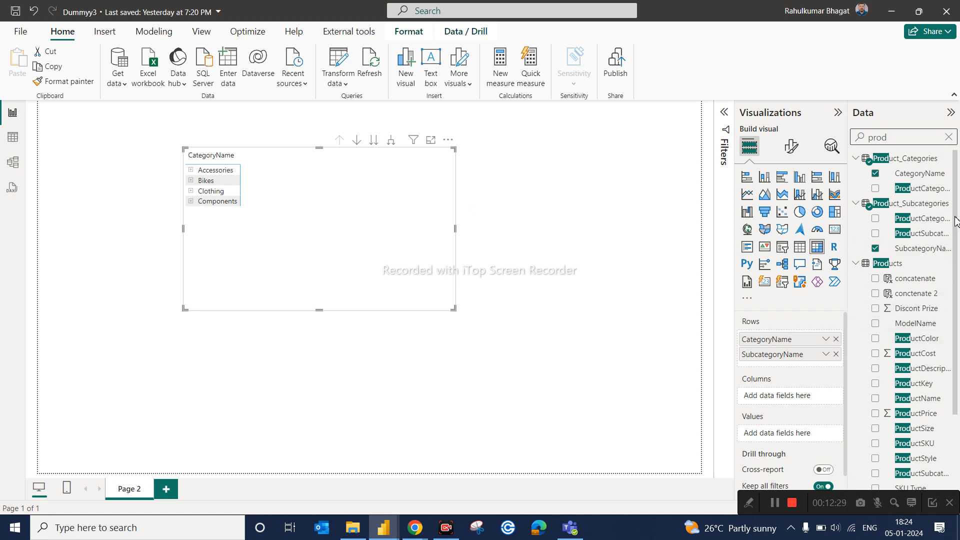
{"action": "scroll", "coordinate": [955, 275], "scroll_direction": "down", "scroll_amount": 1}
{"action": "left_click_drag", "start_coordinate": [925, 396], "coordinate": [816, 369]}
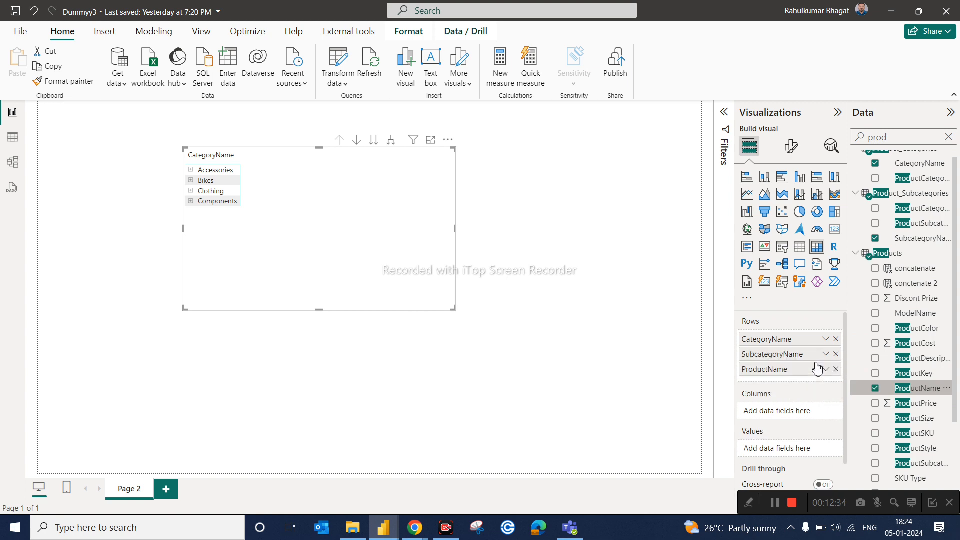
Examine the products under Accessories for Bike Racks, Bike Stands and Bottles and Cages, and collapse Accessories again
{"action": "left_click", "coordinate": [191, 171]}
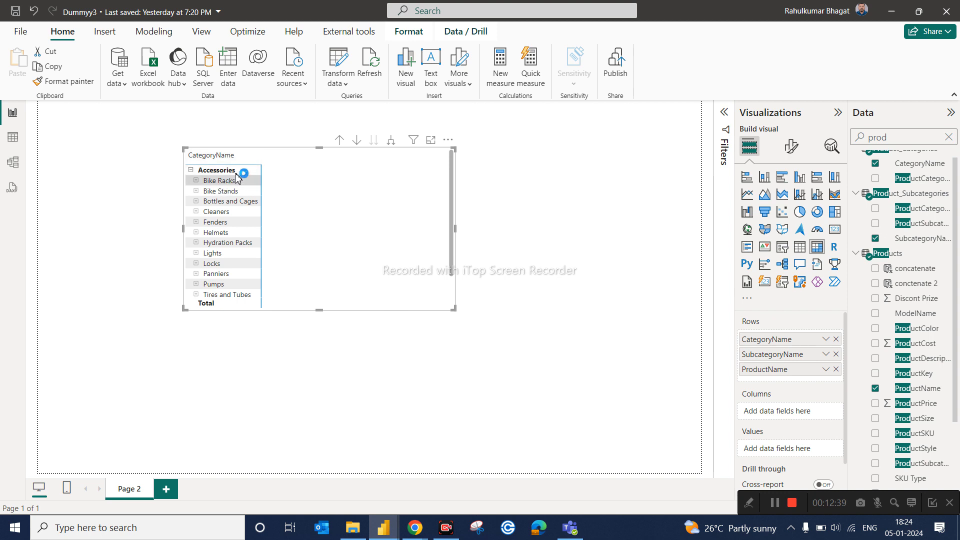
{"action": "left_click", "coordinate": [197, 181]}
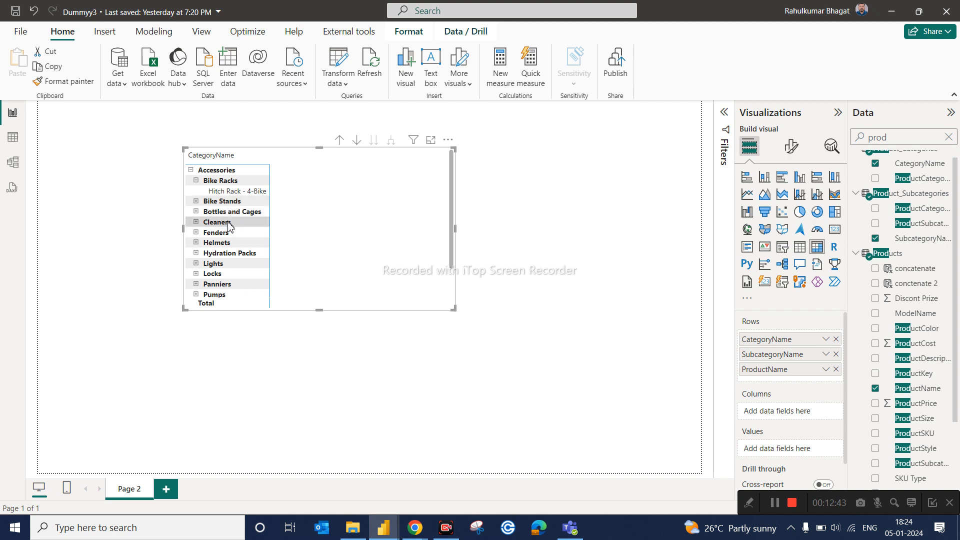
{"action": "left_click", "coordinate": [197, 202]}
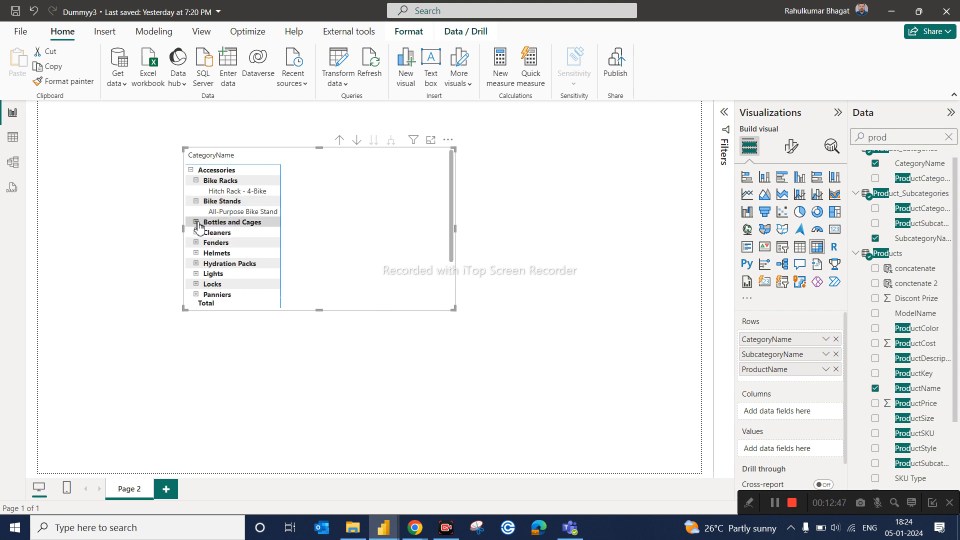
{"action": "left_click", "coordinate": [197, 223]}
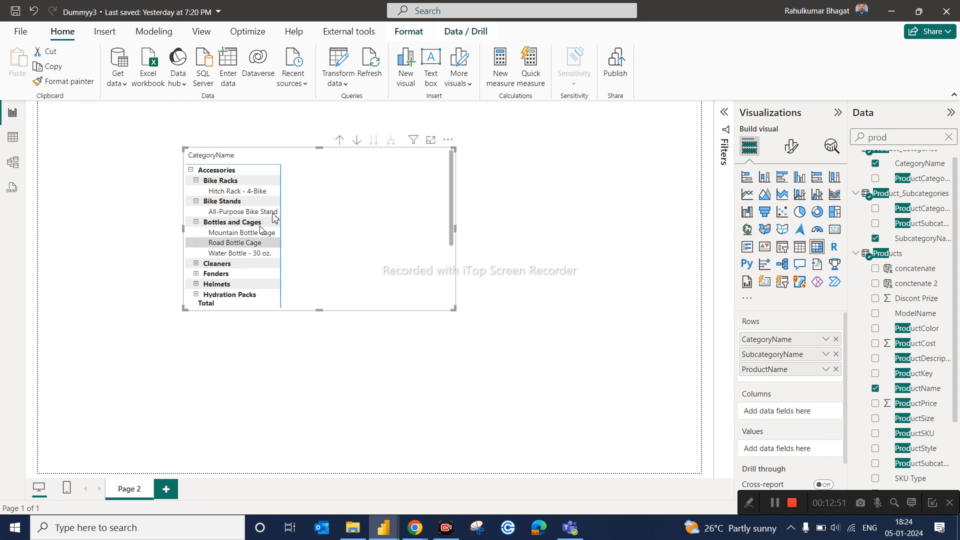
{"action": "left_click", "coordinate": [192, 171]}
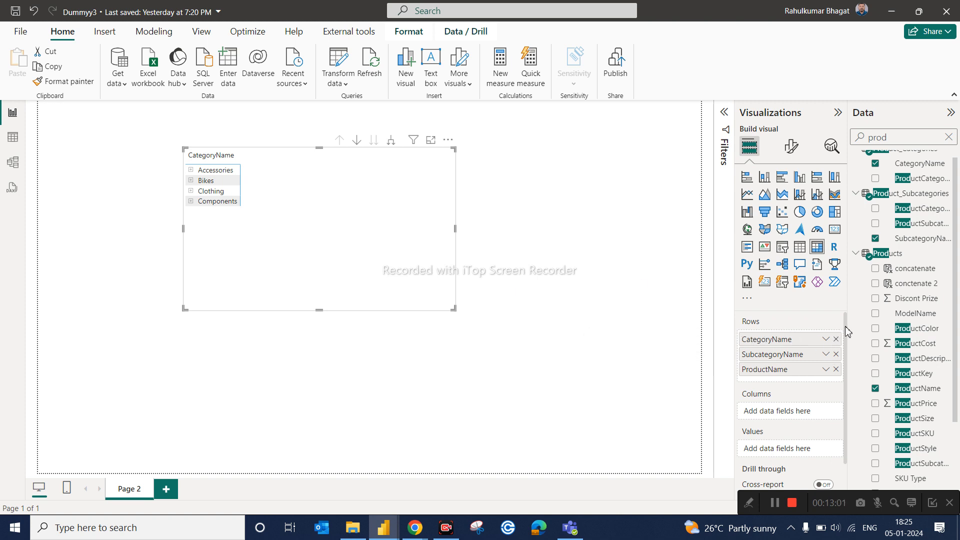
Search the fields for "tota" and add the total qty measure to the matrix values
{"action": "double_click", "coordinate": [889, 142]}
{"action": "type", "text": "tota"}
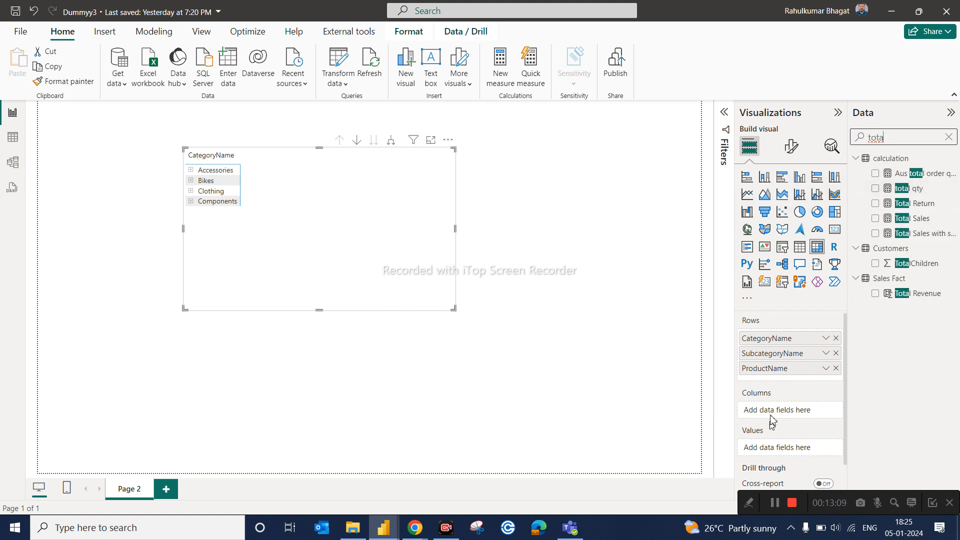
{"action": "left_click_drag", "start_coordinate": [909, 195], "coordinate": [804, 449]}
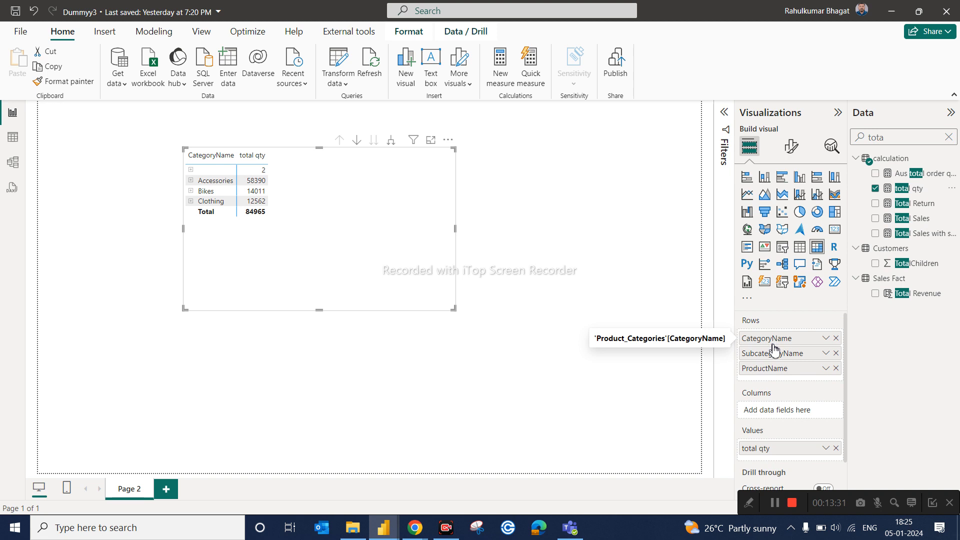
Try ProductName as the matrix columns instead of a row level, widen the matrix, and remove ProductName from the columns
{"action": "left_click_drag", "start_coordinate": [765, 373], "coordinate": [767, 420]}
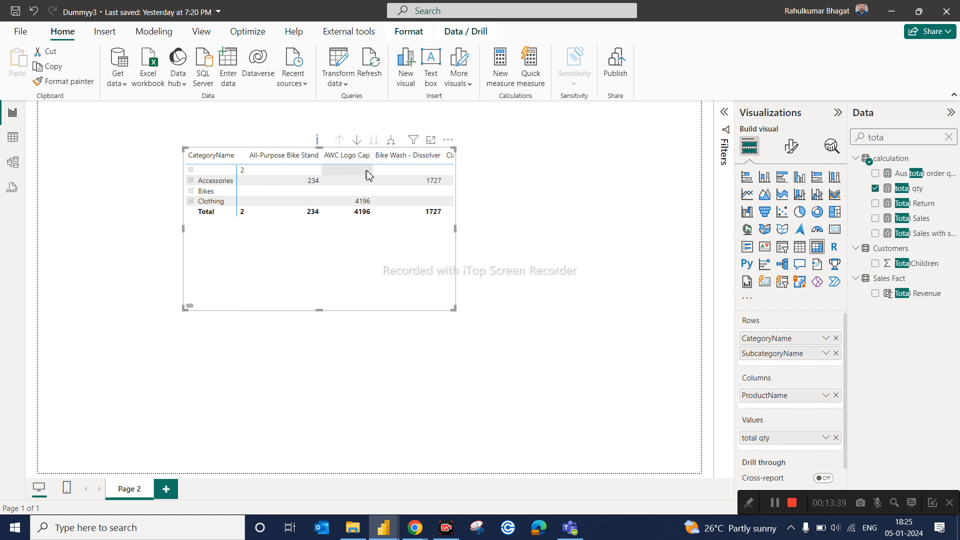
{"action": "left_click_drag", "start_coordinate": [454, 309], "coordinate": [619, 324]}
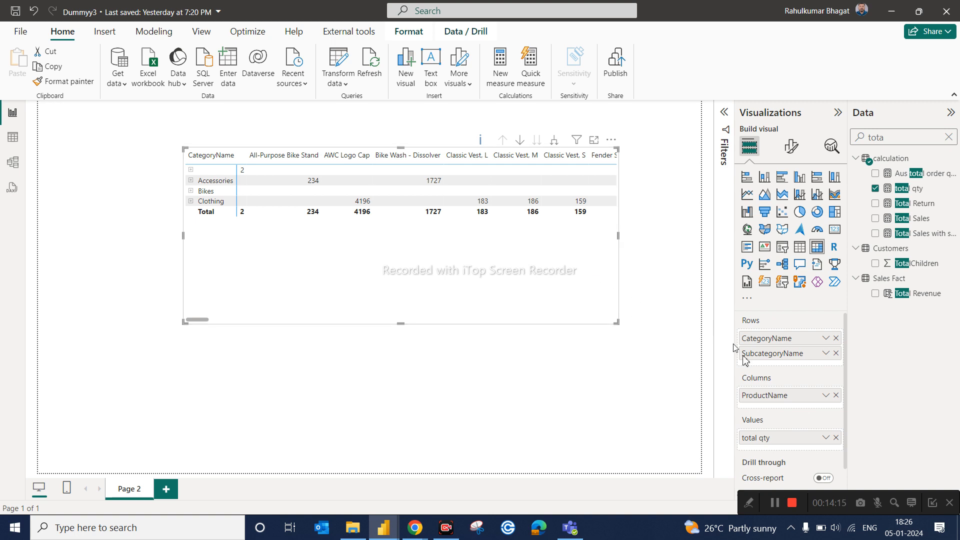
{"action": "left_click", "coordinate": [836, 395]}
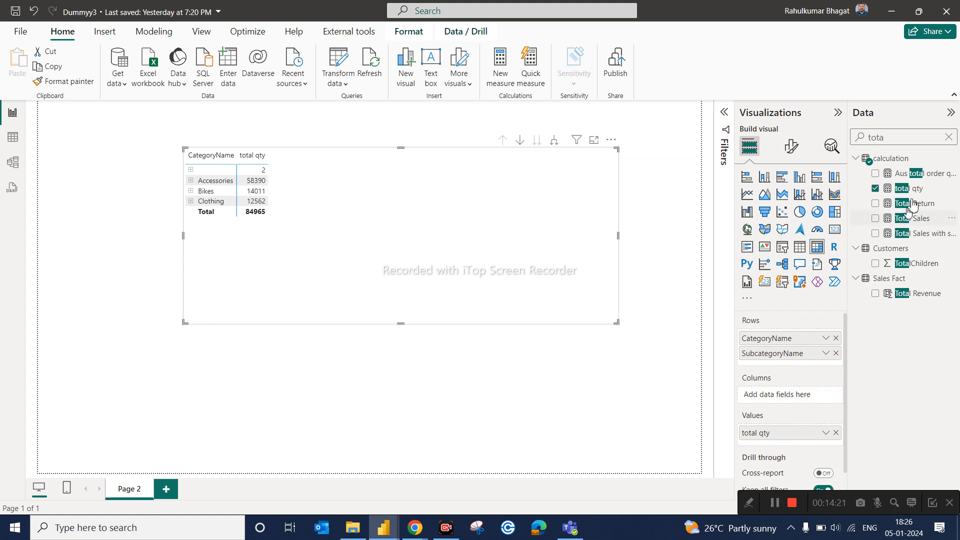
Search the data fields for "produ"
{"action": "double_click", "coordinate": [894, 138]}
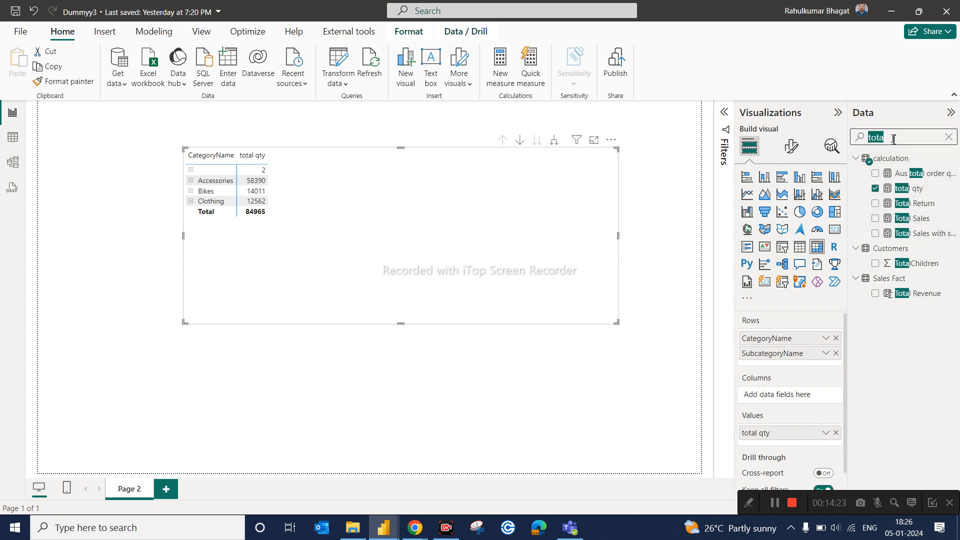
{"action": "type", "text": "produ"}
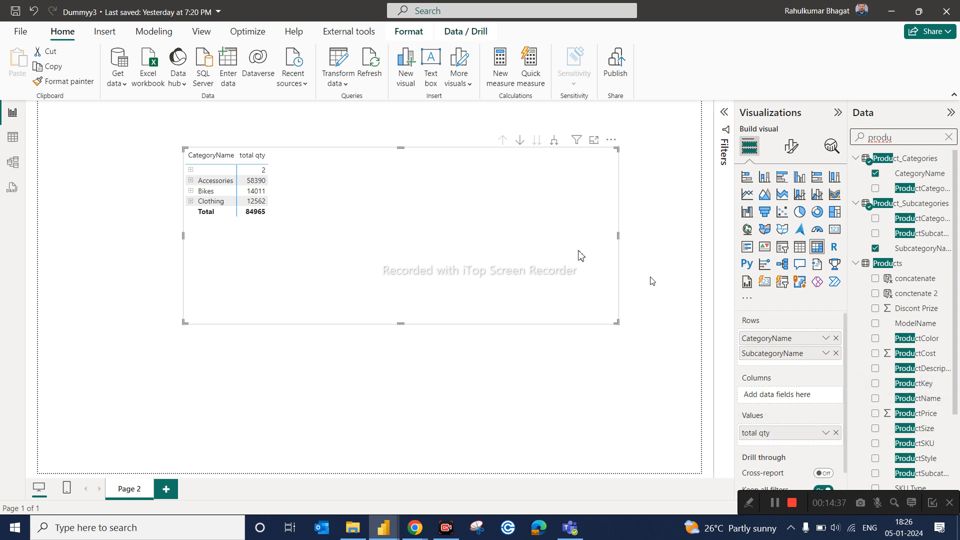
Find the matrix's Values formatting by searching for "val" and set the values font size to 14
{"action": "left_click", "coordinate": [784, 156]}
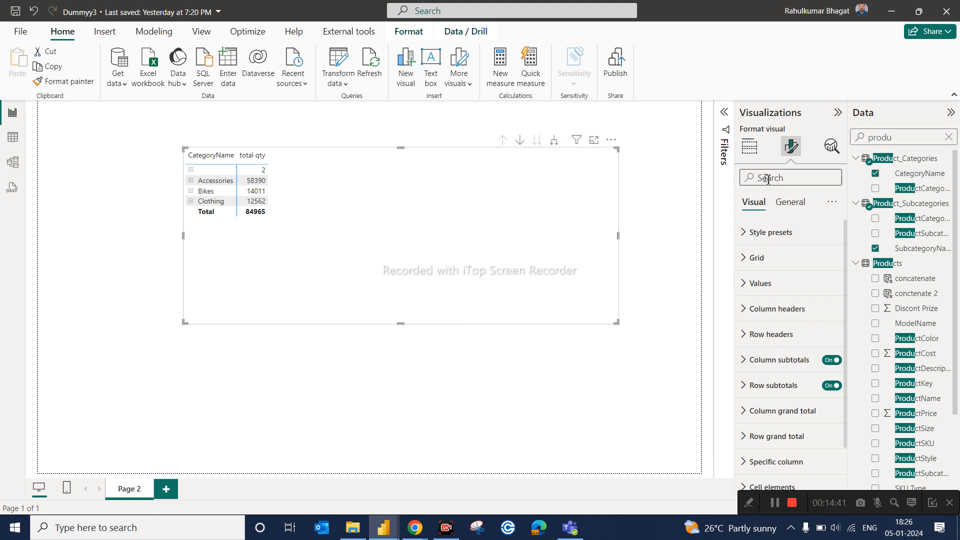
{"action": "left_click", "coordinate": [770, 178]}
{"action": "type", "text": "val"}
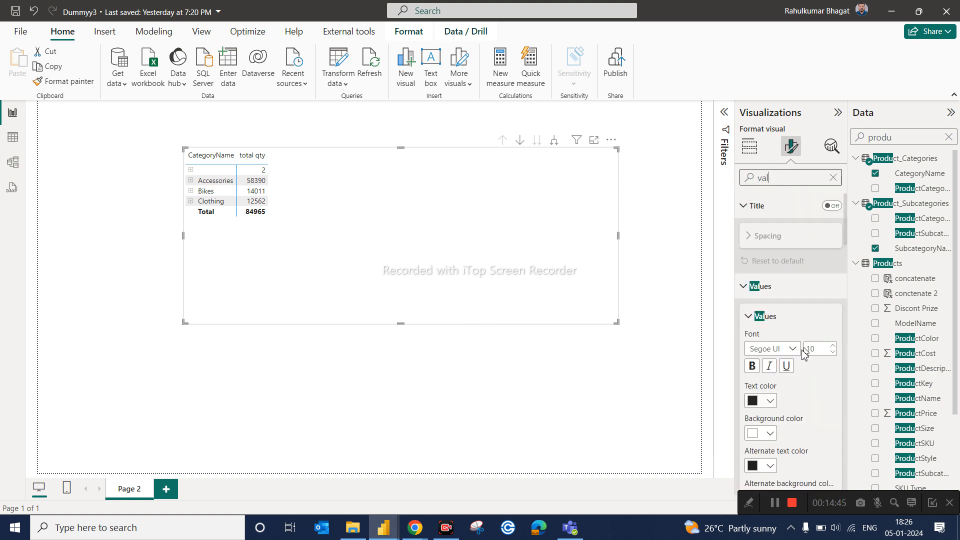
{"action": "left_click", "coordinate": [835, 346]}
{"action": "left_click", "coordinate": [834, 346]}
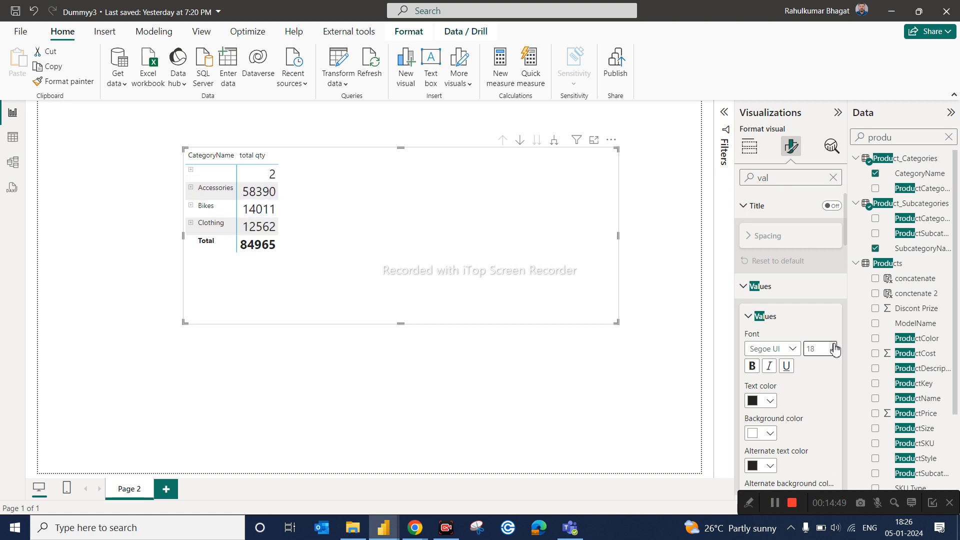
{"action": "left_click", "coordinate": [834, 353]}
{"action": "left_click", "coordinate": [834, 353]}
{"action": "left_click", "coordinate": [834, 353]}
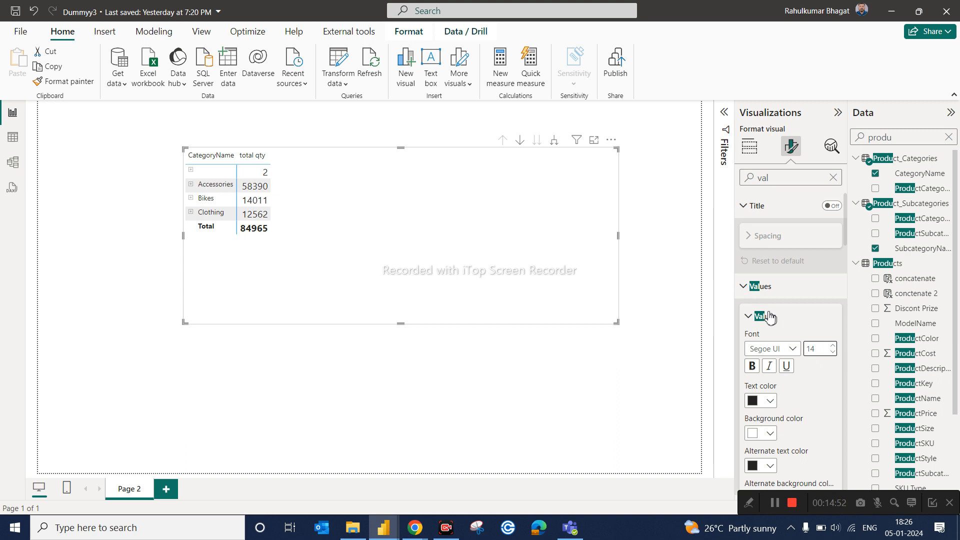
Reselect the matrix and place ProductName below SubcategoryName in its rows
{"action": "left_click", "coordinate": [677, 215]}
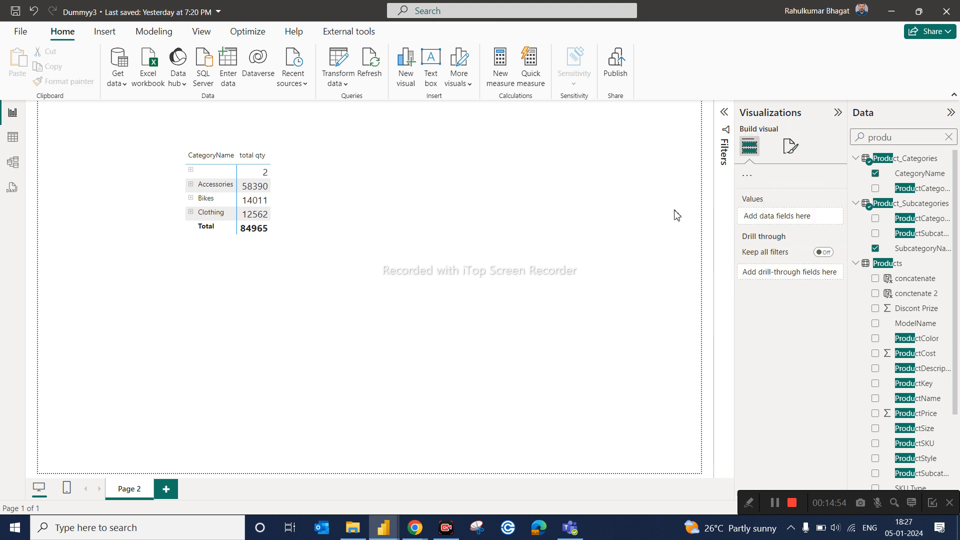
{"action": "left_click", "coordinate": [397, 254]}
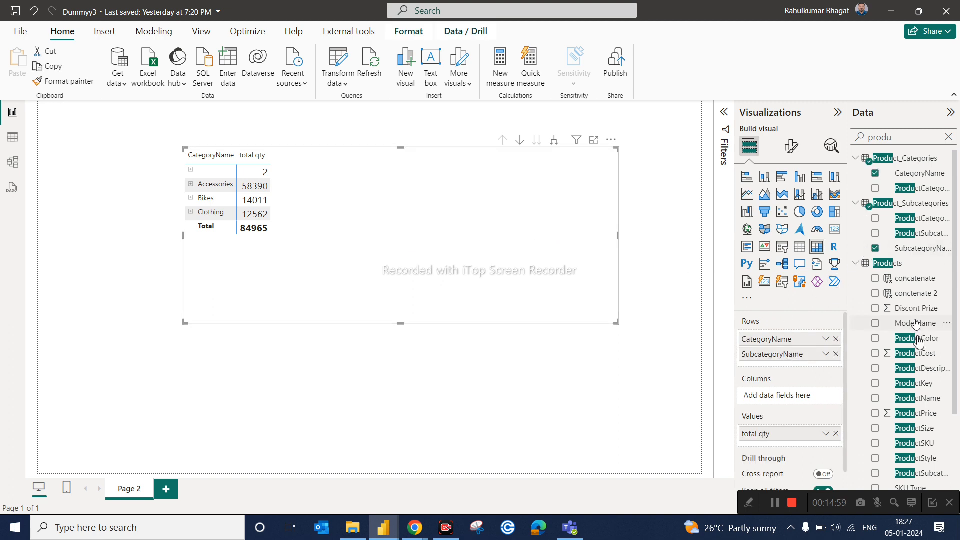
{"action": "left_click_drag", "start_coordinate": [925, 405], "coordinate": [796, 350]}
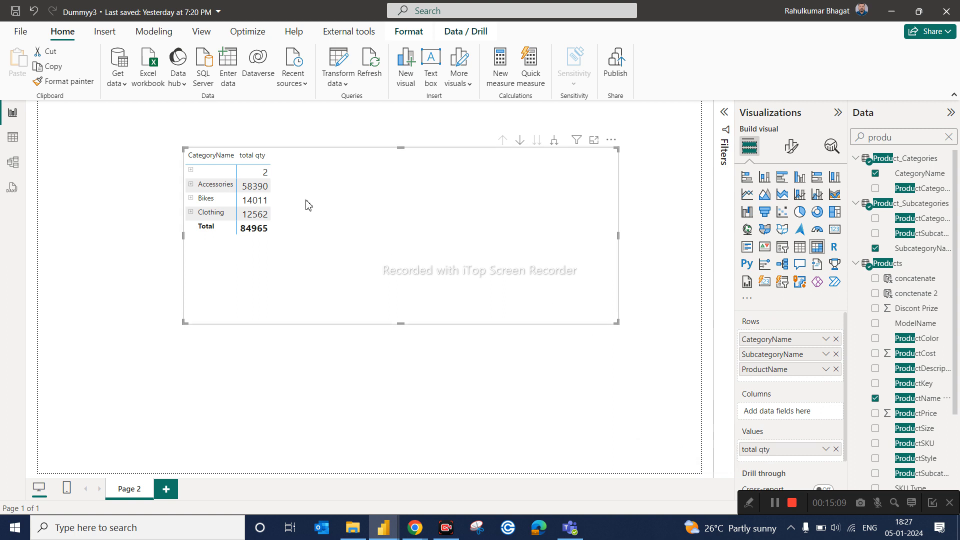
Review the total qty values in the Accessories hierarchy, collapse it, and expand Bikes to its subcategories
{"action": "left_click", "coordinate": [191, 185]}
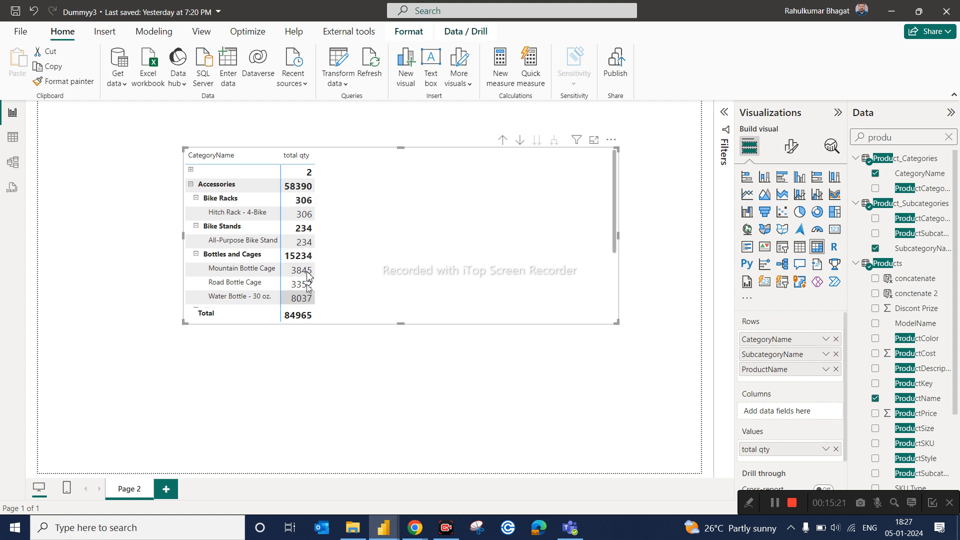
{"action": "left_click", "coordinate": [192, 186]}
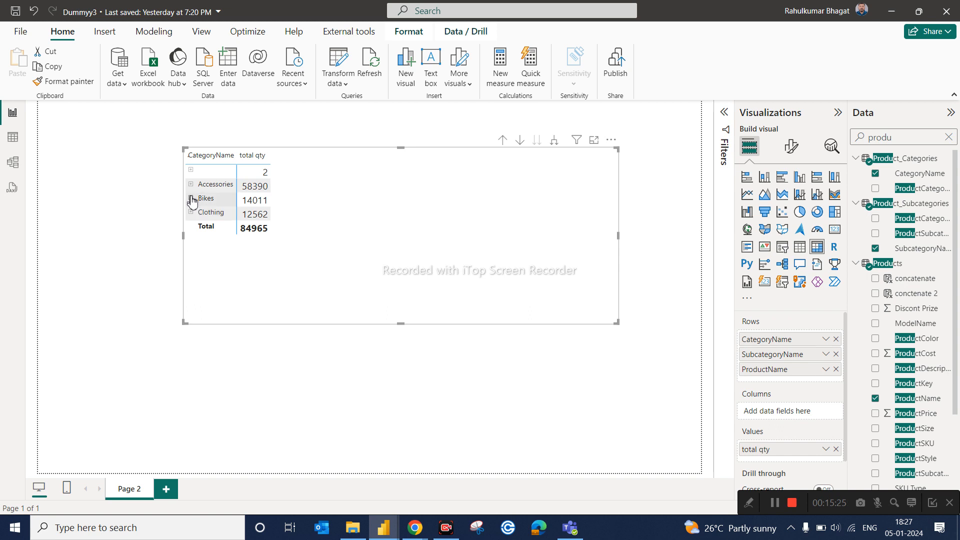
{"action": "left_click", "coordinate": [191, 199]}
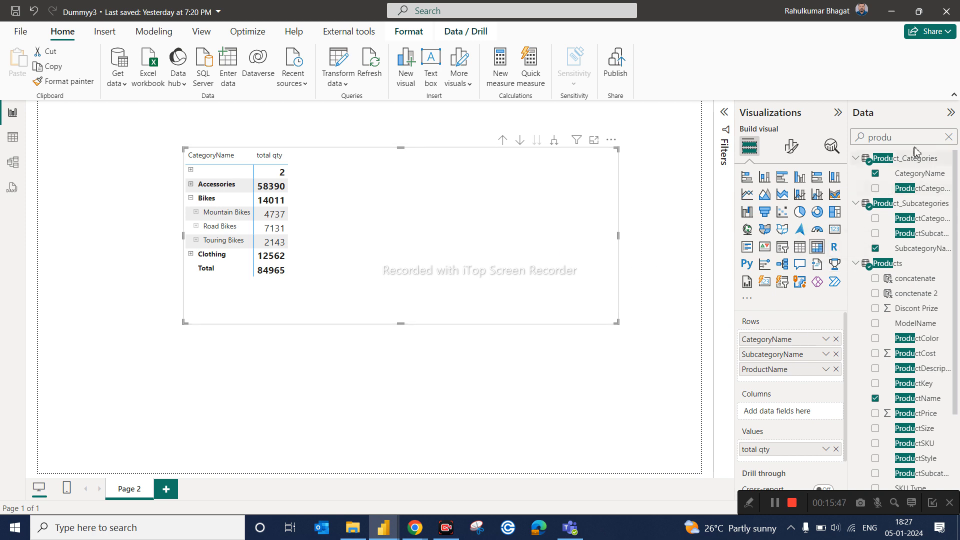
Search the fields for "retu", add Return Rate % after total qty in the matrix values, and narrow and reposition the matrix
{"action": "double_click", "coordinate": [902, 136]}
{"action": "type", "text": "retu"}
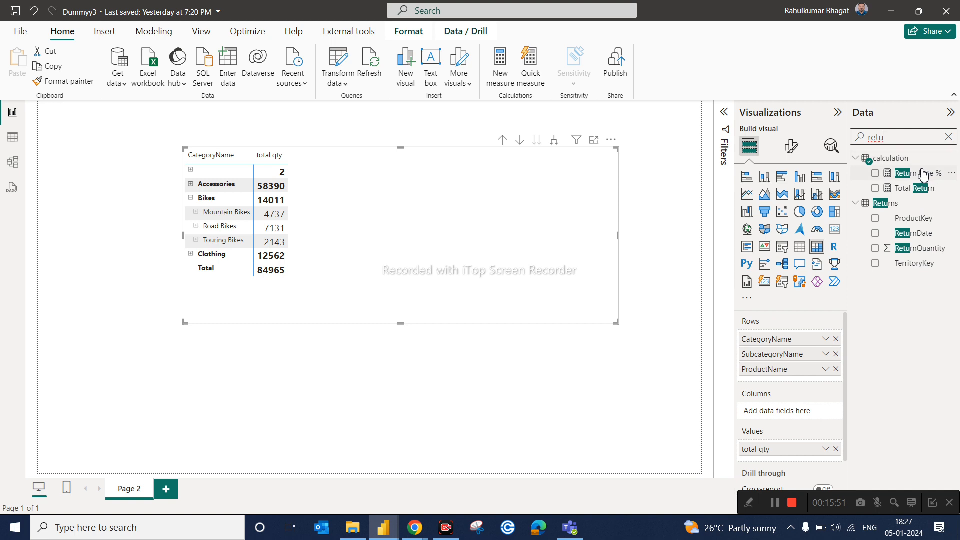
{"action": "left_click_drag", "start_coordinate": [926, 174], "coordinate": [819, 459]}
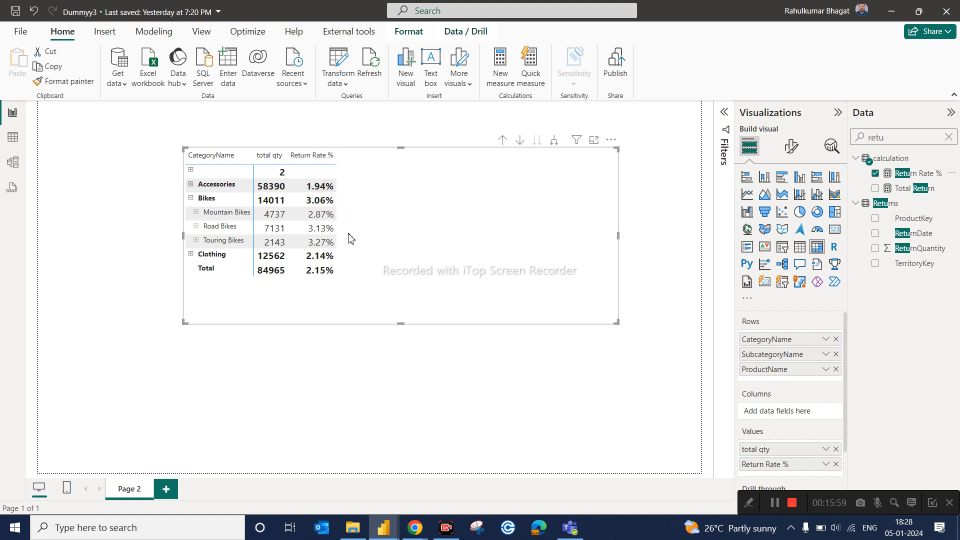
{"action": "left_click_drag", "start_coordinate": [615, 322], "coordinate": [417, 330]}
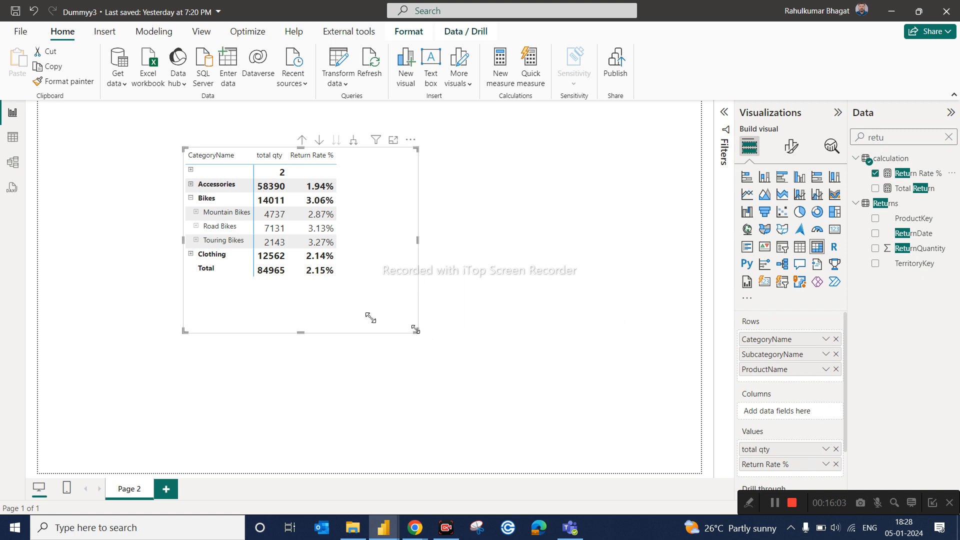
{"action": "left_click_drag", "start_coordinate": [322, 305], "coordinate": [344, 315]}
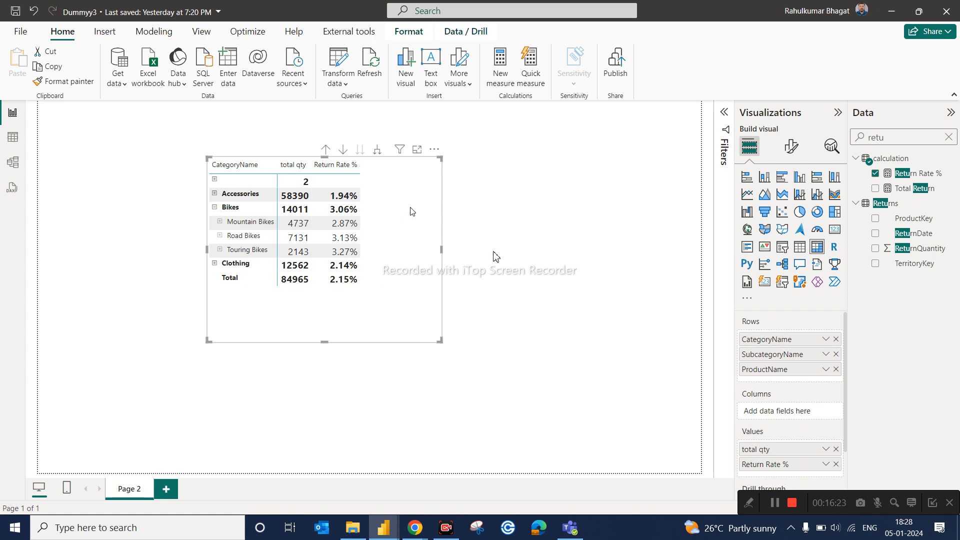
Find the total qty measure by searching for "tota" and rename it to Total Order Qty in its formula
{"action": "double_click", "coordinate": [758, 450]}
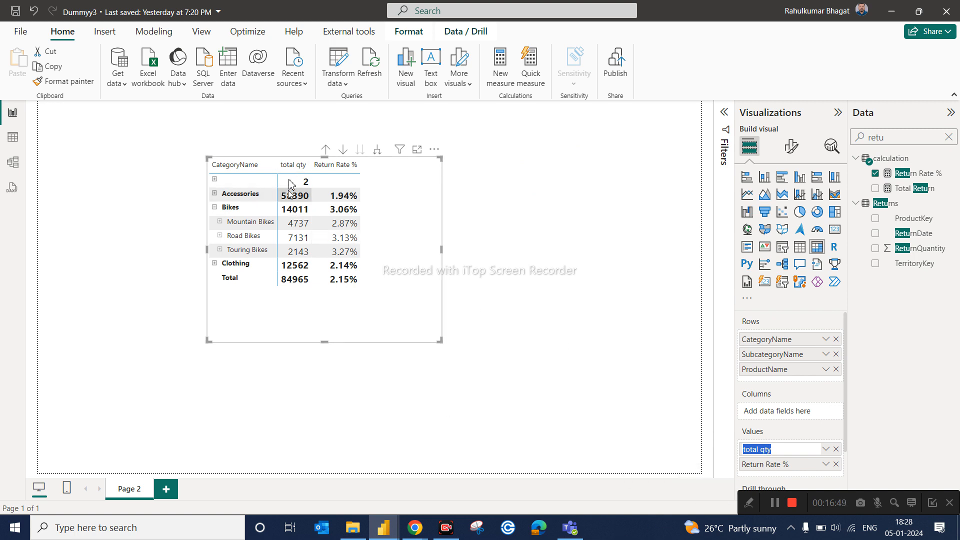
{"action": "left_click", "coordinate": [503, 402]}
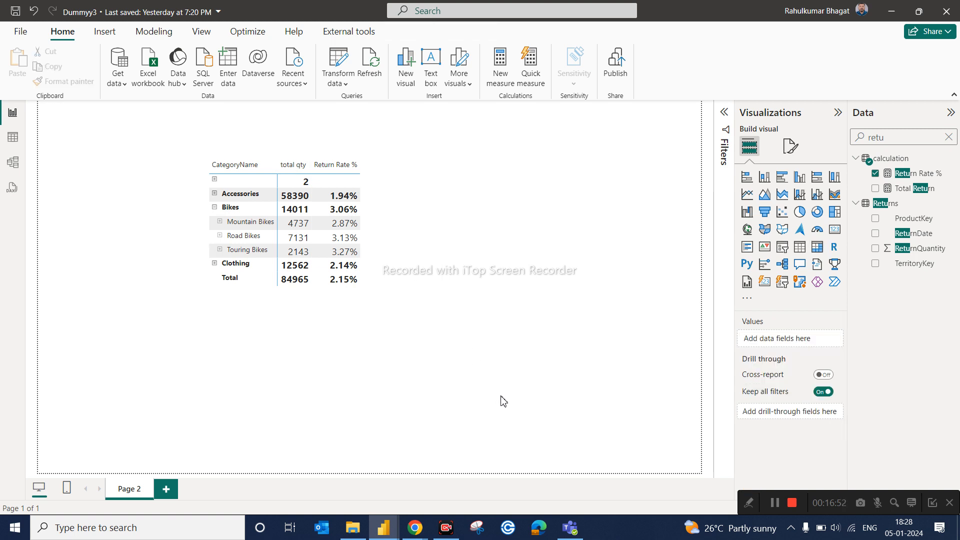
{"action": "double_click", "coordinate": [891, 140]}
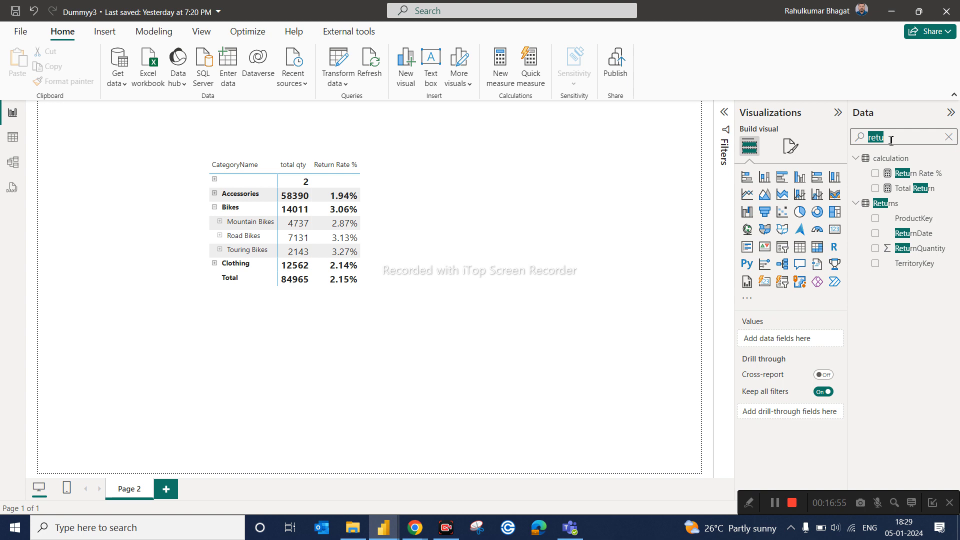
{"action": "type", "text": "tota"}
{"action": "left_click", "coordinate": [913, 194]}
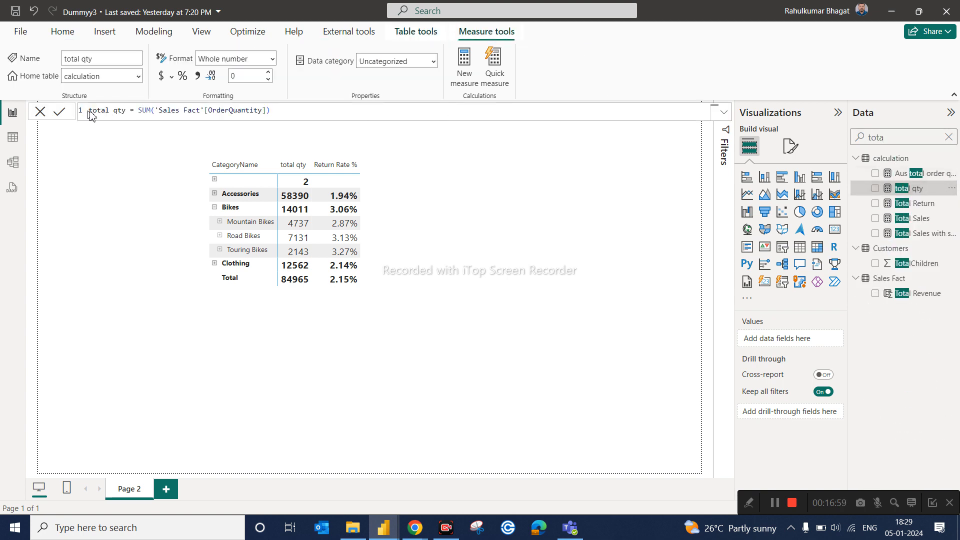
{"action": "double_click", "coordinate": [128, 111]}
{"action": "key", "text": "BackSpace"}
{"action": "key", "text": "BackSpace"}
{"action": "key", "text": "BackSpace"}
{"action": "key", "text": "BackSpace"}
{"action": "key", "text": "BackSpace"}
{"action": "key", "text": "BackSpace"}
{"action": "key", "text": "BackSpace"}
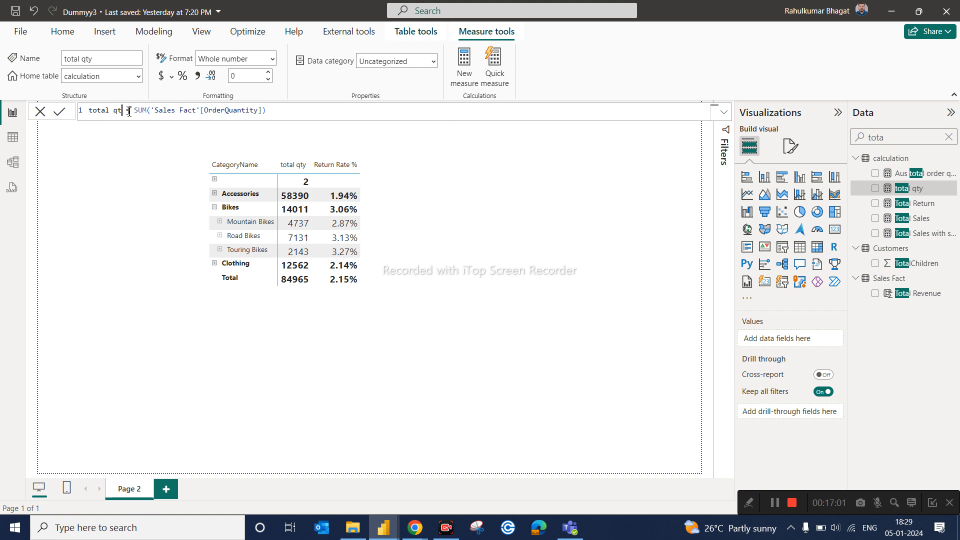
{"action": "type", "text": "Total Ord"}
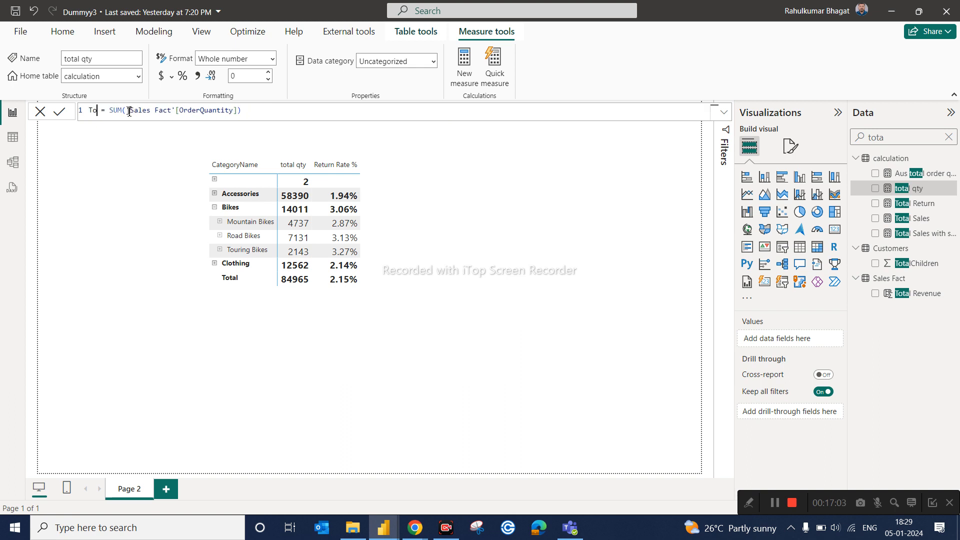
{"action": "type", "text": "er Qty"}
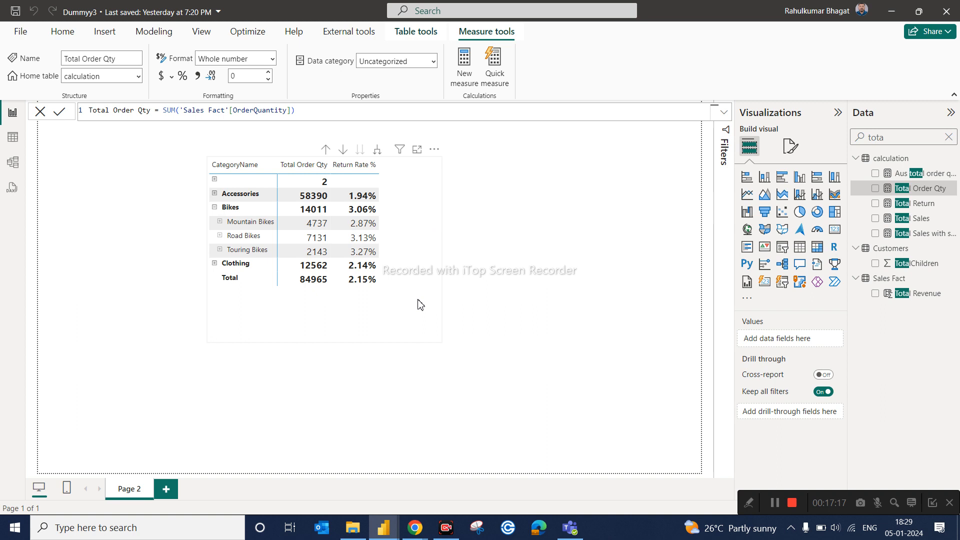
Narrow the matrix to fit its columns, collapse Bikes to category level, and reposition the matrix near the middle of the page
{"action": "left_click", "coordinate": [426, 336]}
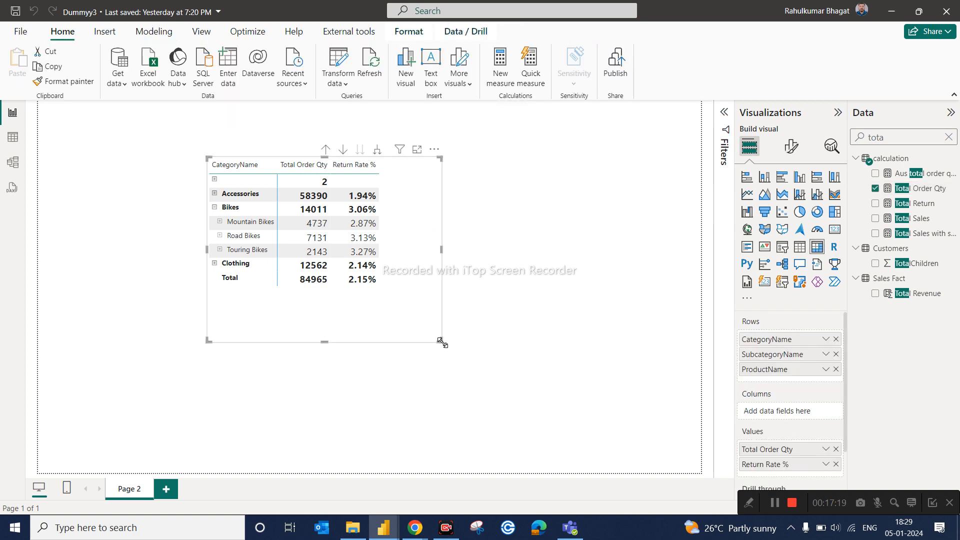
{"action": "left_click_drag", "start_coordinate": [440, 341], "coordinate": [394, 343]}
{"action": "left_click_drag", "start_coordinate": [340, 326], "coordinate": [377, 352]}
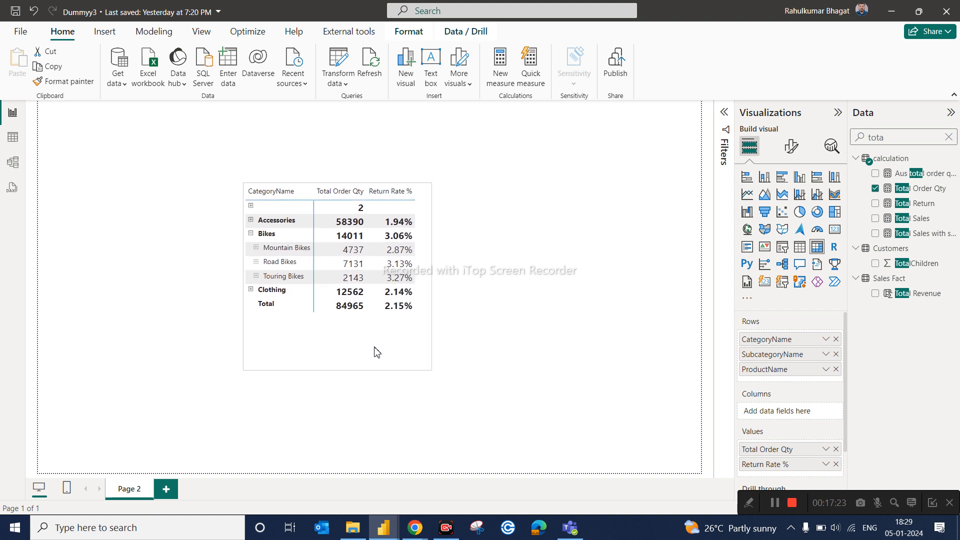
{"action": "left_click", "coordinate": [251, 234]}
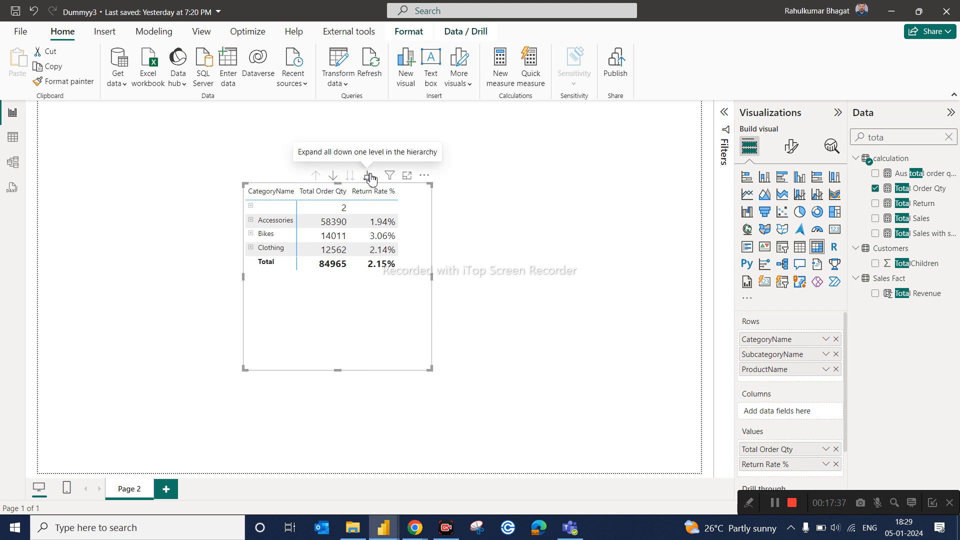
{"action": "left_click_drag", "start_coordinate": [354, 313], "coordinate": [393, 325]}
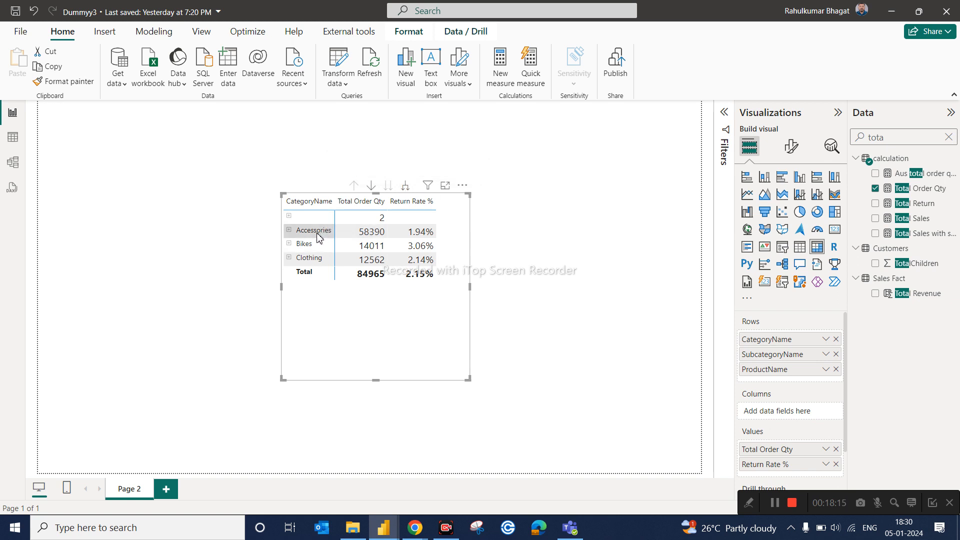
Turn on drill-down mode, expand the whole matrix hierarchy to product level, review it, and drill back up to the categories
{"action": "left_click", "coordinate": [372, 186]}
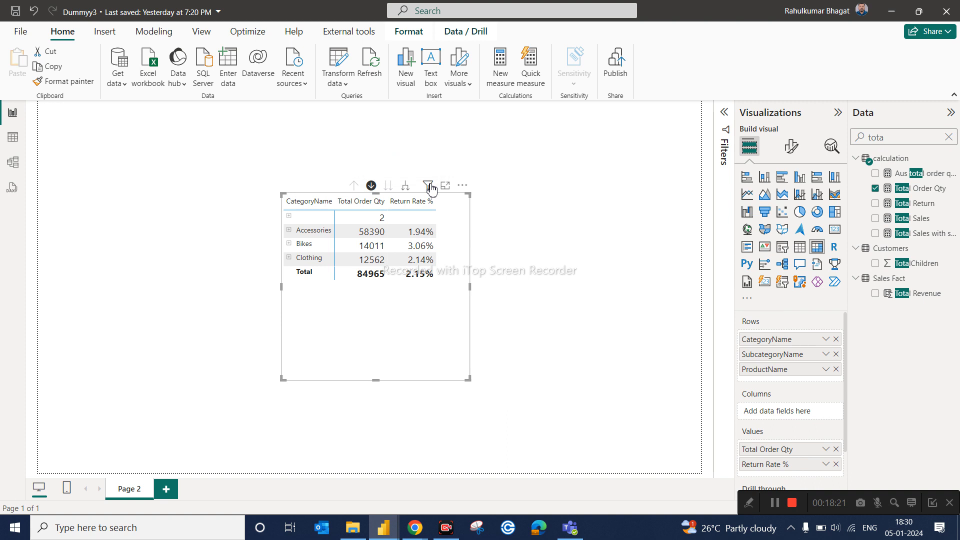
{"action": "left_click", "coordinate": [405, 188]}
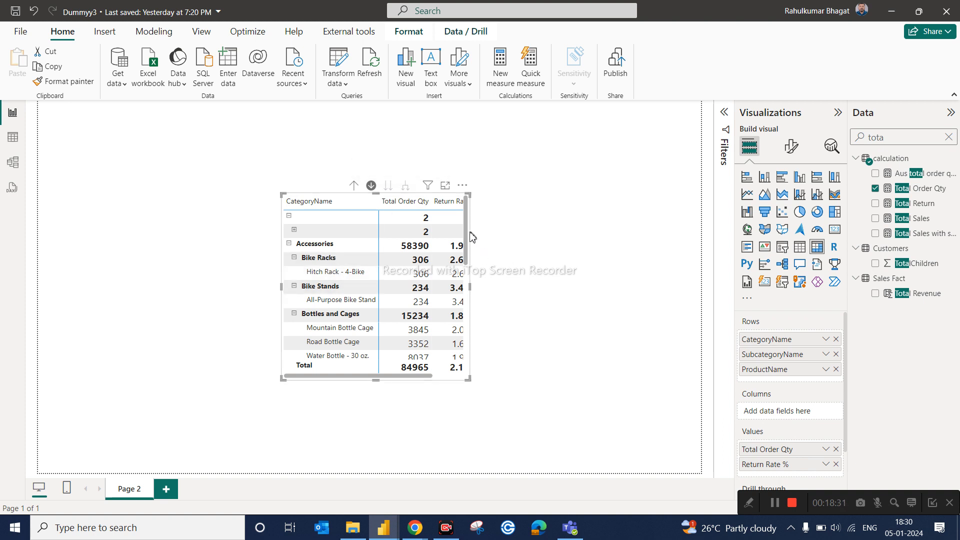
{"action": "scroll", "coordinate": [463, 228], "scroll_direction": "down", "scroll_amount": 1}
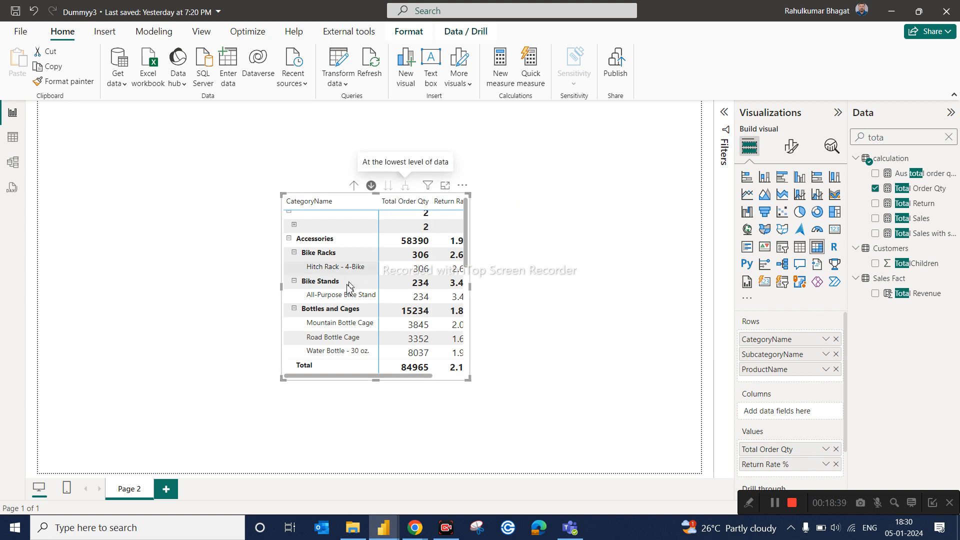
{"action": "left_click", "coordinate": [356, 189]}
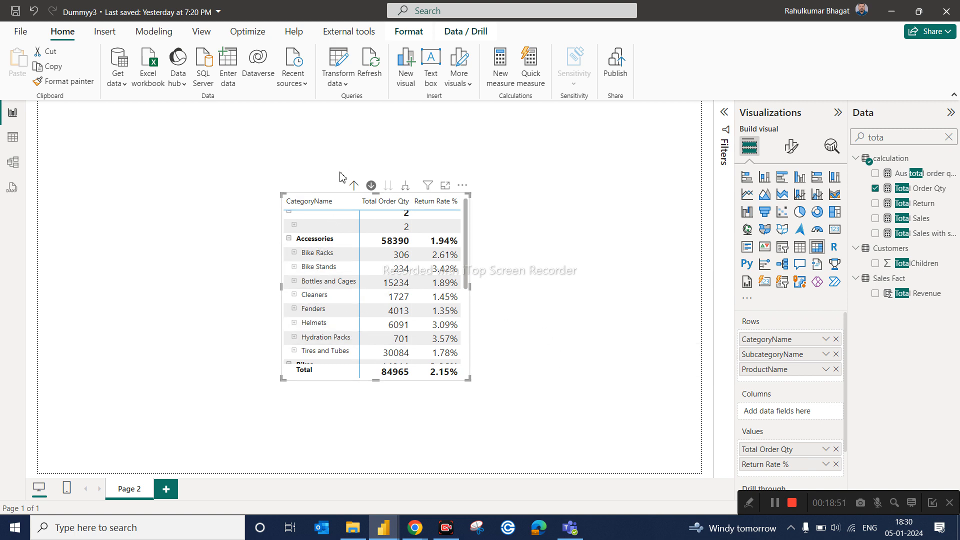
{"action": "left_click", "coordinate": [354, 189]}
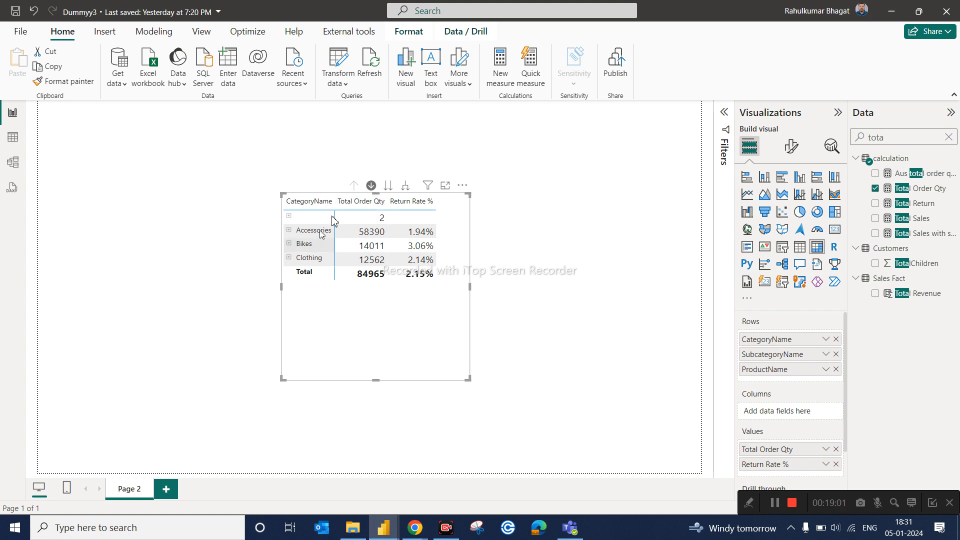
Step the whole matrix through the SubcategoryName and ProductName levels twice, turning drill-down mode off in between, and drill back up to CategoryName
{"action": "left_click", "coordinate": [388, 191]}
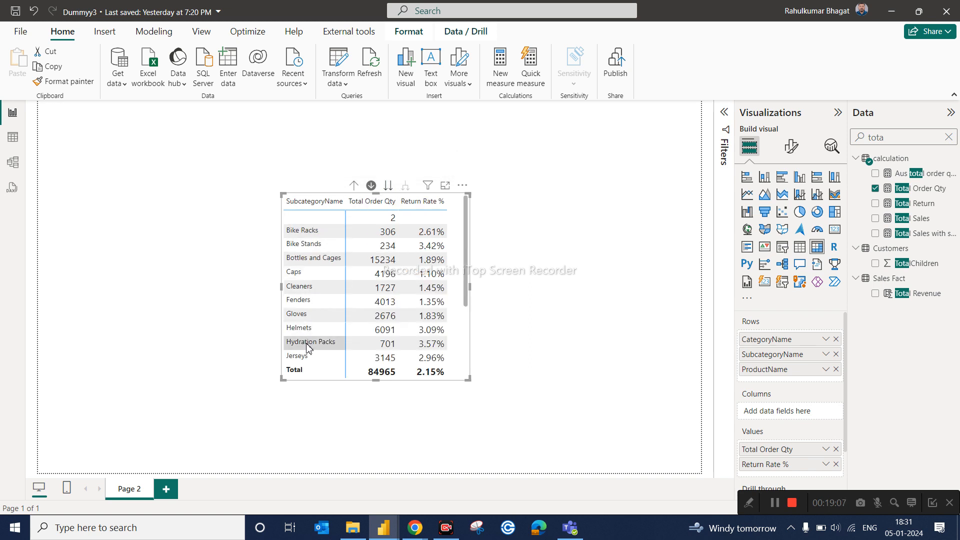
{"action": "left_click", "coordinate": [389, 188]}
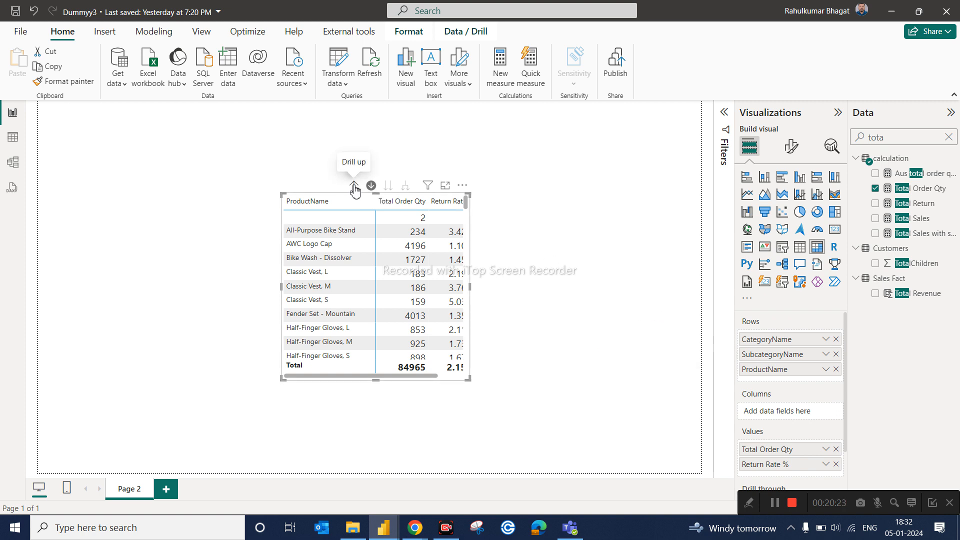
{"action": "left_click", "coordinate": [375, 187]}
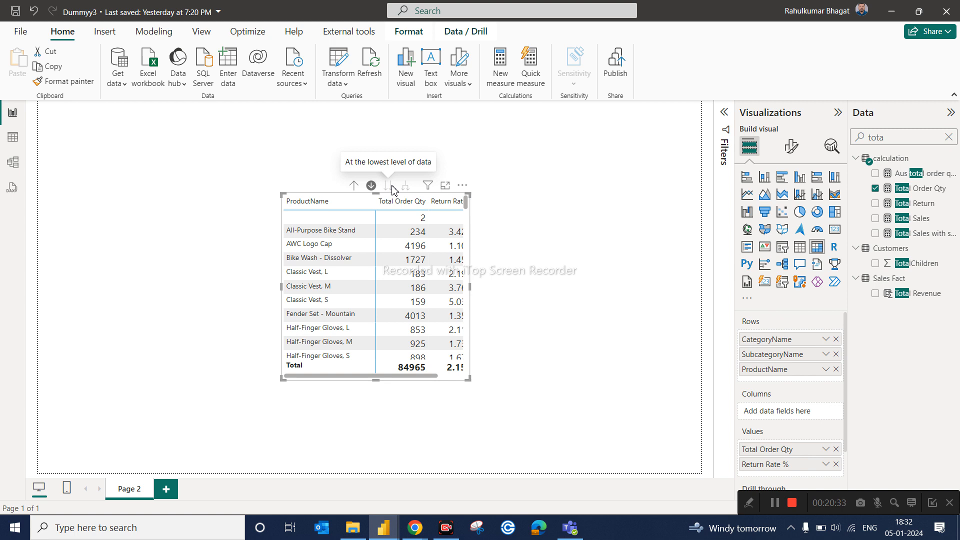
{"action": "left_click", "coordinate": [371, 186]}
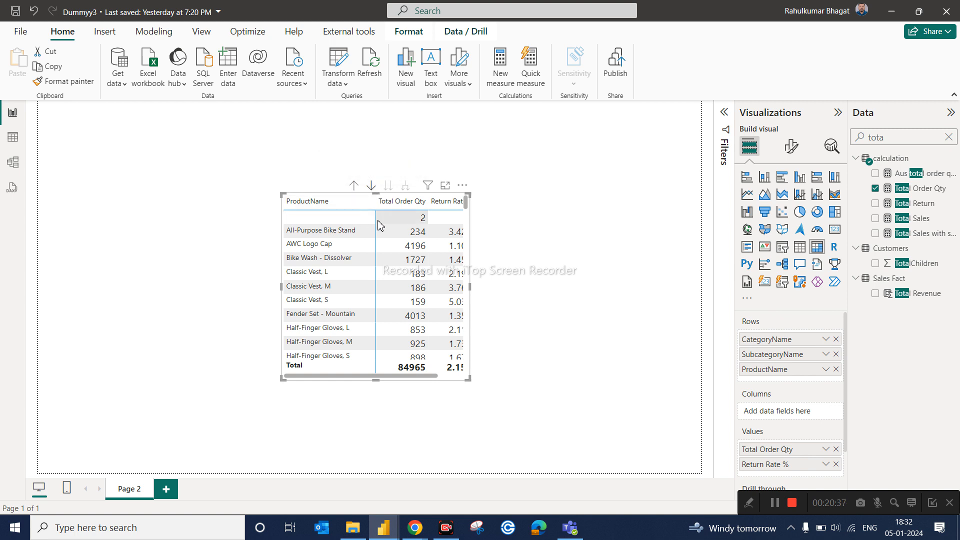
{"action": "left_click", "coordinate": [355, 187]}
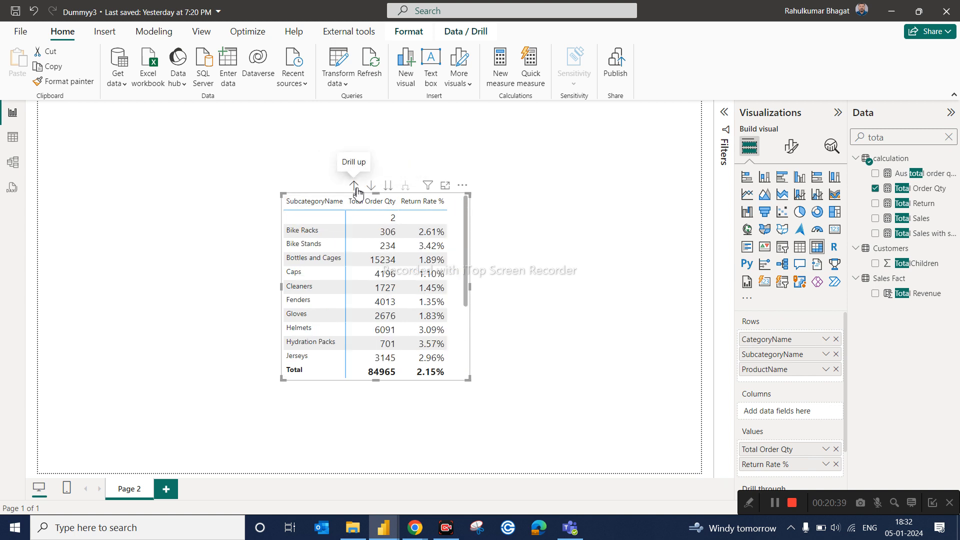
{"action": "left_click", "coordinate": [355, 187]}
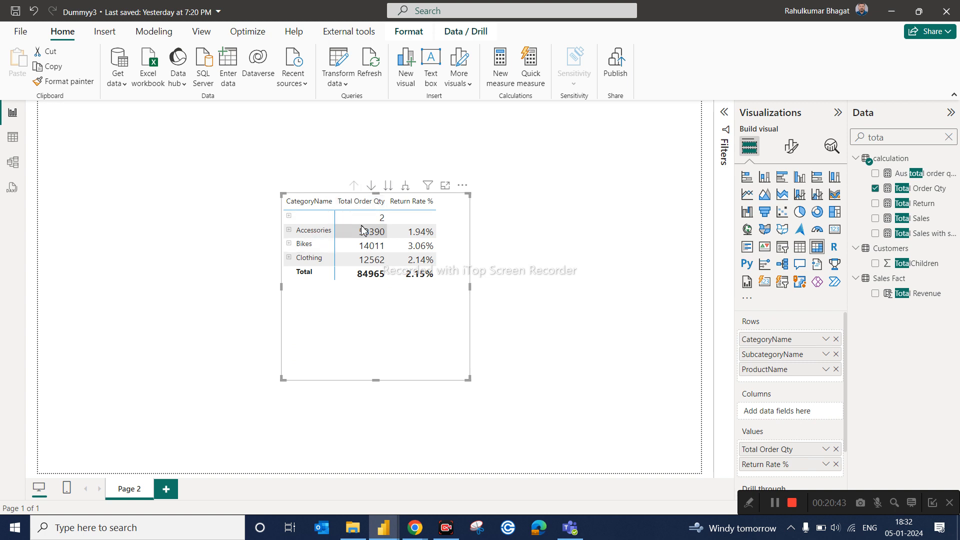
{"action": "left_click", "coordinate": [390, 192]}
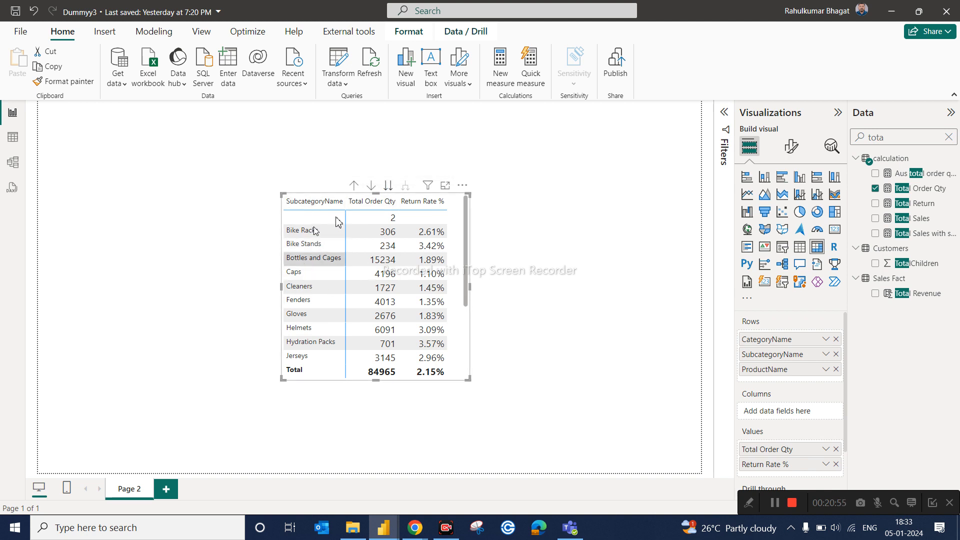
{"action": "left_click", "coordinate": [389, 189]}
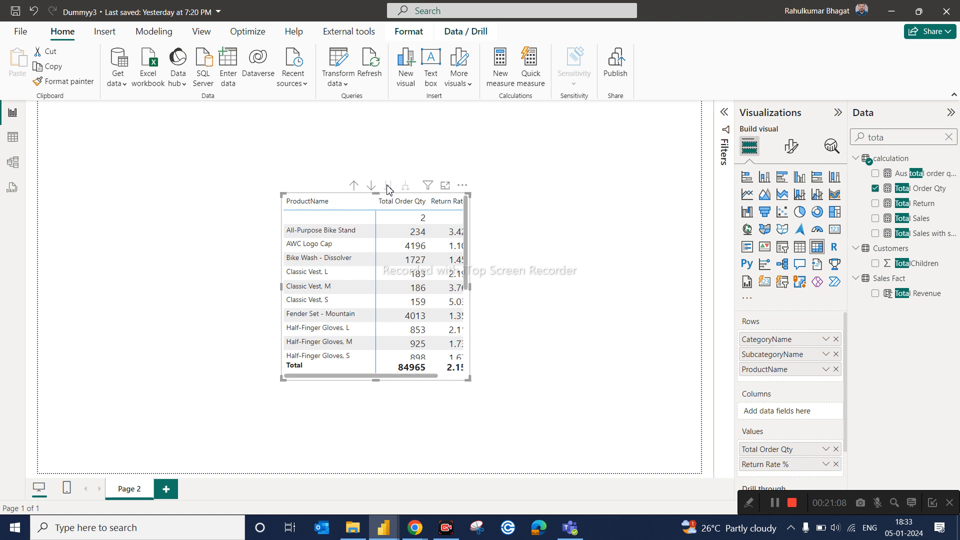
{"action": "left_click", "coordinate": [357, 188]}
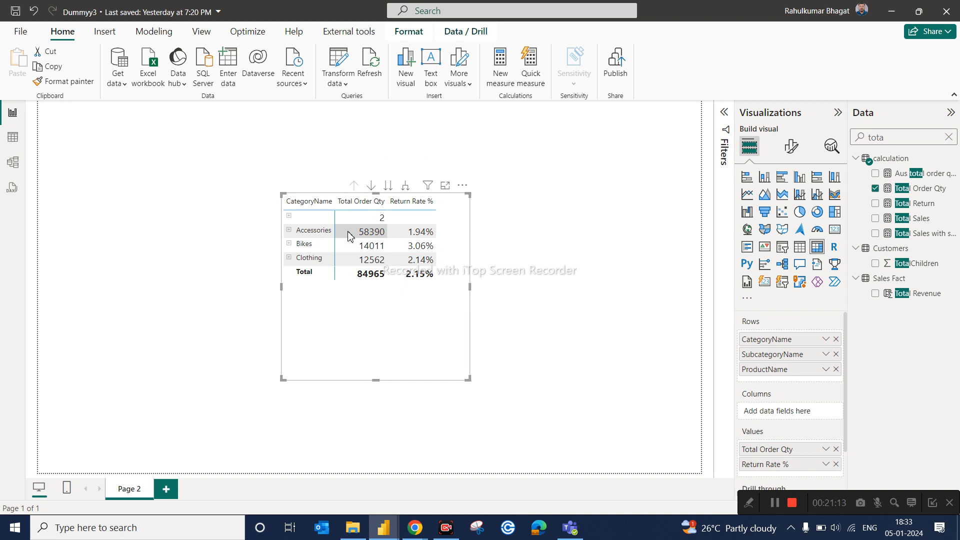
Expand Accessories and Bike Racks to inspect the product row, collapse Bike Racks, and drill the matrix back up to categories
{"action": "left_click", "coordinate": [290, 231]}
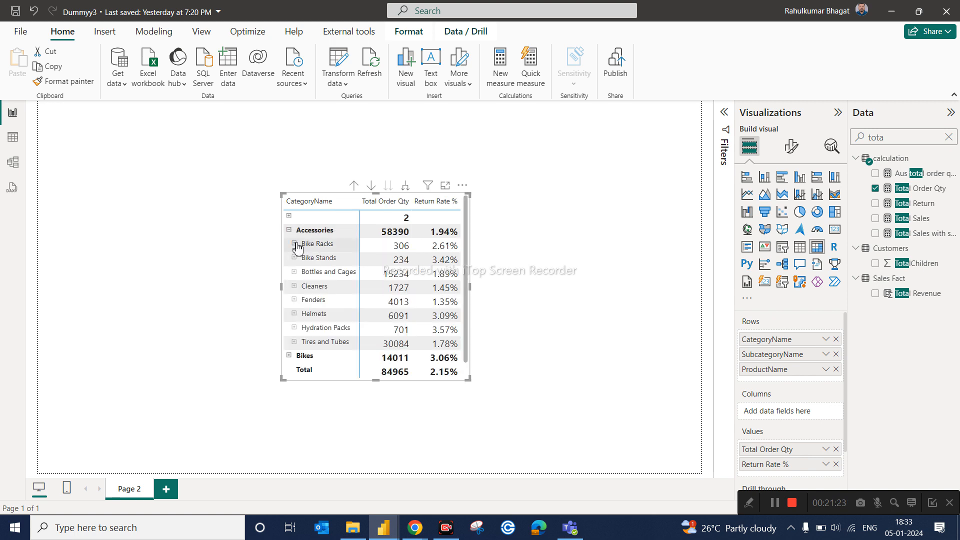
{"action": "left_click", "coordinate": [295, 244]}
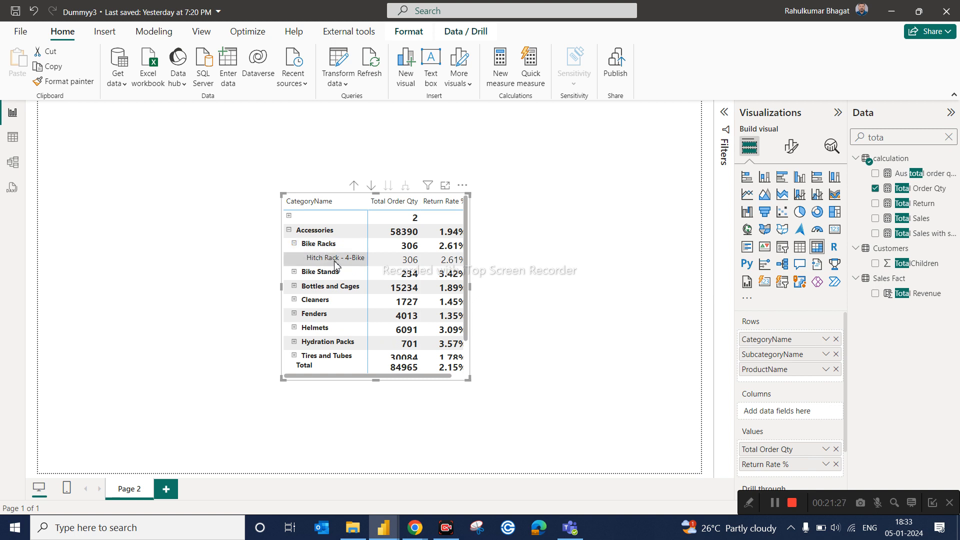
{"action": "left_click", "coordinate": [295, 249]}
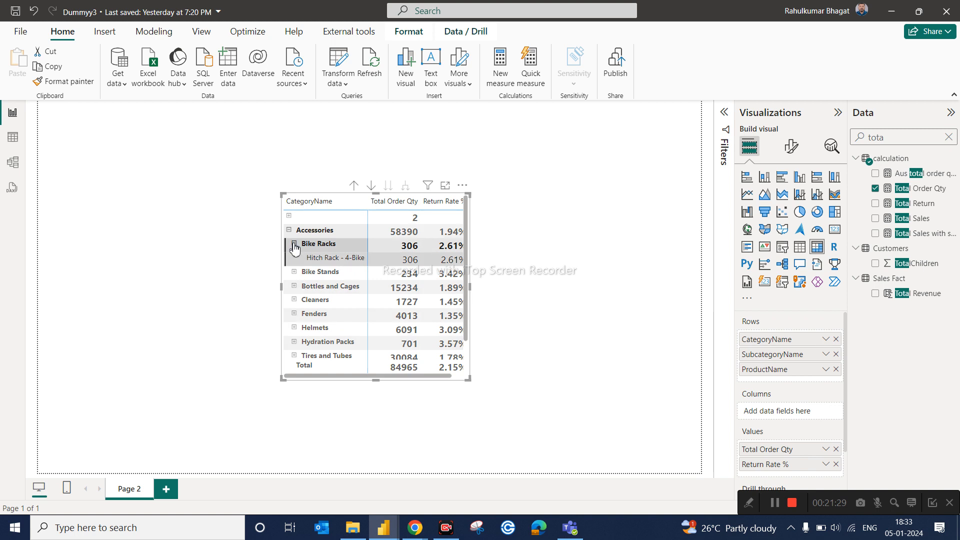
{"action": "left_click", "coordinate": [295, 245]}
{"action": "left_click", "coordinate": [354, 186]}
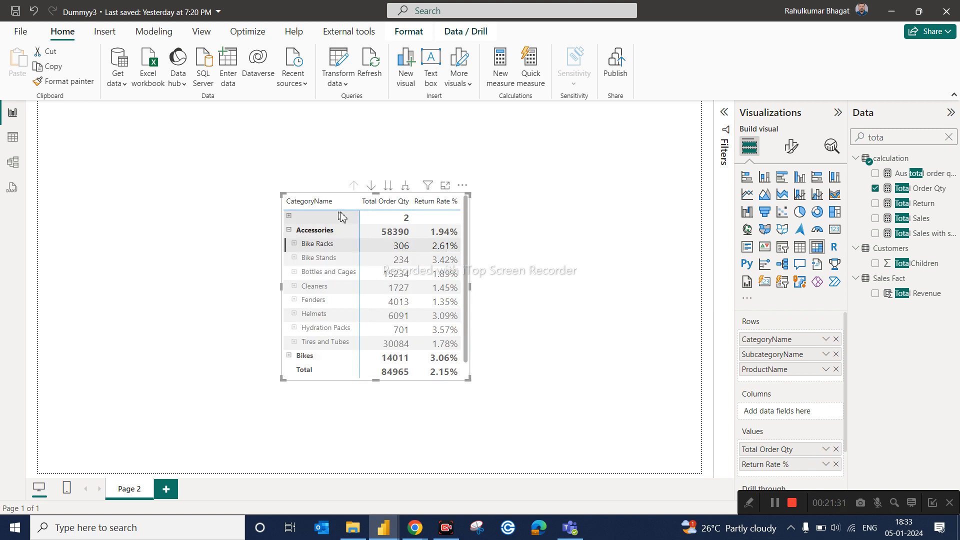
Turn on drill-down mode, drill through Accessories into Bike Racks, and move the matrix to the right half of the page
{"action": "left_click", "coordinate": [371, 187]}
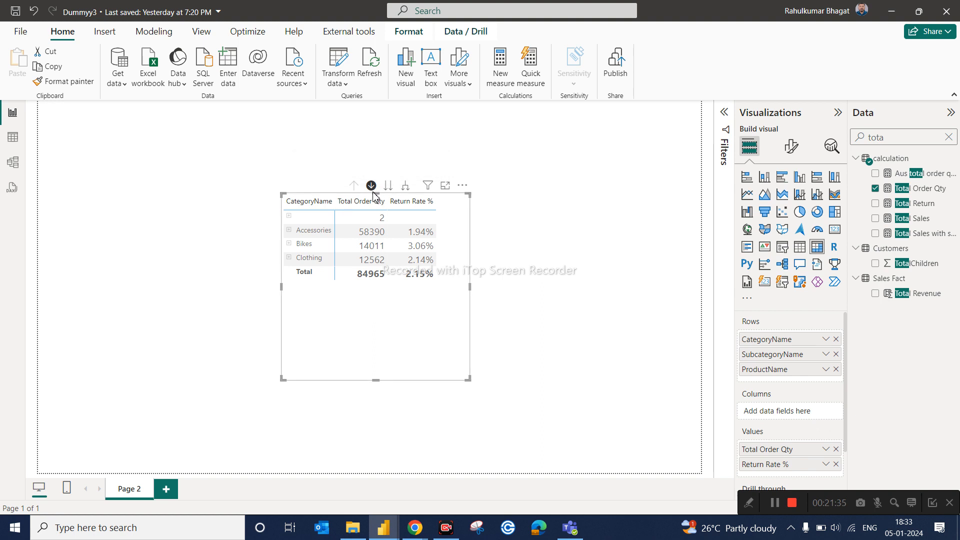
{"action": "left_click", "coordinate": [314, 234]}
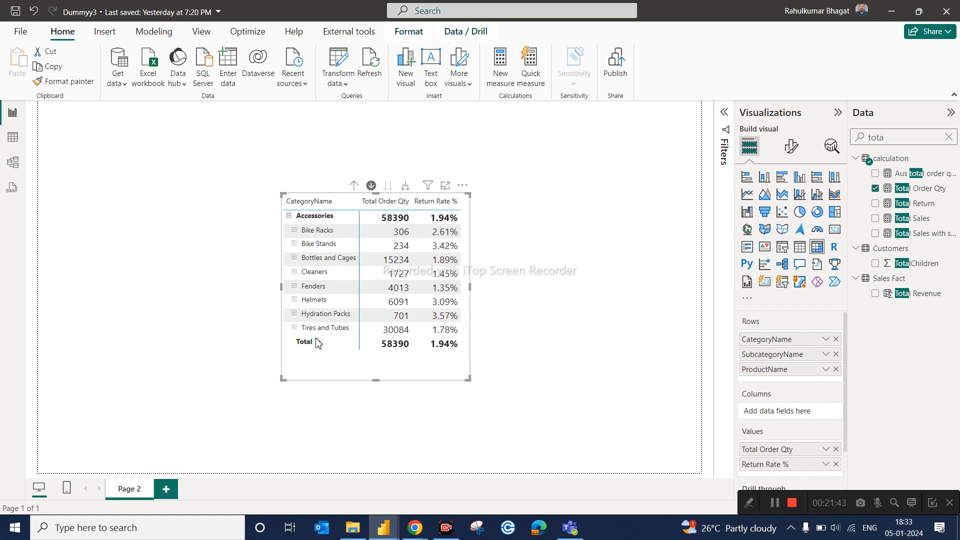
{"action": "left_click", "coordinate": [323, 232]}
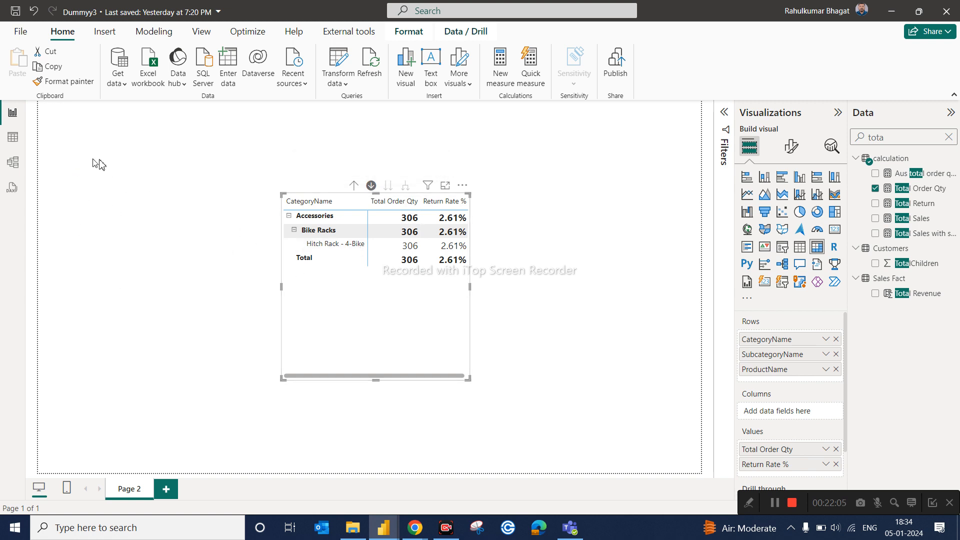
{"action": "left_click_drag", "start_coordinate": [387, 315], "coordinate": [508, 319]}
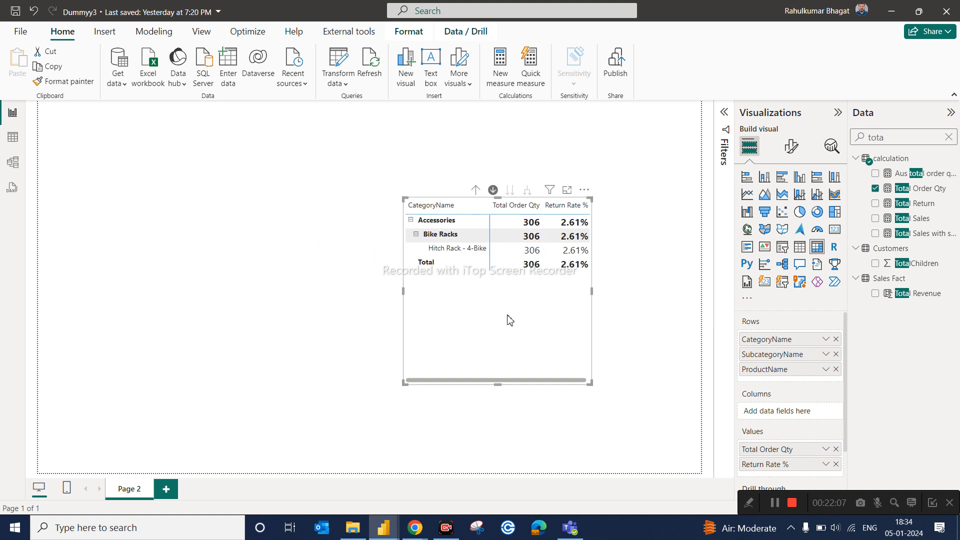
Try converting the original matrix to a clustered column chart, and undo the conversion
{"action": "left_click", "coordinate": [801, 183]}
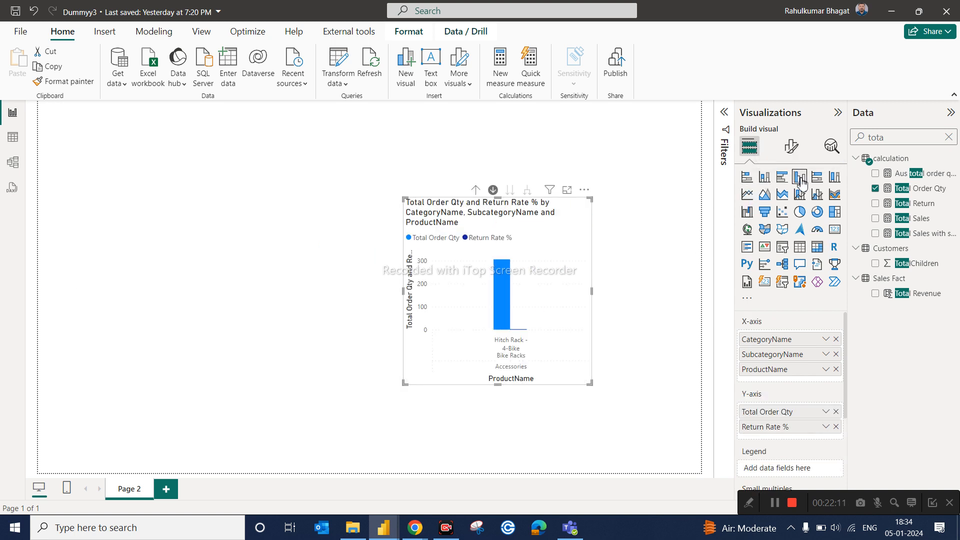
{"action": "key", "text": "ctrl+z"}
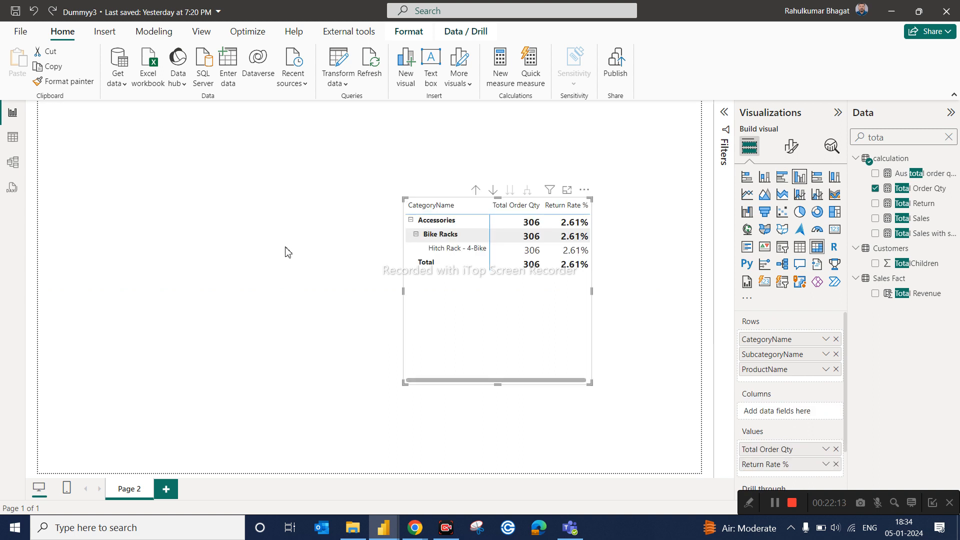
{"action": "left_click", "coordinate": [287, 252]}
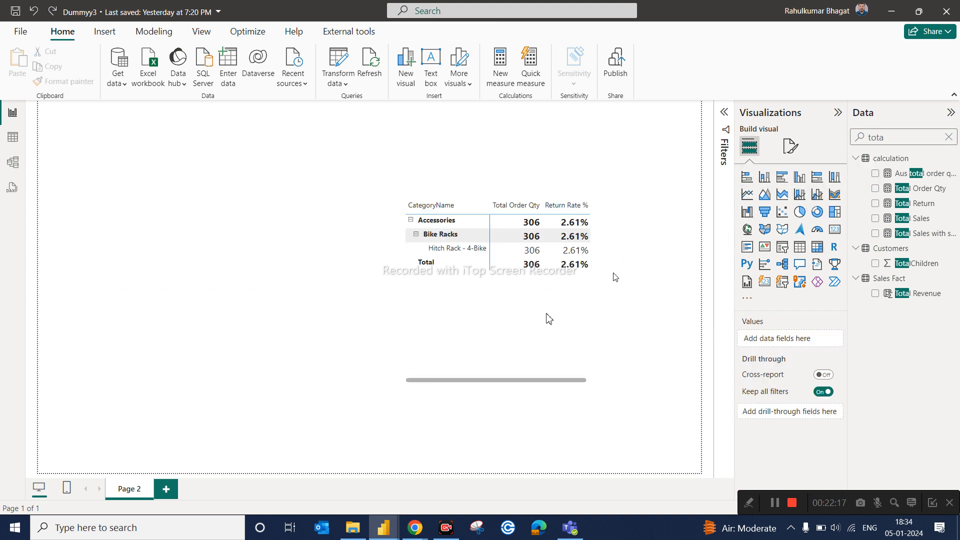
Duplicate the drilled matrix and place the copy to the left of the original, aligned with it
{"action": "left_click", "coordinate": [494, 344]}
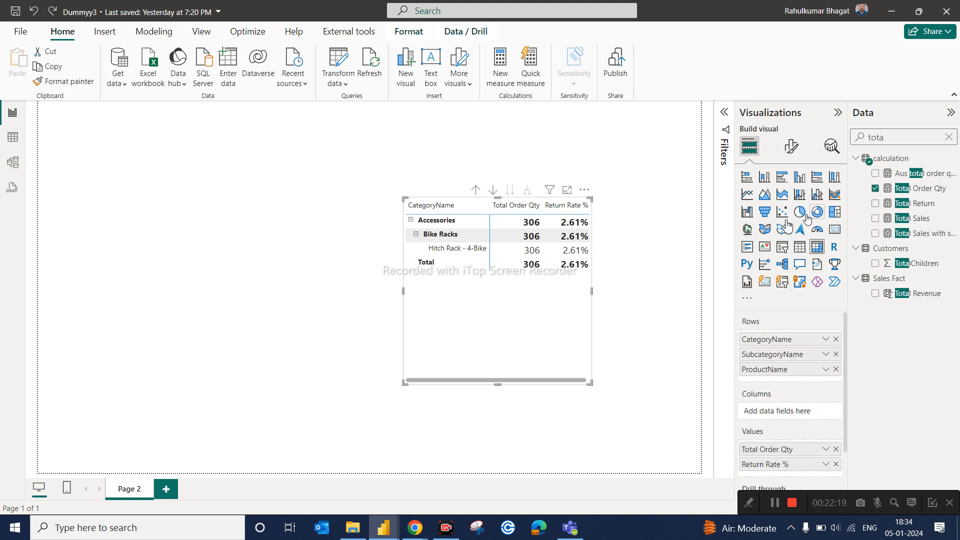
{"action": "key", "text": "ctrl+c"}
{"action": "key", "text": "ctrl+v"}
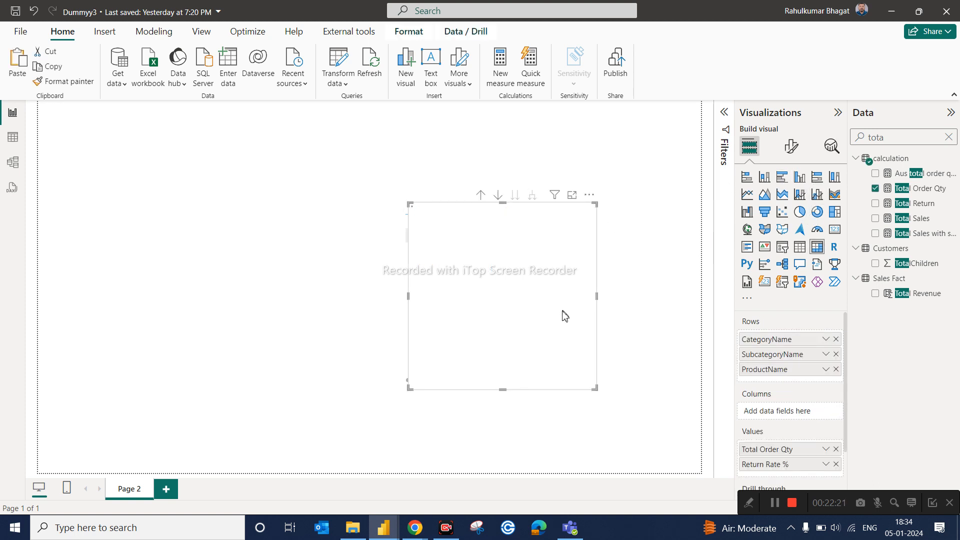
{"action": "left_click_drag", "start_coordinate": [536, 344], "coordinate": [276, 340]}
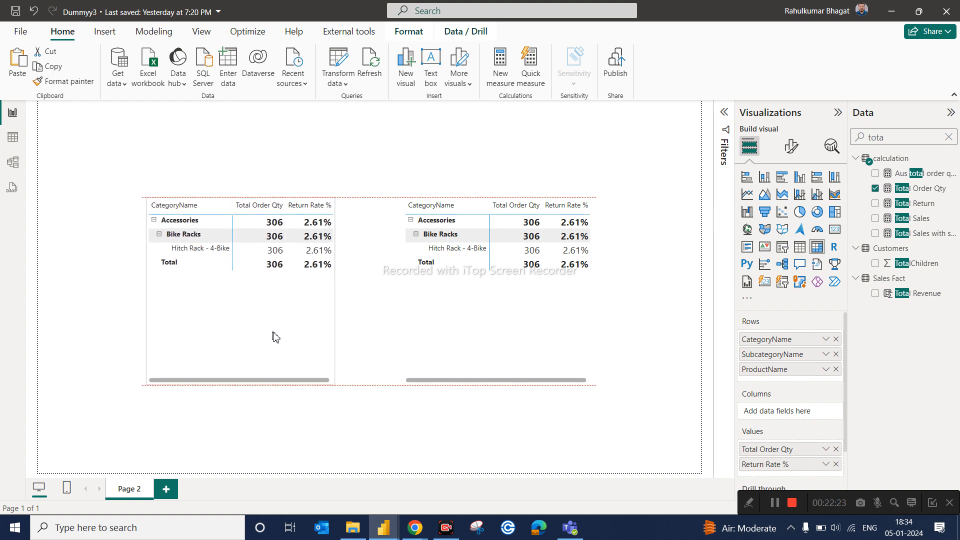
Convert the matrix copy to a clustered column chart showing only Total Order Qty, and drill it up to CategoryName
{"action": "left_click", "coordinate": [799, 180]}
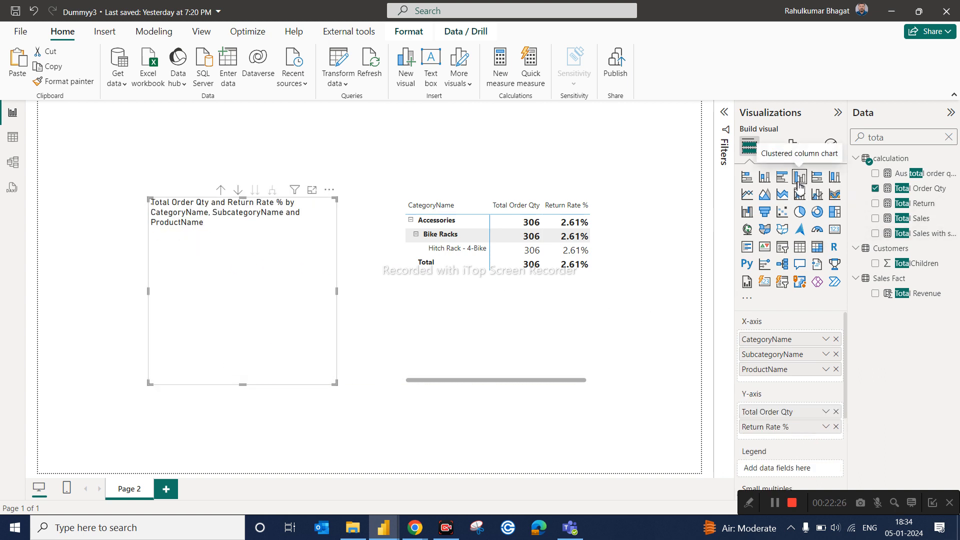
{"action": "left_click", "coordinate": [836, 427]}
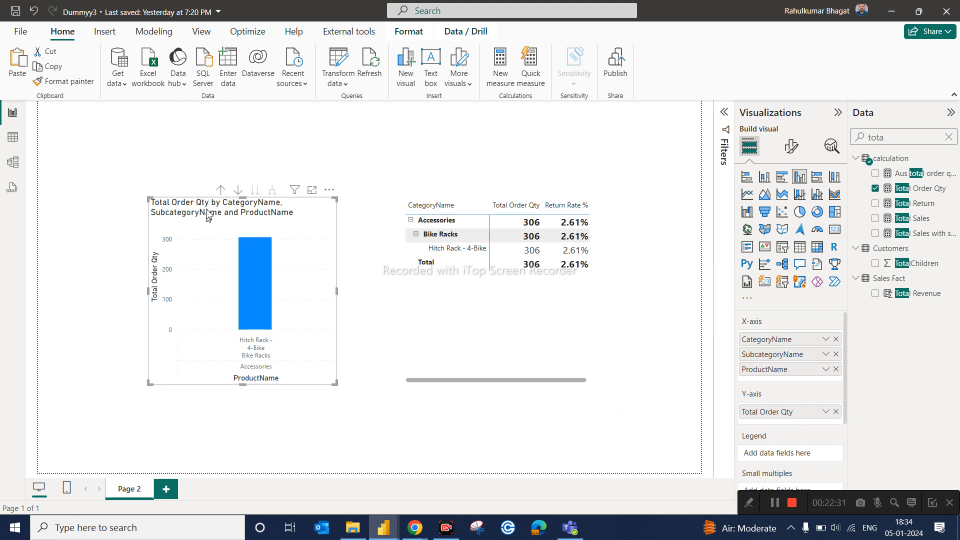
{"action": "left_click", "coordinate": [221, 191]}
{"action": "left_click", "coordinate": [221, 191]}
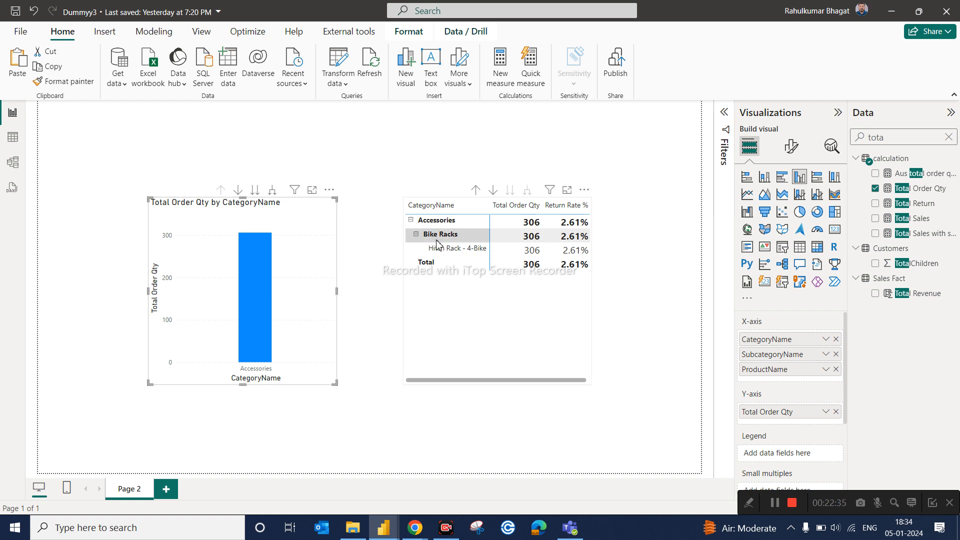
Drill the matrix up from the Bike Racks product level to the category level
{"action": "left_click", "coordinate": [481, 190]}
{"action": "left_click", "coordinate": [482, 189]}
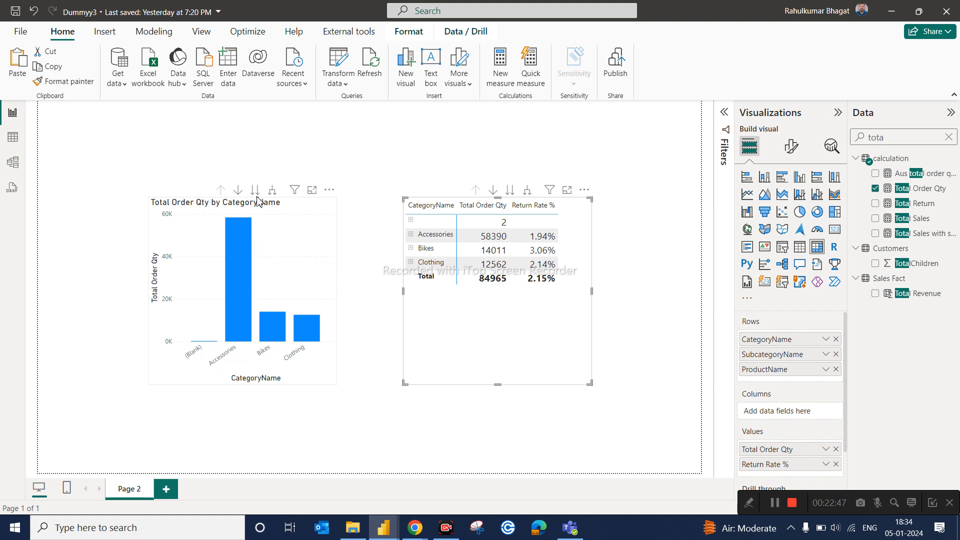
Turn on the chart's drill-down mode, drill through Accessories into Tires and Tubes, and return to the CategoryName level
{"action": "left_click", "coordinate": [239, 191]}
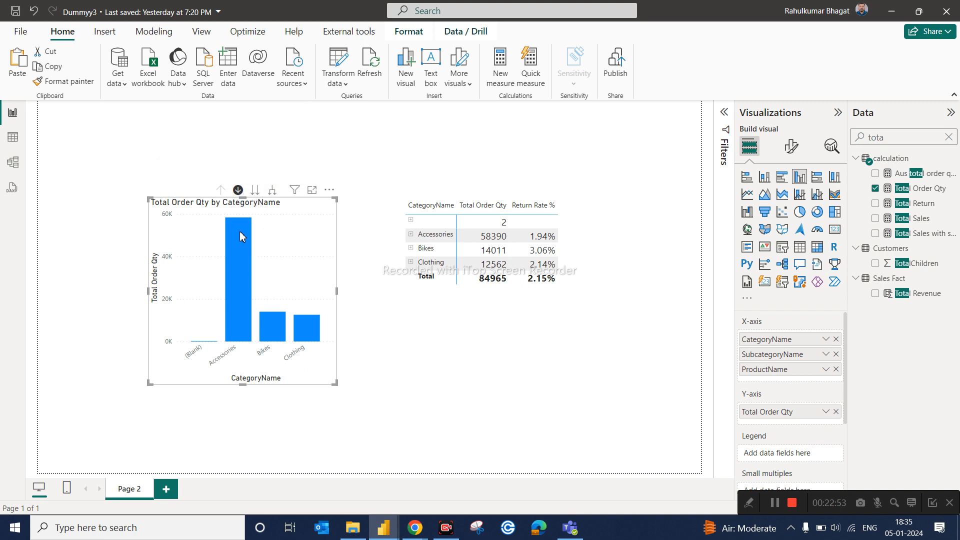
{"action": "left_click", "coordinate": [241, 254]}
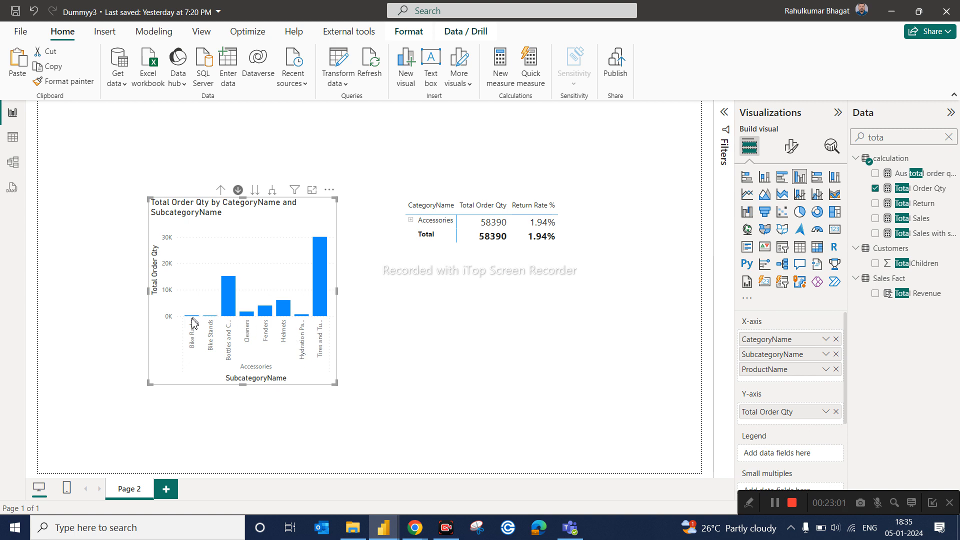
{"action": "mouse_move", "coordinate": [324, 272]}
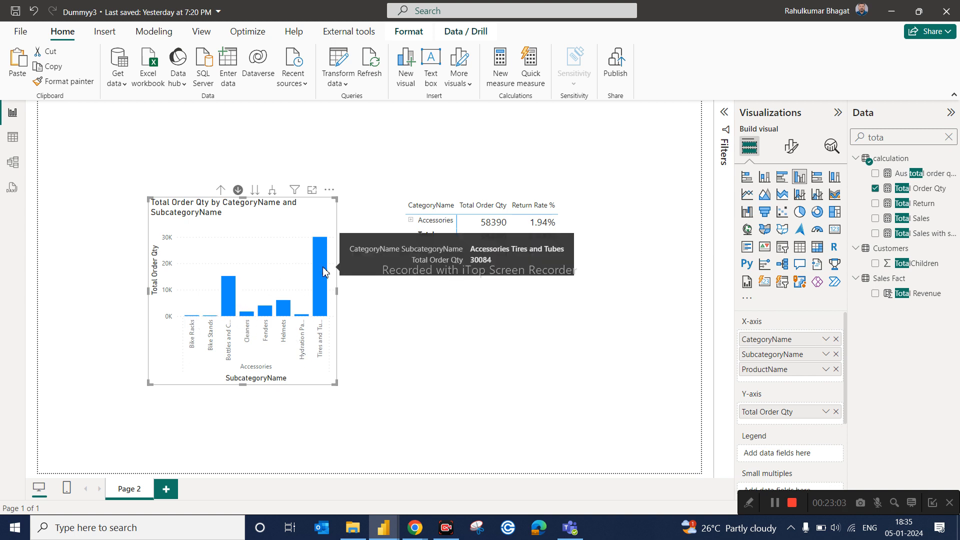
{"action": "left_click", "coordinate": [324, 272]}
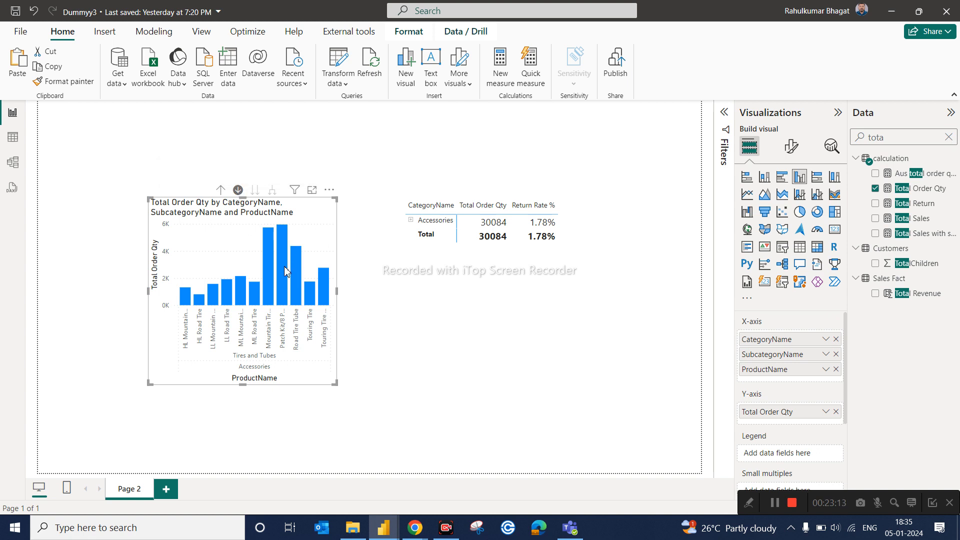
{"action": "mouse_move", "coordinate": [284, 263]}
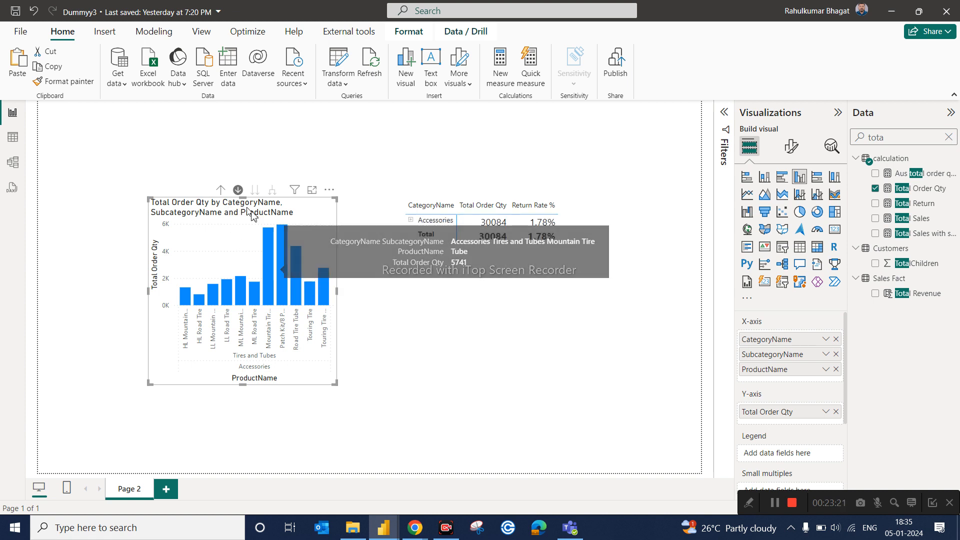
{"action": "left_click", "coordinate": [220, 190]}
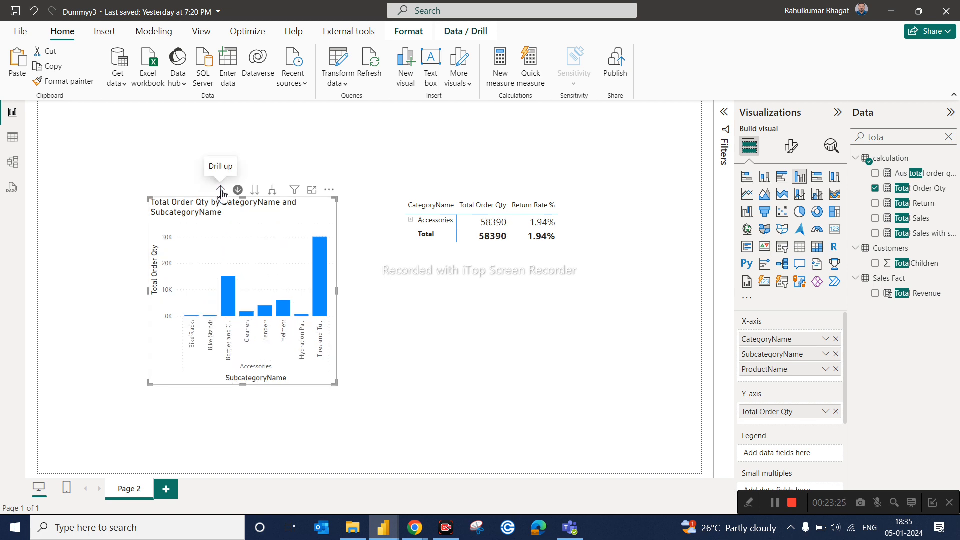
{"action": "left_click", "coordinate": [221, 191]}
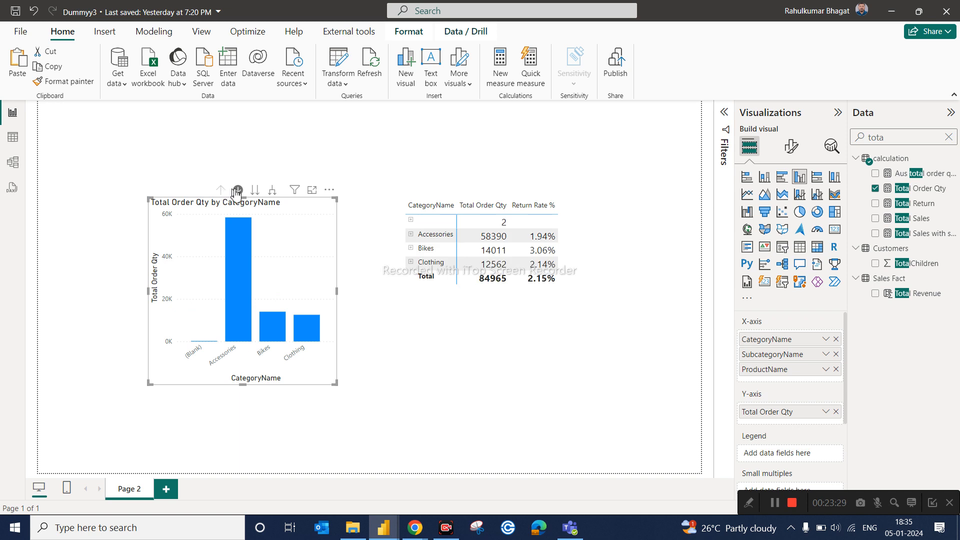
Turn off the chart's drill-down mode, cross-filter the matrix by the Accessories column, and clear the selection
{"action": "left_click", "coordinate": [240, 193]}
{"action": "left_click", "coordinate": [240, 258]}
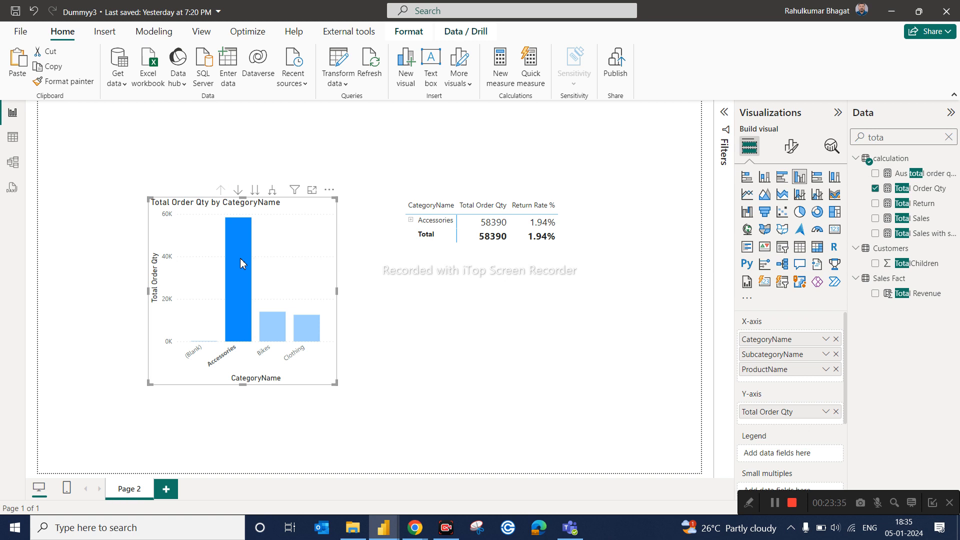
{"action": "left_click", "coordinate": [241, 258]}
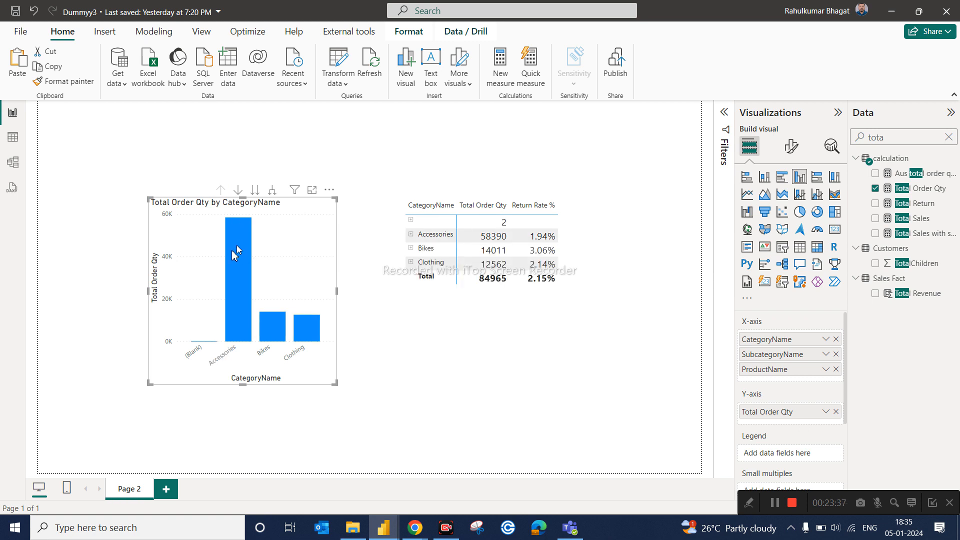
Move the whole chart to the SubcategoryName level and temporarily cross-filter the matrix by Bottles and Cages
{"action": "left_click", "coordinate": [256, 191]}
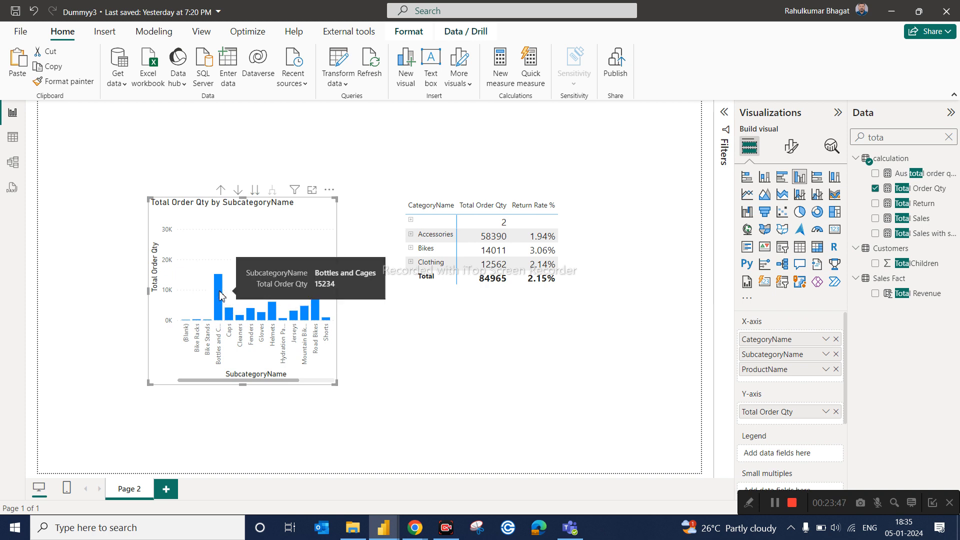
{"action": "left_click", "coordinate": [220, 295]}
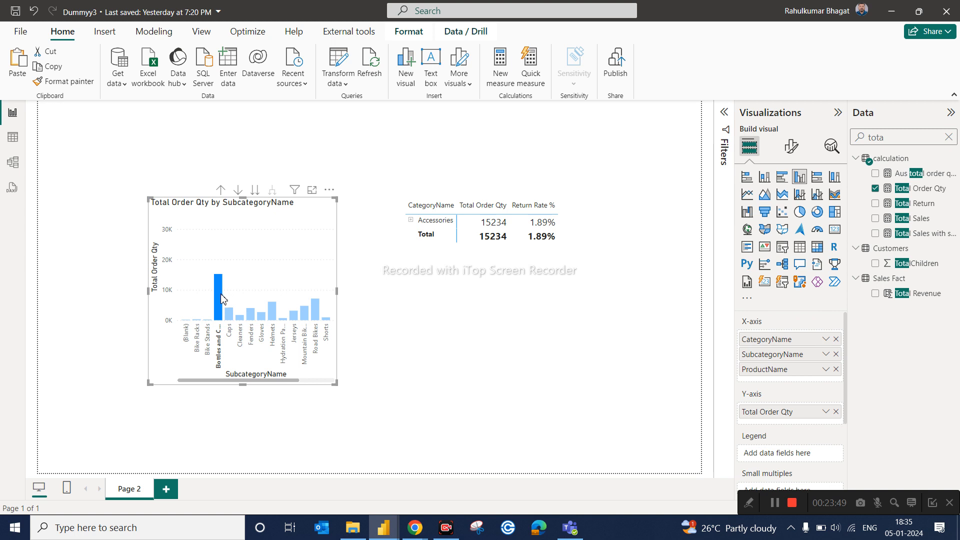
{"action": "mouse_move", "coordinate": [221, 296]}
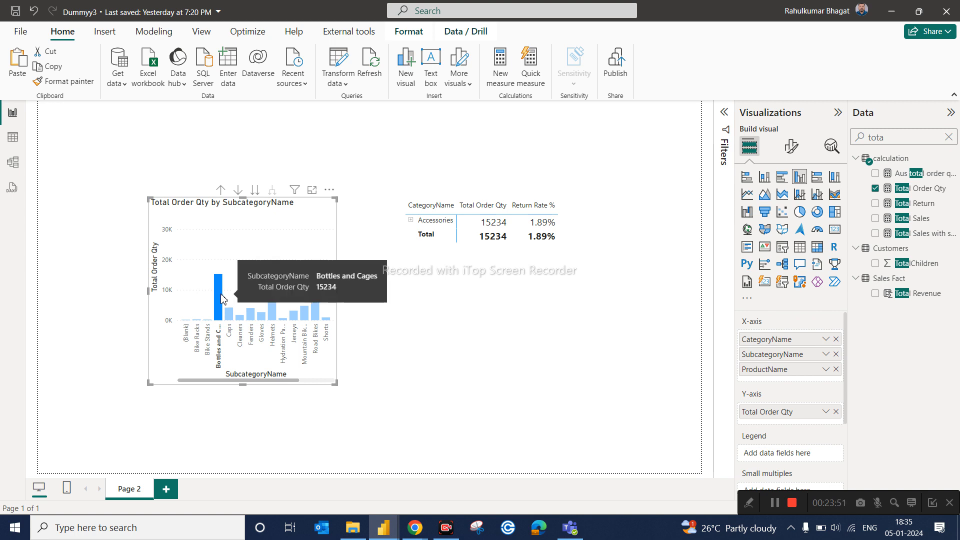
{"action": "left_click", "coordinate": [220, 294]}
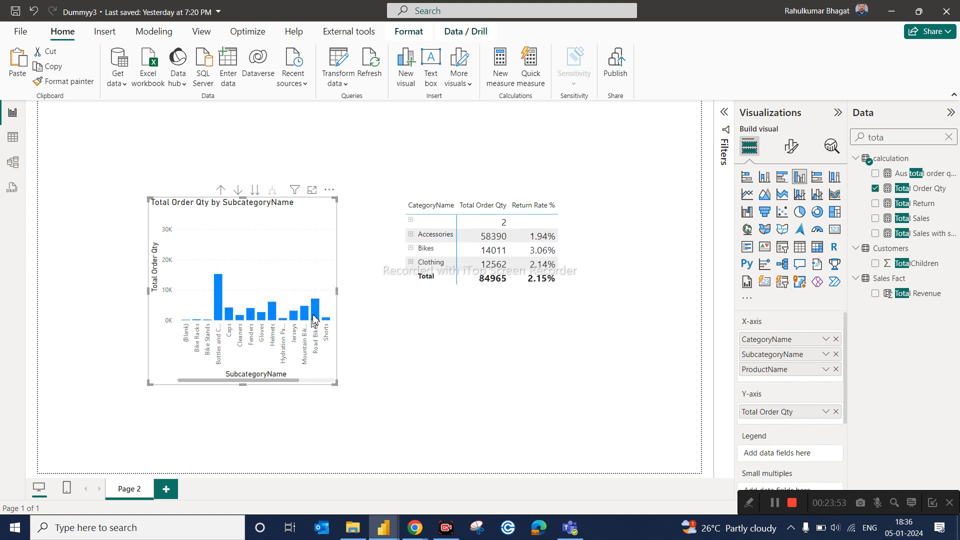
Move the whole chart to the ProductName level and drill it back up to CategoryName
{"action": "left_click", "coordinate": [256, 191]}
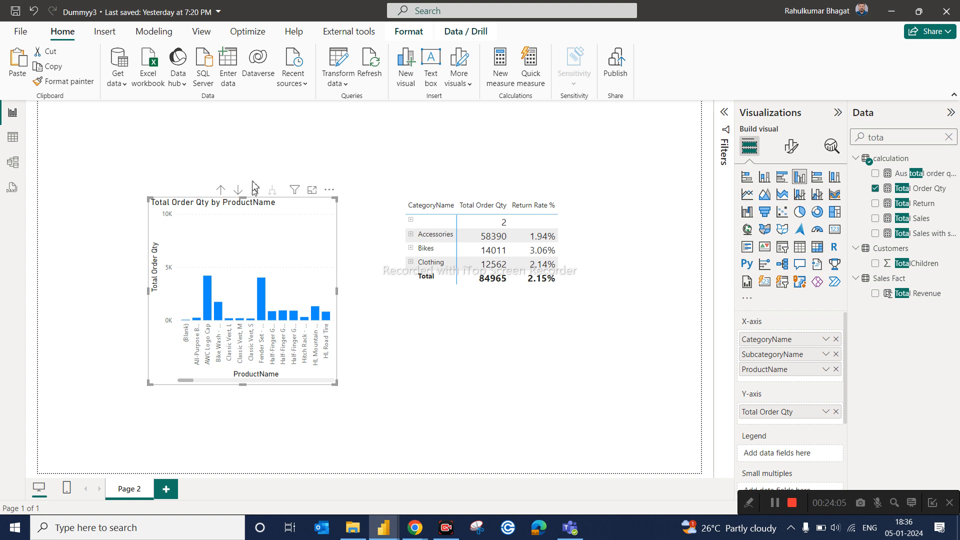
{"action": "left_click", "coordinate": [220, 190]}
{"action": "left_click", "coordinate": [221, 190]}
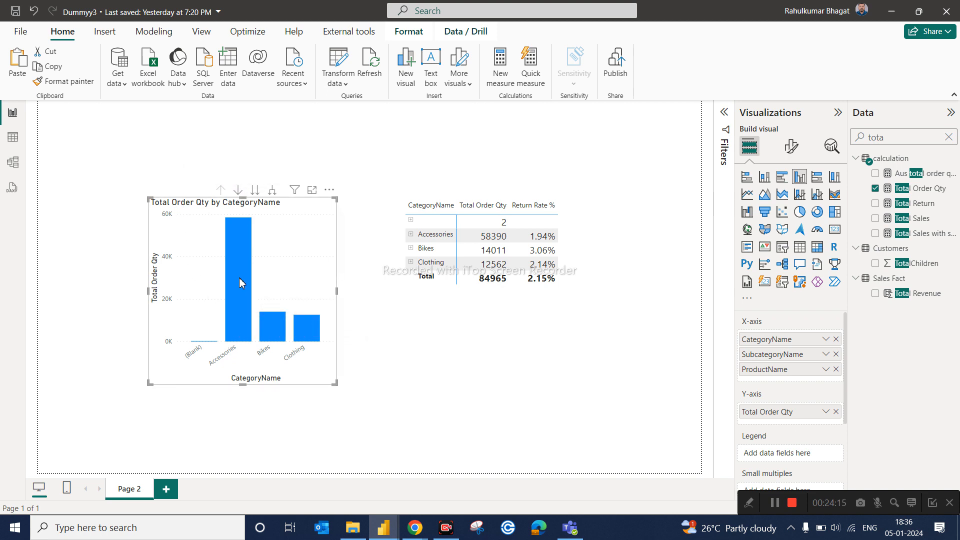
Expand the chart's hierarchy down through SubcategoryName and ProductName, and collapse it back to CategoryName
{"action": "mouse_move", "coordinate": [240, 279]}
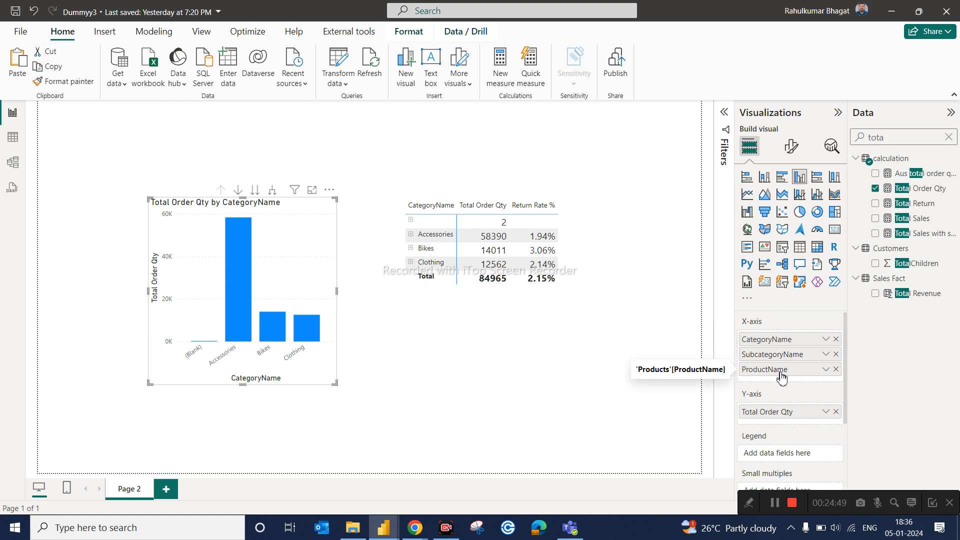
{"action": "left_click", "coordinate": [272, 190]}
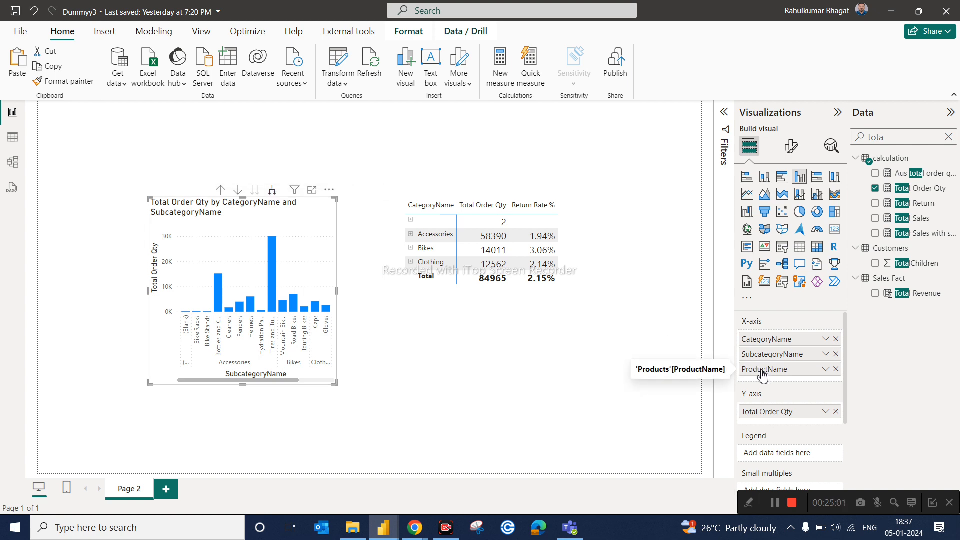
{"action": "left_click", "coordinate": [271, 192]}
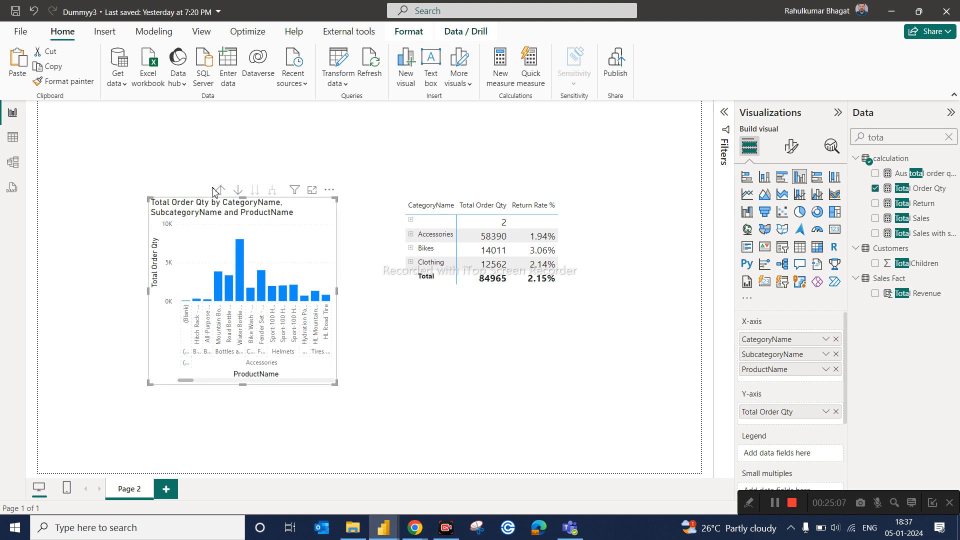
{"action": "left_click_drag", "start_coordinate": [215, 191], "coordinate": [222, 191]}
{"action": "left_click", "coordinate": [229, 191]}
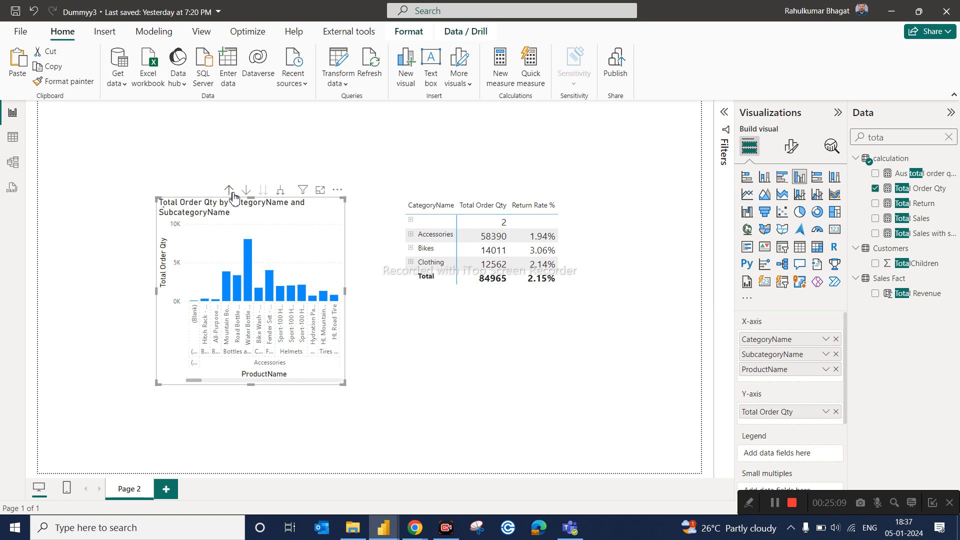
{"action": "left_click", "coordinate": [230, 191]}
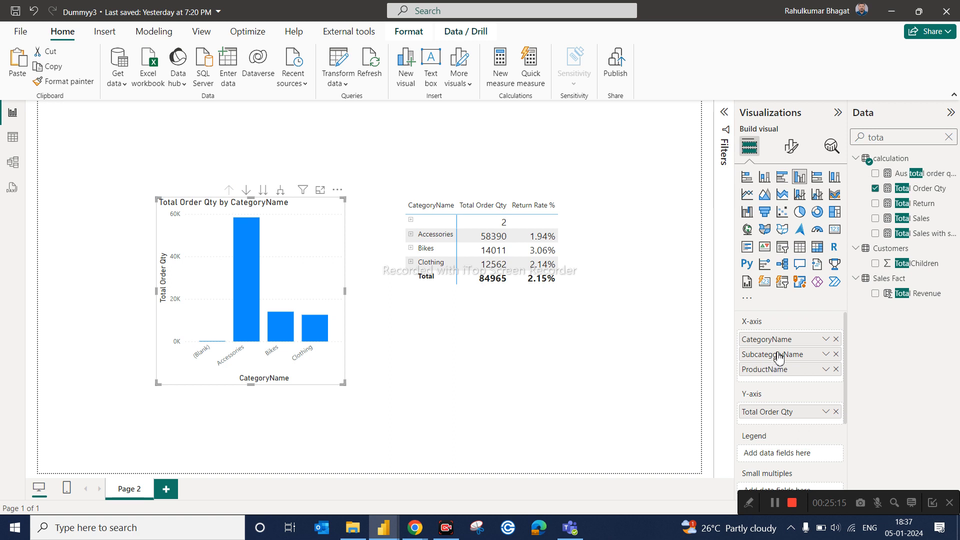
Repeat the two-level expansion of the chart to ProductName, and drill back up to the category level
{"action": "left_click", "coordinate": [282, 190]}
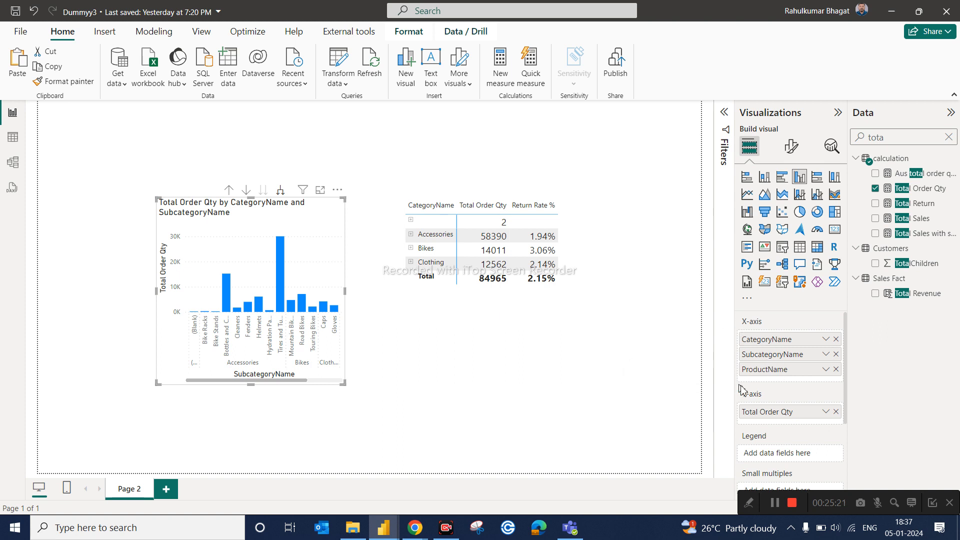
{"action": "left_click", "coordinate": [279, 191]}
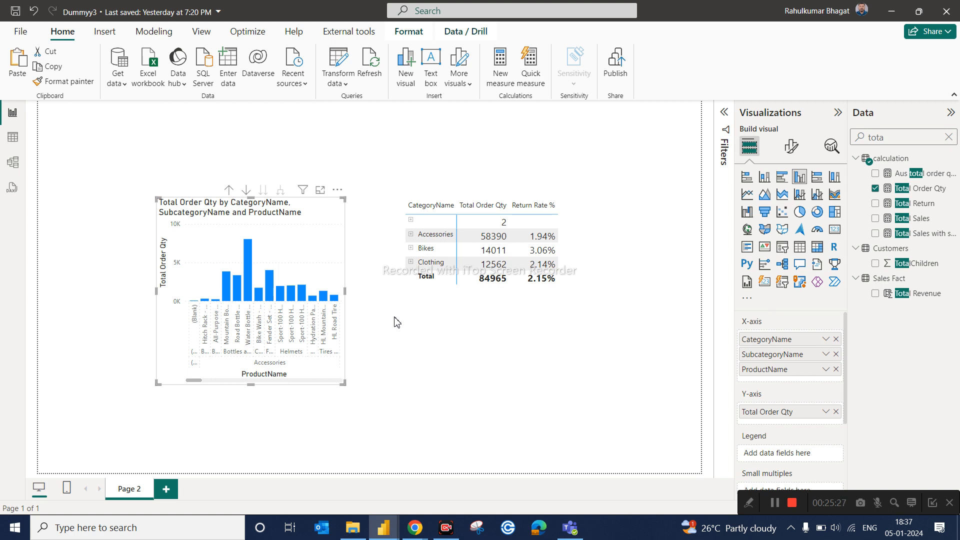
{"action": "left_click", "coordinate": [228, 190]}
{"action": "left_click", "coordinate": [229, 191]}
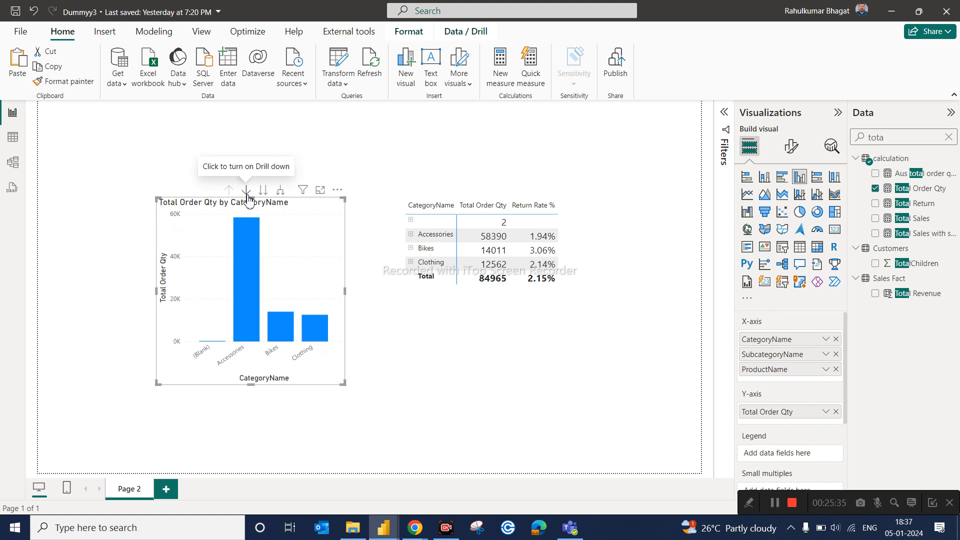
Turn on drill-down mode for the chart, drill into Accessories, and return to the category level
{"action": "left_click", "coordinate": [246, 191]}
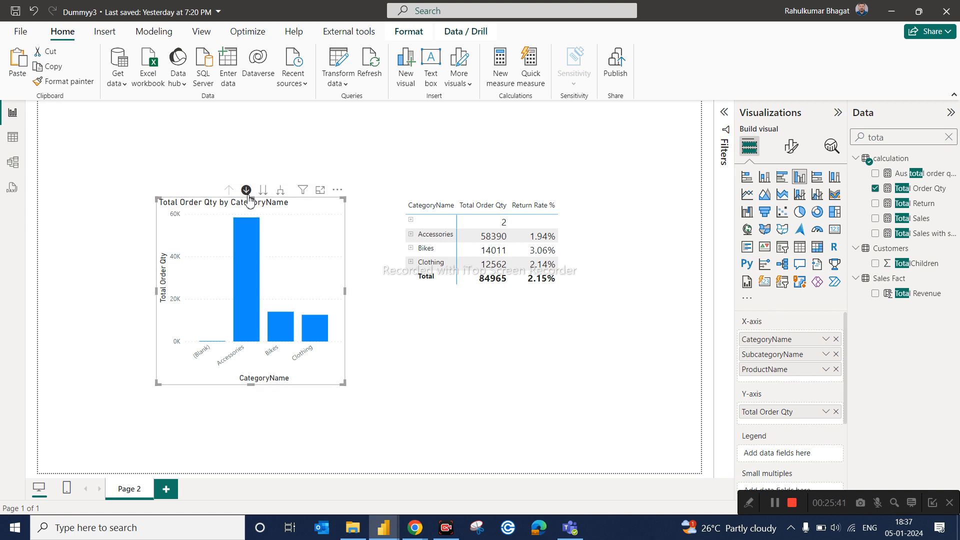
{"action": "left_click", "coordinate": [244, 249]}
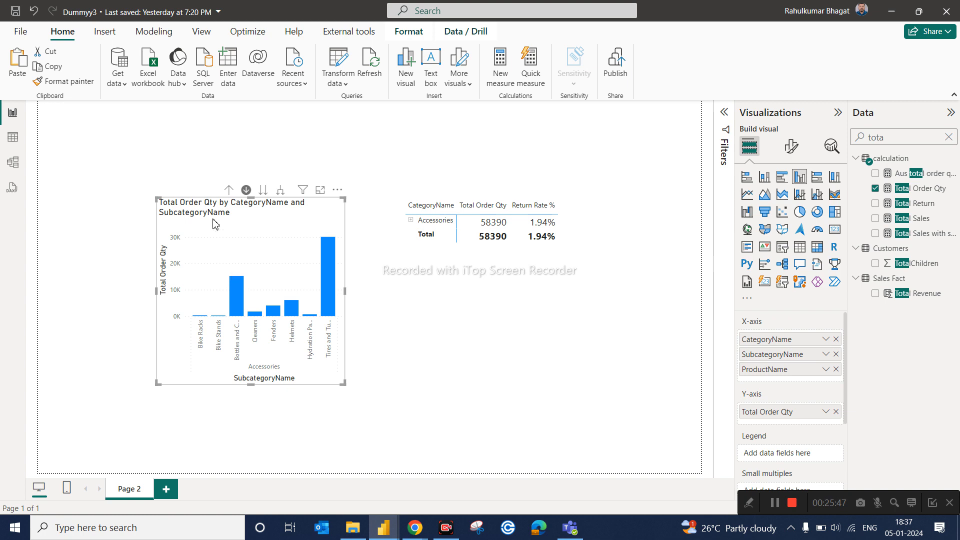
{"action": "left_click", "coordinate": [229, 191]}
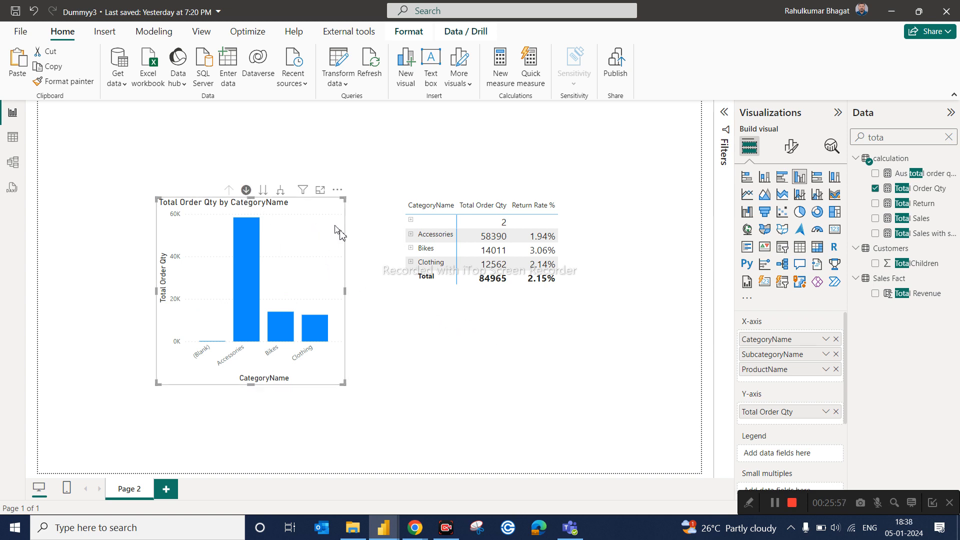
Remove the column chart and move the matrix to the upper left half of the page
{"action": "left_click", "coordinate": [338, 190]}
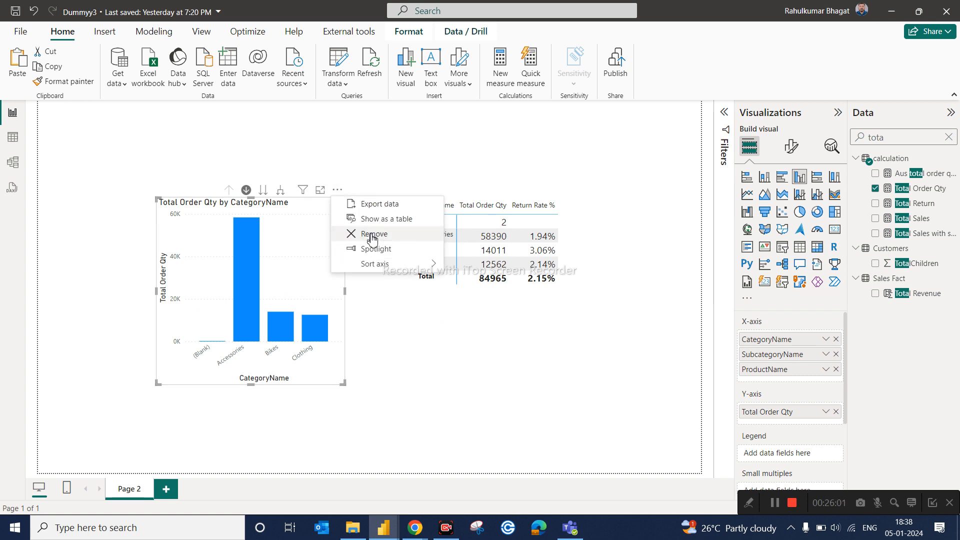
{"action": "left_click", "coordinate": [373, 235]}
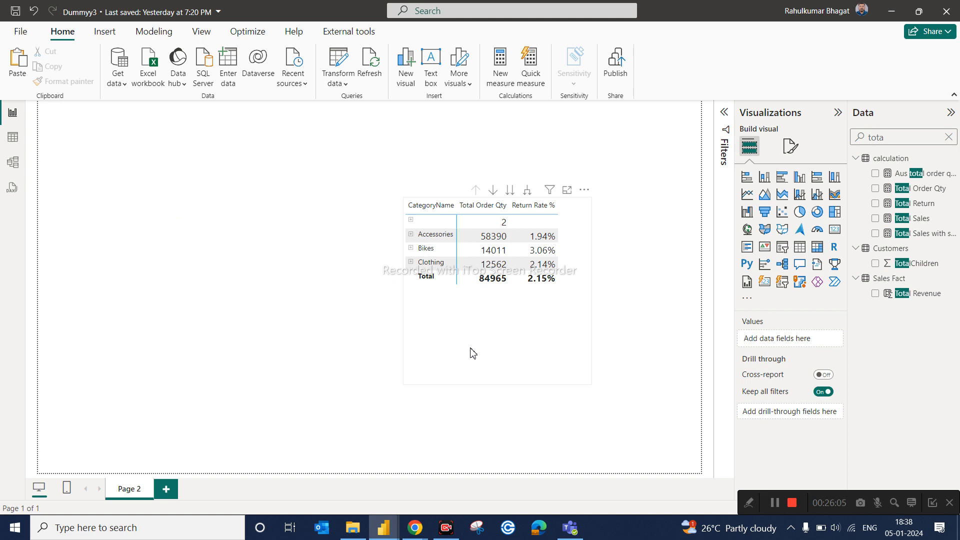
{"action": "left_click_drag", "start_coordinate": [480, 336], "coordinate": [294, 287]}
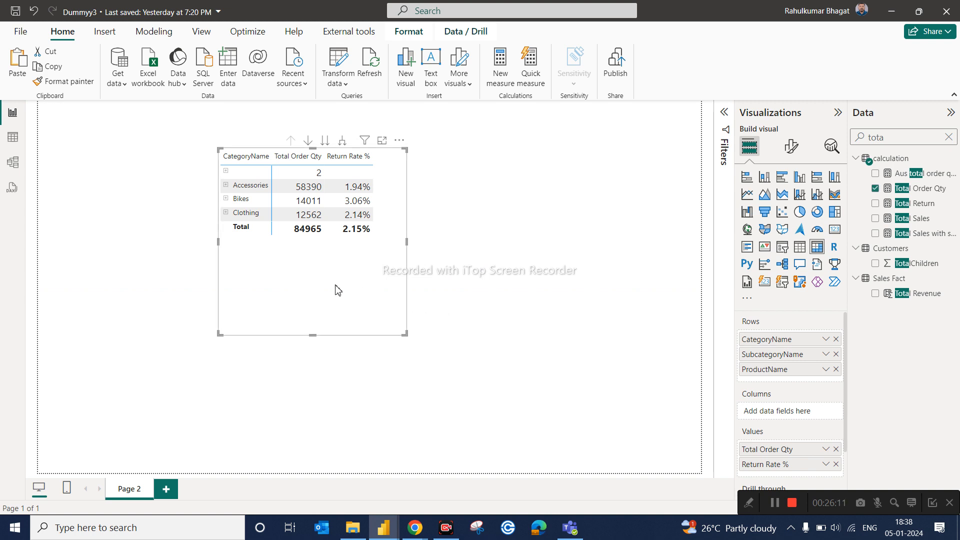
{"action": "left_click_drag", "start_coordinate": [338, 290], "coordinate": [322, 305]}
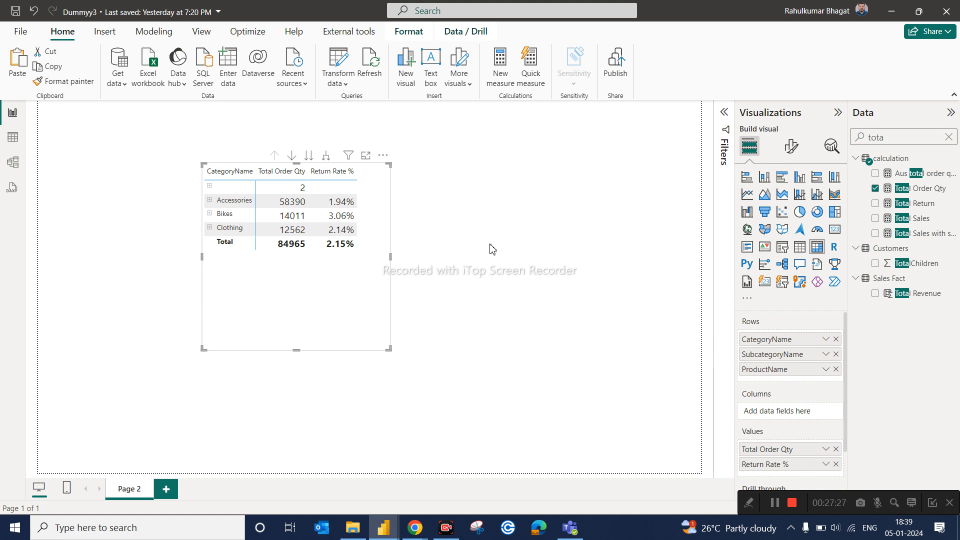
Check the years listed in the Sales Fact table's Year column filter without changing it, and return to the report
{"action": "left_click", "coordinate": [13, 137]}
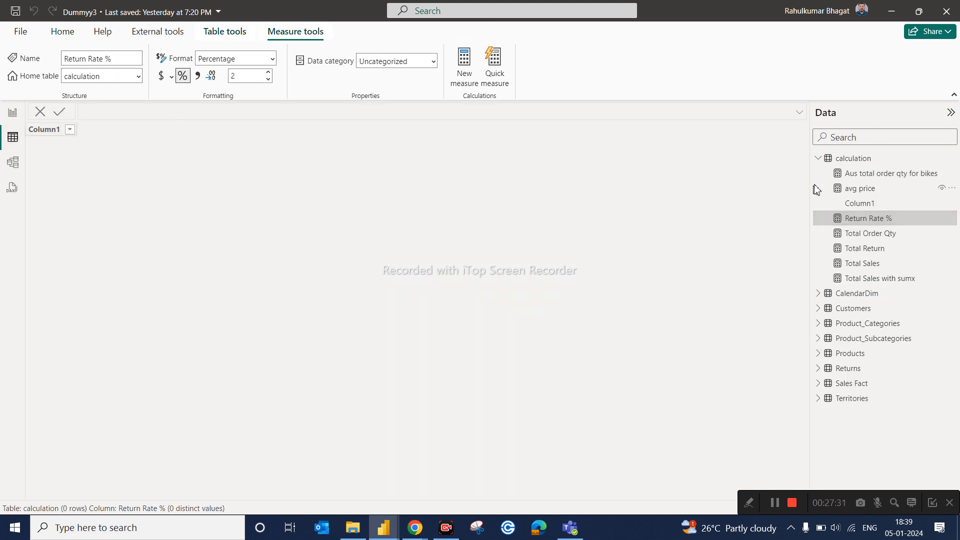
{"action": "left_click", "coordinate": [820, 159]}
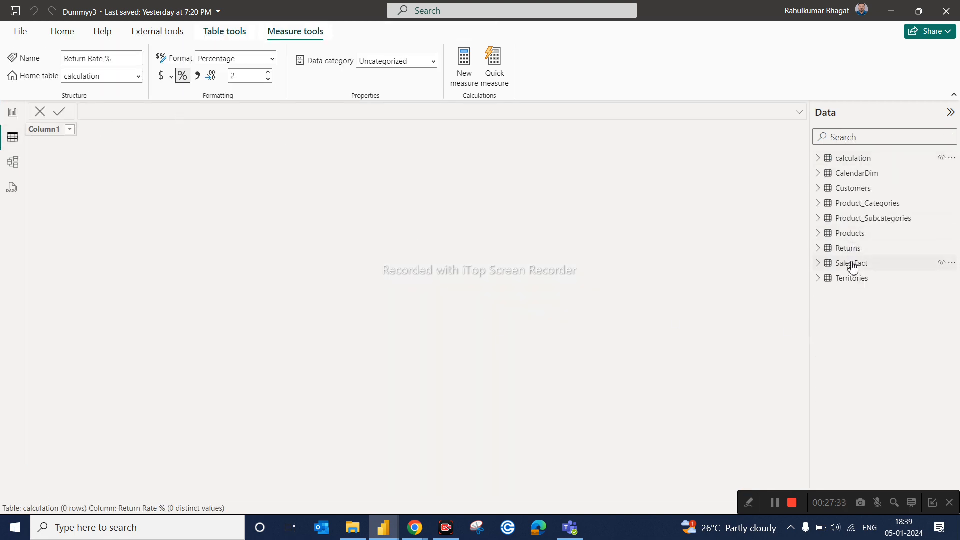
{"action": "left_click", "coordinate": [852, 264]}
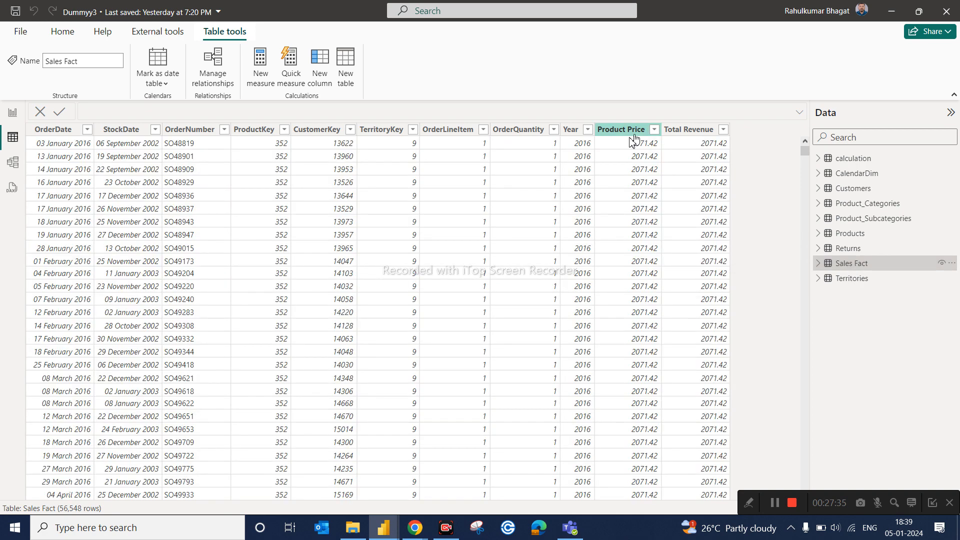
{"action": "left_click", "coordinate": [589, 131]}
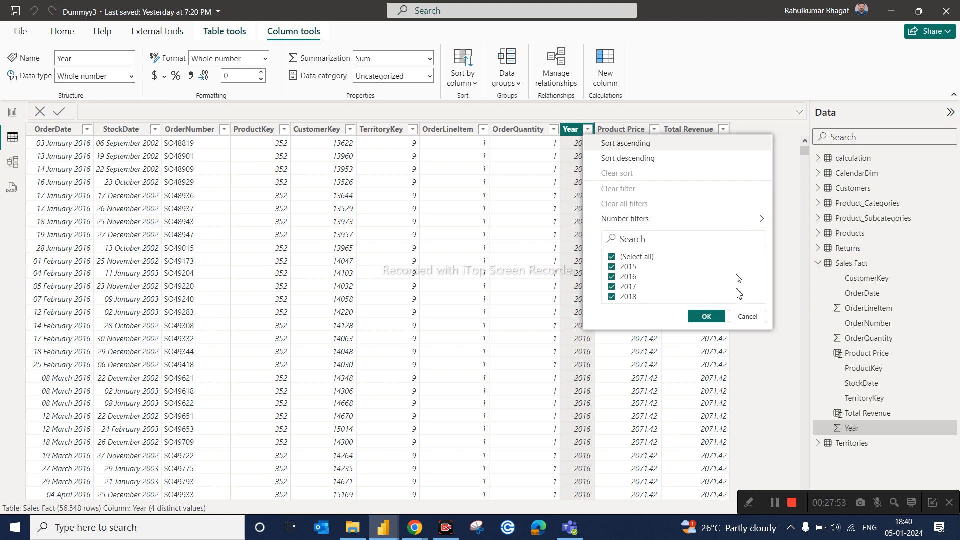
{"action": "left_click", "coordinate": [748, 317]}
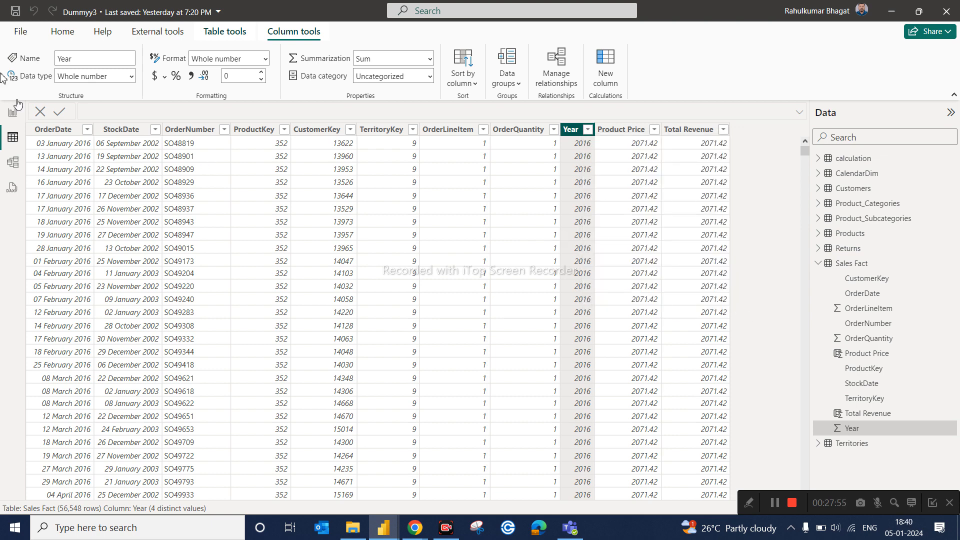
{"action": "left_click", "coordinate": [13, 116]}
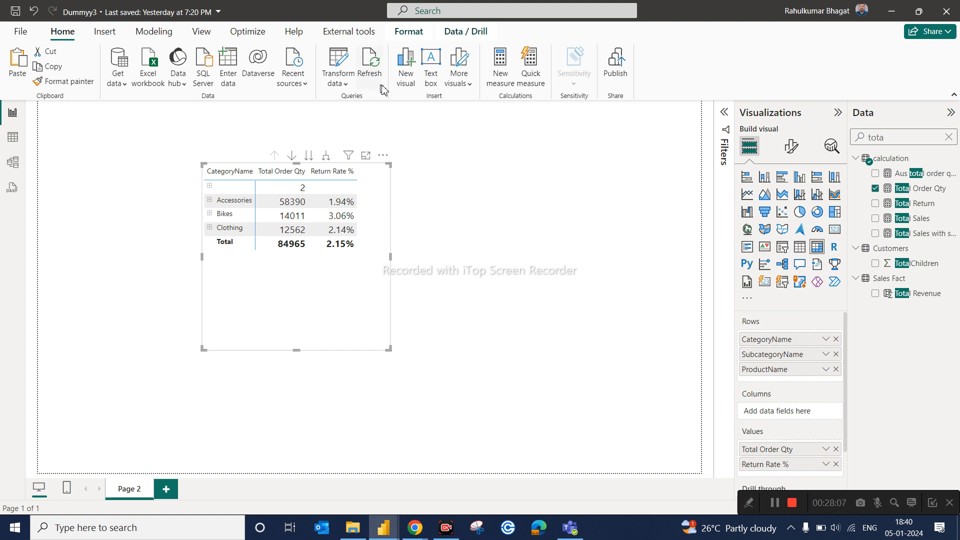
Open the Power Query Editor and filter the Sales Fact query's Year column to exclude 2018
{"action": "left_click", "coordinate": [350, 87]}
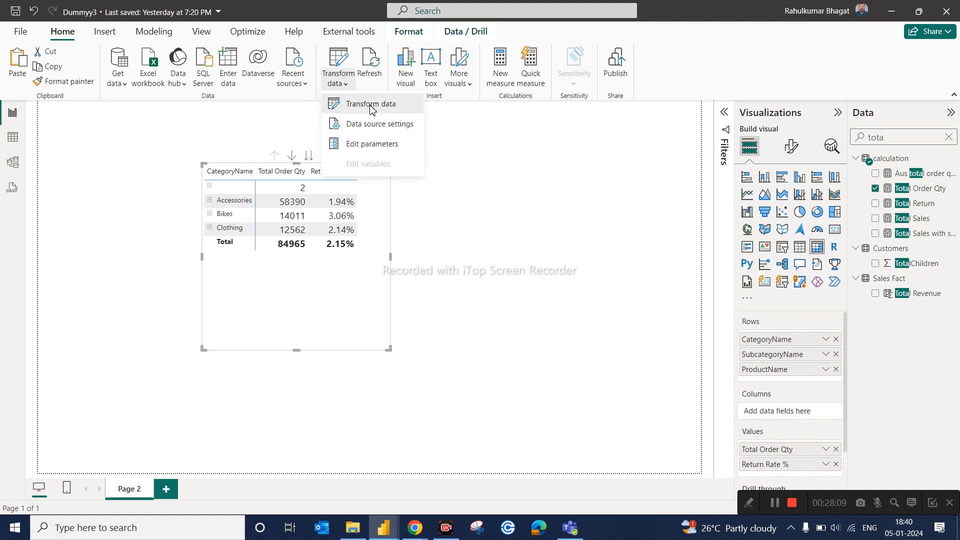
{"action": "left_click", "coordinate": [372, 107]}
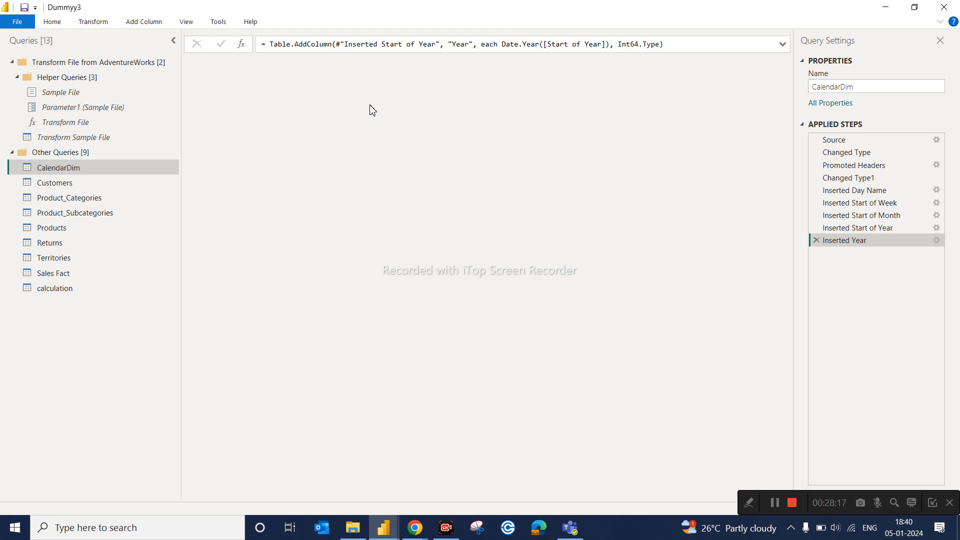
{"action": "left_click", "coordinate": [69, 278]}
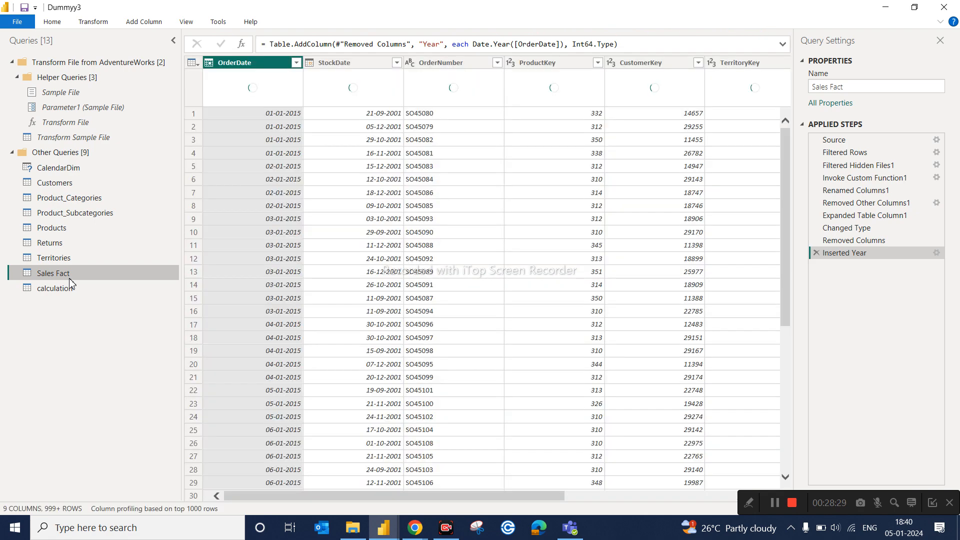
{"action": "left_click_drag", "start_coordinate": [543, 496], "coordinate": [765, 453]}
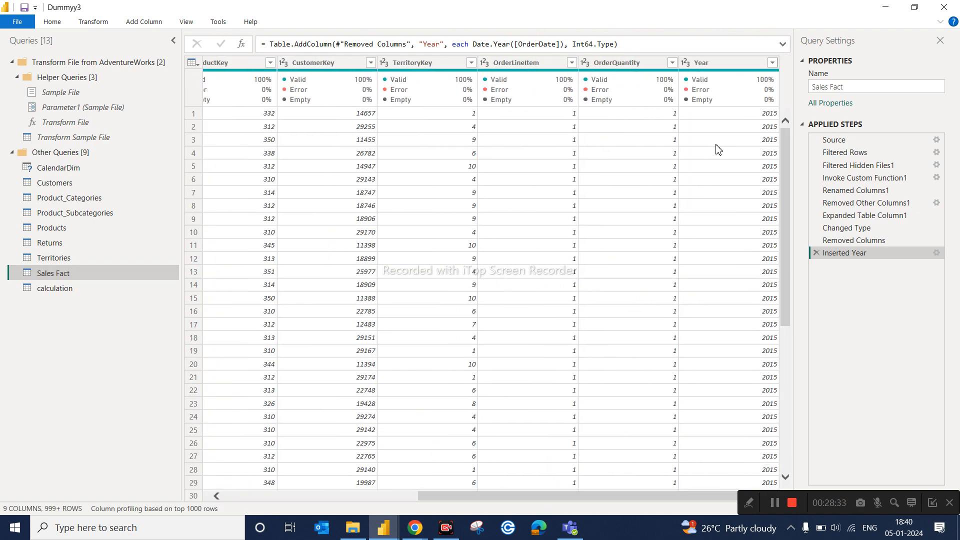
{"action": "left_click", "coordinate": [773, 63]}
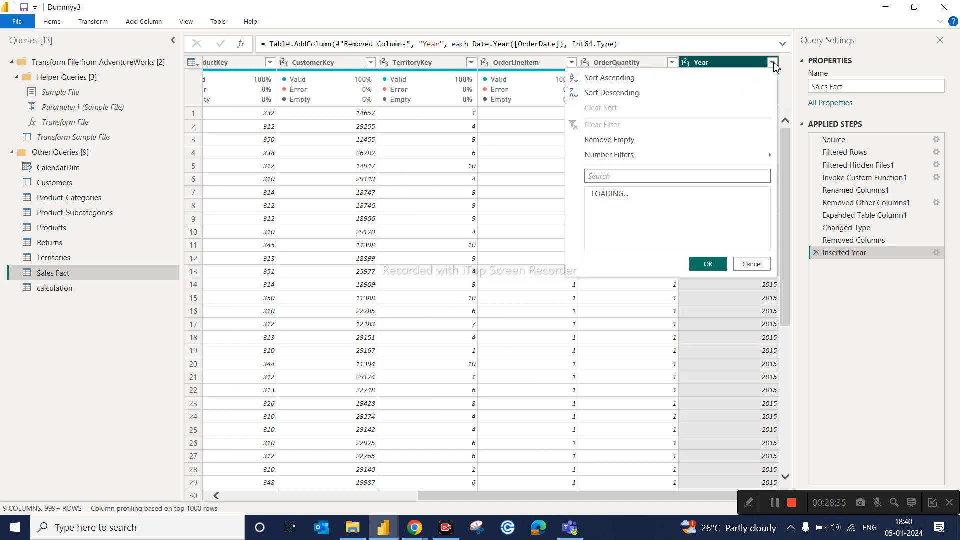
{"action": "left_click", "coordinate": [751, 261]}
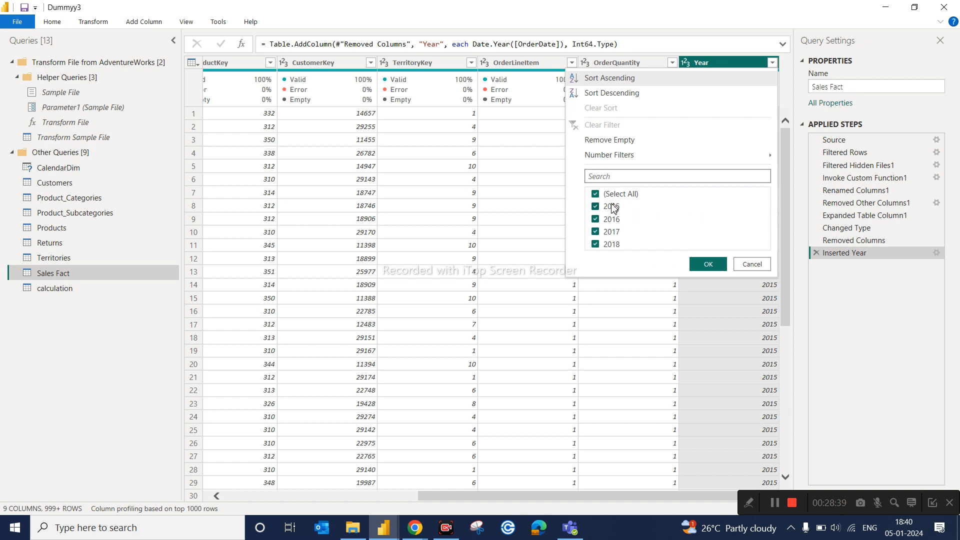
{"action": "left_click", "coordinate": [596, 245]}
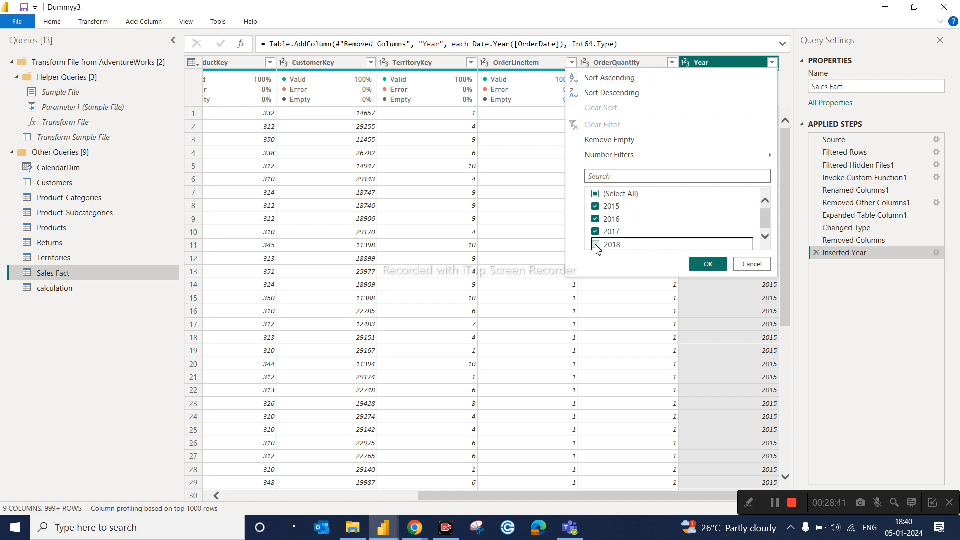
{"action": "left_click", "coordinate": [709, 264]}
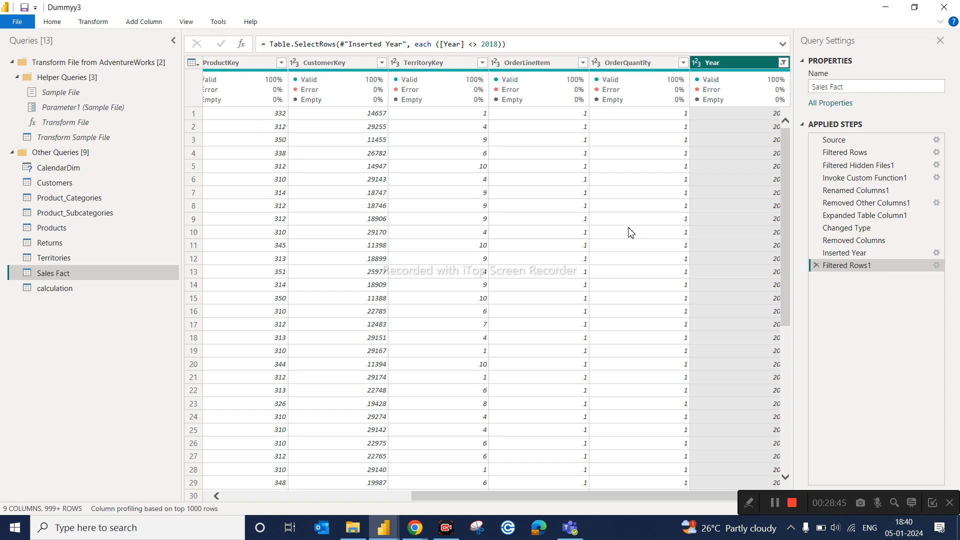
Close the Power Query Editor and apply the Sales Fact filter to the data model
{"action": "left_click", "coordinate": [52, 21]}
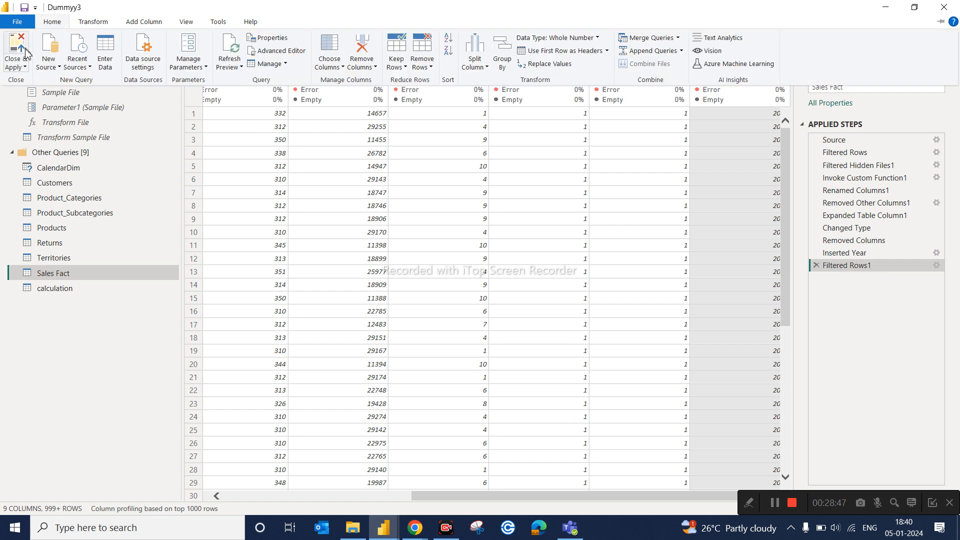
{"action": "left_click", "coordinate": [20, 64]}
{"action": "left_click", "coordinate": [39, 82]}
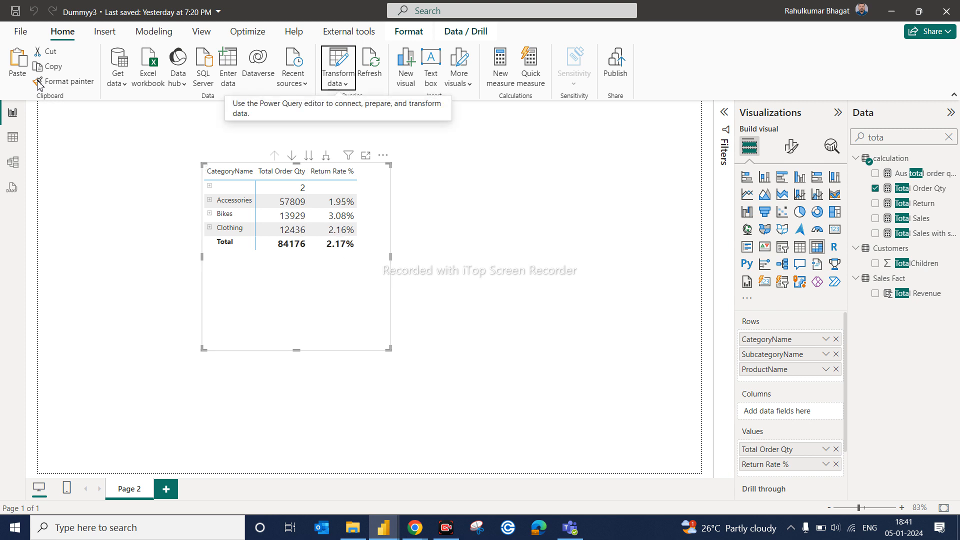
Display the Total Order Qty formula, filter the Sales Fact data table's Year column to 2015, and return to the report
{"action": "left_click", "coordinate": [920, 189]}
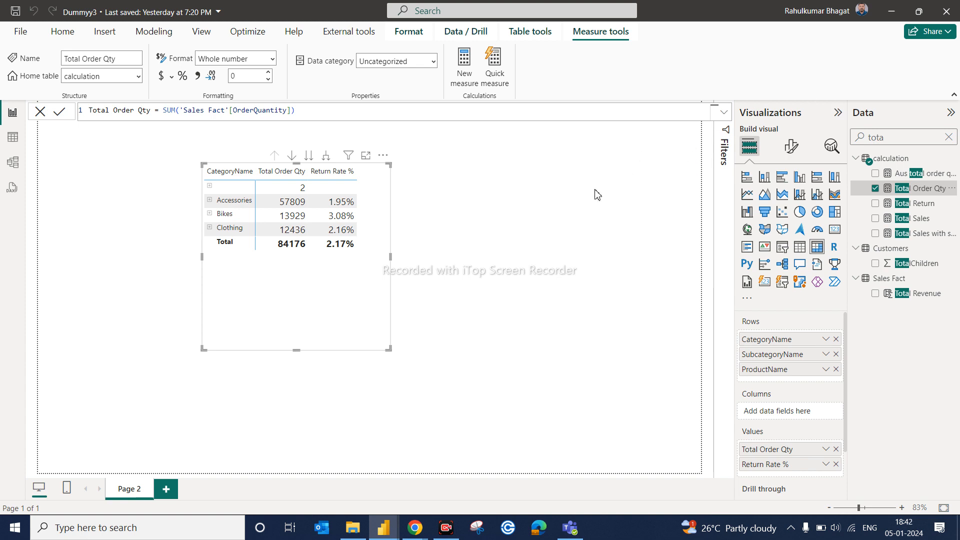
{"action": "left_click", "coordinate": [13, 140]}
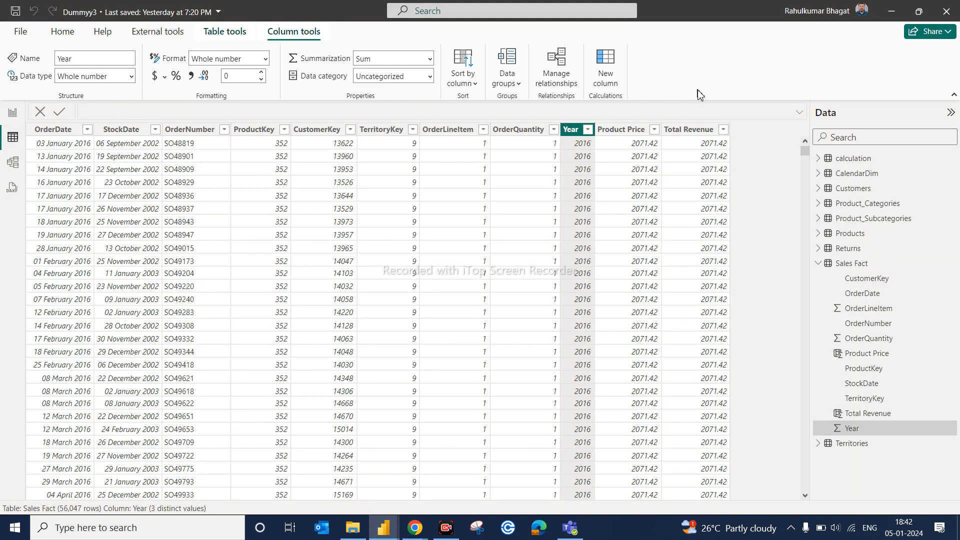
{"action": "left_click", "coordinate": [589, 130]}
{"action": "left_click", "coordinate": [625, 258]}
{"action": "left_click", "coordinate": [626, 267]}
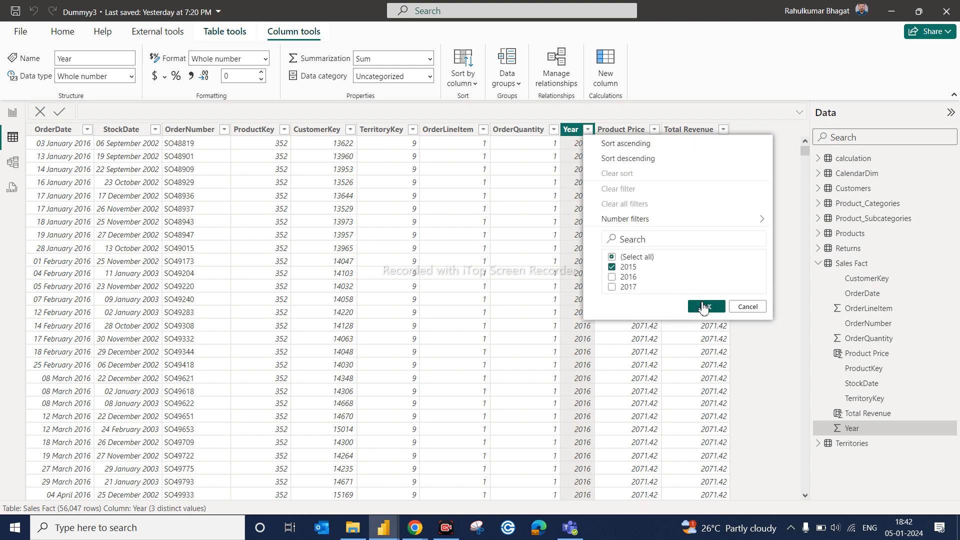
{"action": "left_click", "coordinate": [704, 307]}
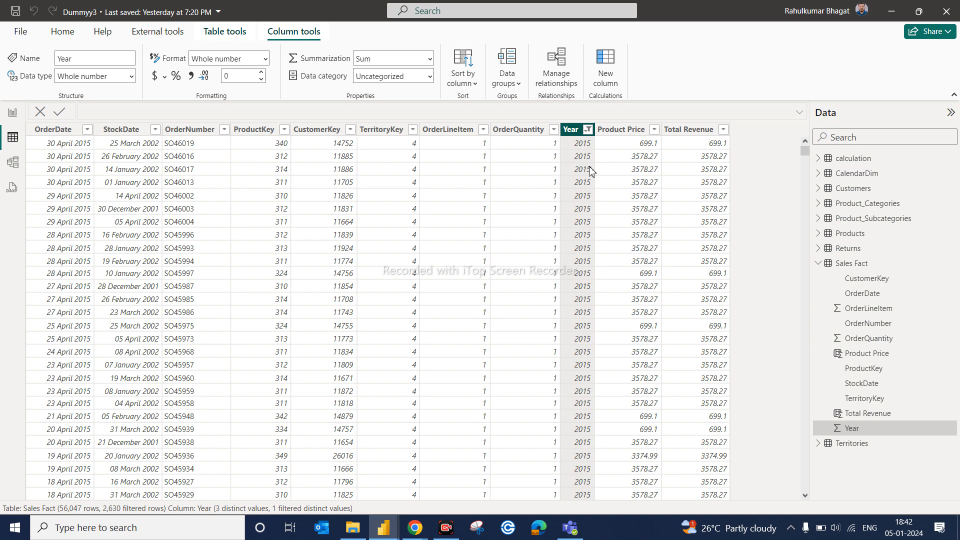
{"action": "left_click", "coordinate": [12, 121]}
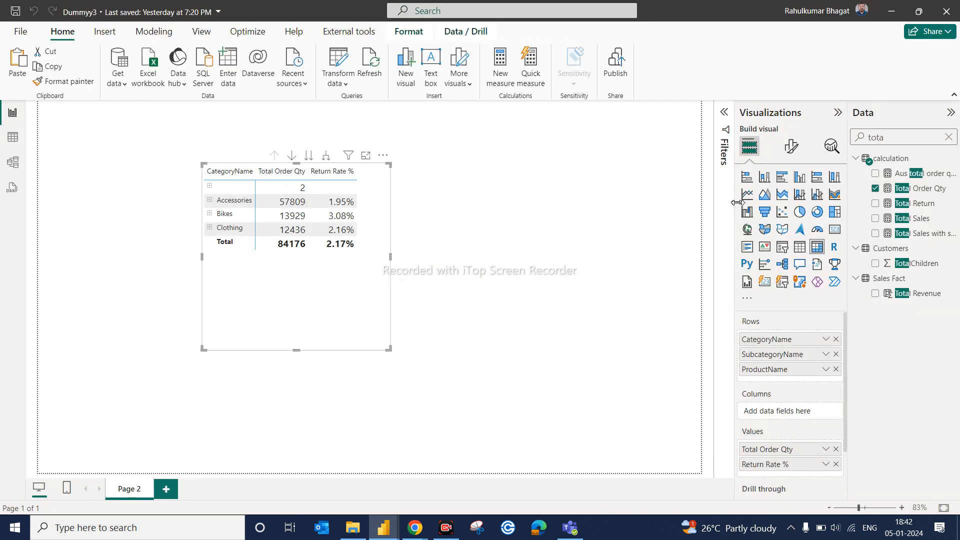
Clear all filters from the Sales Fact data table
{"action": "left_click", "coordinate": [16, 143]}
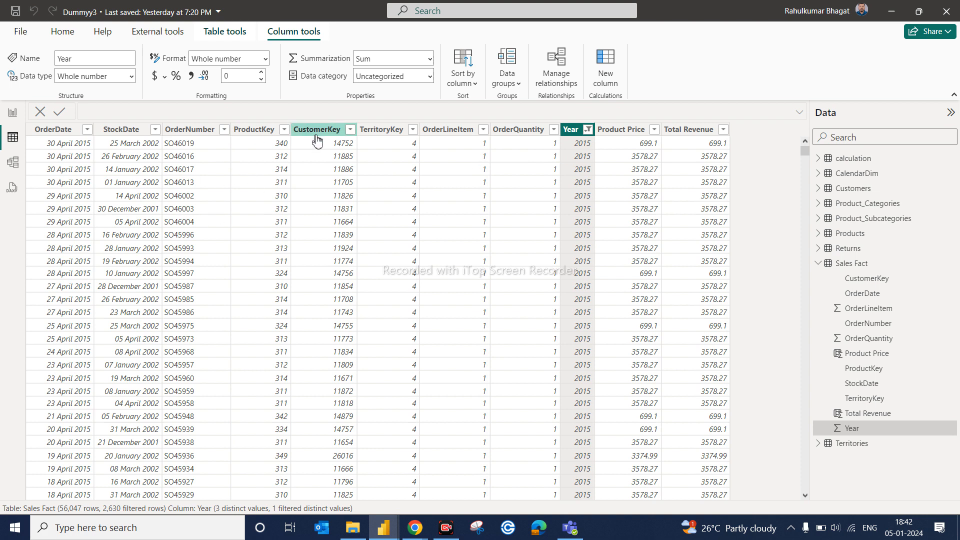
{"action": "left_click", "coordinate": [590, 130]}
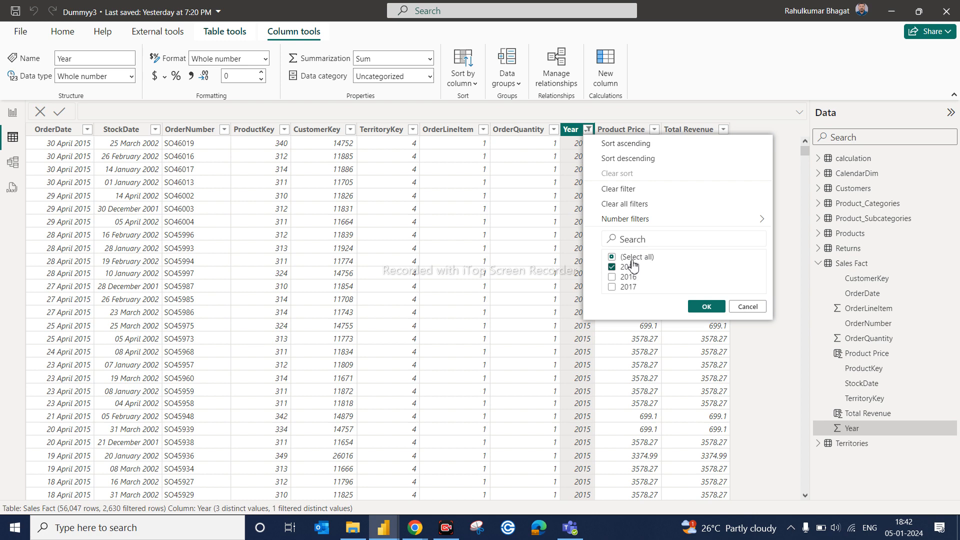
{"action": "left_click", "coordinate": [629, 204]}
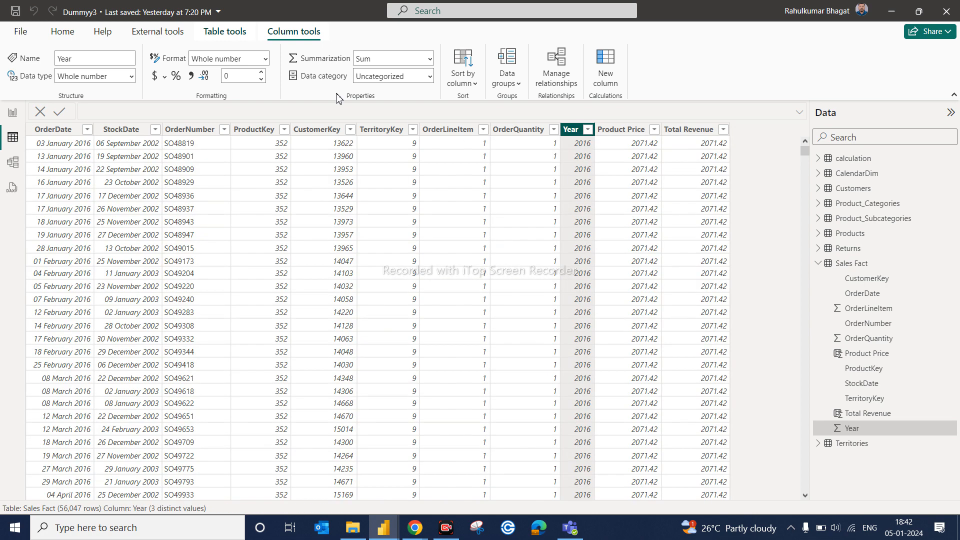
Review the remaining years in the Sales Fact table's Year filter, and return to the report page
{"action": "left_click", "coordinate": [588, 130]}
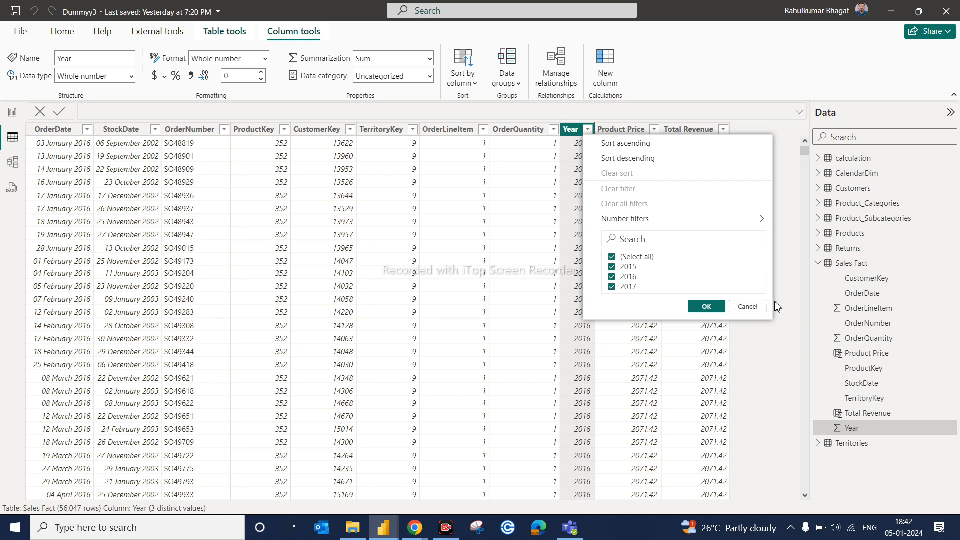
{"action": "left_click", "coordinate": [749, 306]}
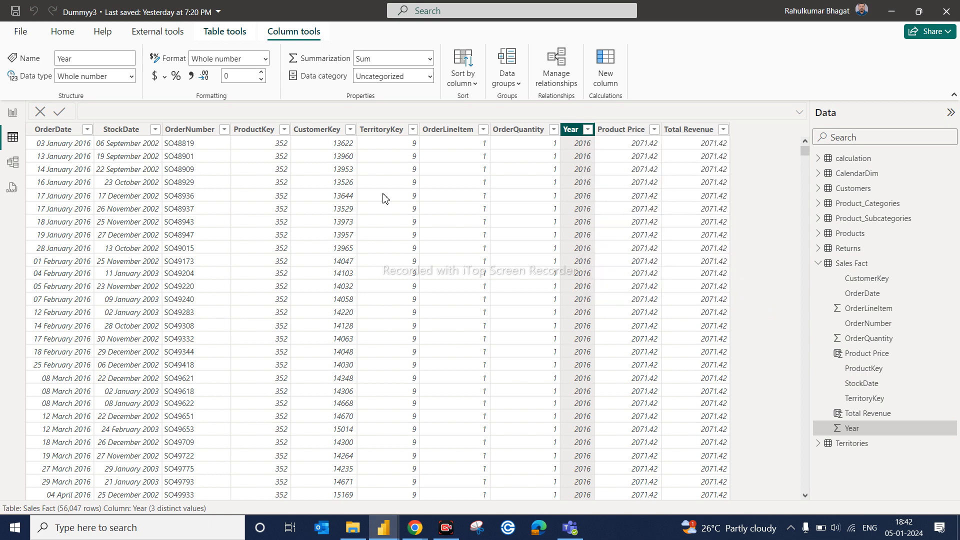
{"action": "left_click", "coordinate": [12, 112]}
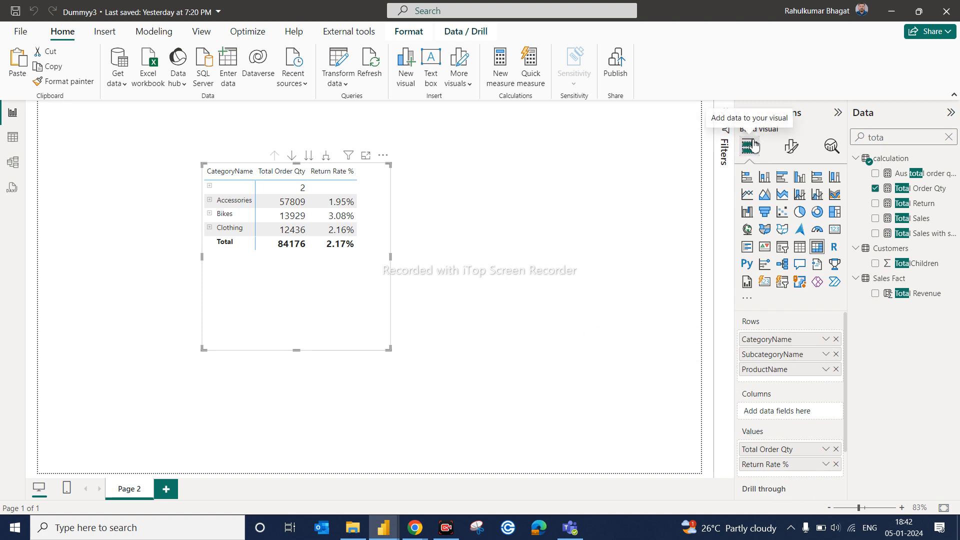
Try the Bold header and Contrast alternating rows style presets on the matrix
{"action": "left_click", "coordinate": [791, 148]}
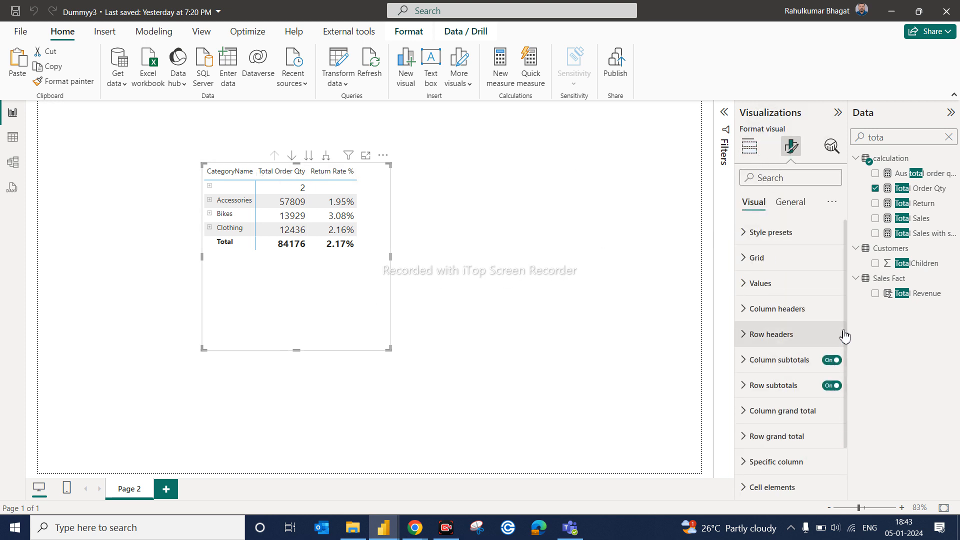
{"action": "left_click", "coordinate": [750, 233]}
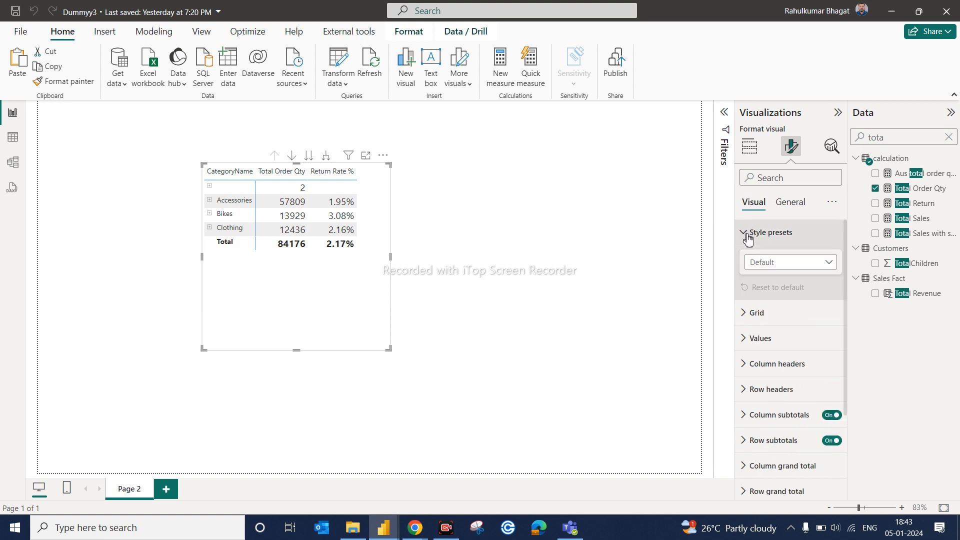
{"action": "left_click", "coordinate": [775, 271]}
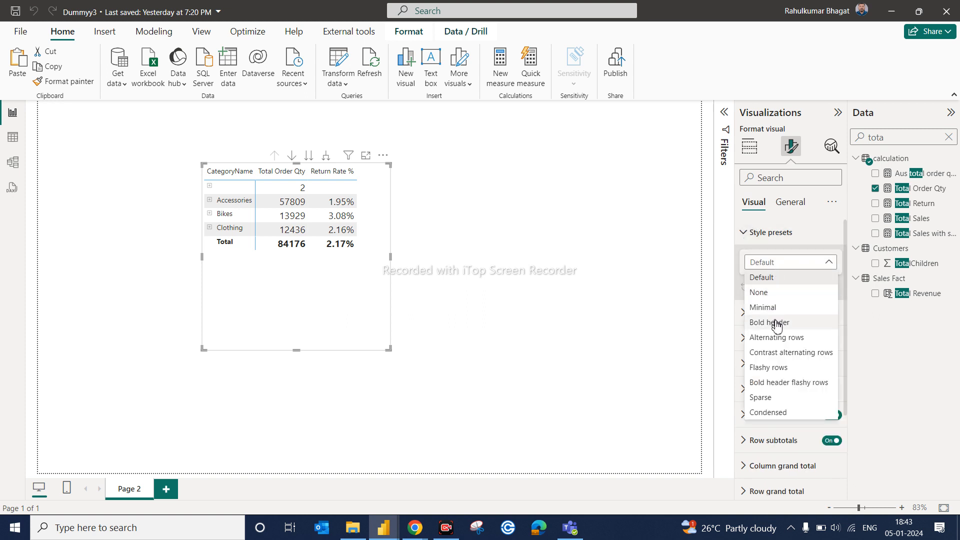
{"action": "left_click", "coordinate": [777, 324]}
{"action": "left_click", "coordinate": [767, 268]}
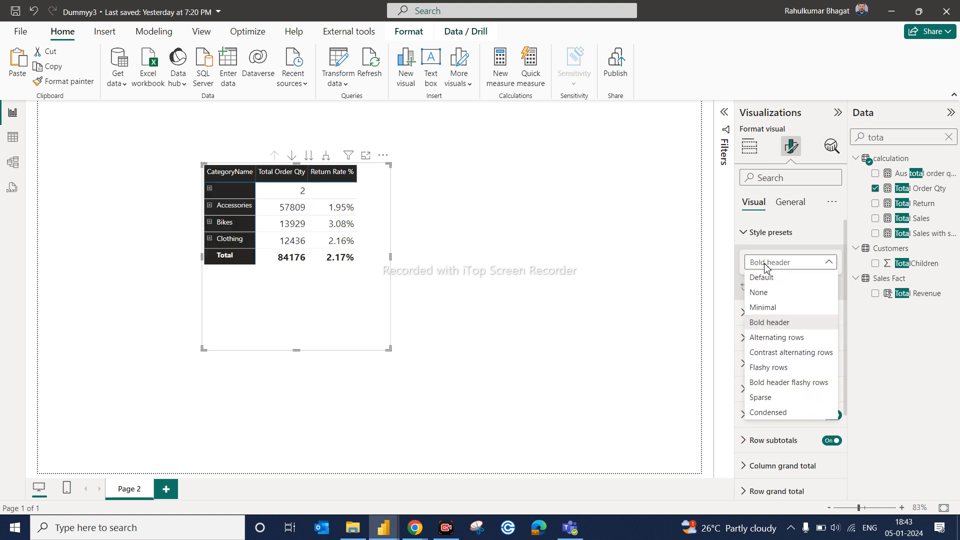
{"action": "left_click", "coordinate": [776, 348]}
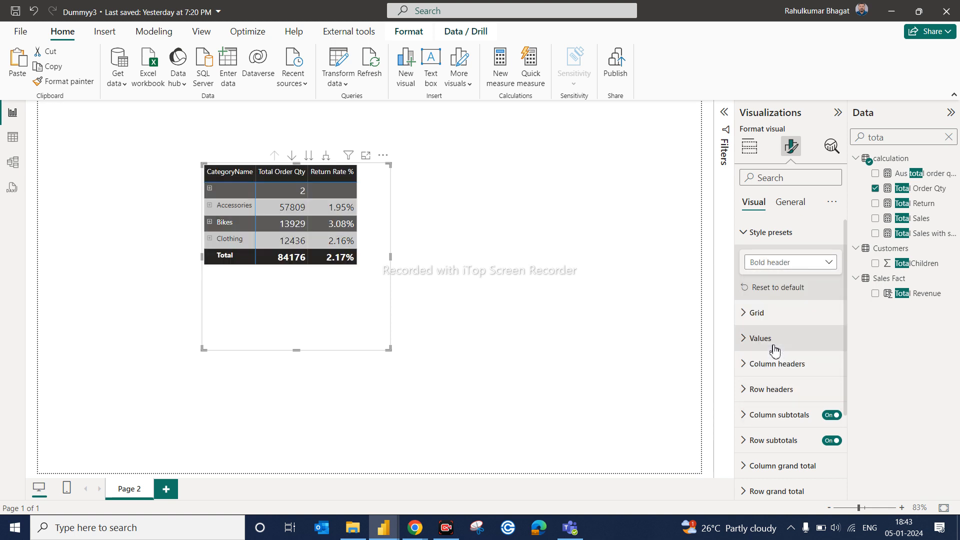
Try the Bold header flashy rows and Flashy rows style presets, and apply the Minimal preset to the matrix
{"action": "left_click", "coordinate": [768, 266]}
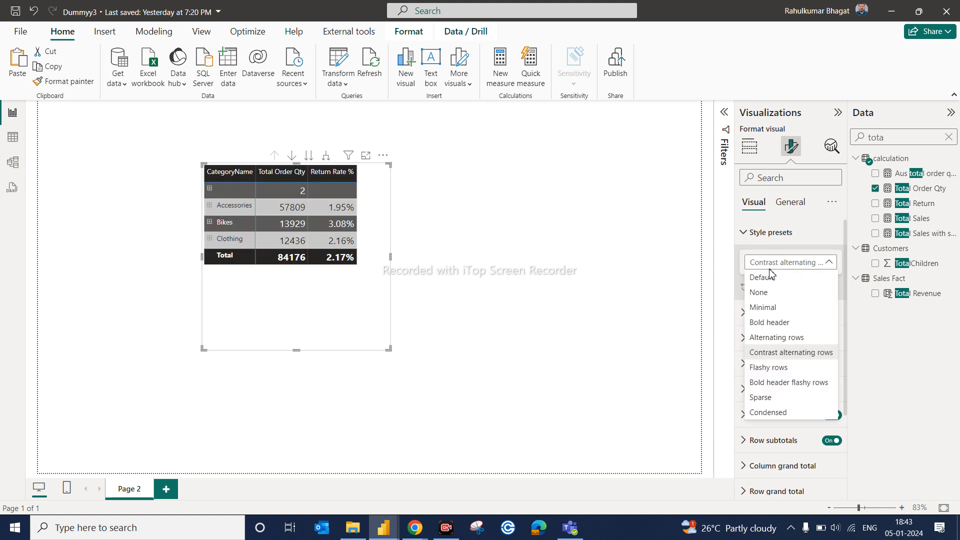
{"action": "left_click", "coordinate": [770, 387]}
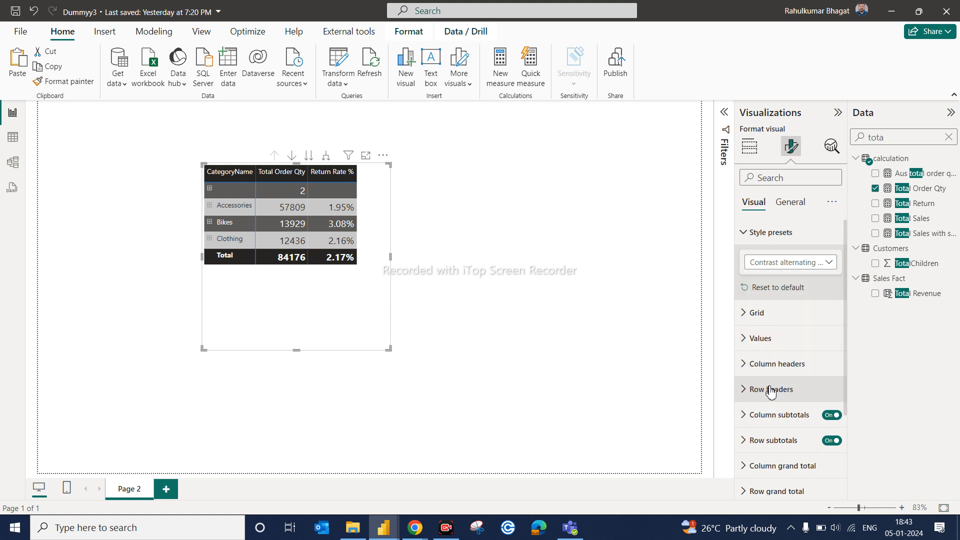
{"action": "left_click", "coordinate": [769, 264]}
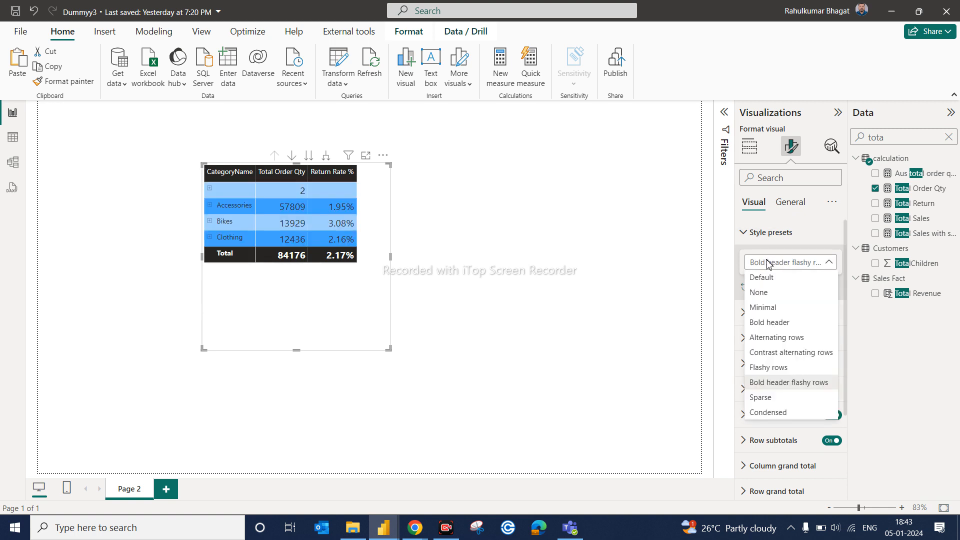
{"action": "left_click", "coordinate": [780, 369]}
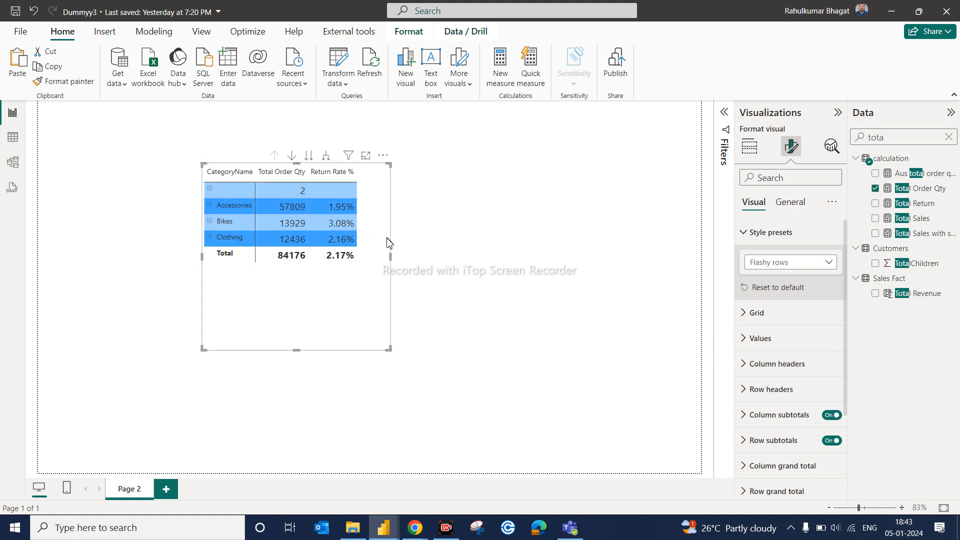
{"action": "left_click", "coordinate": [756, 262]}
{"action": "left_click", "coordinate": [766, 308]}
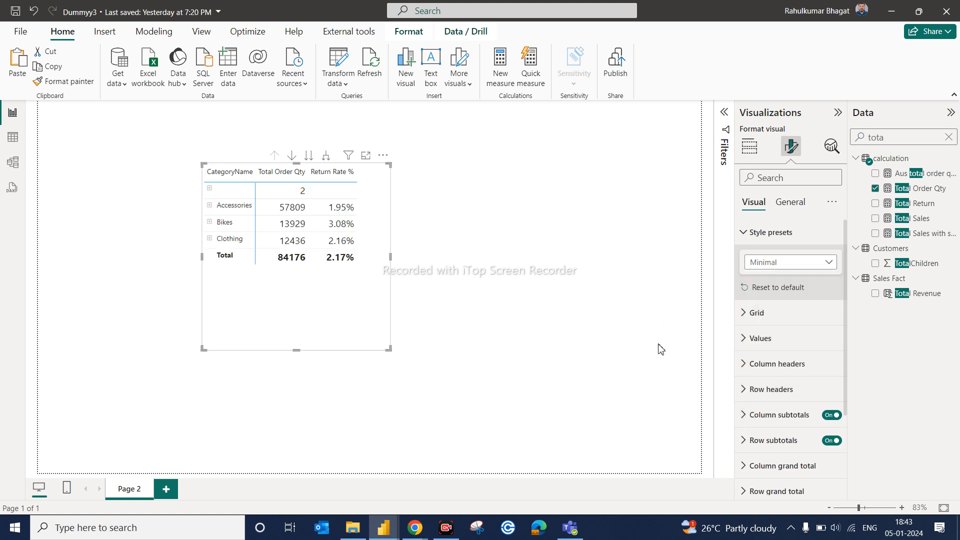
Turn on the matrix's vertical gridlines in the grid formatting
{"action": "left_click", "coordinate": [748, 233]}
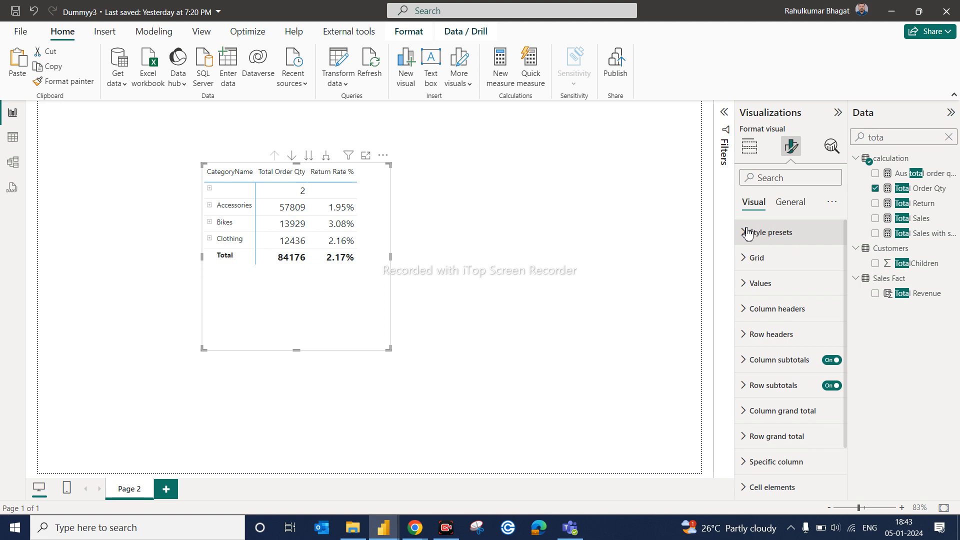
{"action": "left_click", "coordinate": [757, 266]}
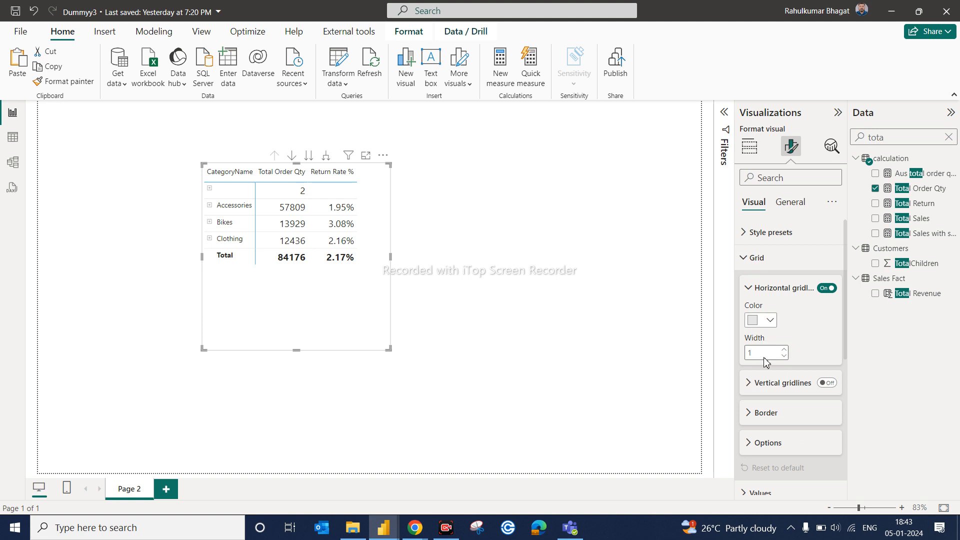
{"action": "left_click", "coordinate": [828, 383]}
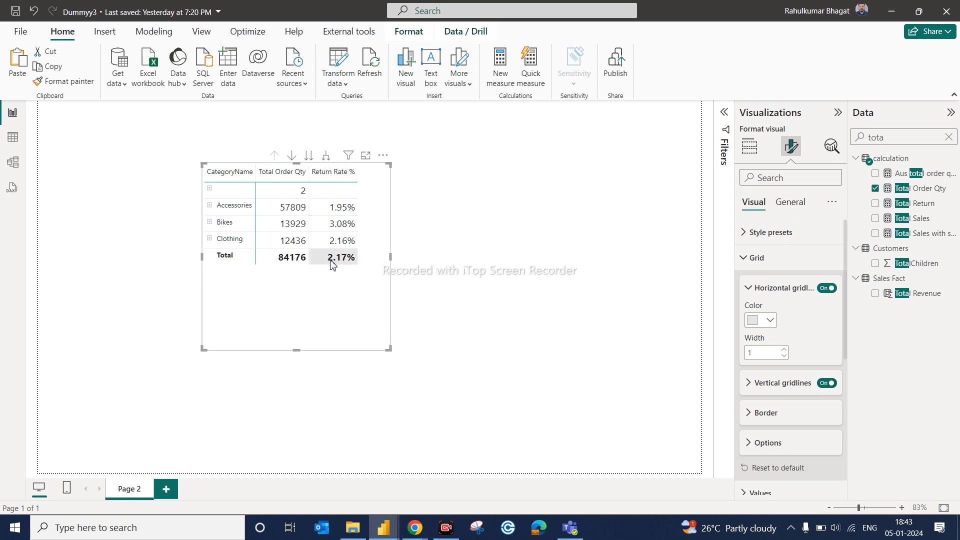
{"action": "left_click", "coordinate": [749, 289]}
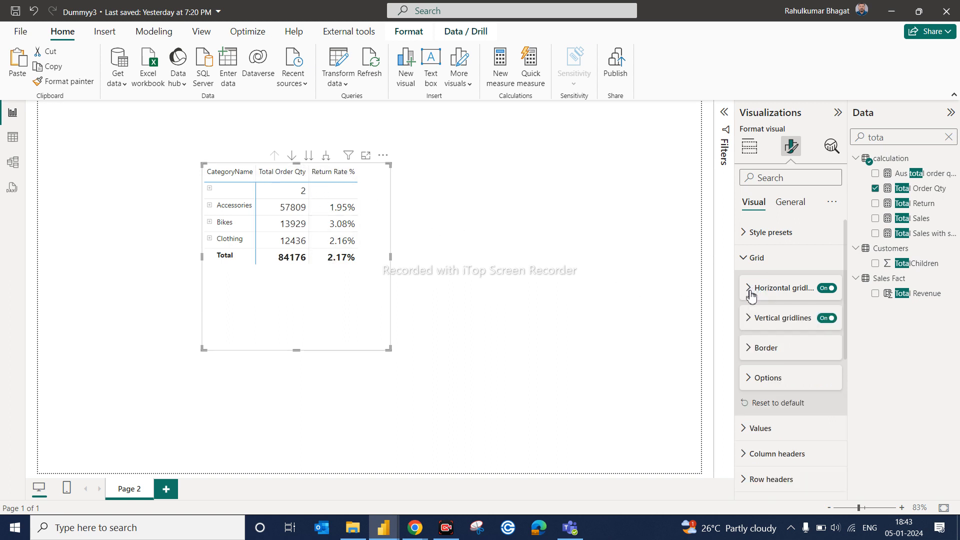
Add top and bottom grid borders to the matrix for the All section
{"action": "left_click", "coordinate": [750, 356]}
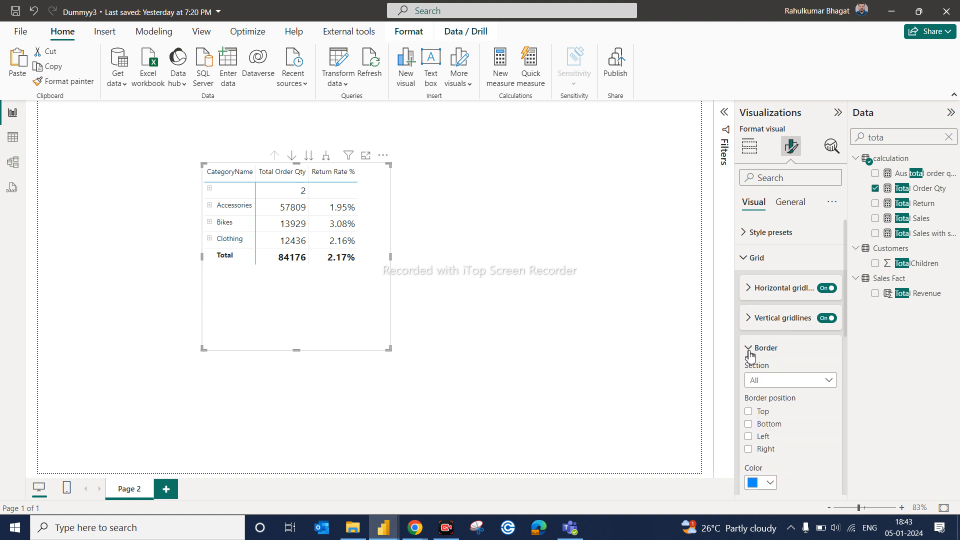
{"action": "left_click", "coordinate": [758, 415]}
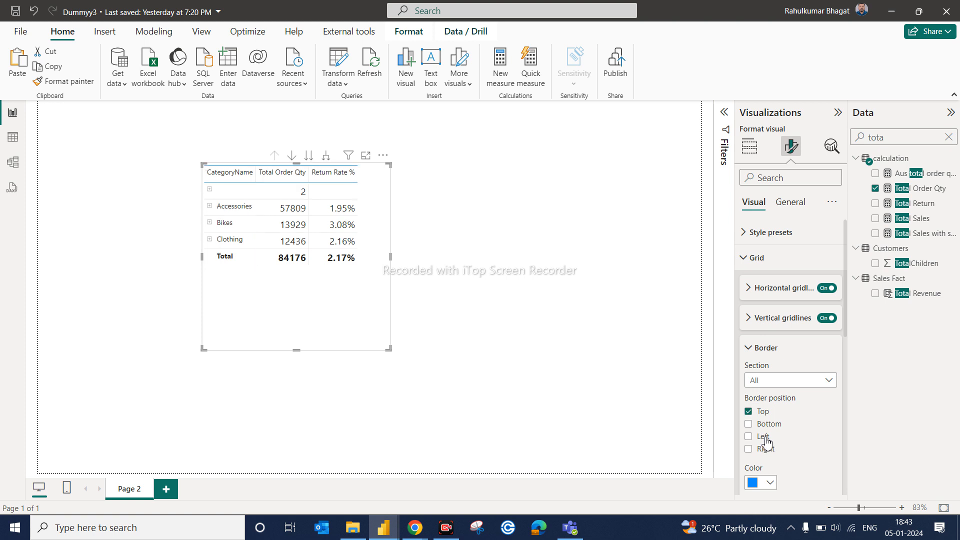
{"action": "left_click", "coordinate": [763, 428]}
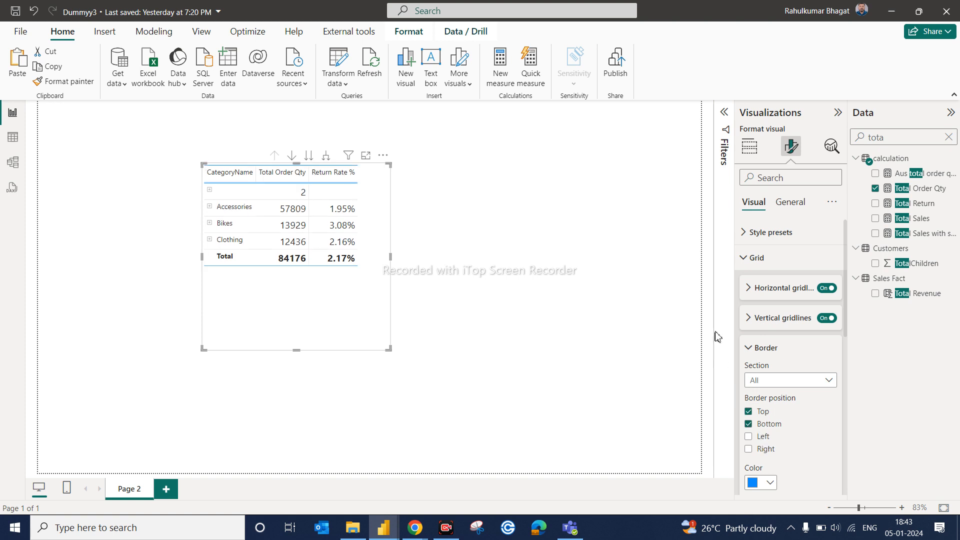
{"action": "left_click", "coordinate": [749, 349]}
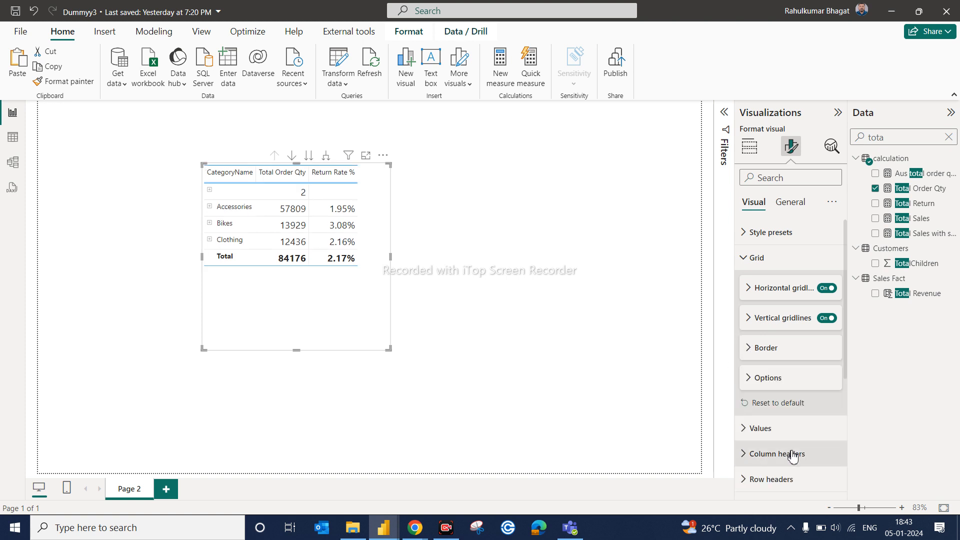
{"action": "left_click", "coordinate": [772, 429]}
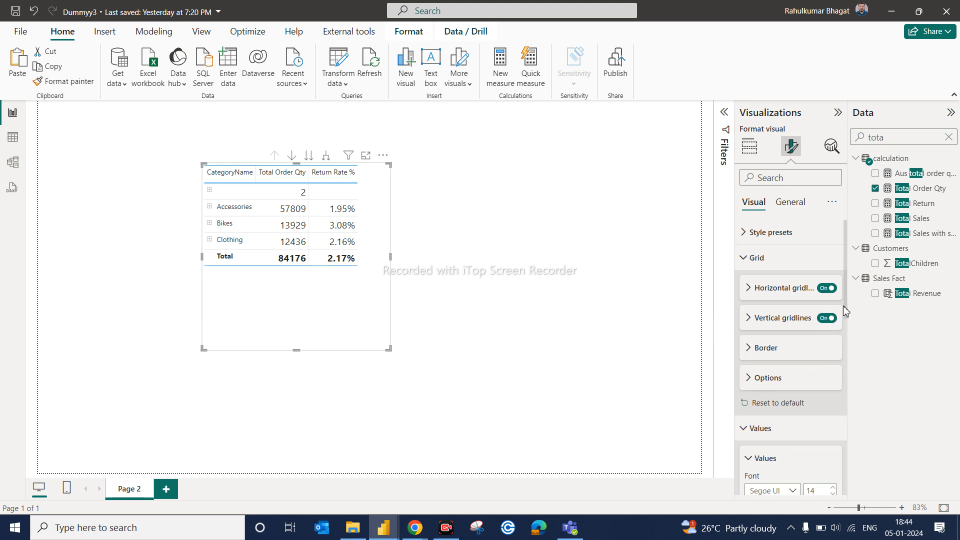
{"action": "left_click_drag", "start_coordinate": [848, 308], "coordinate": [857, 369]}
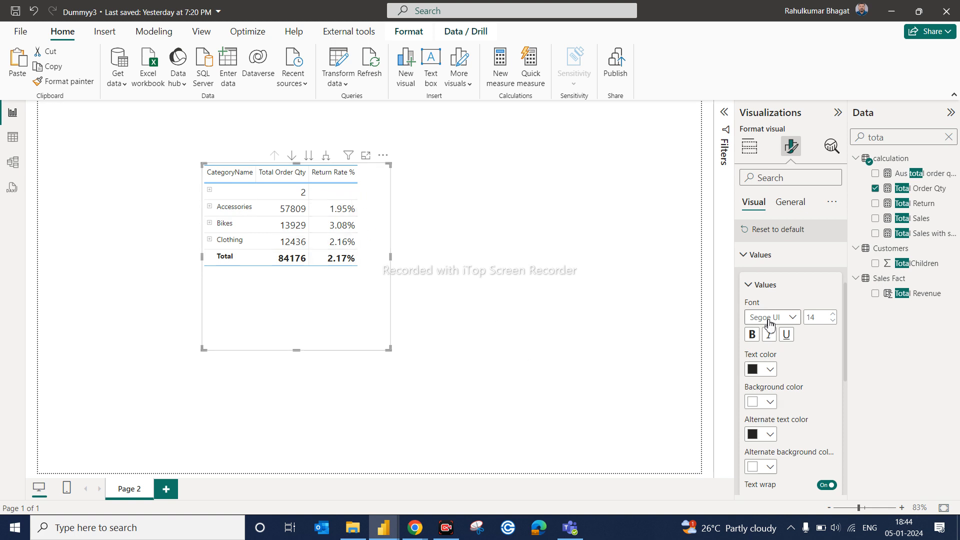
{"action": "left_click", "coordinate": [765, 284]}
{"action": "left_click", "coordinate": [776, 284]}
{"action": "left_click", "coordinate": [776, 284]}
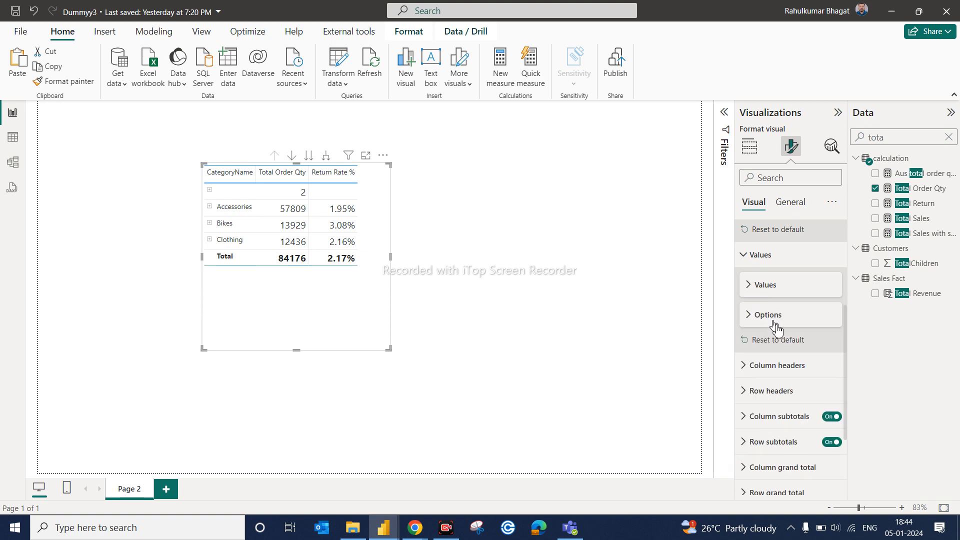
Set the matrix's column header text to size 12 and bold, and widen the visual to fit the columns
{"action": "left_click", "coordinate": [752, 370]}
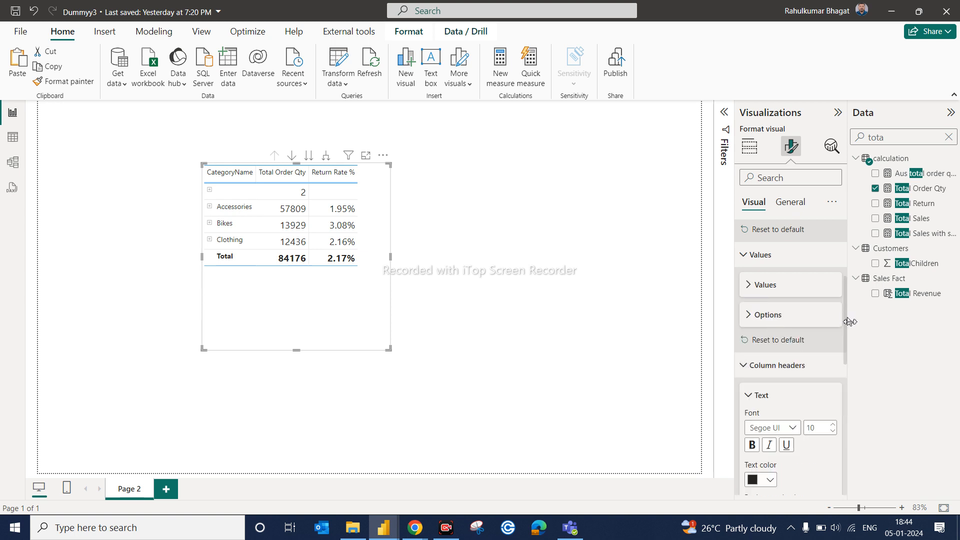
{"action": "left_click_drag", "start_coordinate": [849, 322], "coordinate": [856, 337]}
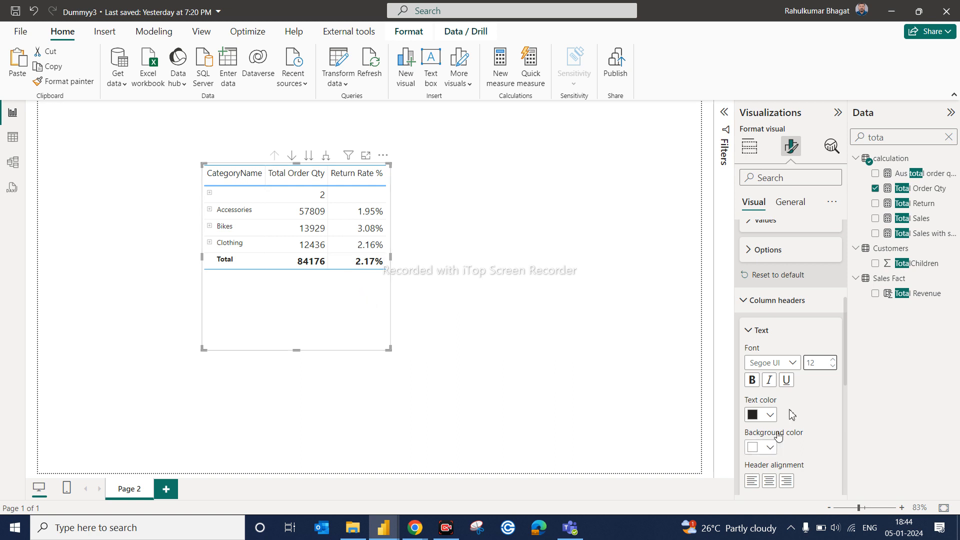
{"action": "left_click", "coordinate": [754, 381]}
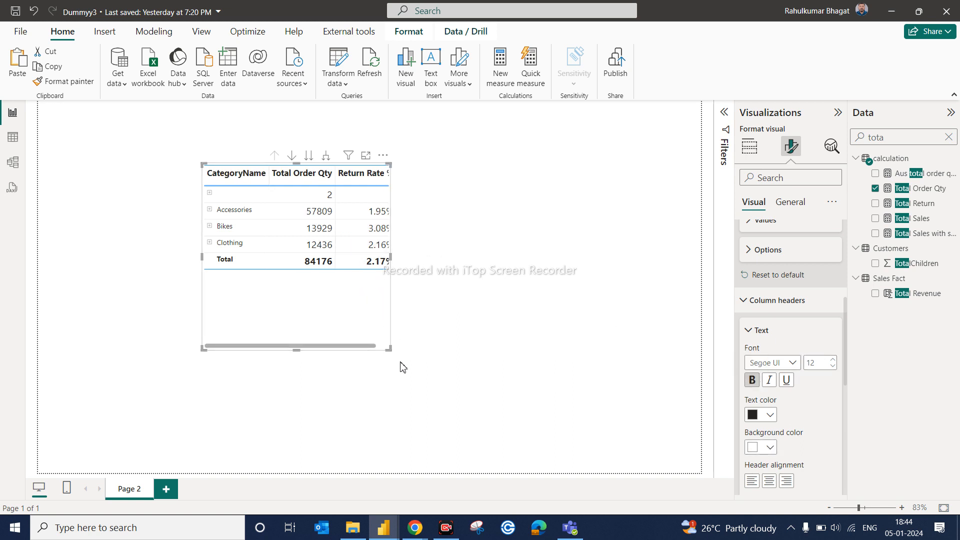
{"action": "left_click_drag", "start_coordinate": [395, 350], "coordinate": [403, 352]}
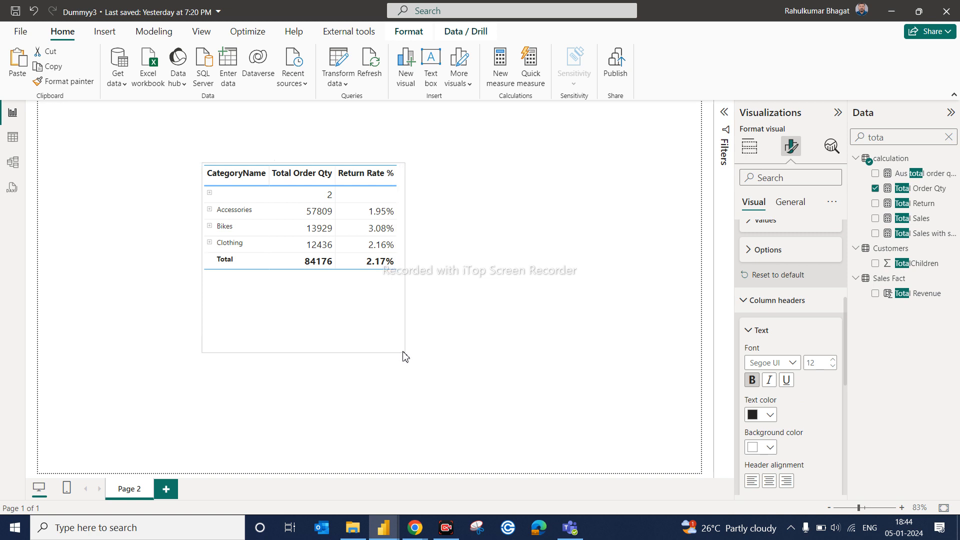
{"action": "left_click", "coordinate": [751, 332]}
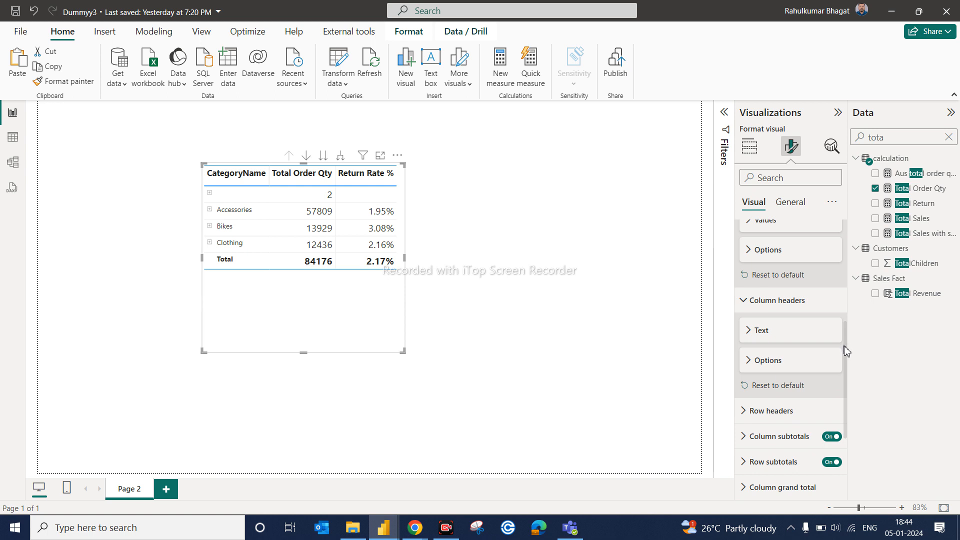
Turn off the matrix's column subtotals, and try hiding the row subtotals before turning them back on
{"action": "left_click_drag", "start_coordinate": [845, 346], "coordinate": [869, 432]}
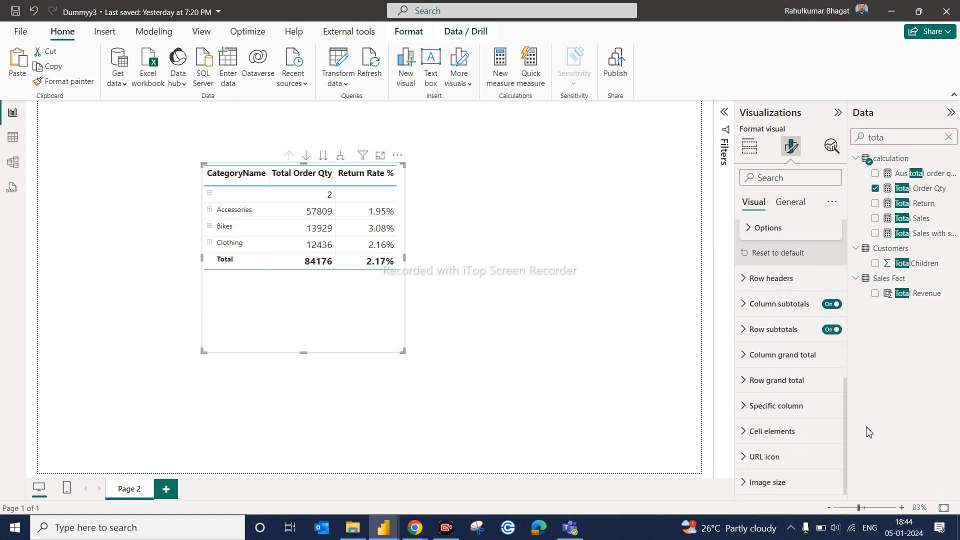
{"action": "left_click", "coordinate": [746, 360]}
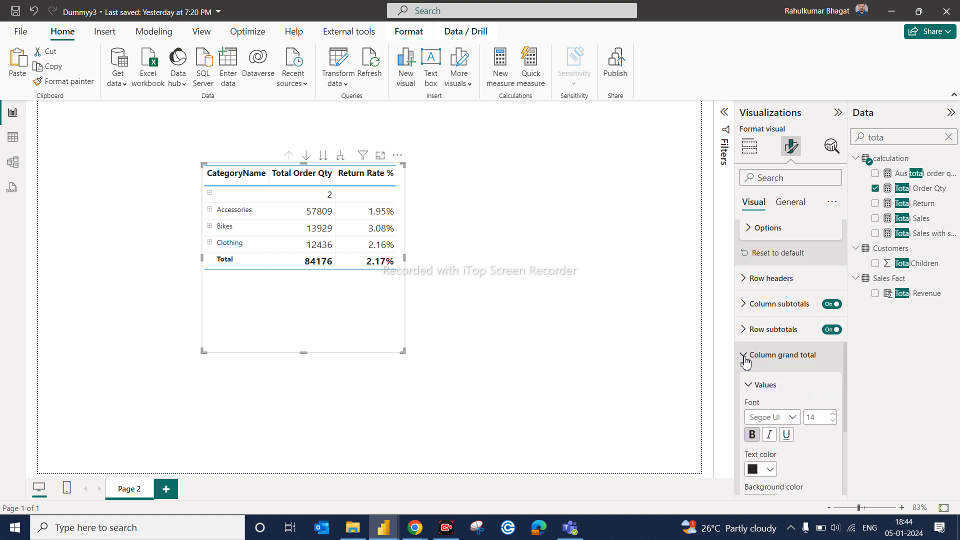
{"action": "left_click", "coordinate": [746, 360]}
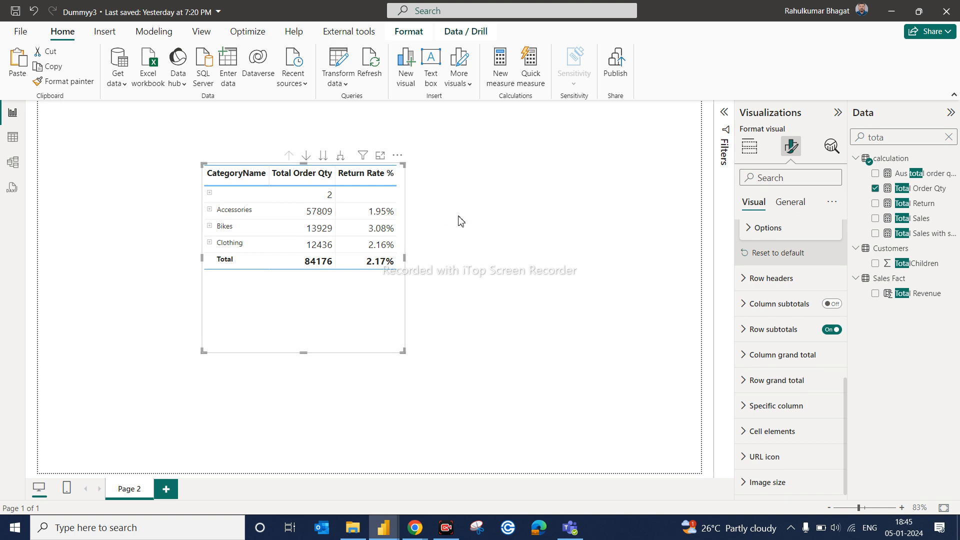
{"action": "left_click", "coordinate": [832, 330]}
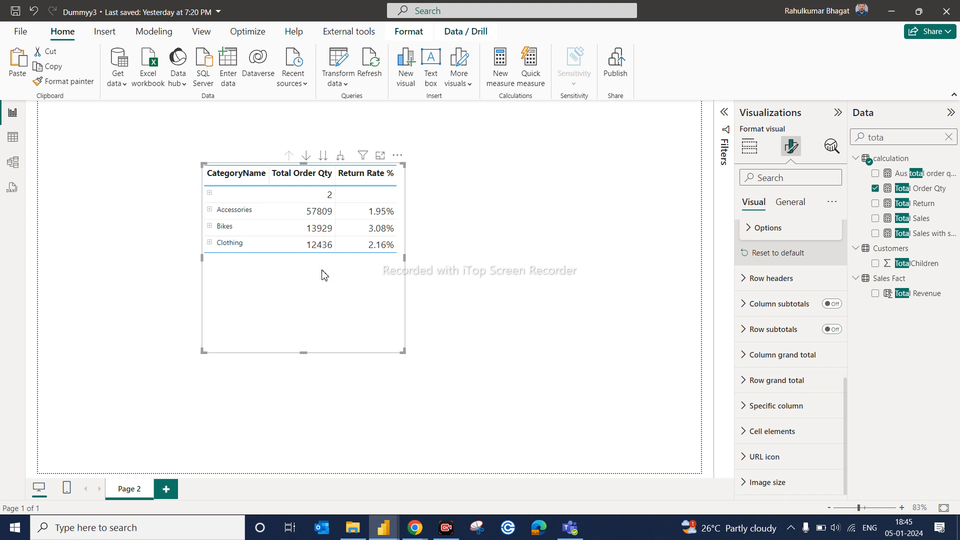
{"action": "left_click", "coordinate": [832, 329]}
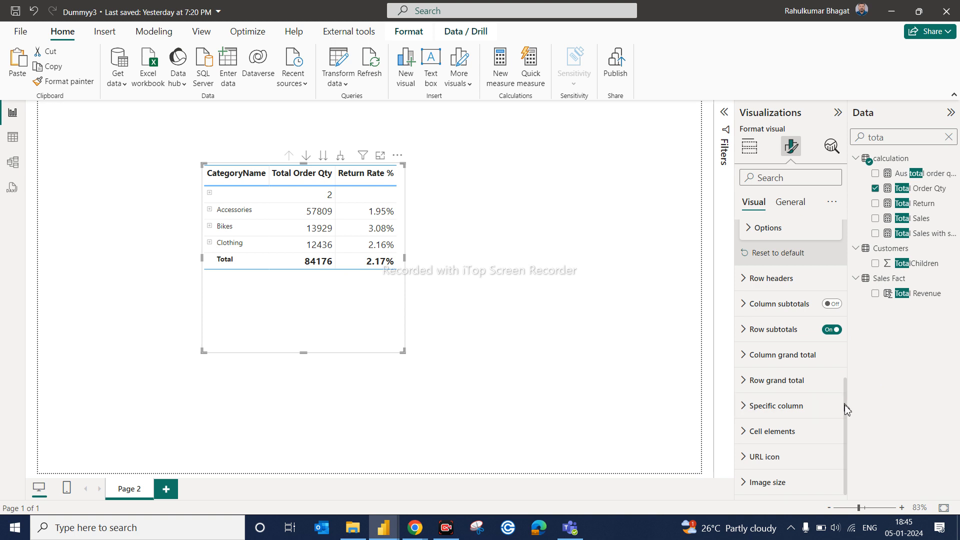
Center the Total Order Qty column's values through the specific column formatting, and apply the setting to the total as well
{"action": "left_click", "coordinate": [743, 408]}
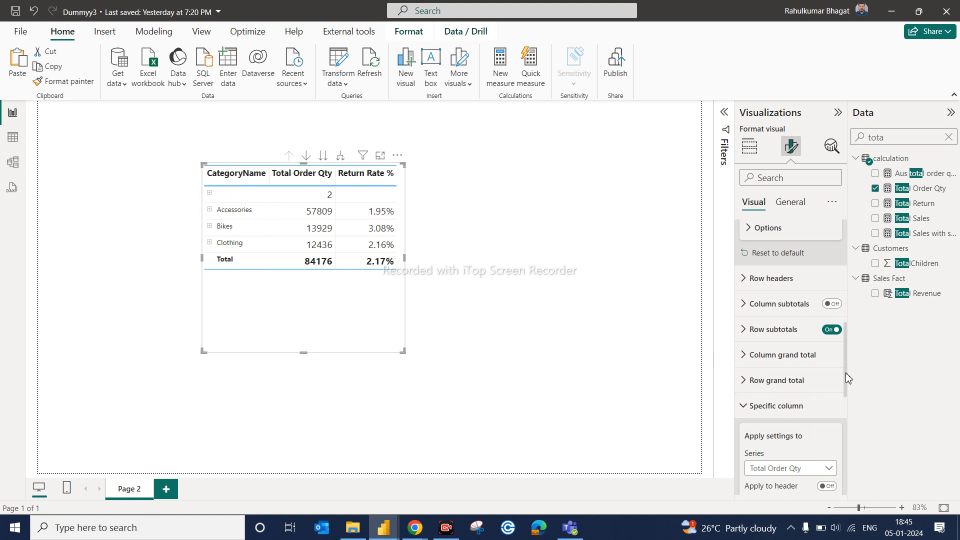
{"action": "scroll", "coordinate": [801, 345], "scroll_direction": "down", "scroll_amount": 3}
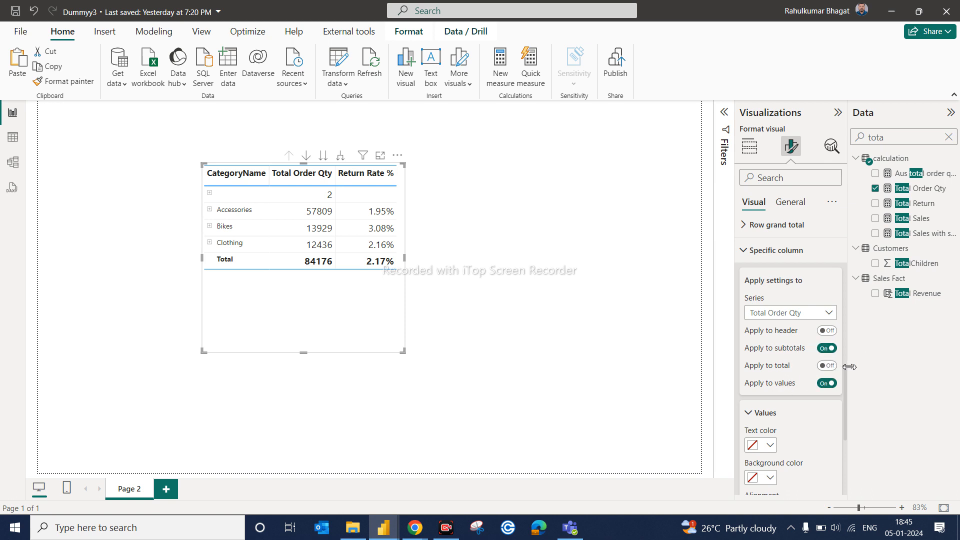
{"action": "scroll", "coordinate": [846, 377], "scroll_direction": "down", "scroll_amount": 3}
{"action": "scroll", "coordinate": [848, 402], "scroll_direction": "down", "scroll_amount": 2}
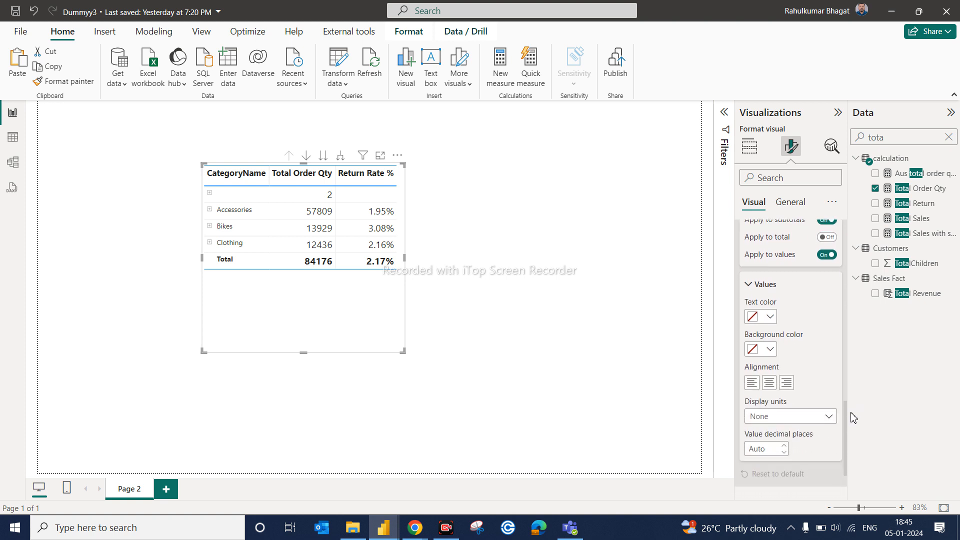
{"action": "left_click", "coordinate": [769, 385]}
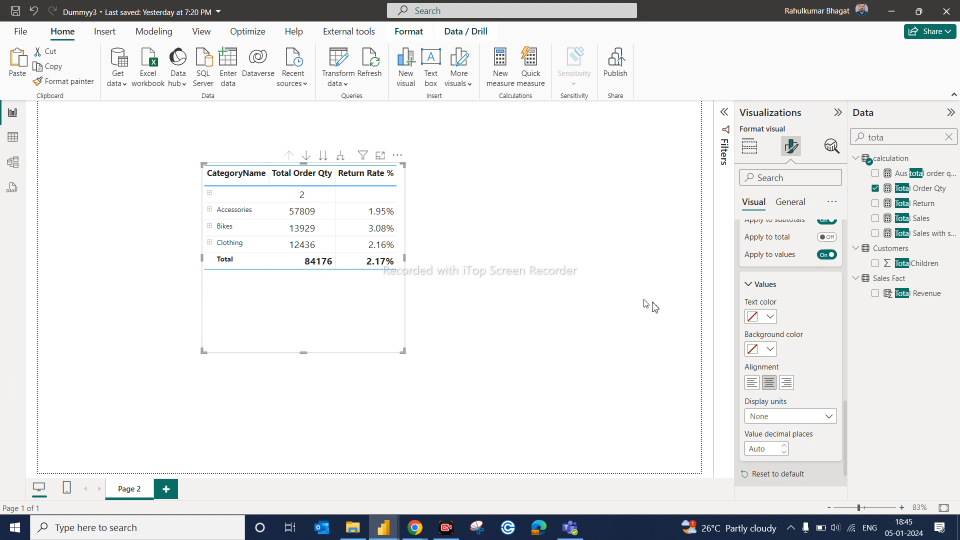
{"action": "left_click", "coordinate": [829, 237]}
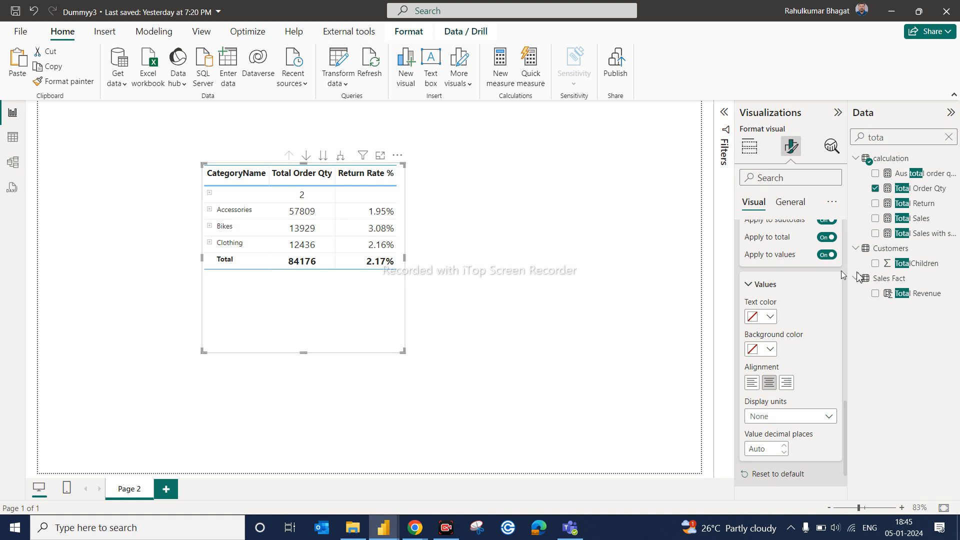
{"action": "left_click_drag", "start_coordinate": [846, 421], "coordinate": [842, 375]}
{"action": "left_click", "coordinate": [744, 266]}
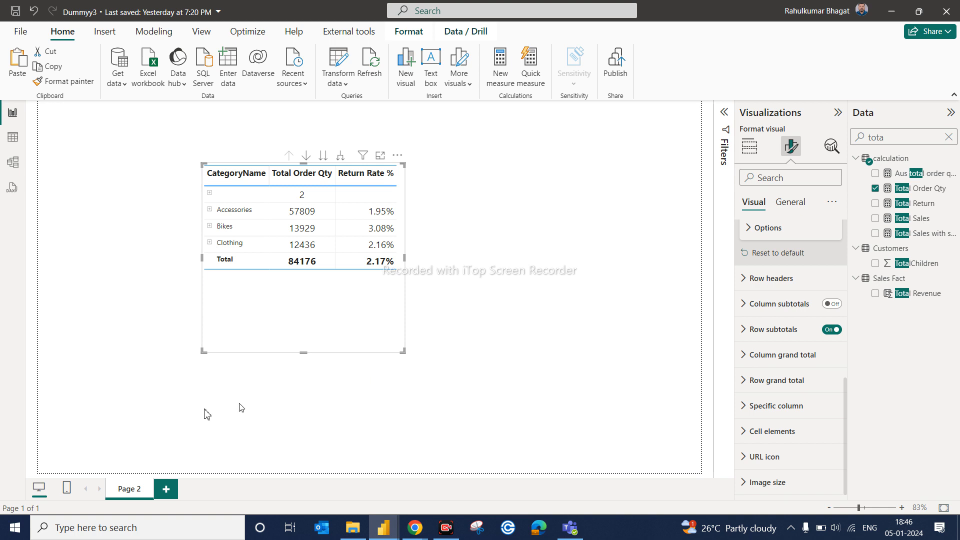
Resize the matrix visual to fit closely around its columns and rows
{"action": "left_click_drag", "start_coordinate": [539, 374], "coordinate": [500, 368]}
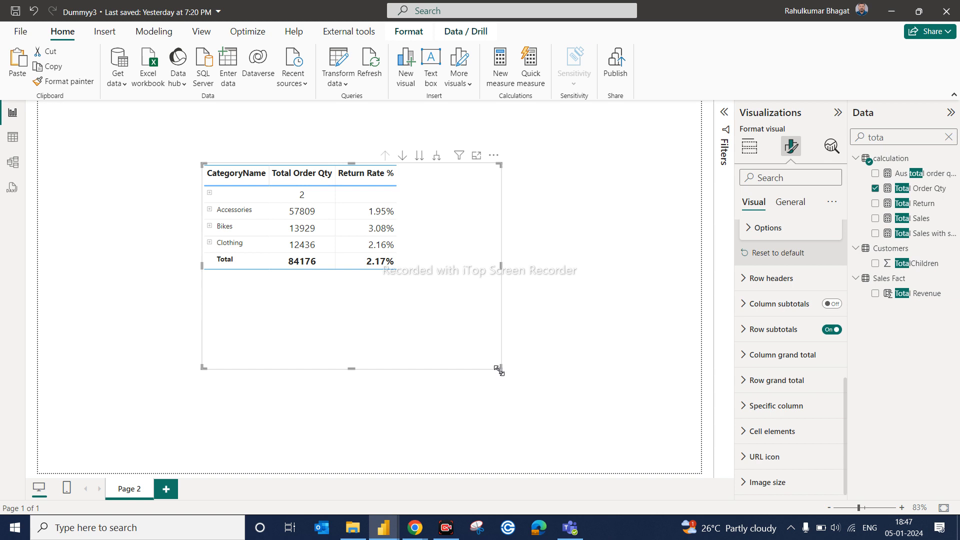
{"action": "left_click_drag", "start_coordinate": [499, 370], "coordinate": [407, 292]}
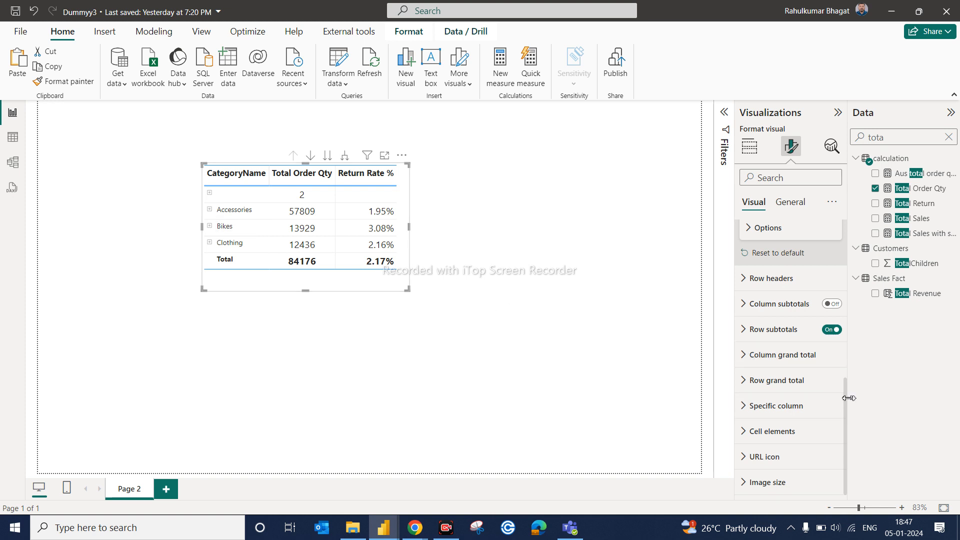
{"action": "left_click_drag", "start_coordinate": [845, 397], "coordinate": [843, 343]}
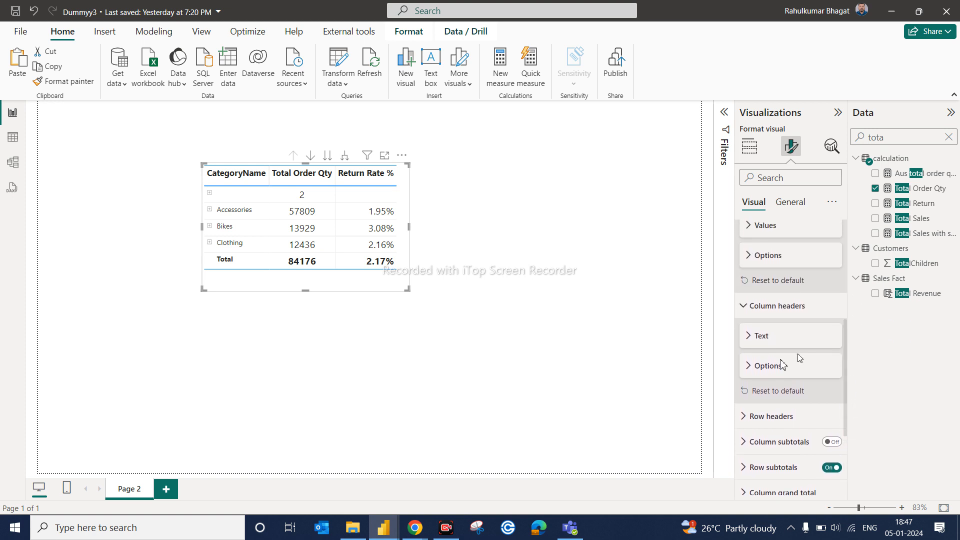
Try size 13 for the matrix's column header text and set it back to 12
{"action": "left_click", "coordinate": [751, 336]}
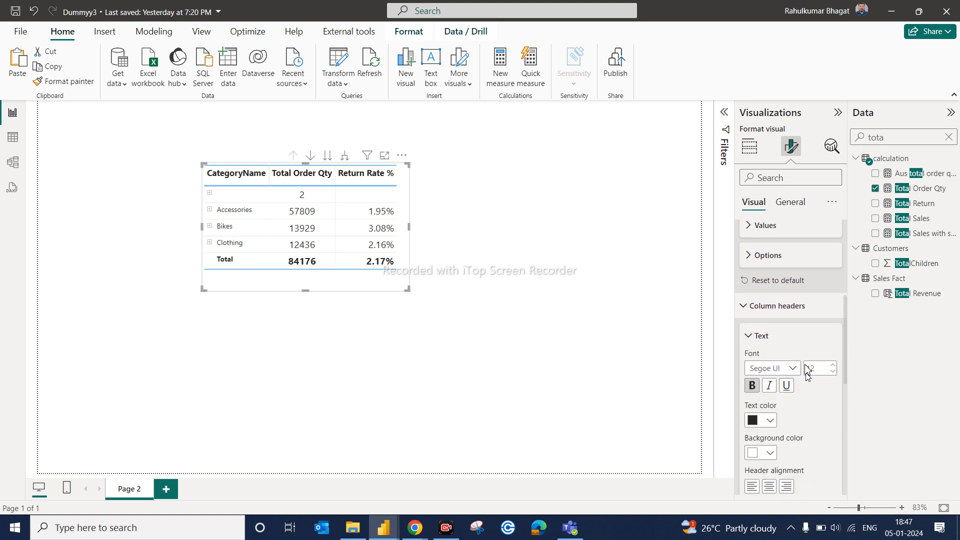
{"action": "left_click", "coordinate": [838, 370]}
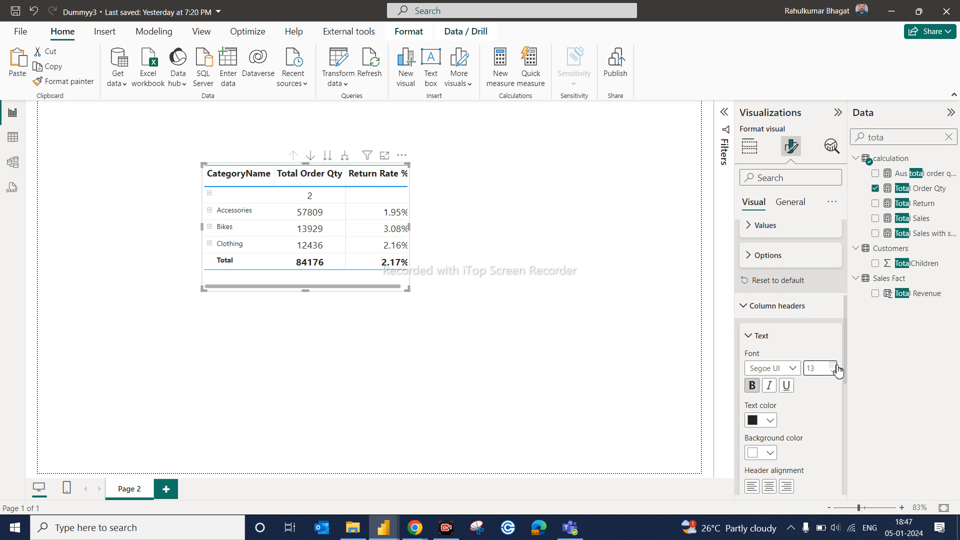
{"action": "left_click", "coordinate": [835, 376]}
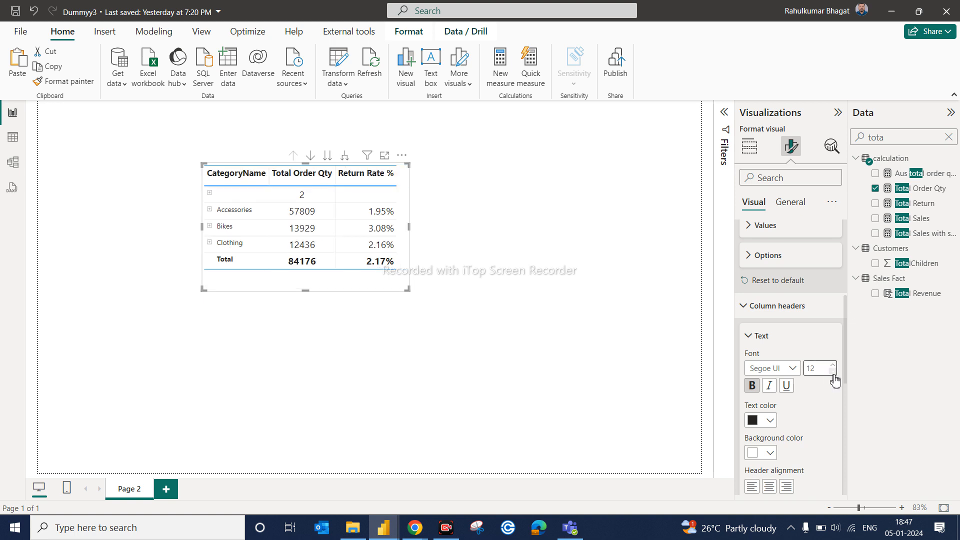
{"action": "left_click", "coordinate": [749, 309]}
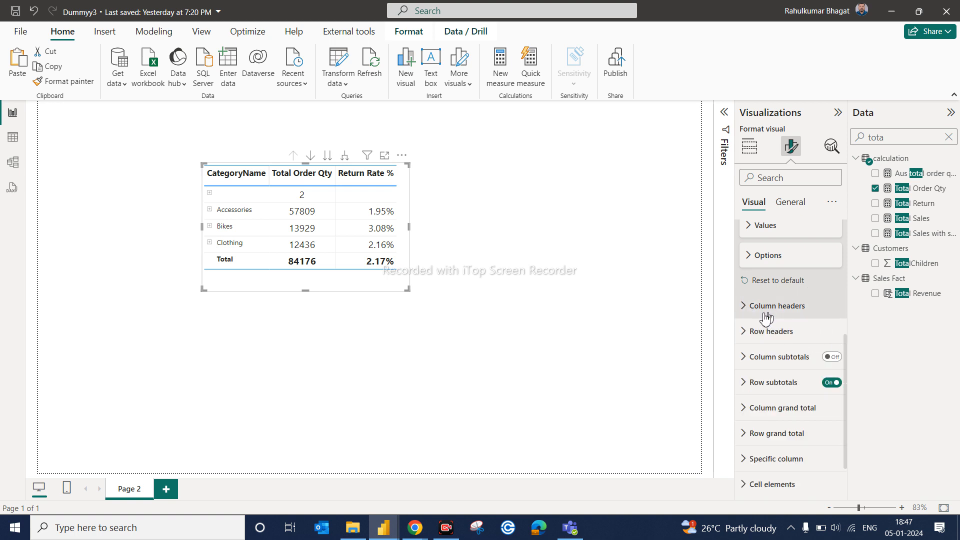
{"action": "left_click", "coordinate": [748, 313]}
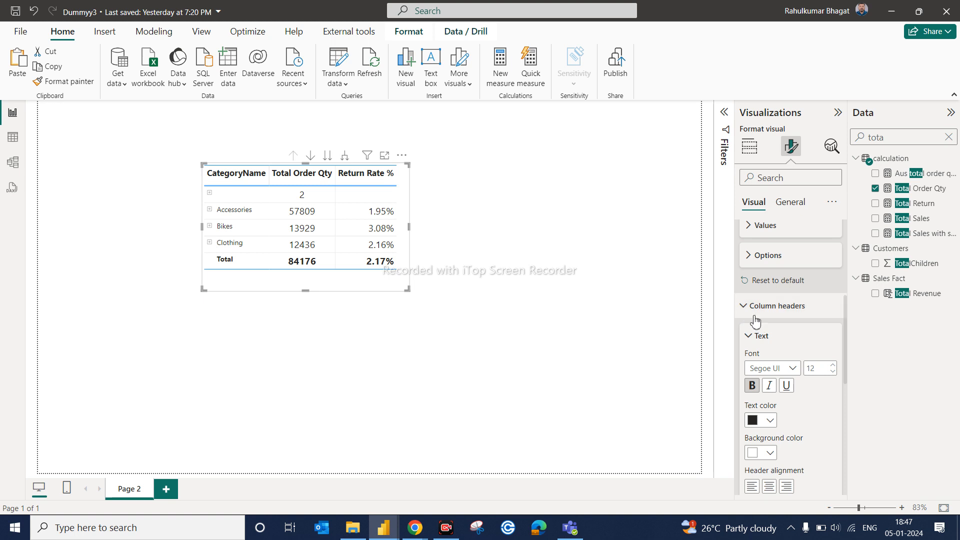
Open the matrix's cell elements formatting settings
{"action": "left_click_drag", "start_coordinate": [846, 343], "coordinate": [884, 467]}
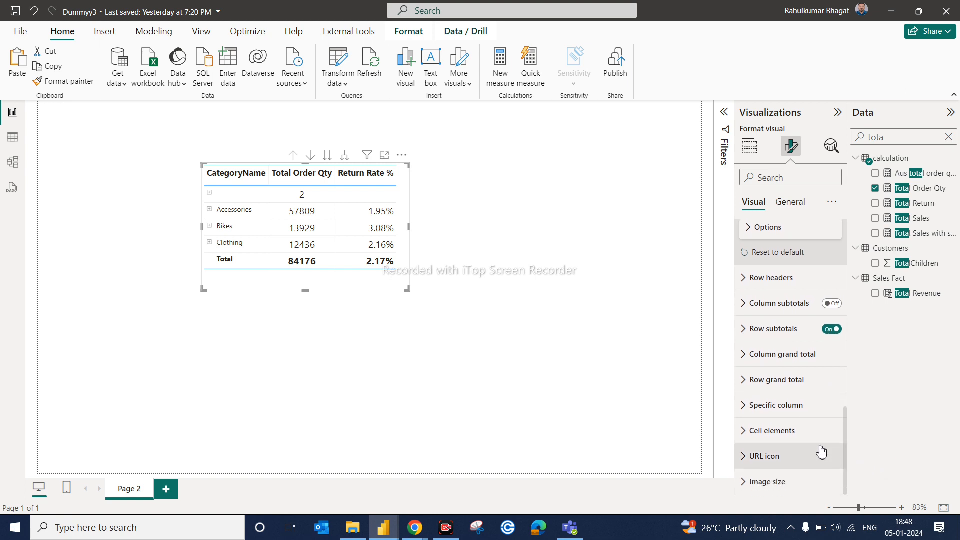
{"action": "left_click", "coordinate": [784, 435]}
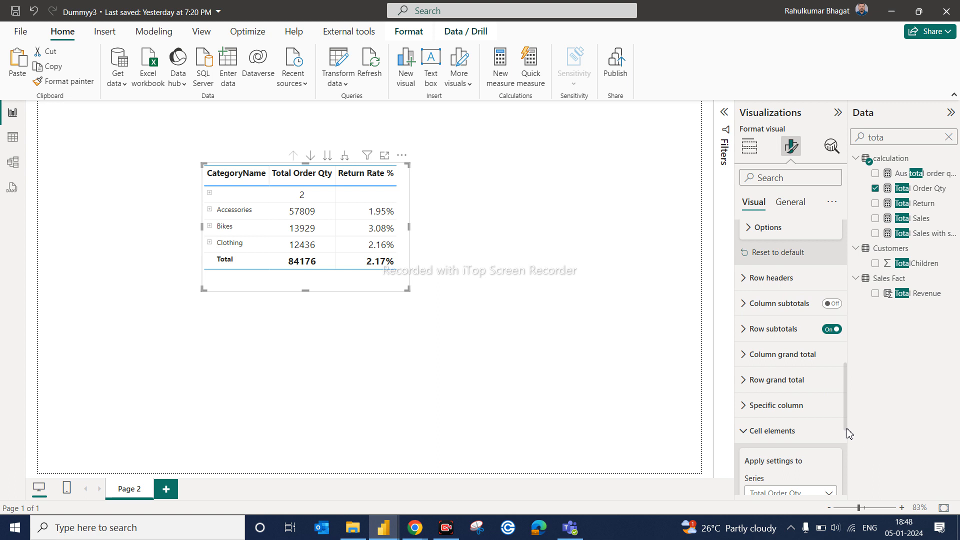
Set the font size of the matrix values to 12
{"action": "left_click_drag", "start_coordinate": [844, 426], "coordinate": [850, 450]}
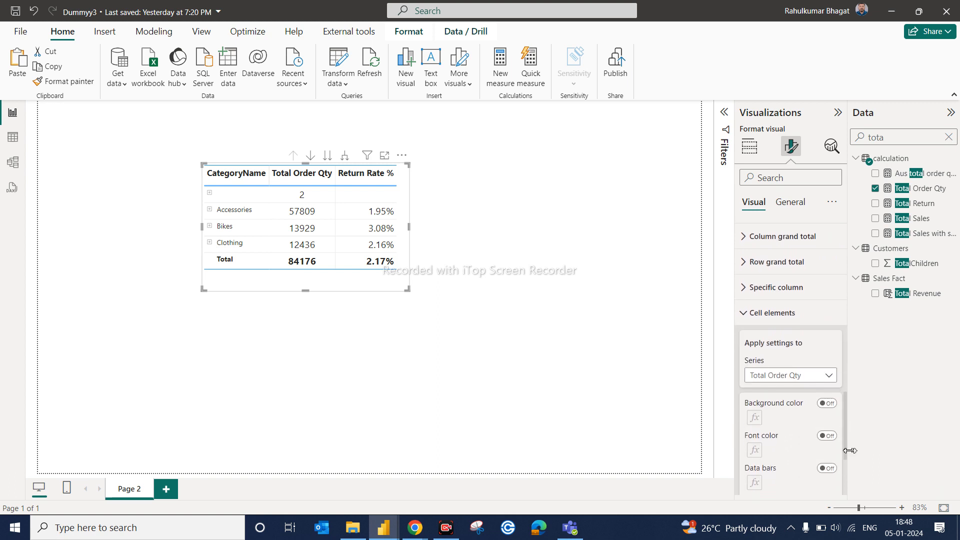
{"action": "left_click", "coordinate": [747, 314]}
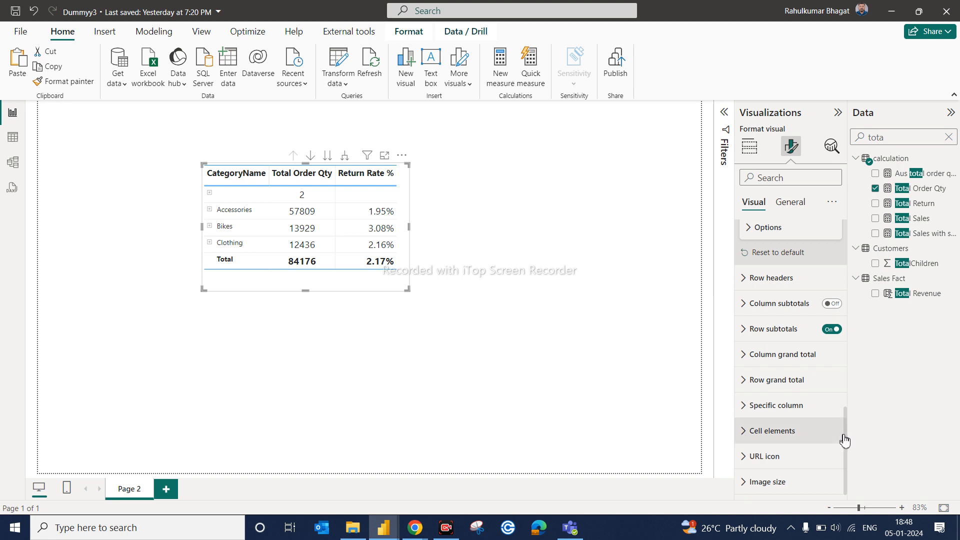
{"action": "left_click_drag", "start_coordinate": [845, 440], "coordinate": [834, 322]}
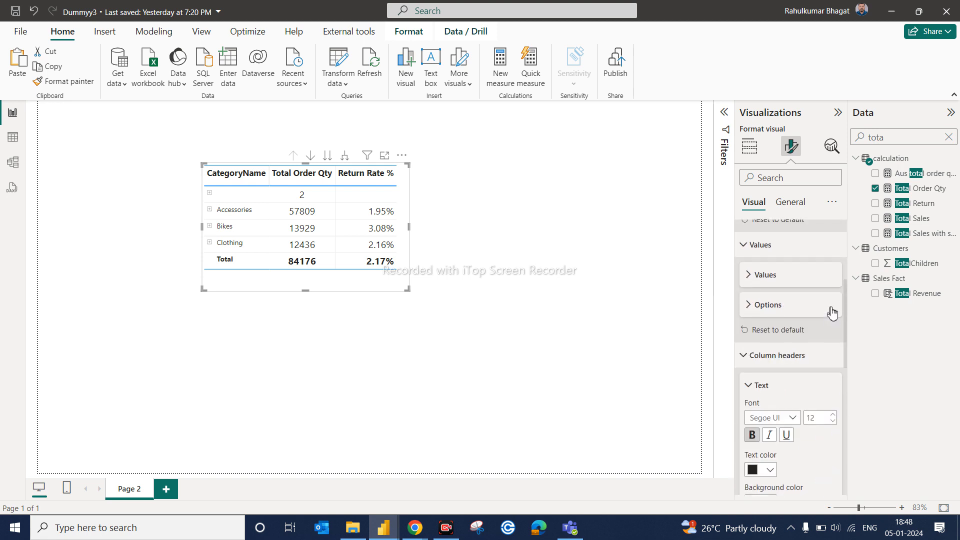
{"action": "scroll", "coordinate": [833, 310], "scroll_direction": "up", "scroll_amount": 3}
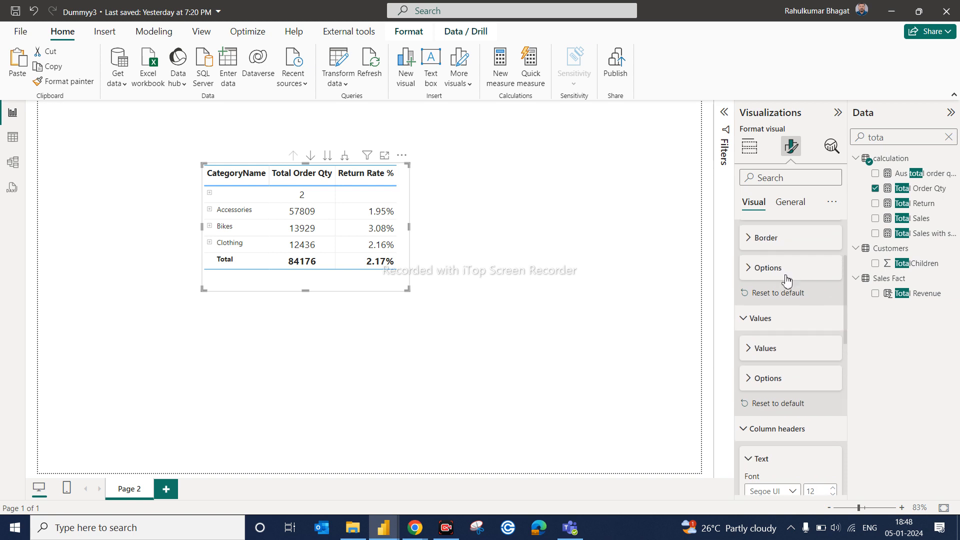
{"action": "left_click", "coordinate": [752, 271]}
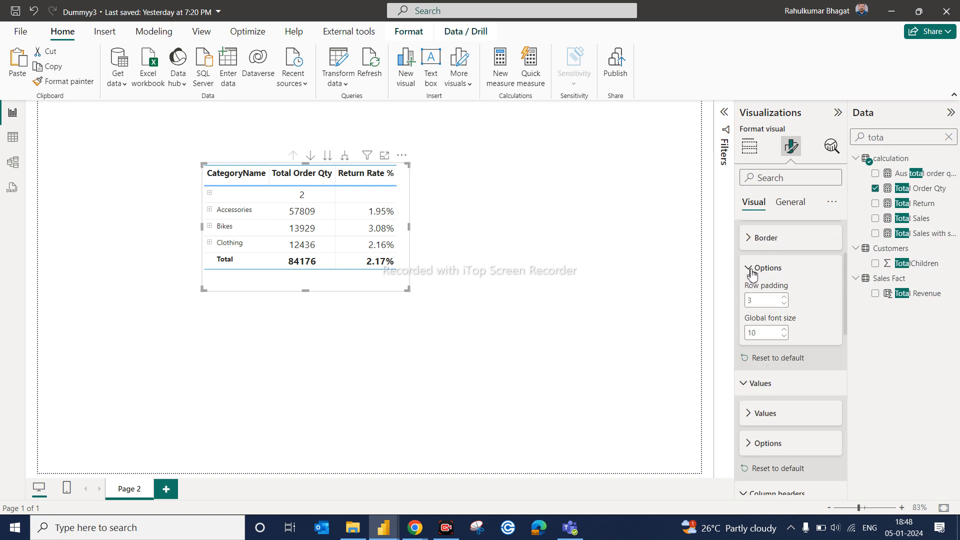
{"action": "left_click", "coordinate": [752, 271]}
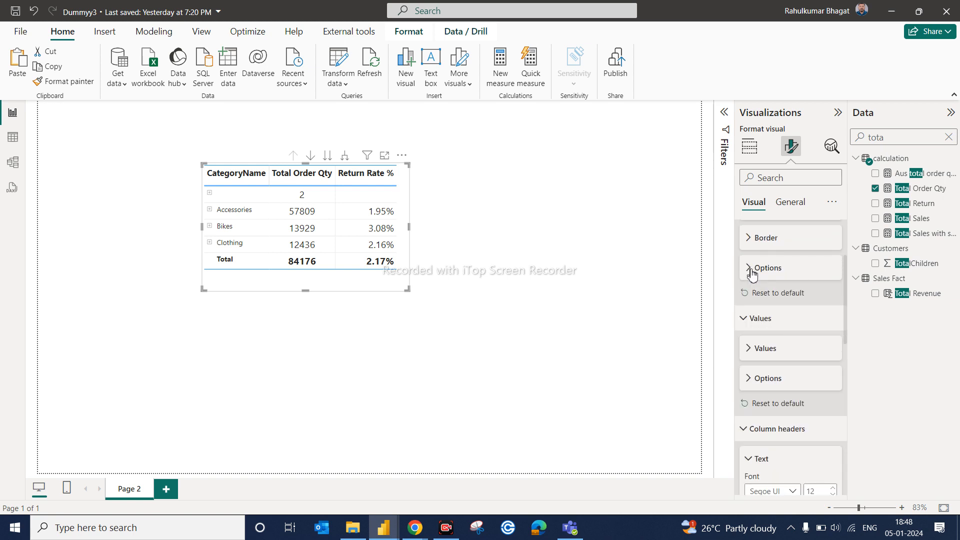
{"action": "left_click", "coordinate": [757, 349]}
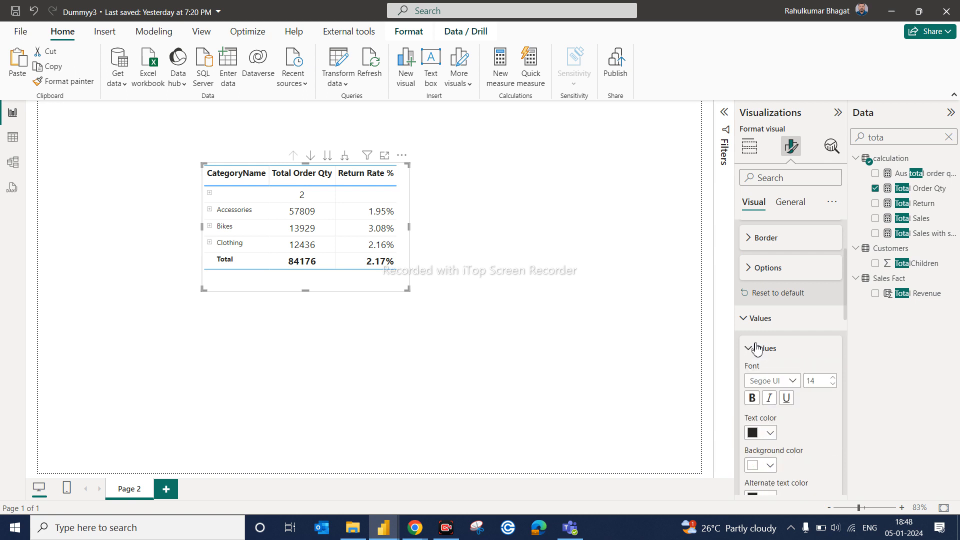
{"action": "left_click", "coordinate": [833, 384]}
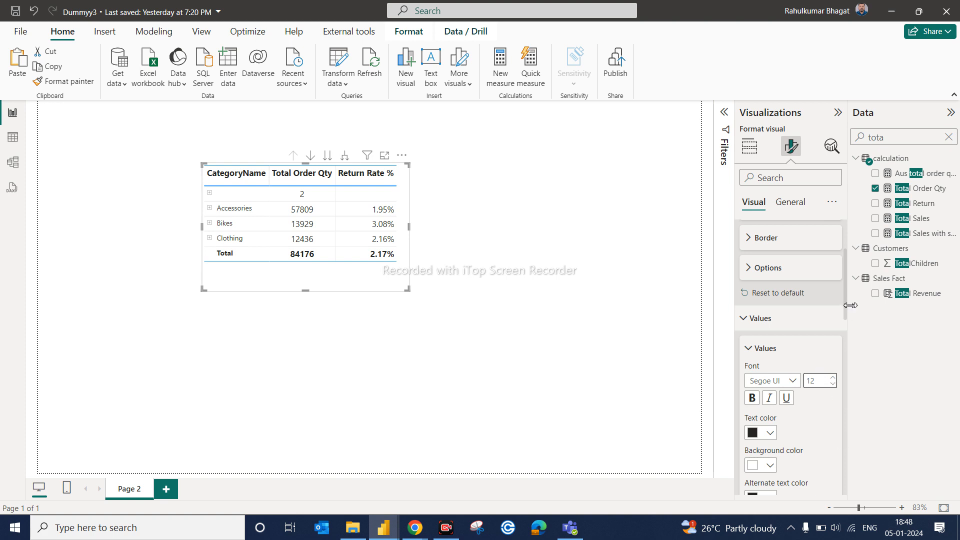
Set the font size of the matrix row headers to 11
{"action": "left_click", "coordinate": [741, 321]}
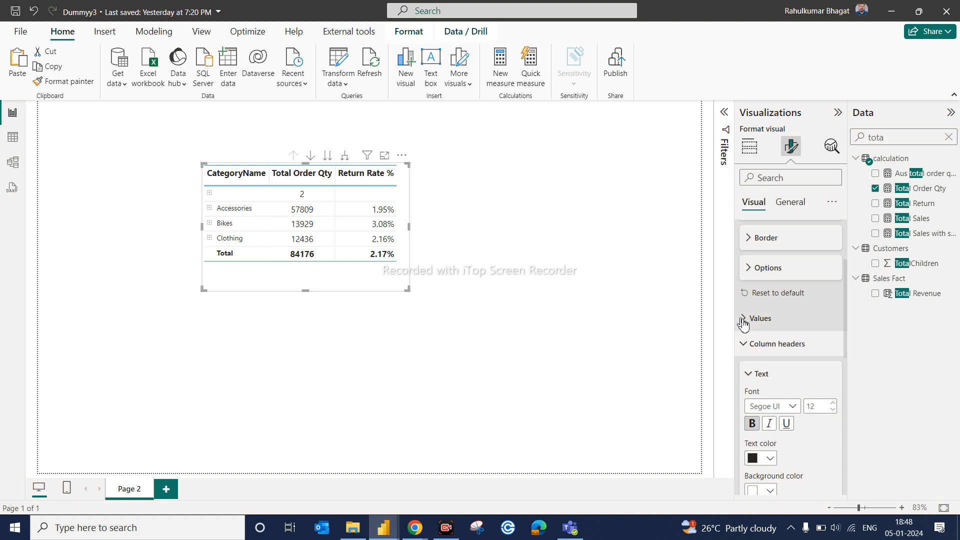
{"action": "left_click", "coordinate": [749, 350]}
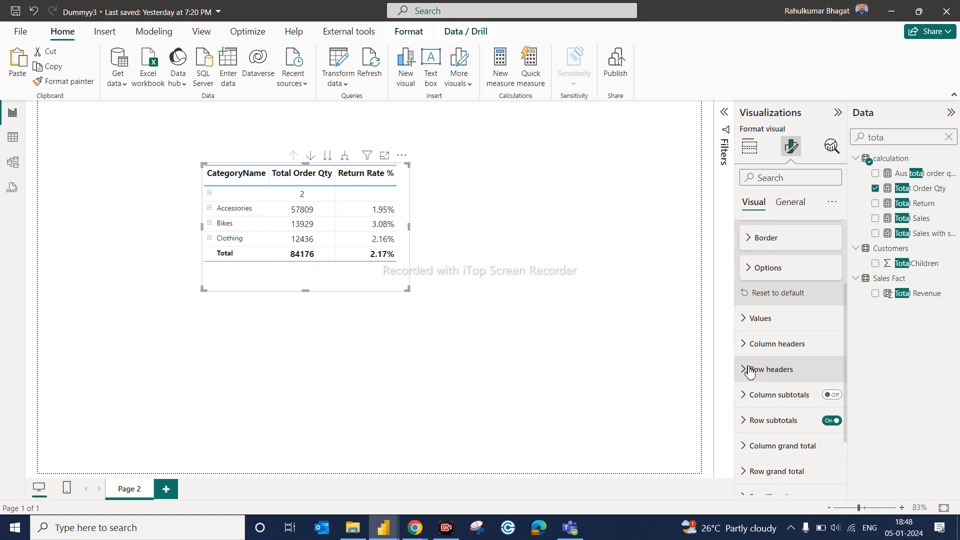
{"action": "left_click", "coordinate": [746, 370]}
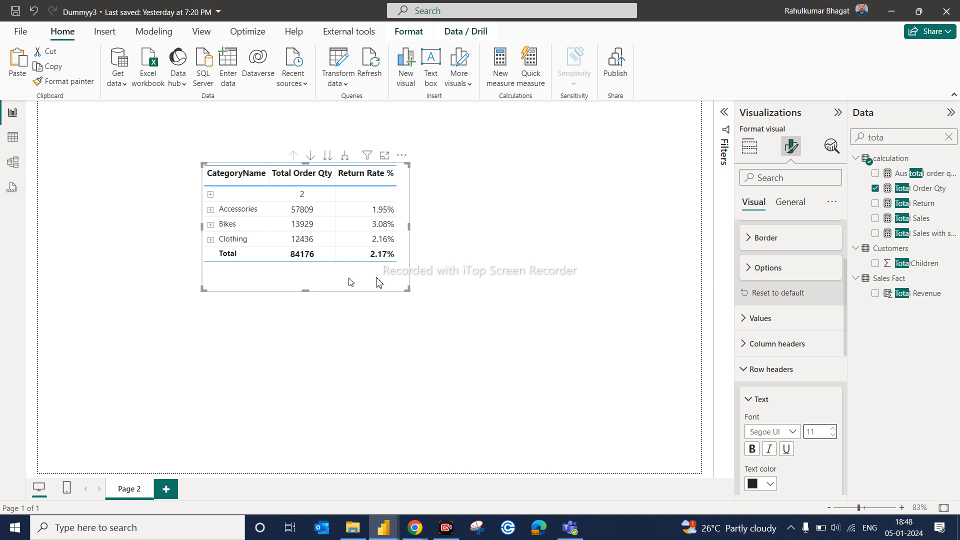
Enlarge the matrix visual and move it nearer to the centre of the report page
{"action": "left_click", "coordinate": [472, 345]}
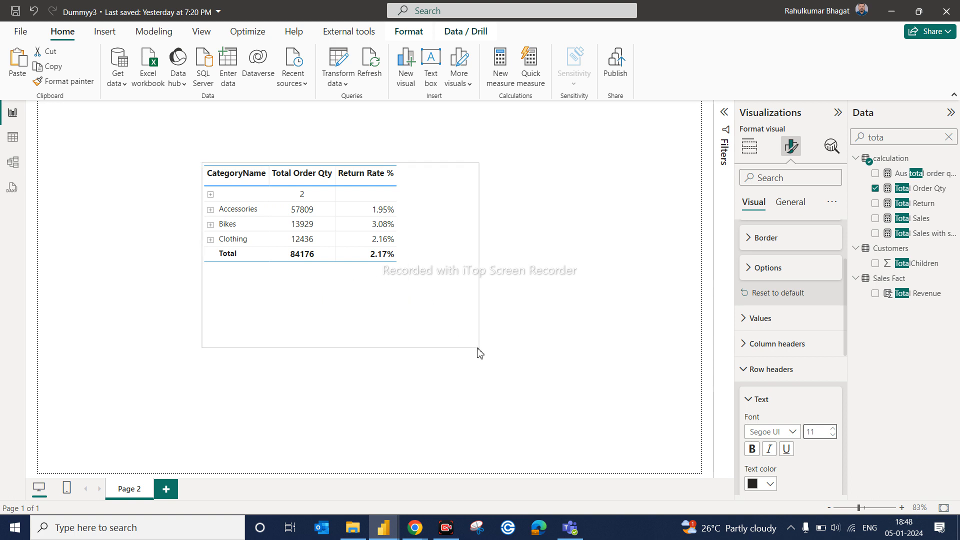
{"action": "left_click_drag", "start_coordinate": [400, 295], "coordinate": [453, 342]}
{"action": "left_click_drag", "start_coordinate": [415, 317], "coordinate": [435, 326]}
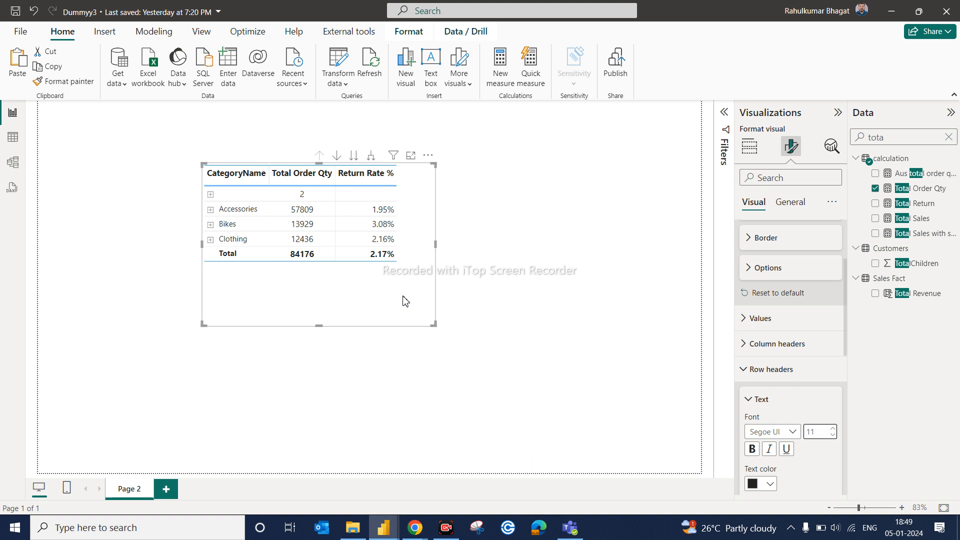
{"action": "left_click_drag", "start_coordinate": [375, 287], "coordinate": [424, 346]}
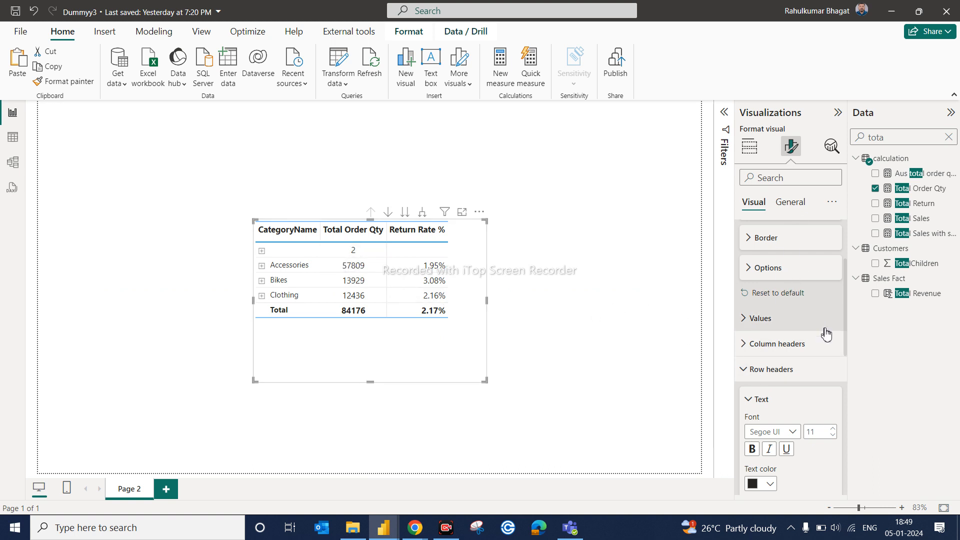
Review the font settings of the matrix values and collapse the expanded Values and Row headers formatting sections
{"action": "left_click", "coordinate": [755, 318]}
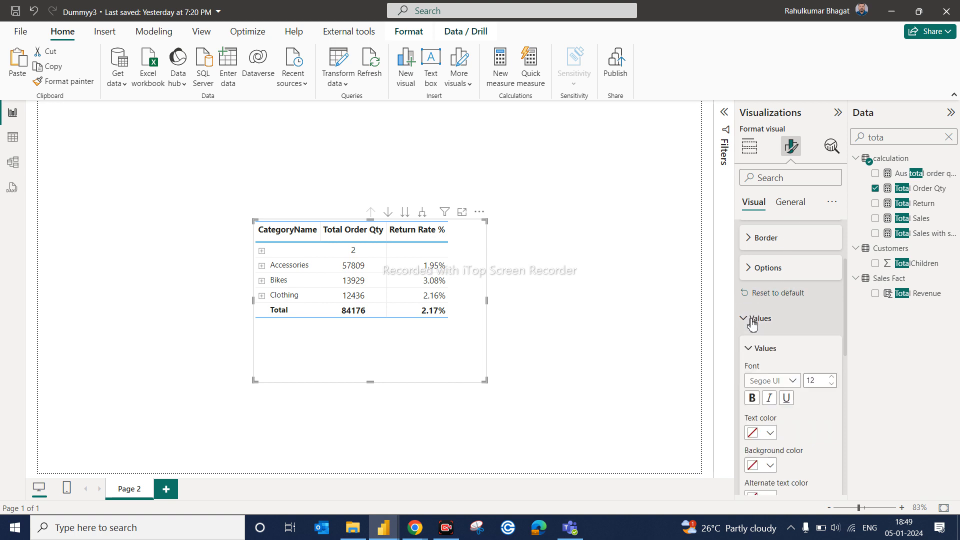
{"action": "left_click", "coordinate": [836, 379]}
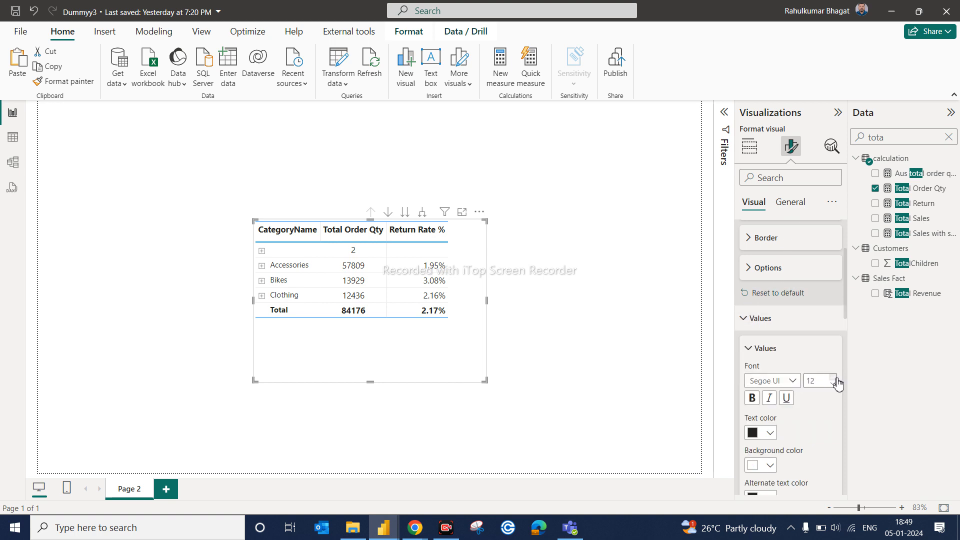
{"action": "left_click", "coordinate": [748, 319]}
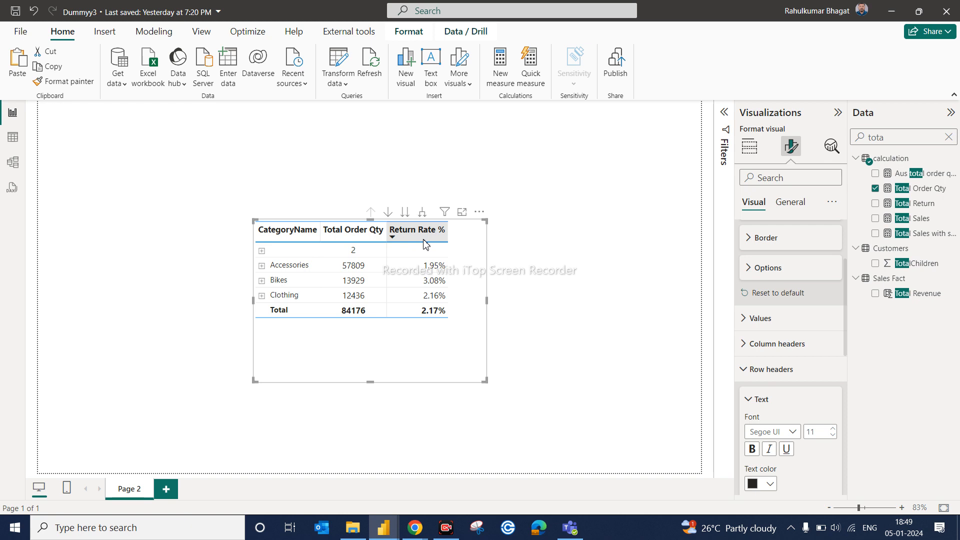
{"action": "left_click", "coordinate": [751, 345]}
{"action": "left_click", "coordinate": [751, 355]}
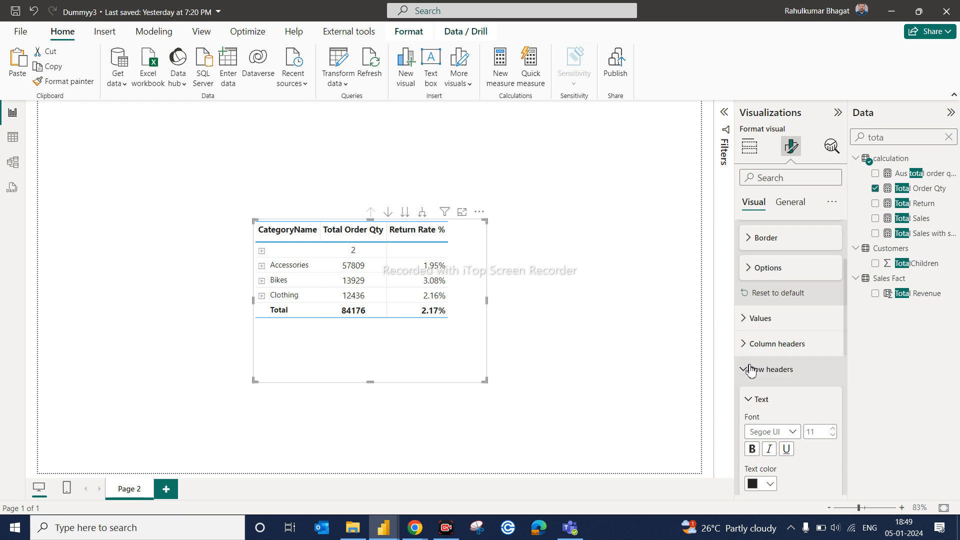
{"action": "left_click", "coordinate": [751, 371]}
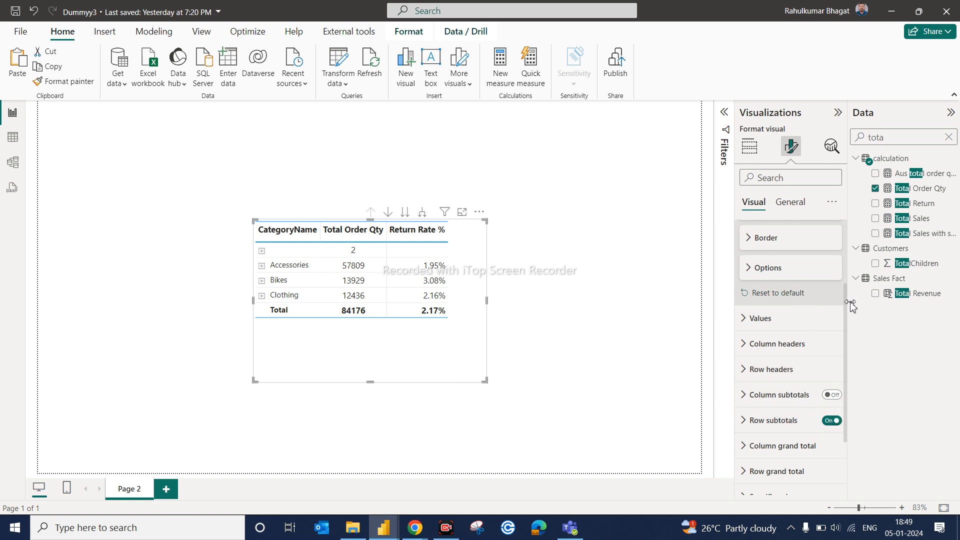
{"action": "left_click_drag", "start_coordinate": [845, 299], "coordinate": [851, 365]}
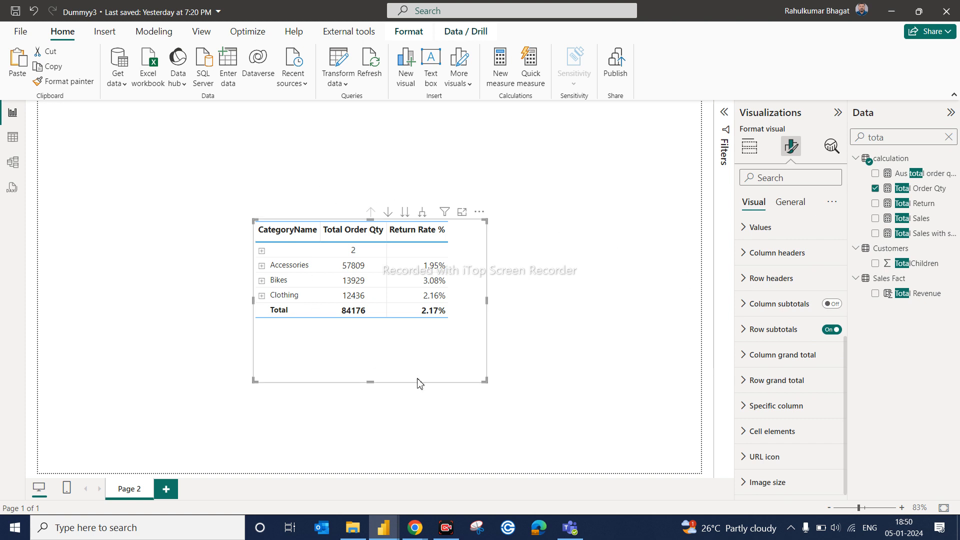
Narrow the matrix slightly and expand the blank category row down to product level
{"action": "left_click_drag", "start_coordinate": [486, 378], "coordinate": [469, 378]}
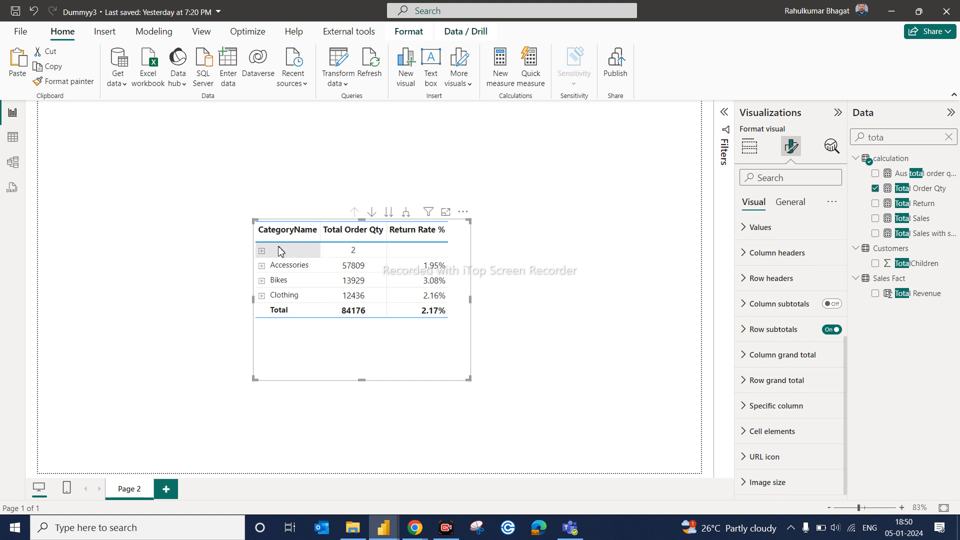
{"action": "left_click", "coordinate": [261, 252]}
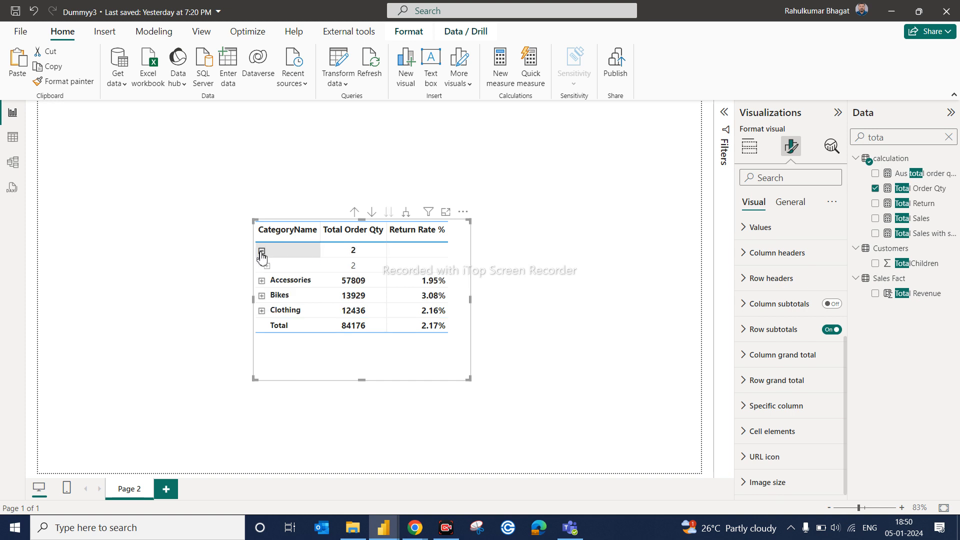
{"action": "left_click", "coordinate": [267, 267]}
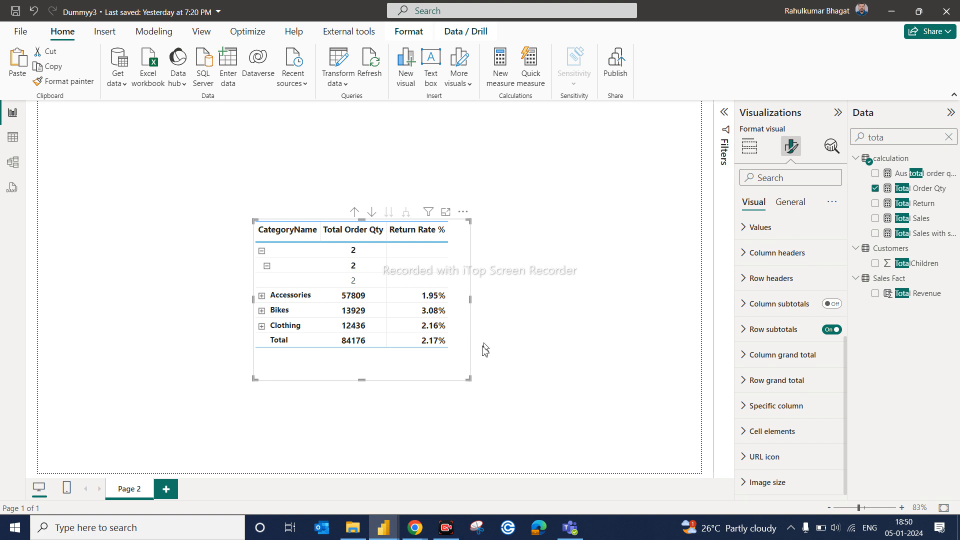
Filter the matrix by CategoryName to include every category except (Blank)
{"action": "left_click", "coordinate": [724, 113]}
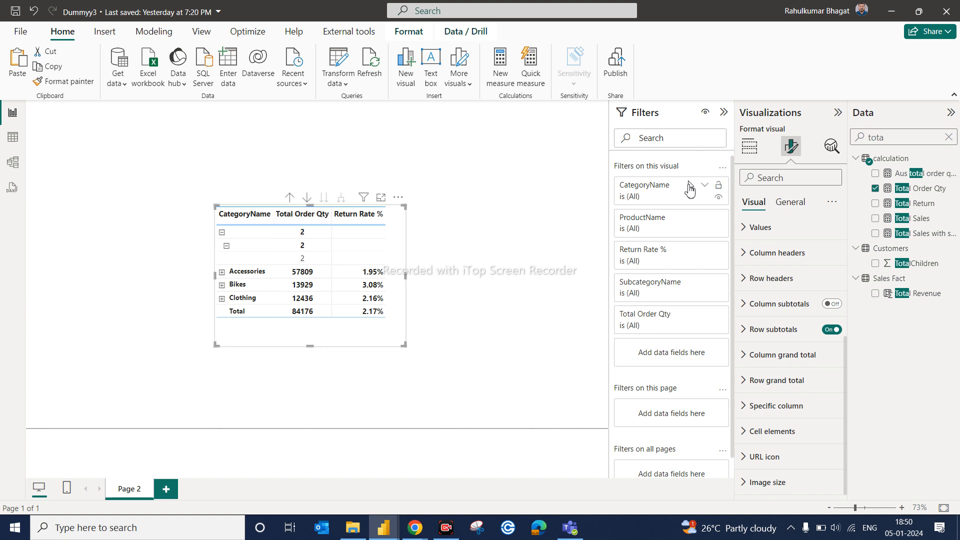
{"action": "left_click", "coordinate": [705, 186]}
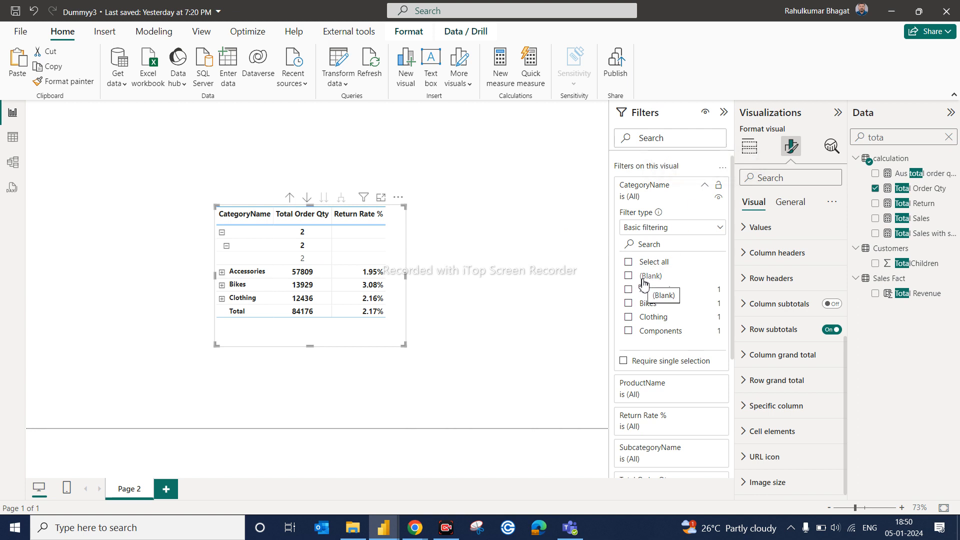
{"action": "left_click", "coordinate": [641, 263]}
{"action": "left_click", "coordinate": [630, 276]}
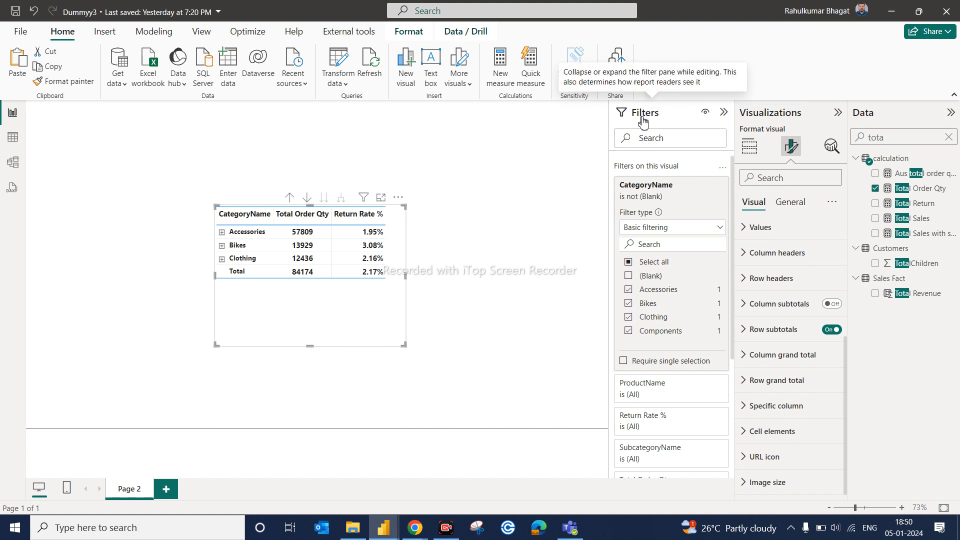
{"action": "left_click", "coordinate": [725, 114]}
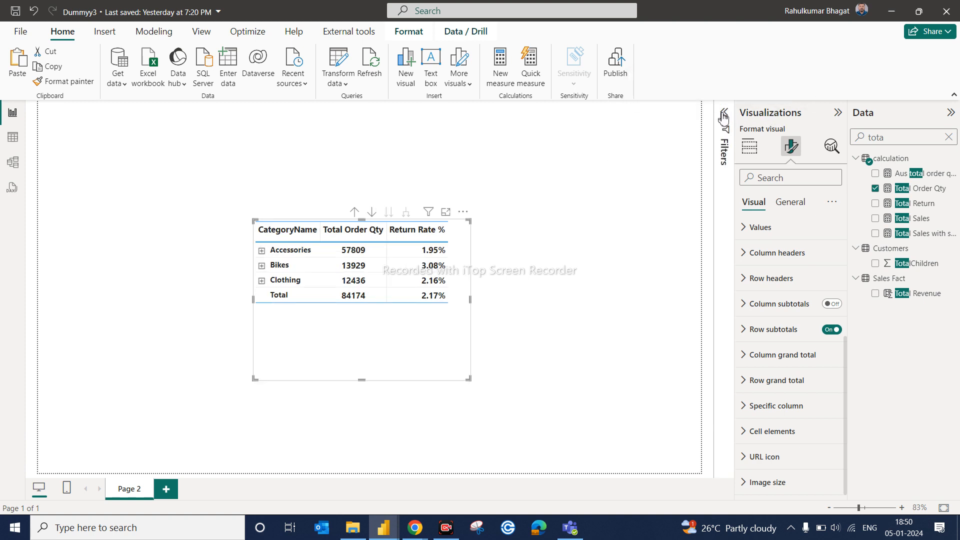
Filter the matrix to show items whose Total Order Qty is less than 100
{"action": "left_click", "coordinate": [724, 116]}
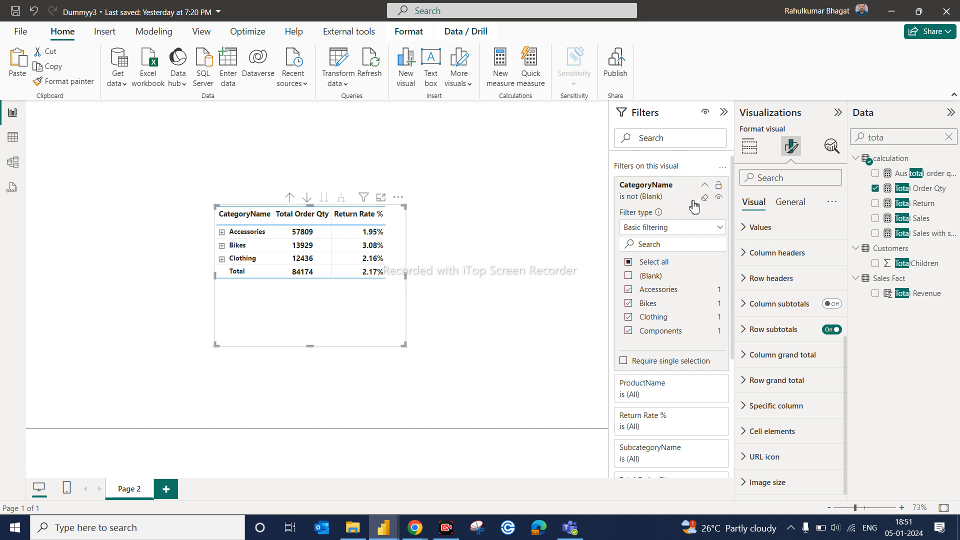
{"action": "left_click", "coordinate": [705, 189]}
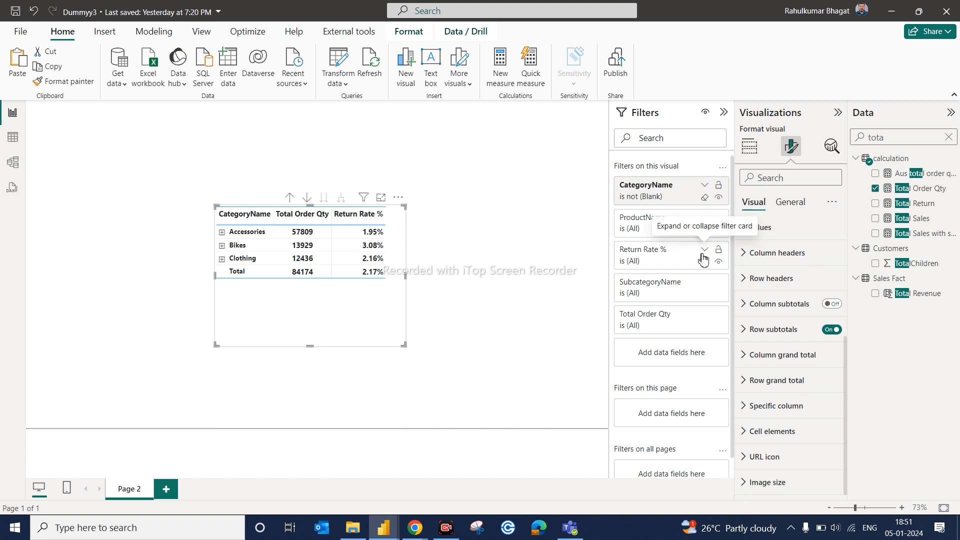
{"action": "left_click", "coordinate": [706, 316]}
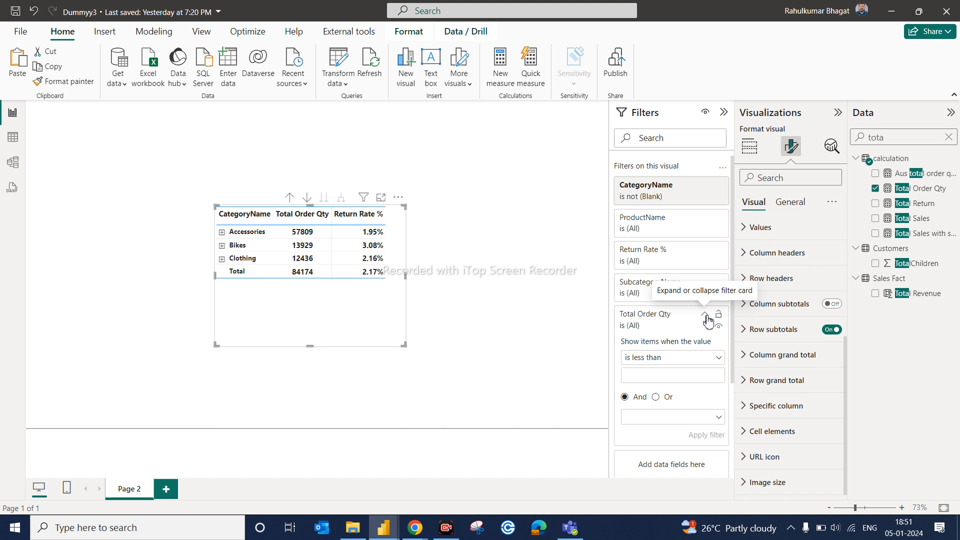
{"action": "left_click", "coordinate": [682, 364]}
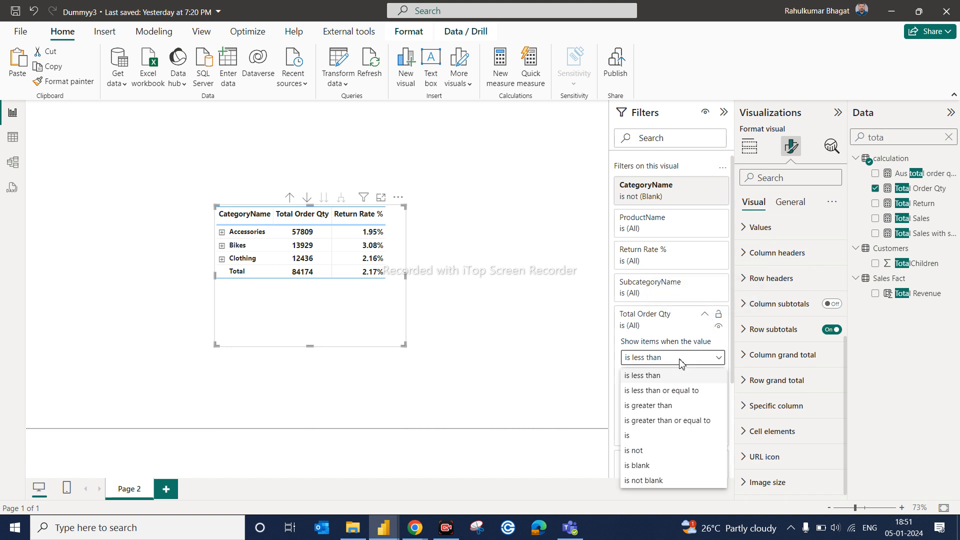
{"action": "left_click", "coordinate": [650, 376]}
{"action": "left_click", "coordinate": [650, 375]}
{"action": "type", "text": "100"}
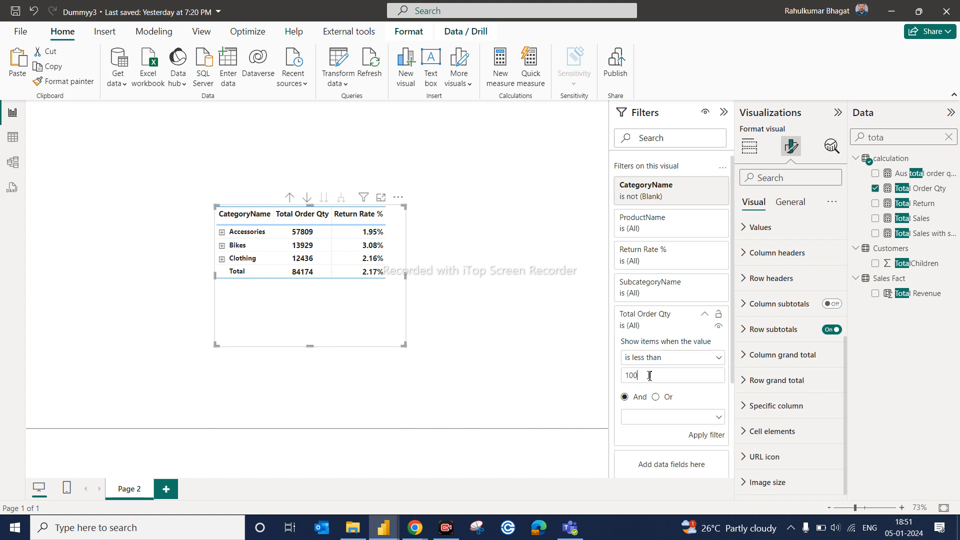
{"action": "left_click", "coordinate": [707, 435]}
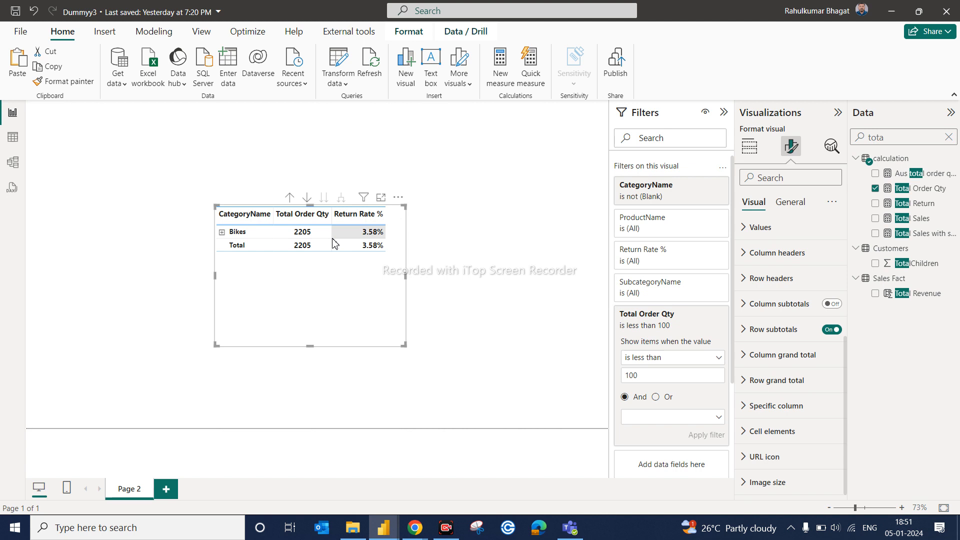
Expand the Bikes category and its Mountain Bikes subcategory in the matrix to list the individual products
{"action": "left_click", "coordinate": [222, 233]}
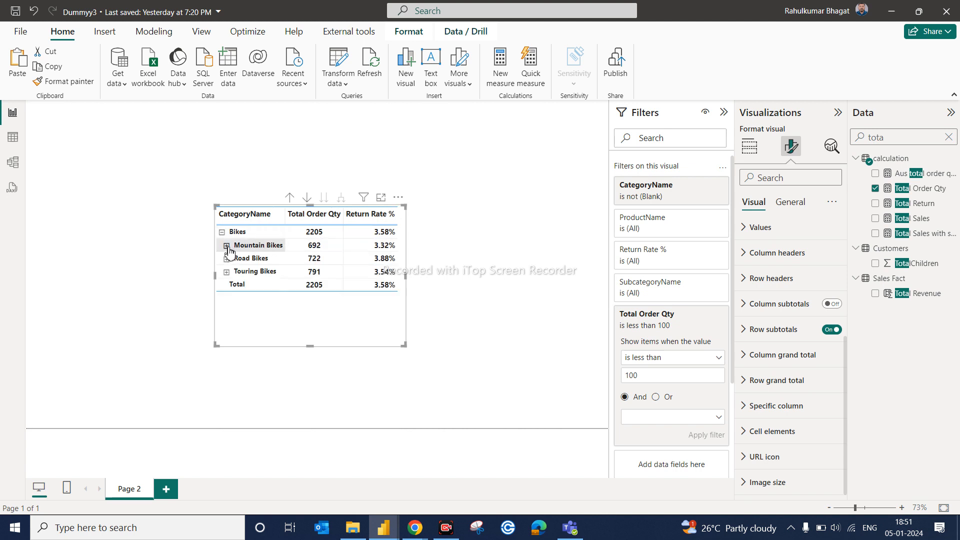
{"action": "left_click", "coordinate": [227, 246]}
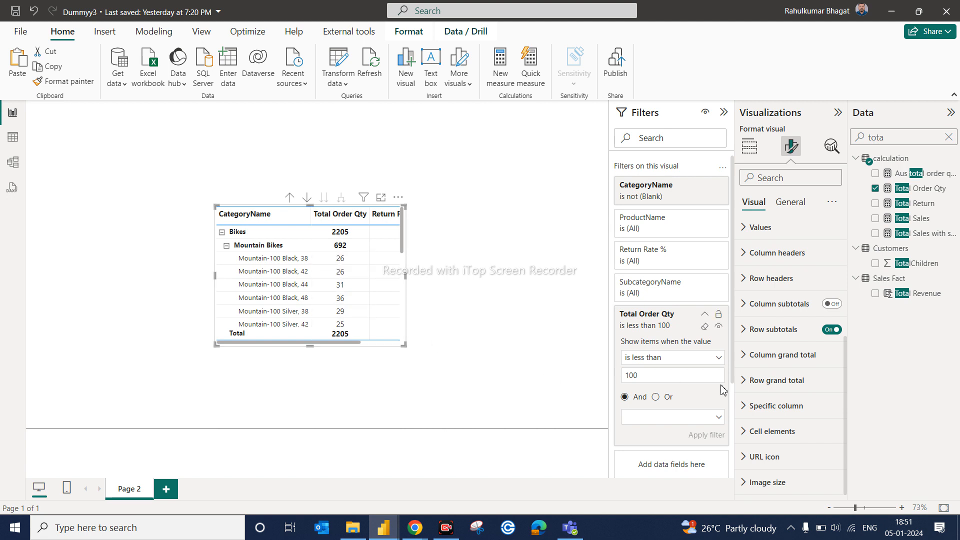
Clear the matrix's Total Order Qty filter and collapse the filter options
{"action": "left_click", "coordinate": [706, 328]}
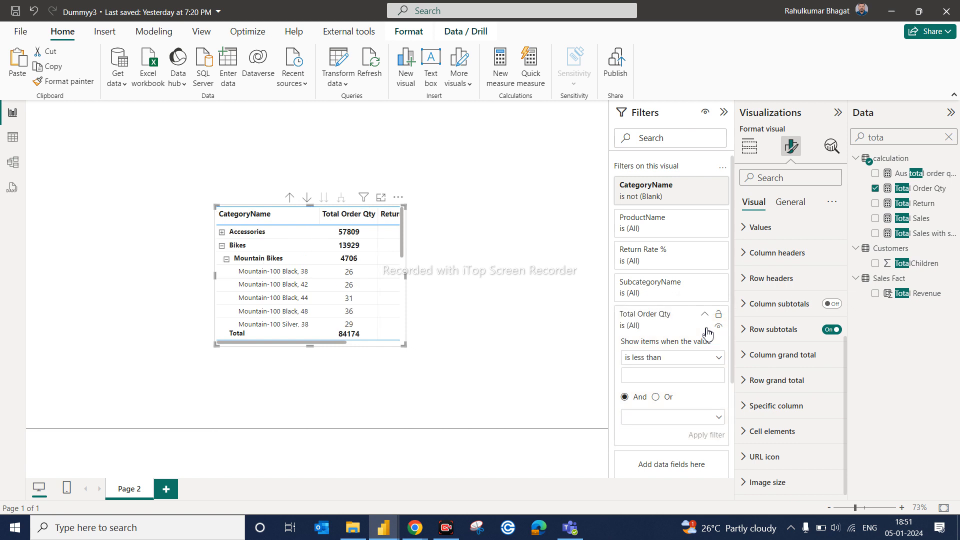
{"action": "left_click", "coordinate": [705, 316]}
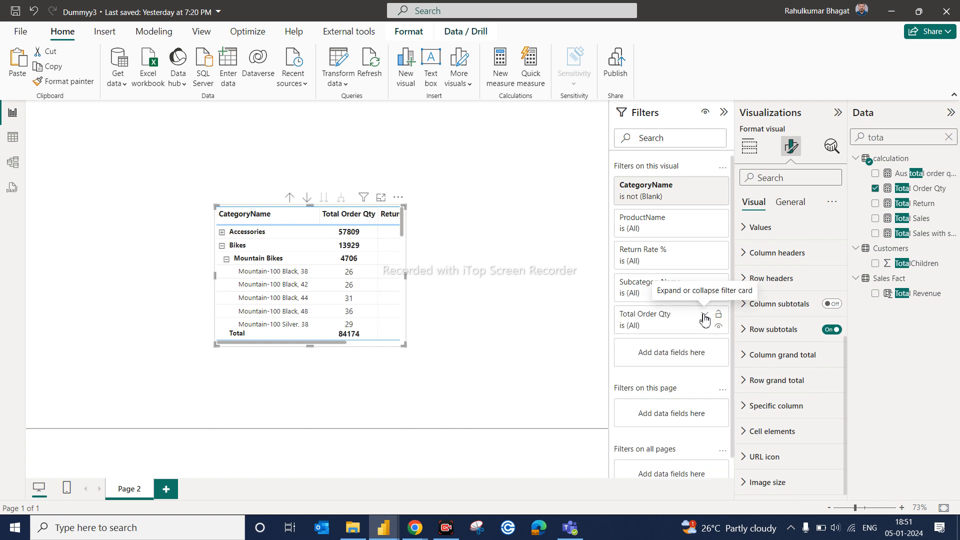
{"action": "left_click", "coordinate": [470, 298]}
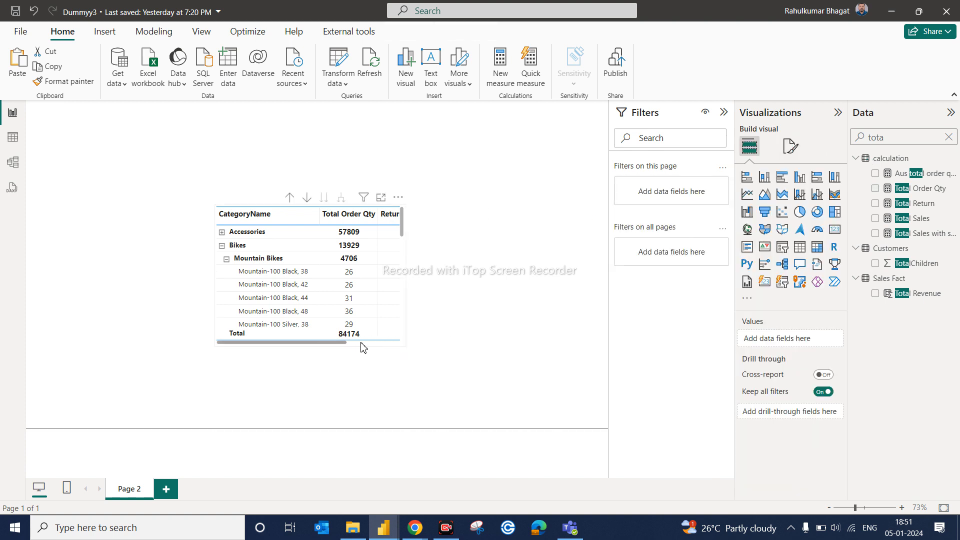
{"action": "left_click", "coordinate": [726, 113]}
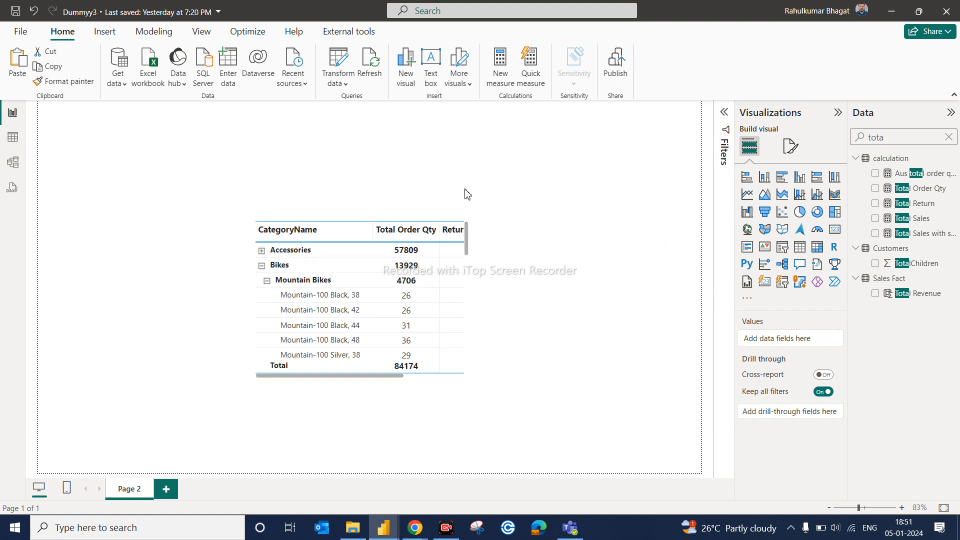
Collapse the Mountain Bikes subcategory back to its subtotal and select the matrix
{"action": "left_click", "coordinate": [267, 281]}
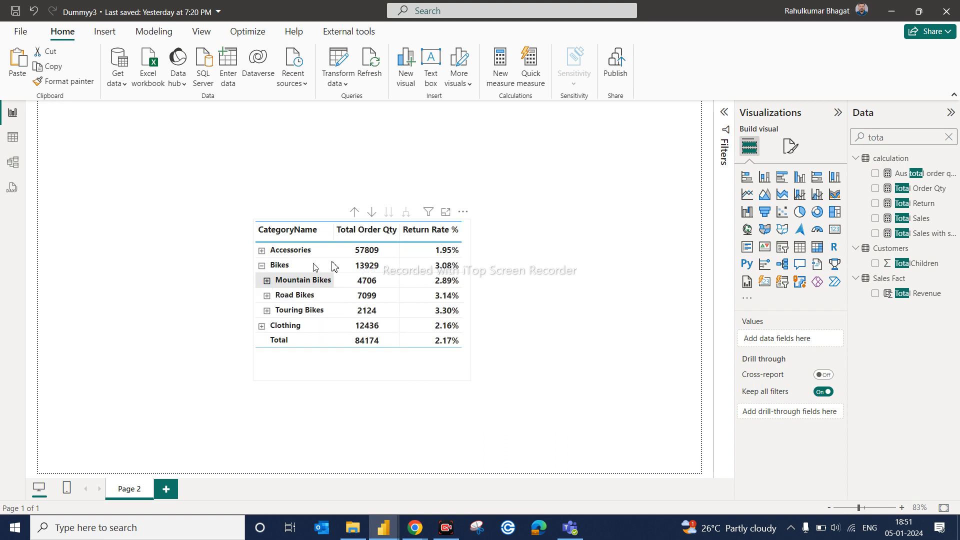
{"action": "left_click", "coordinate": [431, 369]}
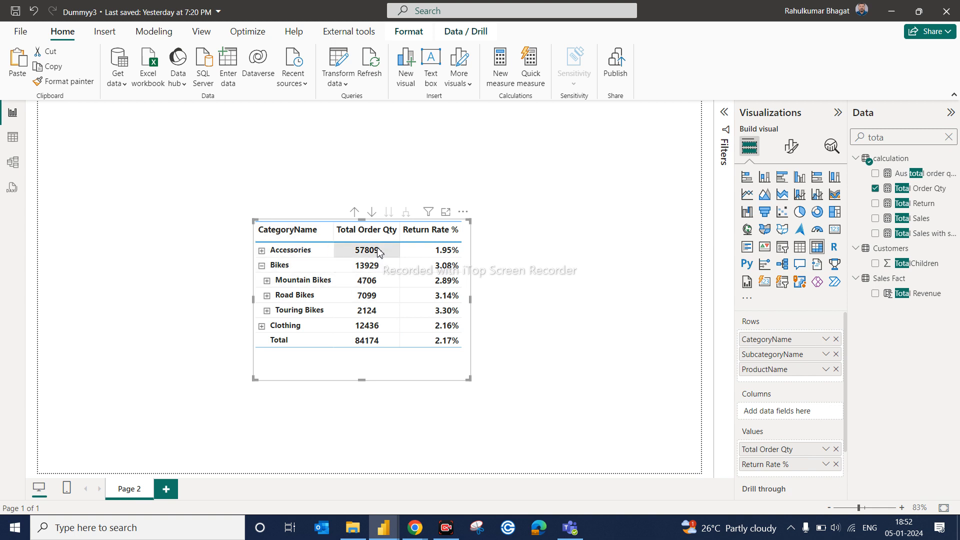
{"action": "left_click", "coordinate": [454, 252]}
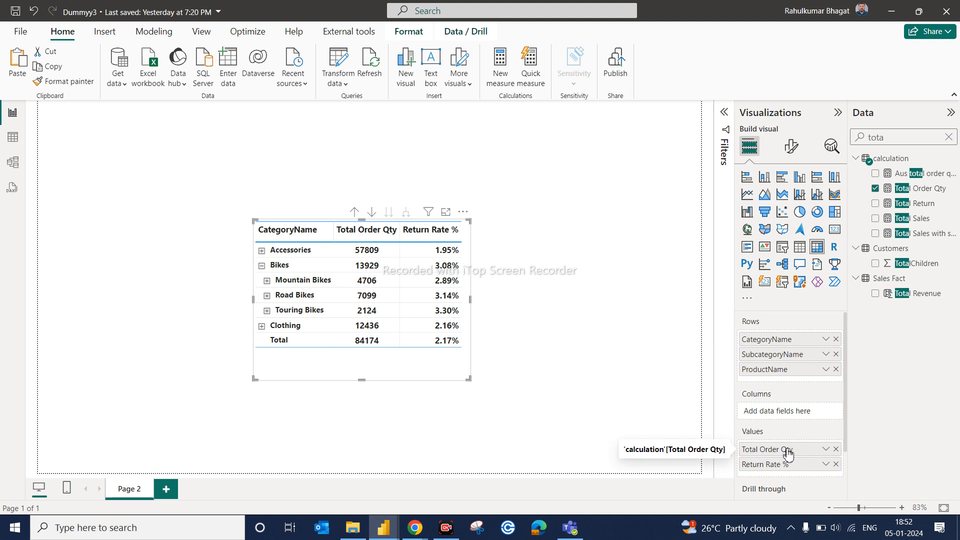
{"action": "left_click", "coordinate": [826, 449]}
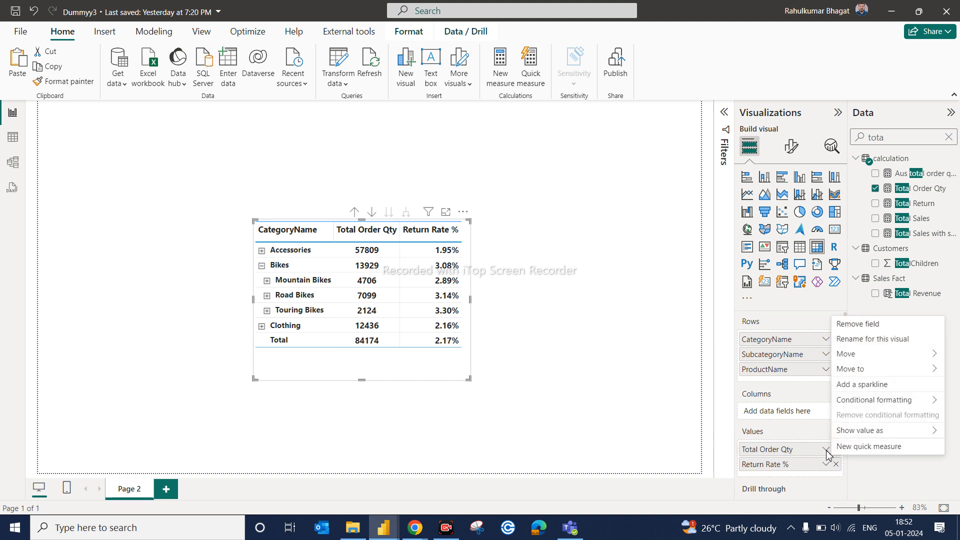
{"action": "mouse_move", "coordinate": [860, 404]}
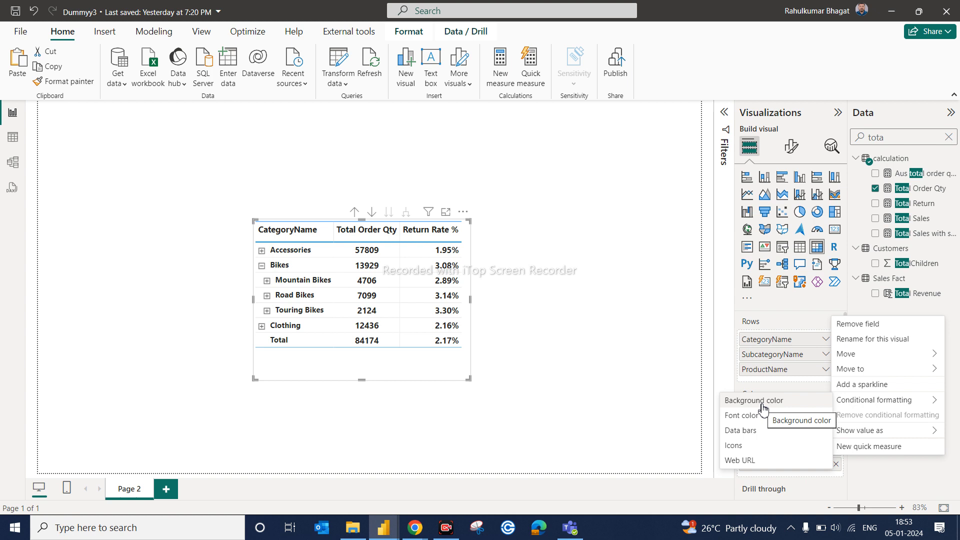
{"action": "left_click", "coordinate": [647, 380]}
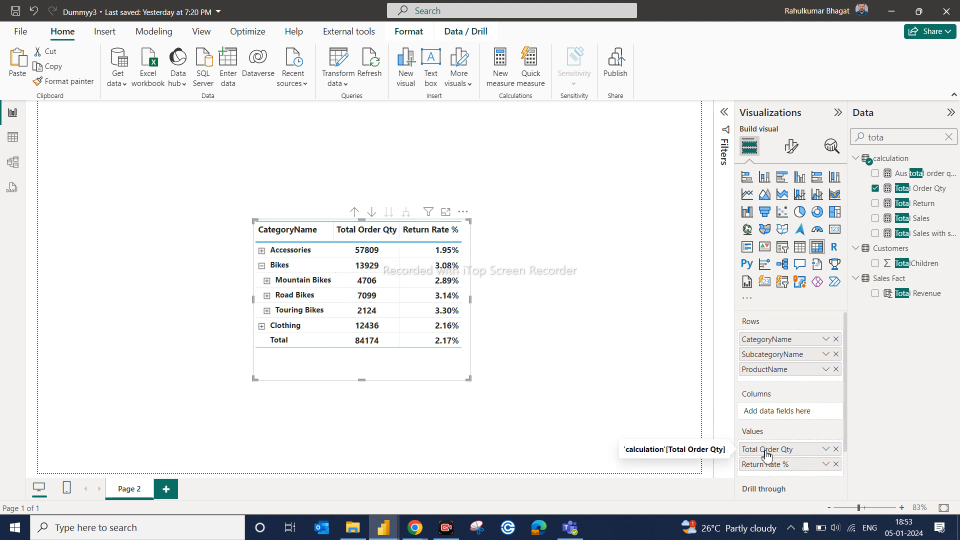
Apply data bars to Total Order Qty with the default lowest-to-highest scale, blue positive bars and left-to-right direction
{"action": "left_click", "coordinate": [826, 450]}
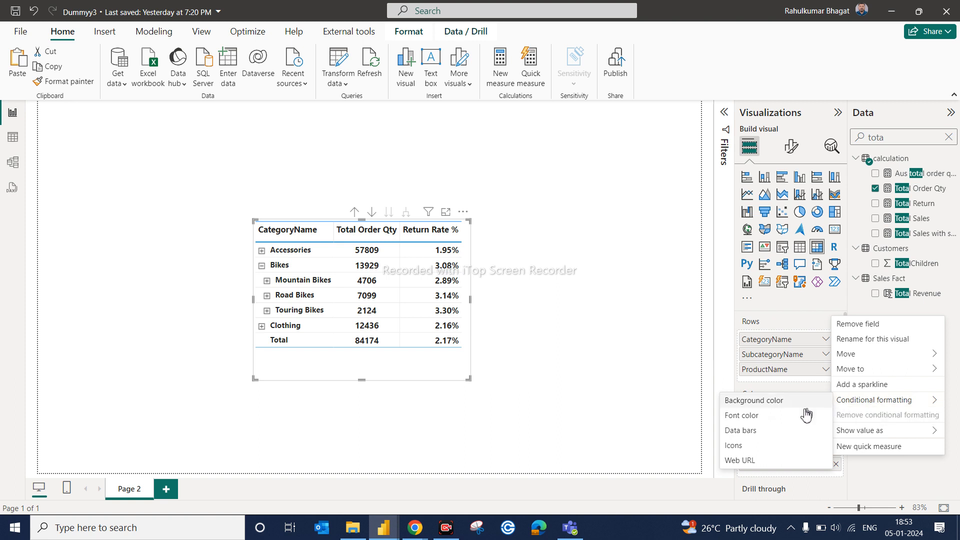
{"action": "left_click", "coordinate": [745, 431]}
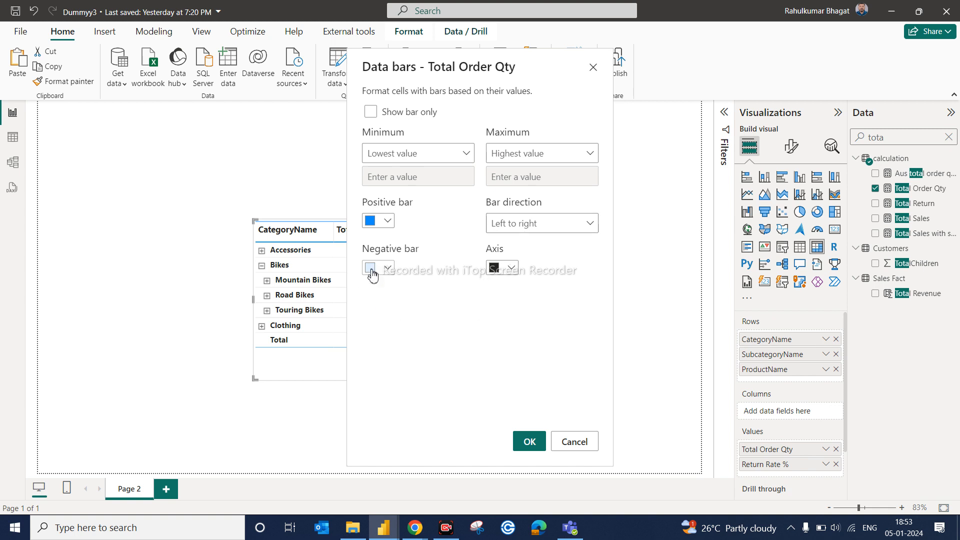
{"action": "left_click", "coordinate": [530, 445]}
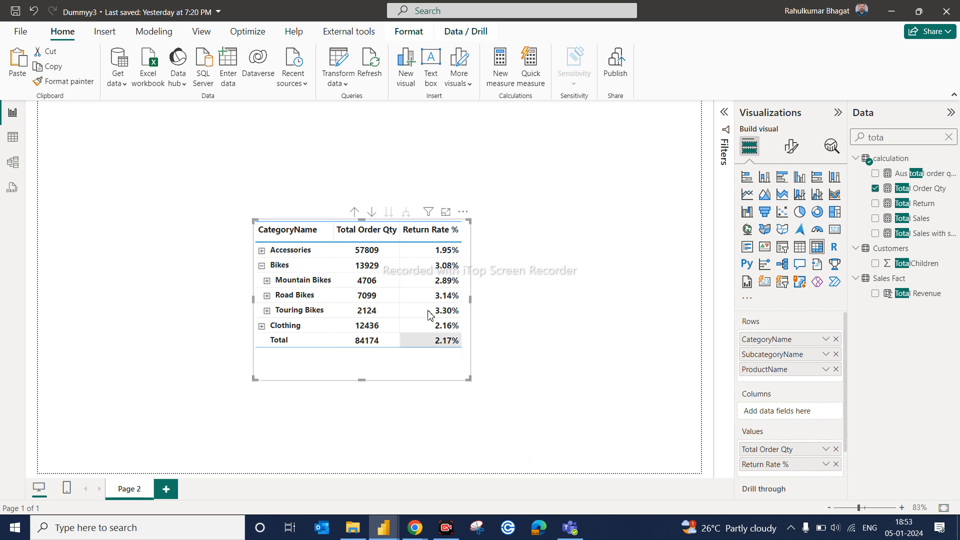
Expand Accessories to its subcategories, inspect the products under Bike Racks, and enlarge the matrix in width and height
{"action": "left_click", "coordinate": [262, 251]}
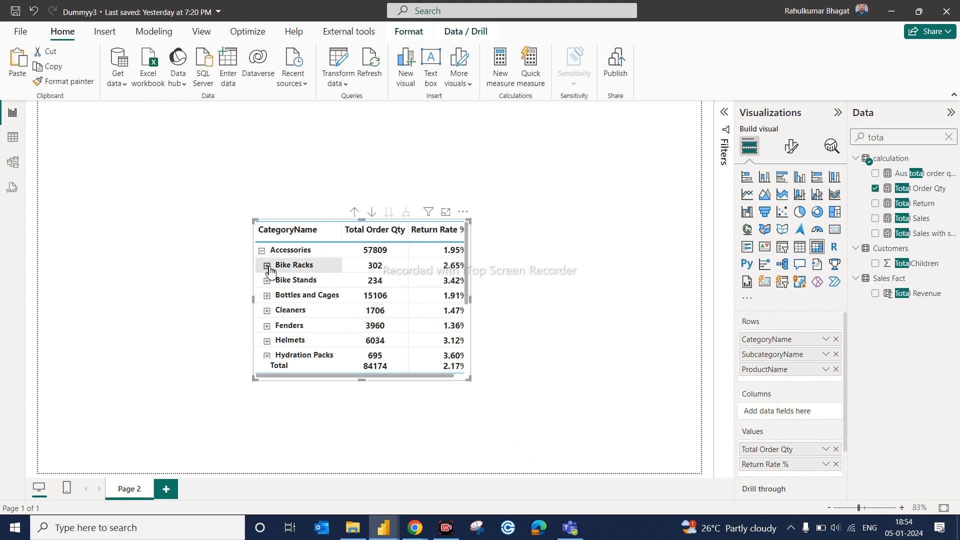
{"action": "left_click", "coordinate": [267, 266]}
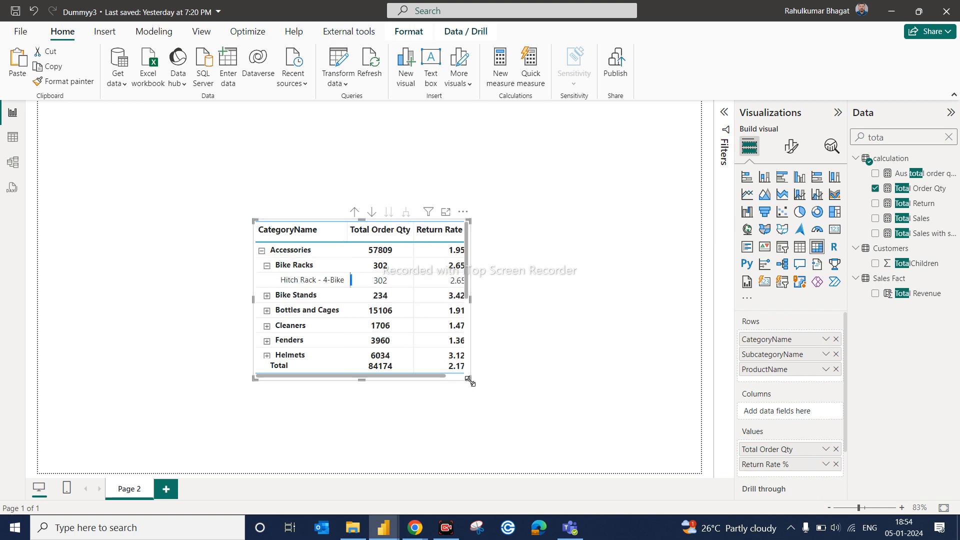
{"action": "left_click_drag", "start_coordinate": [470, 381], "coordinate": [549, 416]}
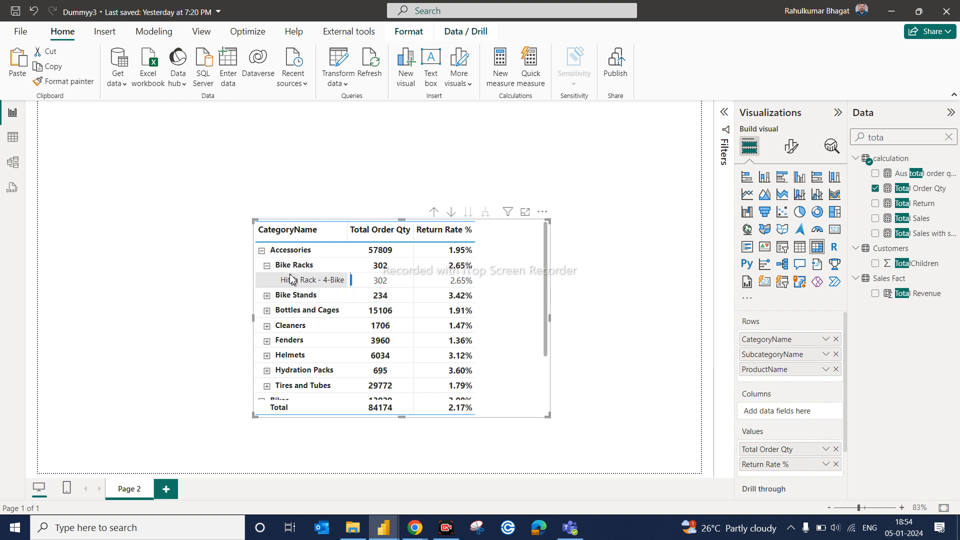
{"action": "left_click", "coordinate": [268, 266]}
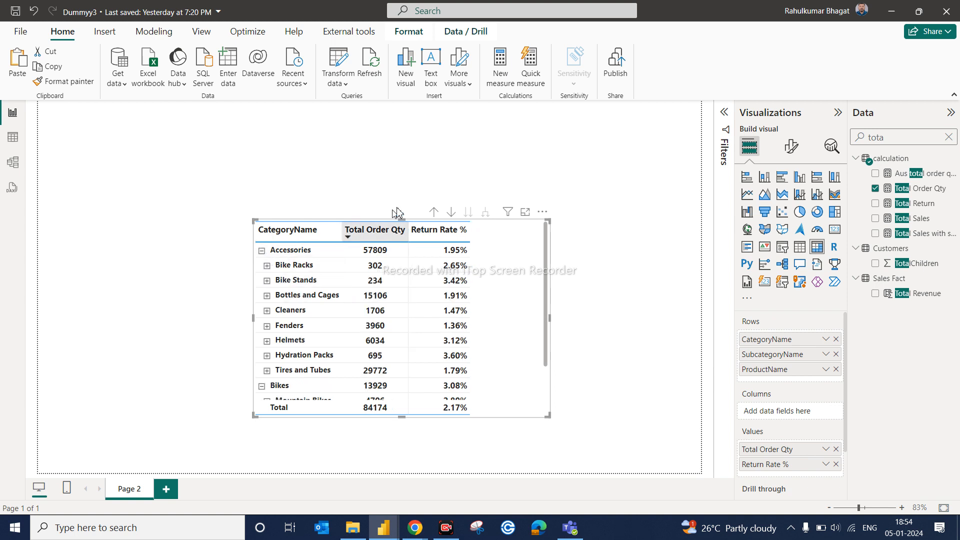
Drill the matrix up to category level and deselect it
{"action": "left_click", "coordinate": [441, 213]}
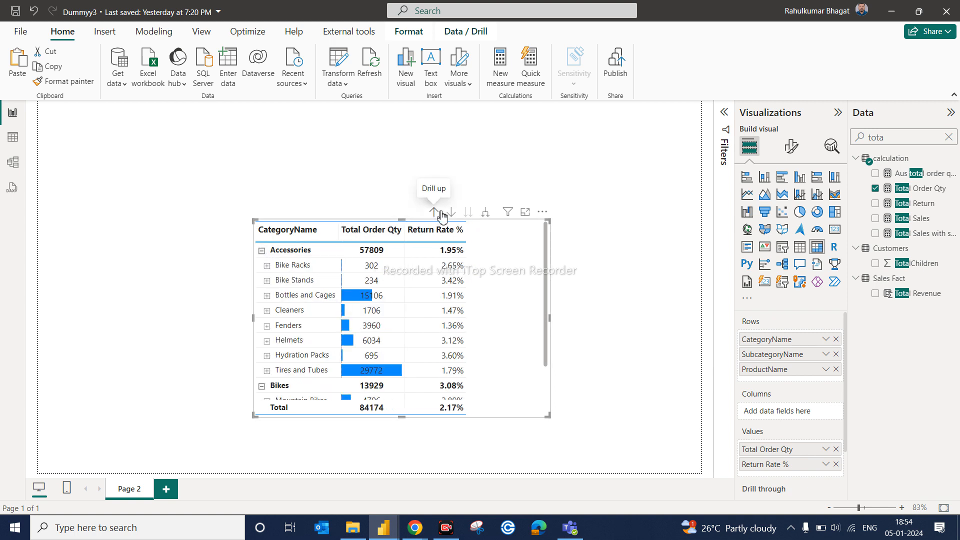
{"action": "left_click", "coordinate": [435, 212]}
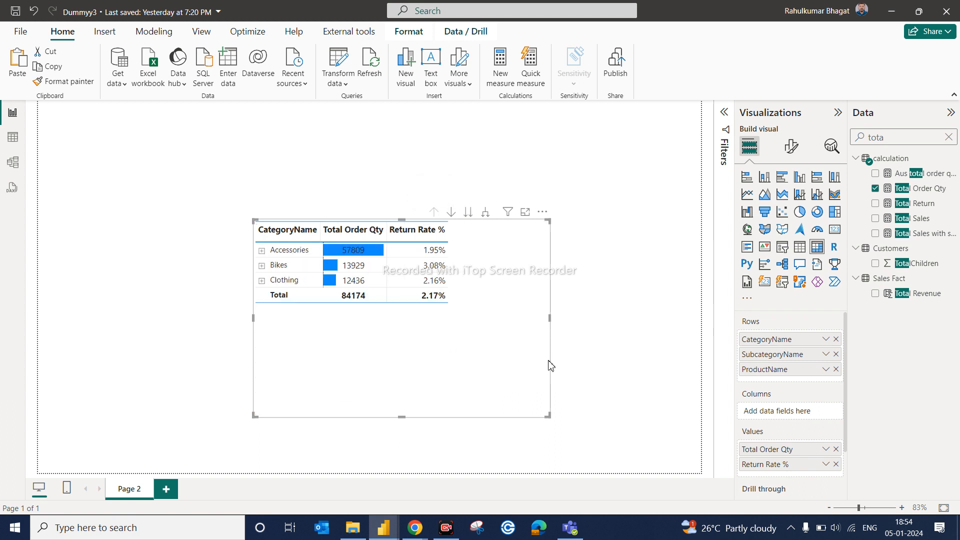
{"action": "left_click", "coordinate": [633, 360]}
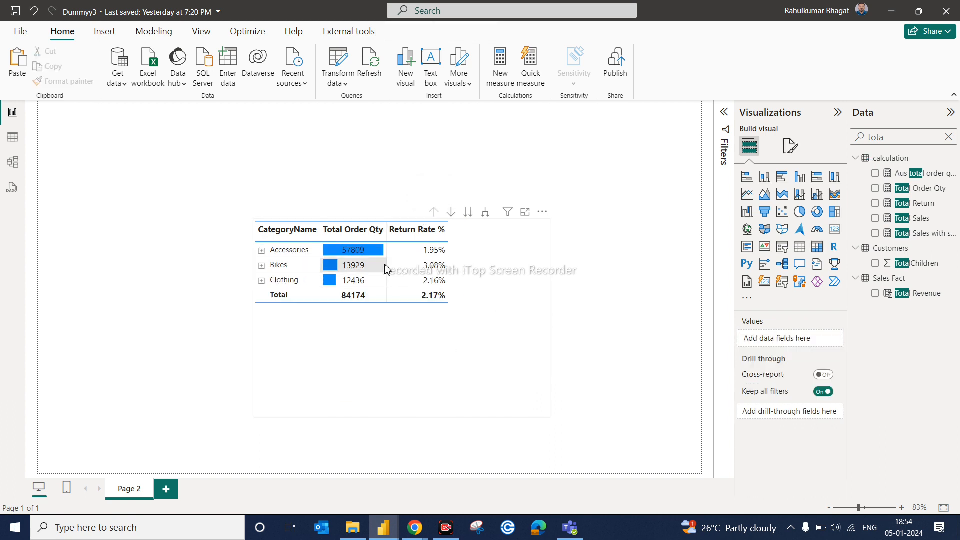
Expand all categories down one level to subcategories and sort the matrix by Total Order Qty
{"action": "left_click", "coordinate": [486, 212]}
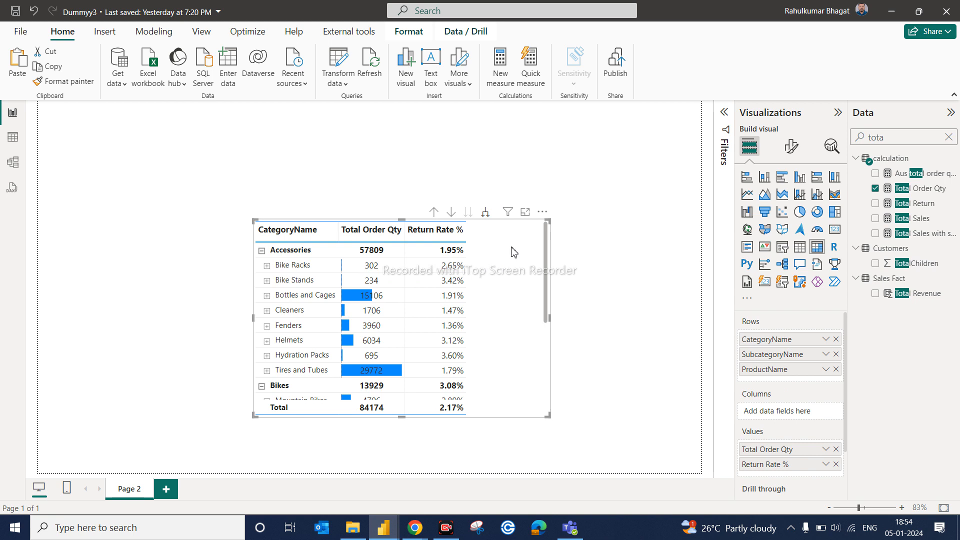
{"action": "left_click", "coordinate": [544, 214]}
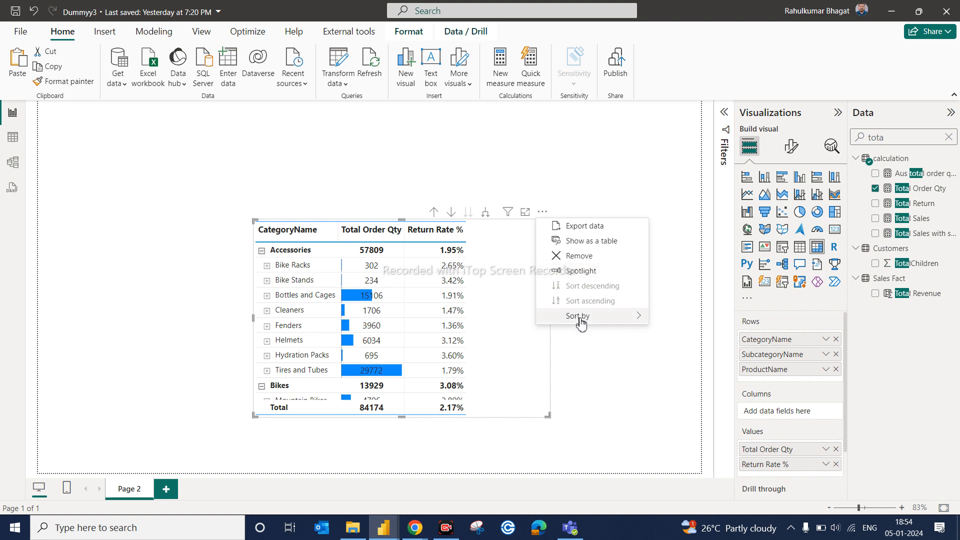
{"action": "mouse_move", "coordinate": [580, 323]}
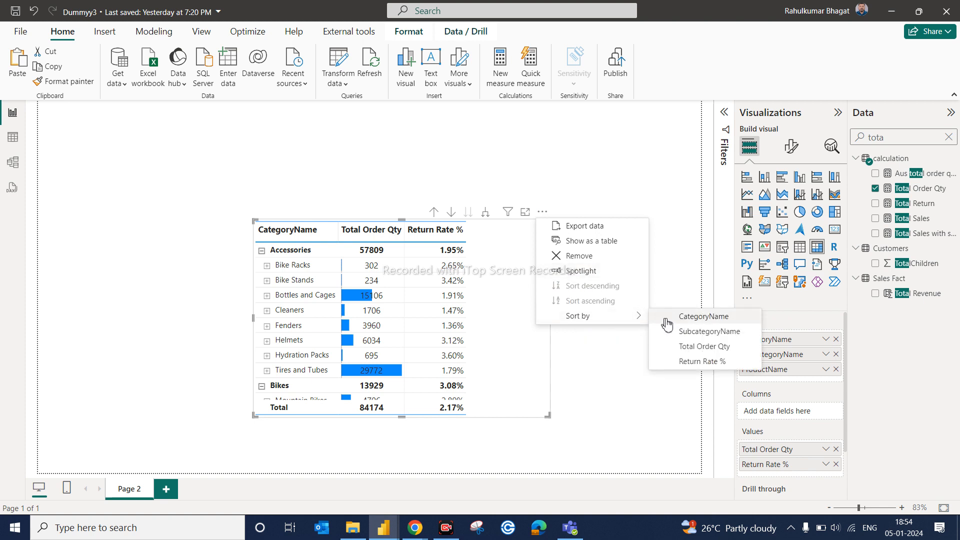
{"action": "left_click", "coordinate": [696, 346]}
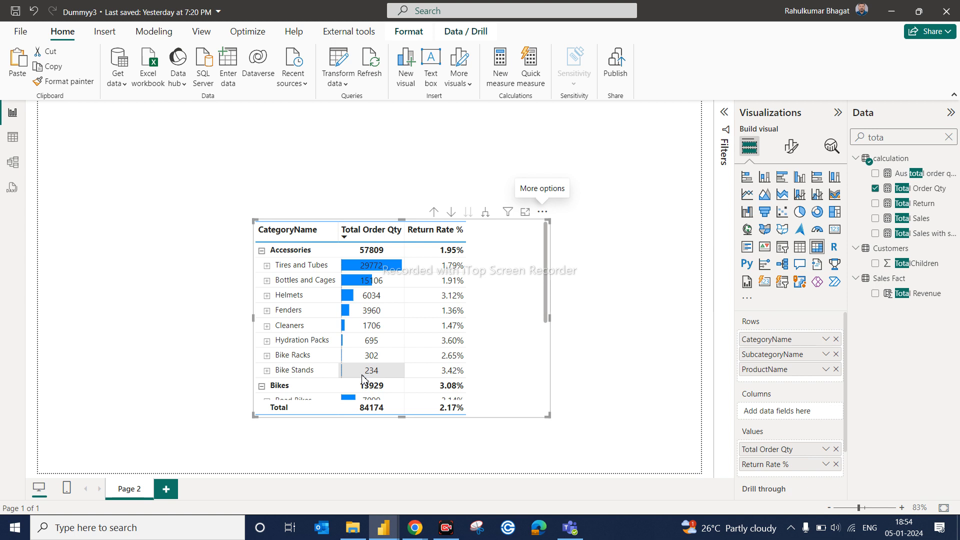
Drill the matrix up to category level and apply default blue data bars to Return Rate %
{"action": "left_click", "coordinate": [434, 212]}
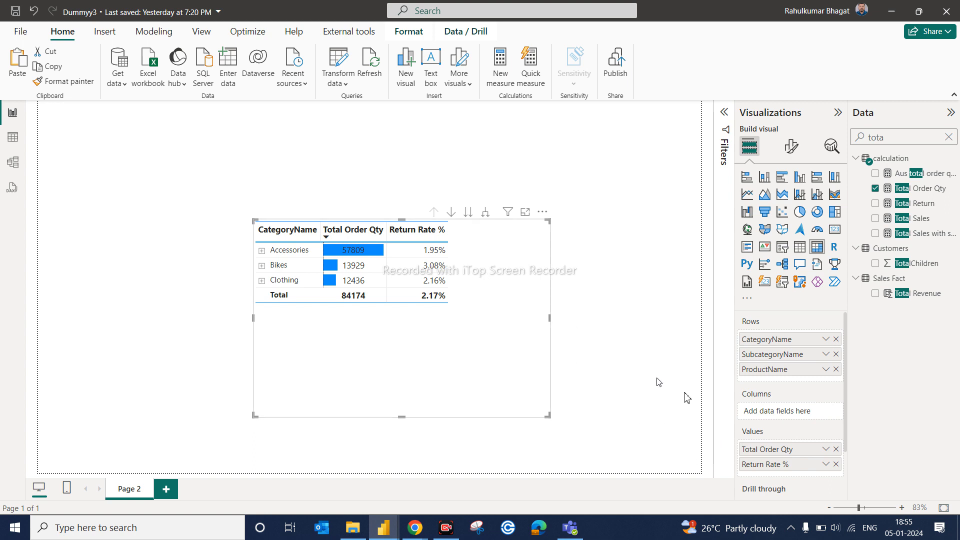
{"action": "left_click", "coordinate": [826, 464]}
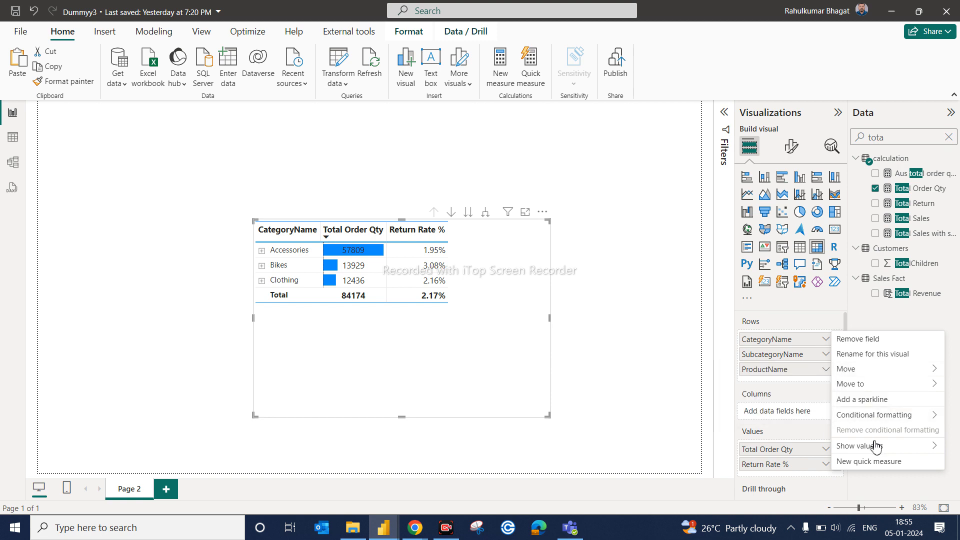
{"action": "mouse_move", "coordinate": [873, 415]}
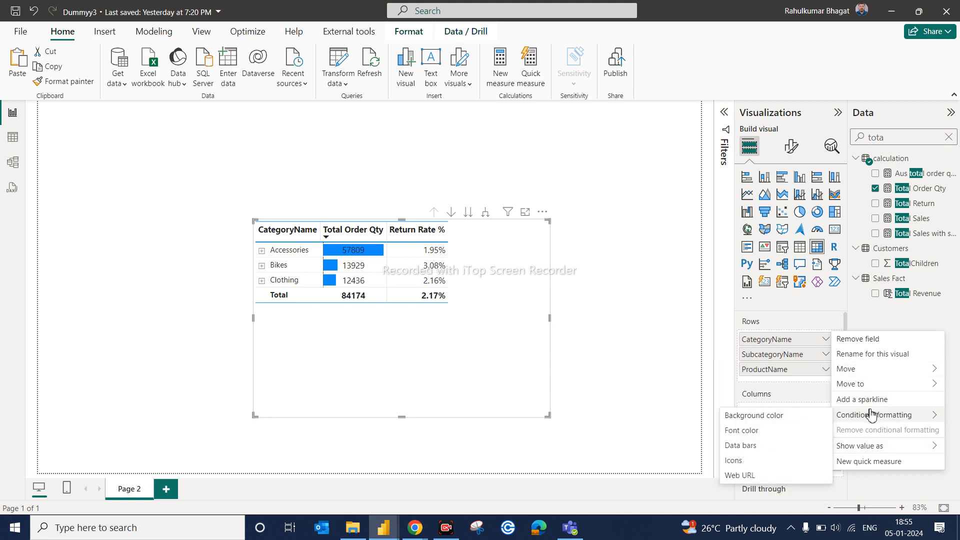
{"action": "left_click", "coordinate": [750, 451]}
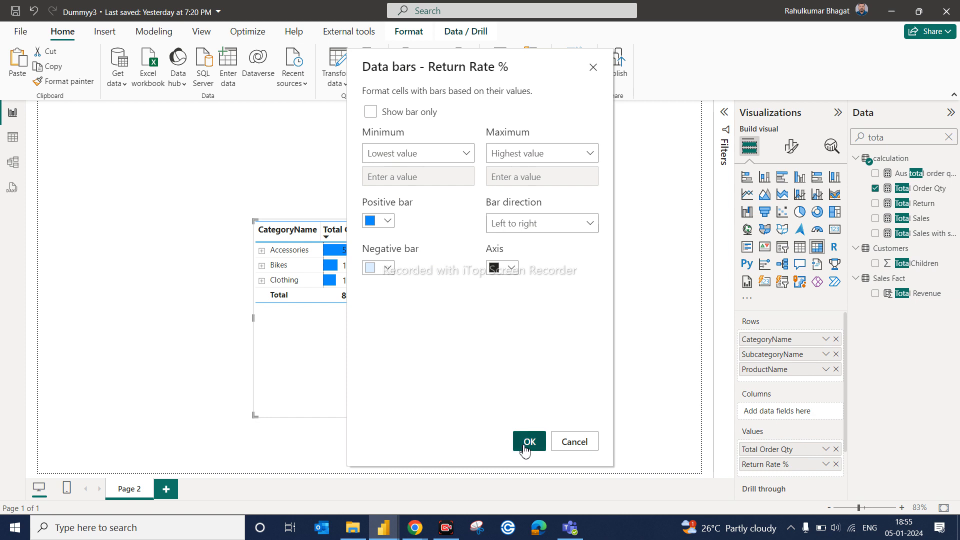
{"action": "left_click", "coordinate": [524, 450]}
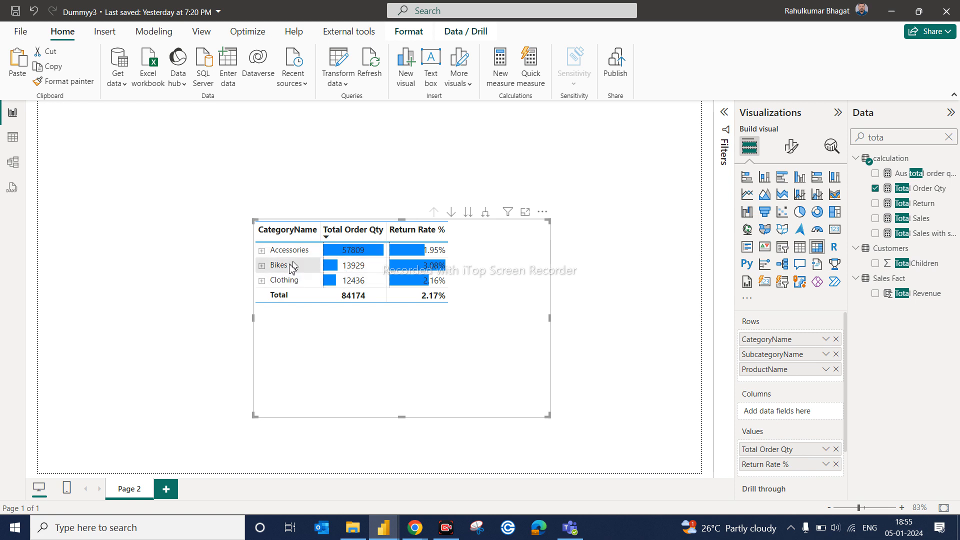
Expand the Bikes category and its Road Bikes subcategory to list the individual products
{"action": "left_click", "coordinate": [261, 265]}
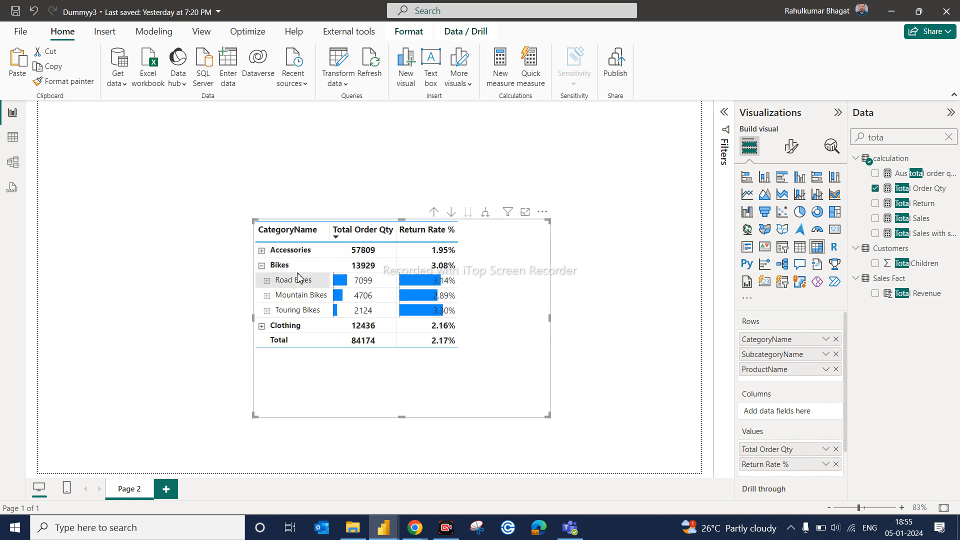
{"action": "left_click", "coordinate": [268, 281]}
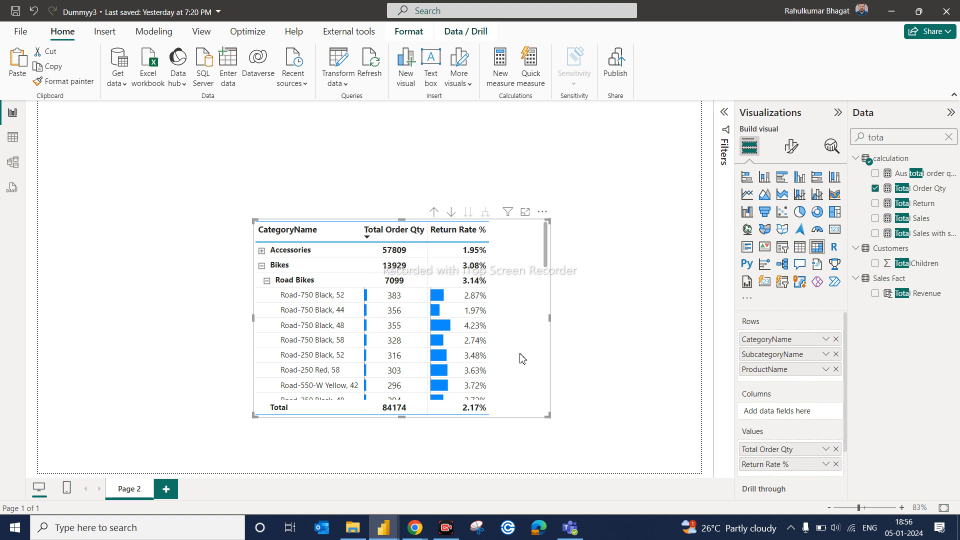
Open icon conditional formatting for Total Order Qty and delete the second and third rules
{"action": "left_click", "coordinate": [826, 450]}
{"action": "mouse_move", "coordinate": [844, 402]}
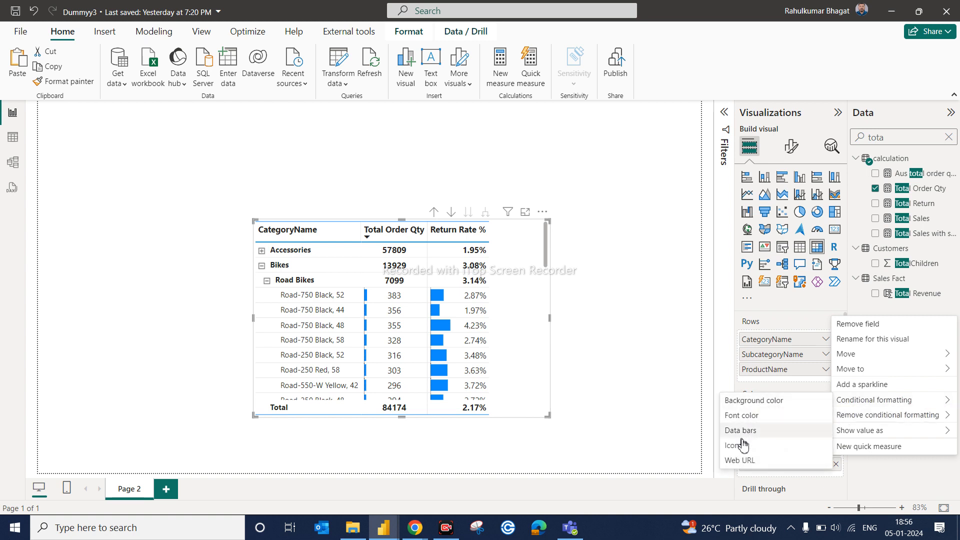
{"action": "left_click", "coordinate": [742, 451]}
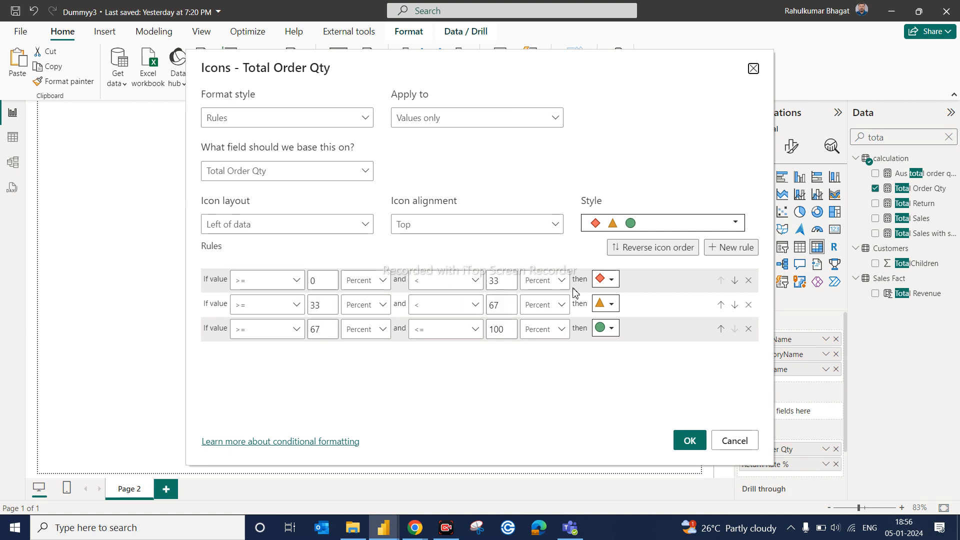
{"action": "left_click", "coordinate": [749, 328]}
{"action": "left_click", "coordinate": [749, 306]}
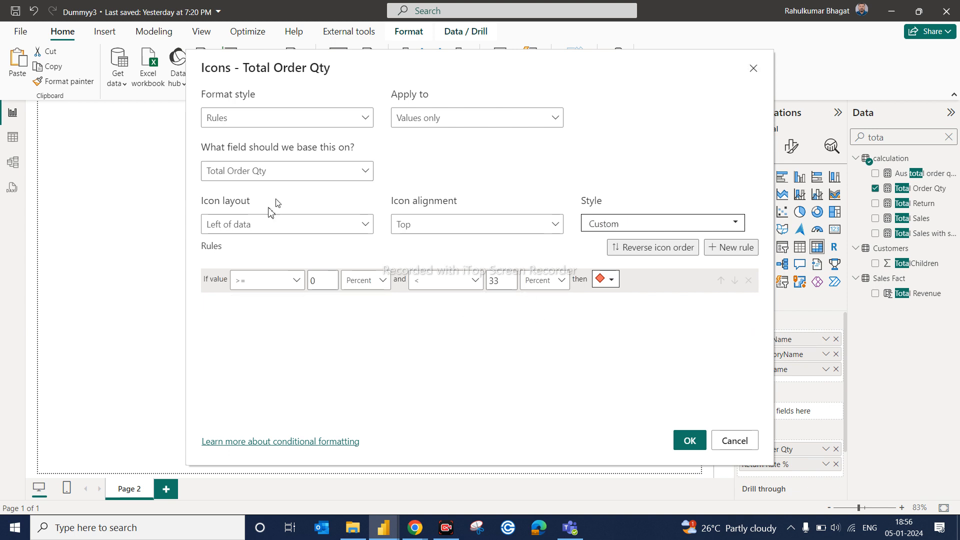
Set the icon layout to Right of data and keep the icon alignment at Top
{"action": "left_click", "coordinate": [245, 225]}
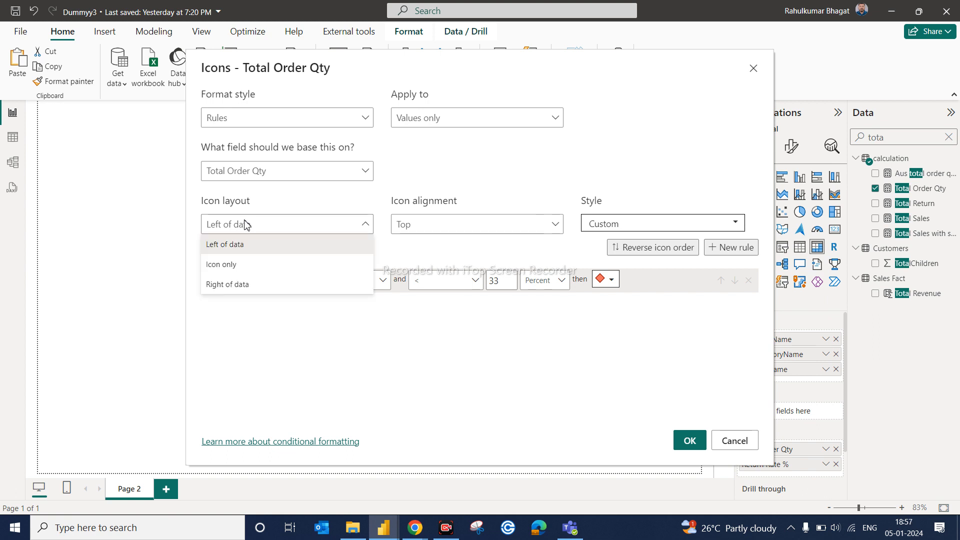
{"action": "left_click", "coordinate": [237, 282]}
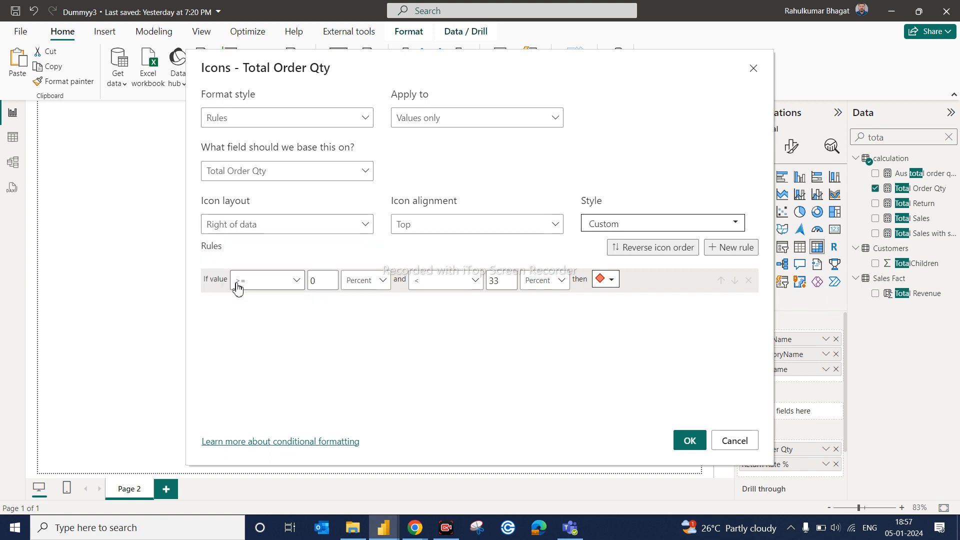
{"action": "left_click", "coordinate": [439, 225]}
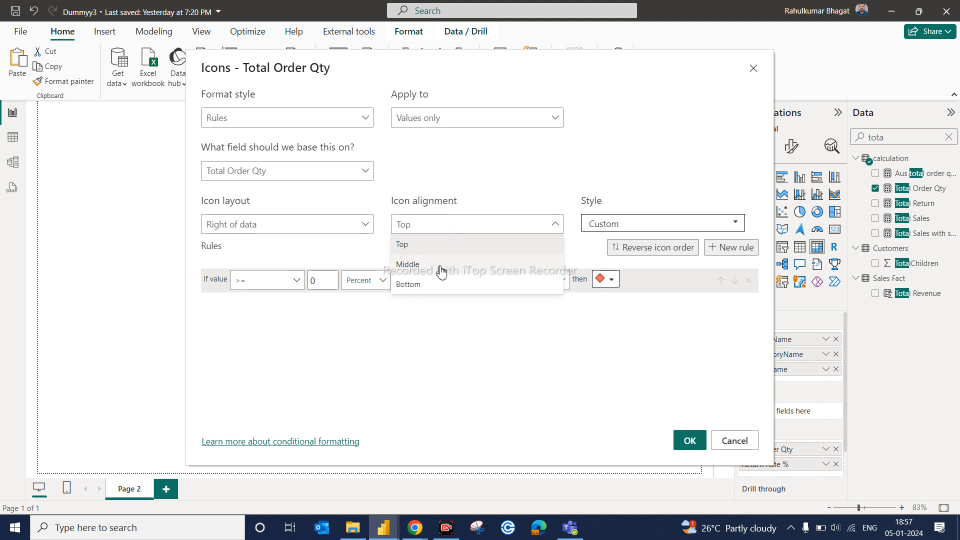
{"action": "left_click", "coordinate": [446, 245]}
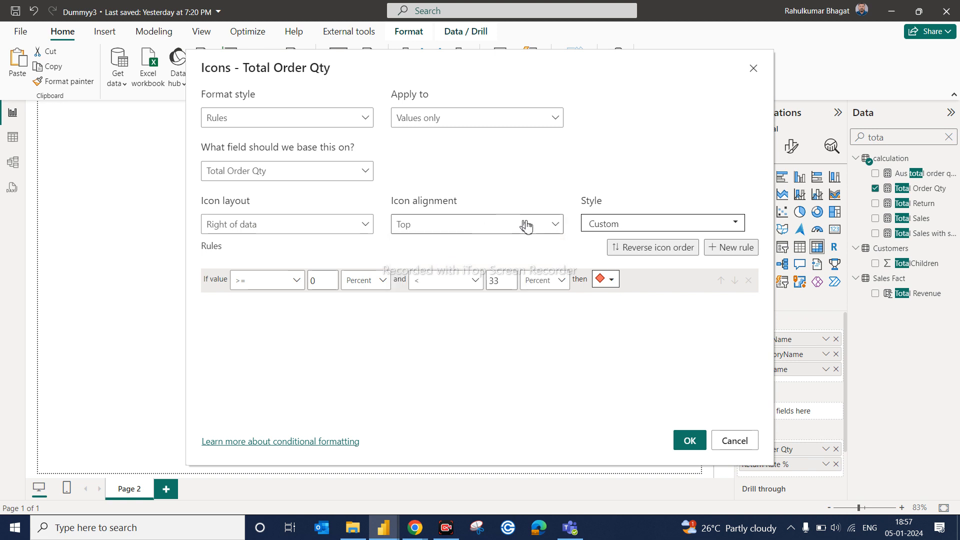
Choose the red diamond, orange triangle and green circle icon style, and delete its second and third rules
{"action": "left_click", "coordinate": [629, 224]}
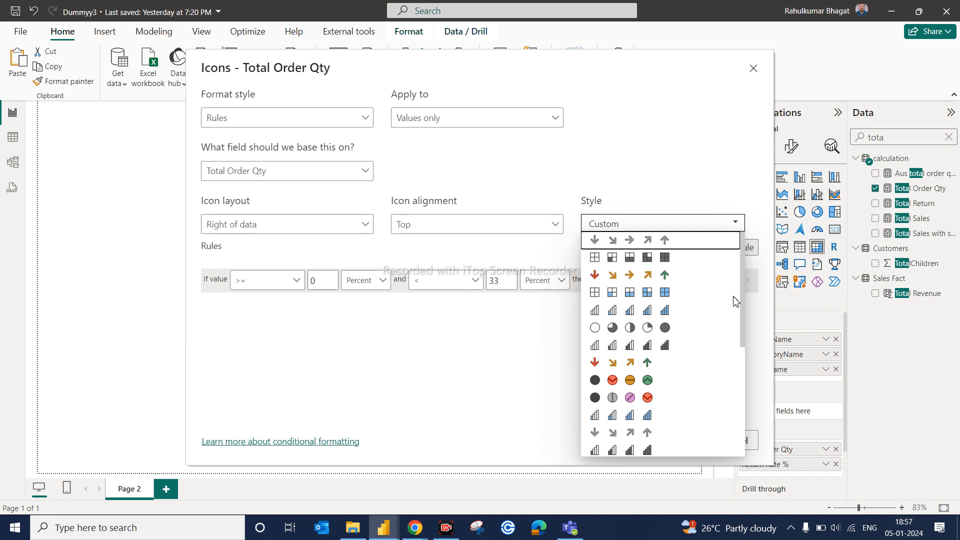
{"action": "scroll", "coordinate": [743, 363], "scroll_direction": "down", "scroll_amount": 4}
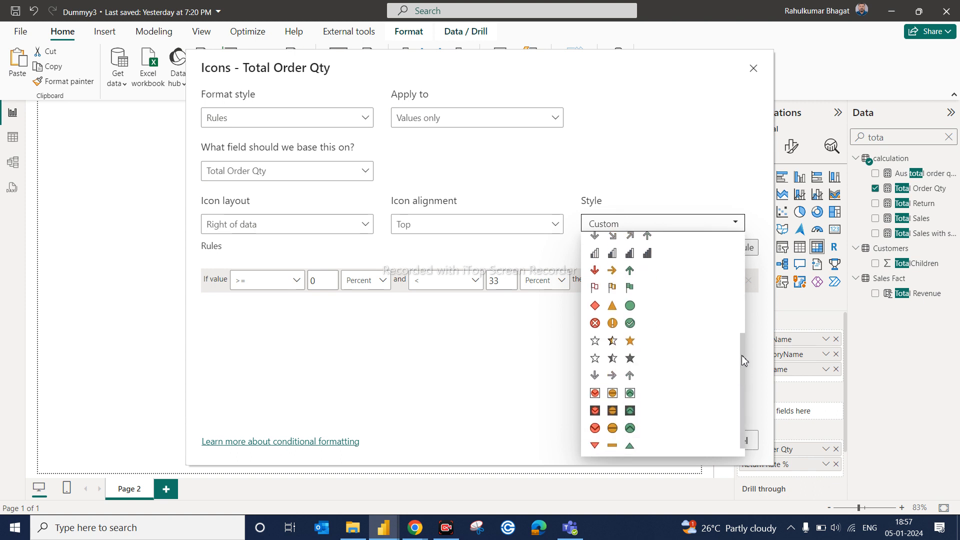
{"action": "left_click_drag", "start_coordinate": [743, 355], "coordinate": [739, 281]}
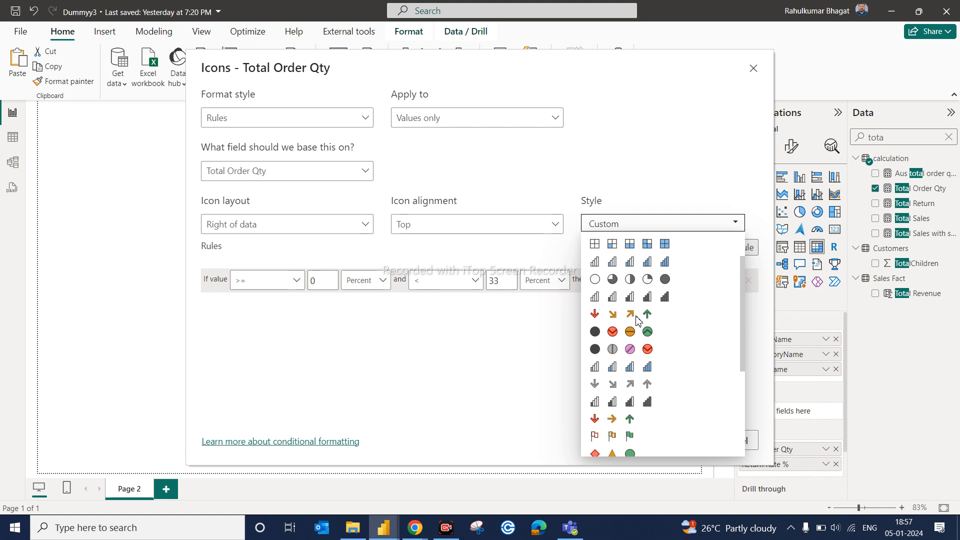
{"action": "left_click", "coordinate": [610, 456]}
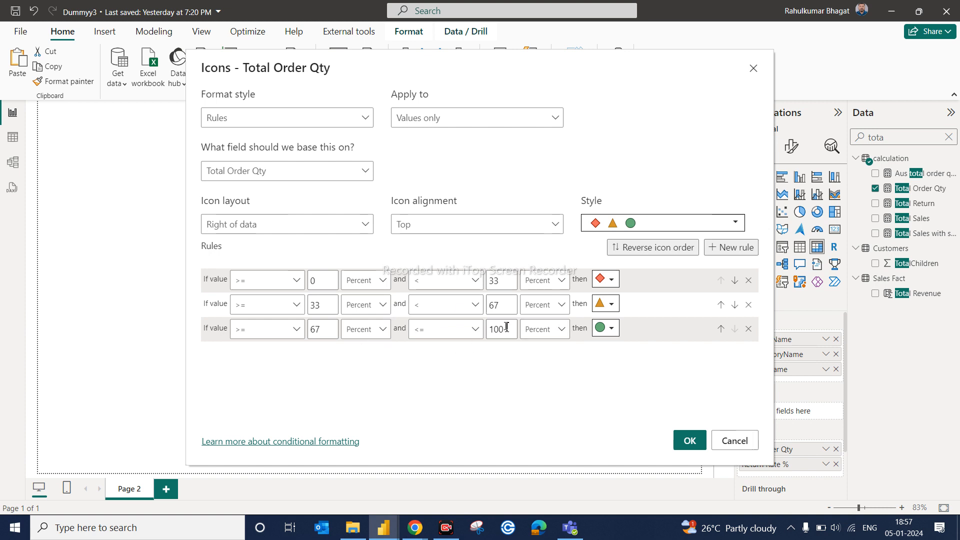
{"action": "left_click", "coordinate": [749, 329]}
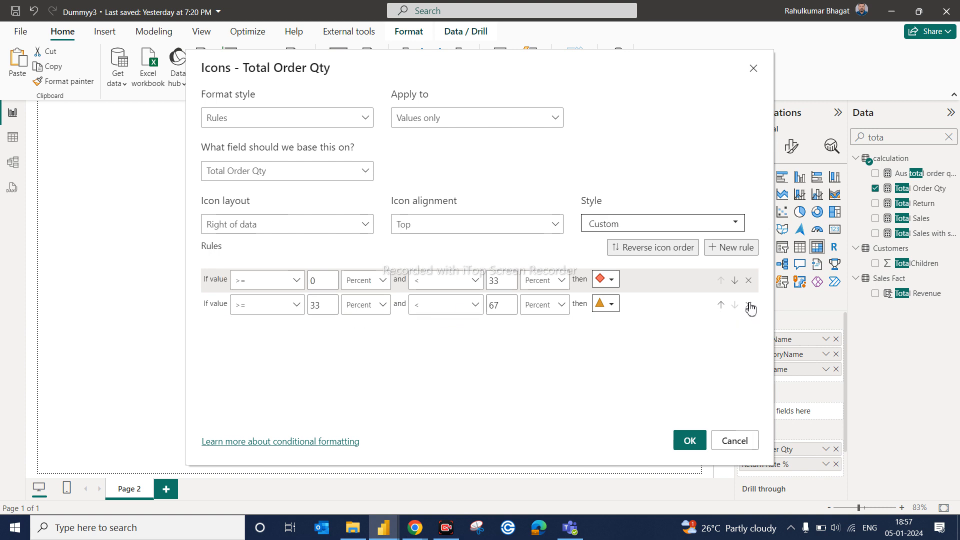
{"action": "left_click", "coordinate": [749, 305]}
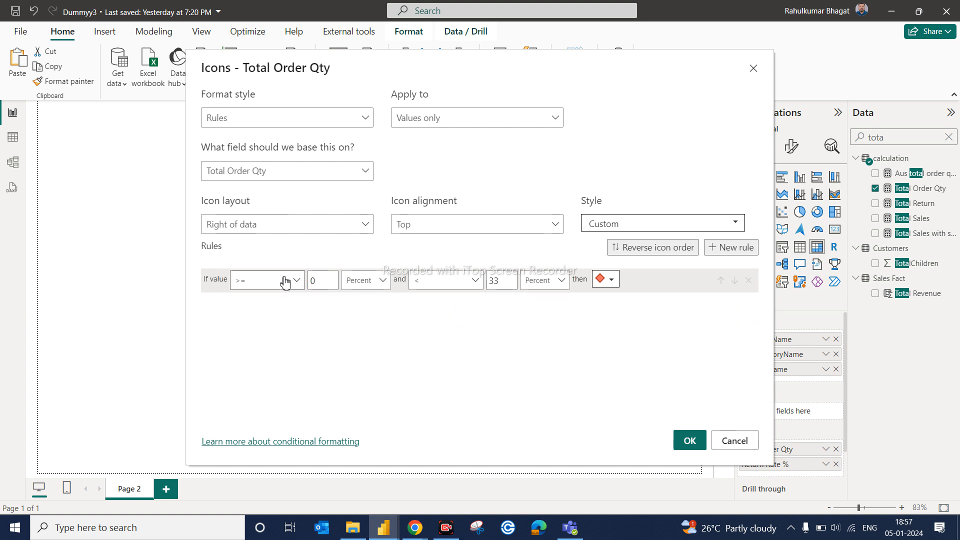
Set the remaining rule's lower bound to 500 as a Number and its upper bound to 800
{"action": "double_click", "coordinate": [317, 281]}
{"action": "type", "text": "500"}
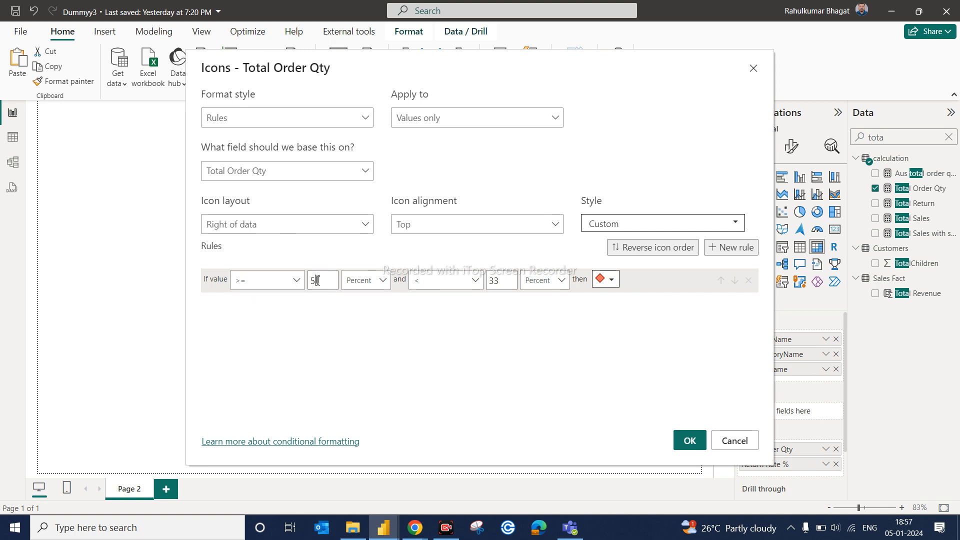
{"action": "left_click", "coordinate": [376, 287]}
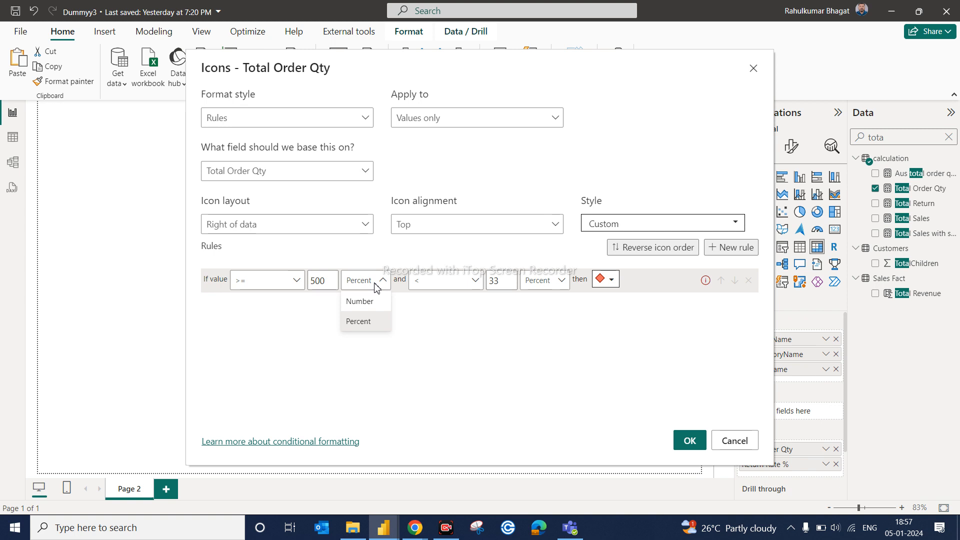
{"action": "left_click", "coordinate": [364, 305]}
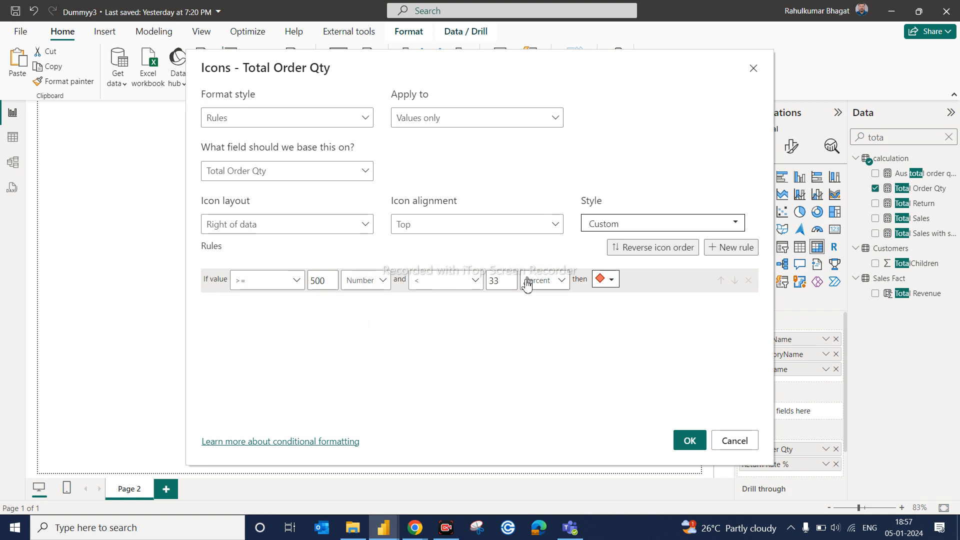
{"action": "left_click", "coordinate": [499, 280]}
{"action": "key", "text": "BackSpace"}
{"action": "key", "text": "BackSpace"}
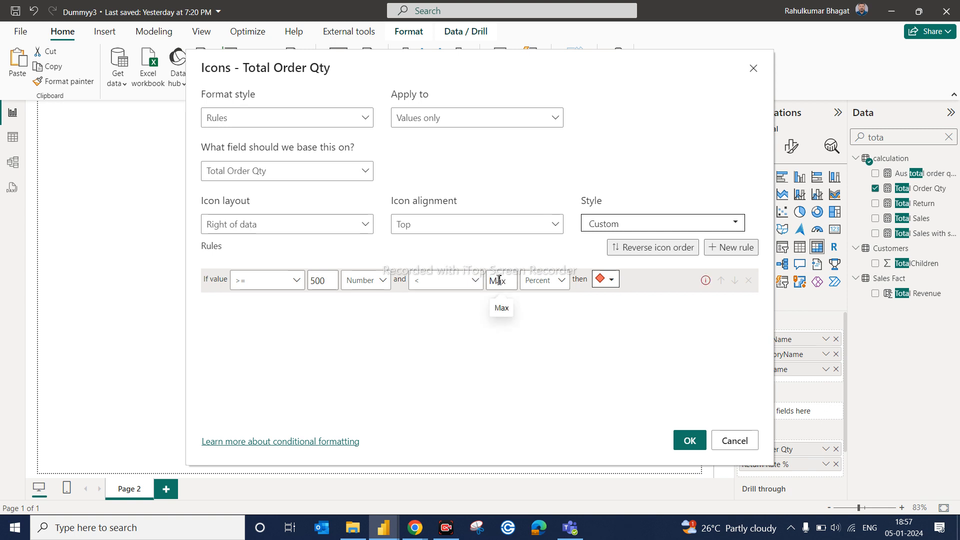
{"action": "type", "text": "800"}
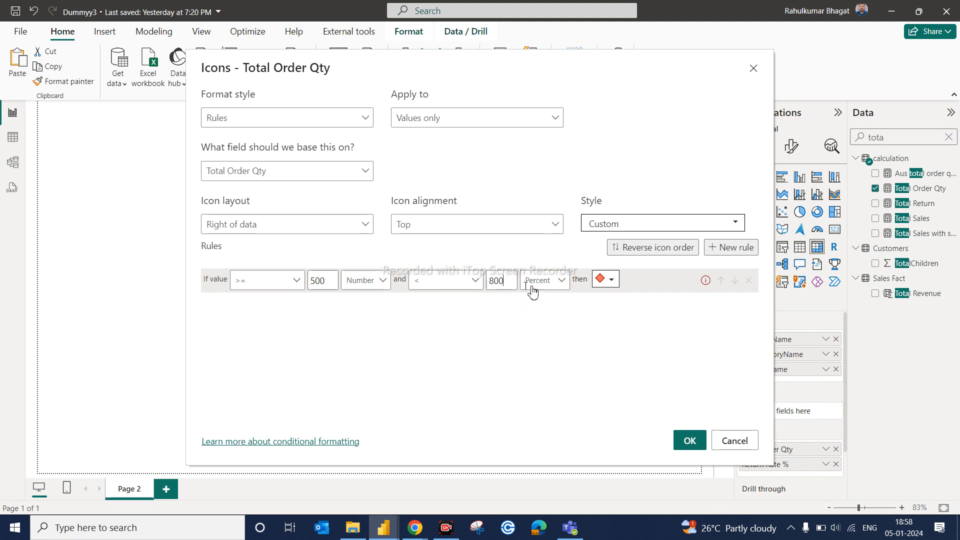
Change the rule's icon to a green circle and apply the icon formatting to Total Order Qty
{"action": "left_click", "coordinate": [614, 282]}
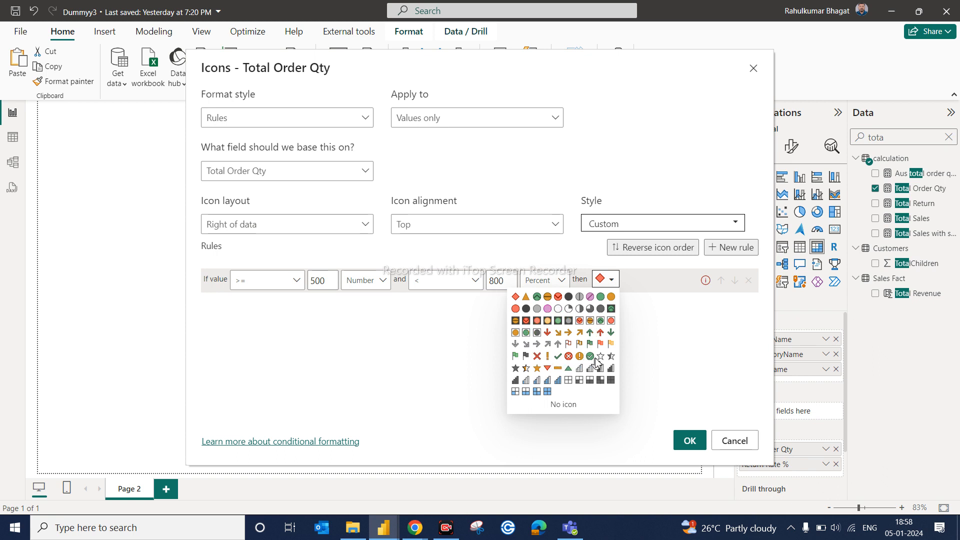
{"action": "left_click", "coordinate": [601, 297]}
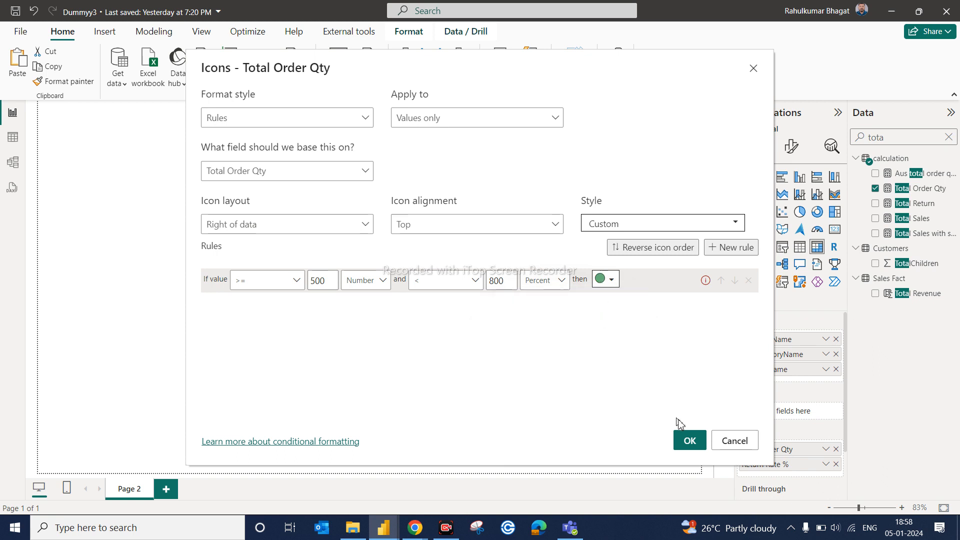
{"action": "left_click", "coordinate": [688, 441]}
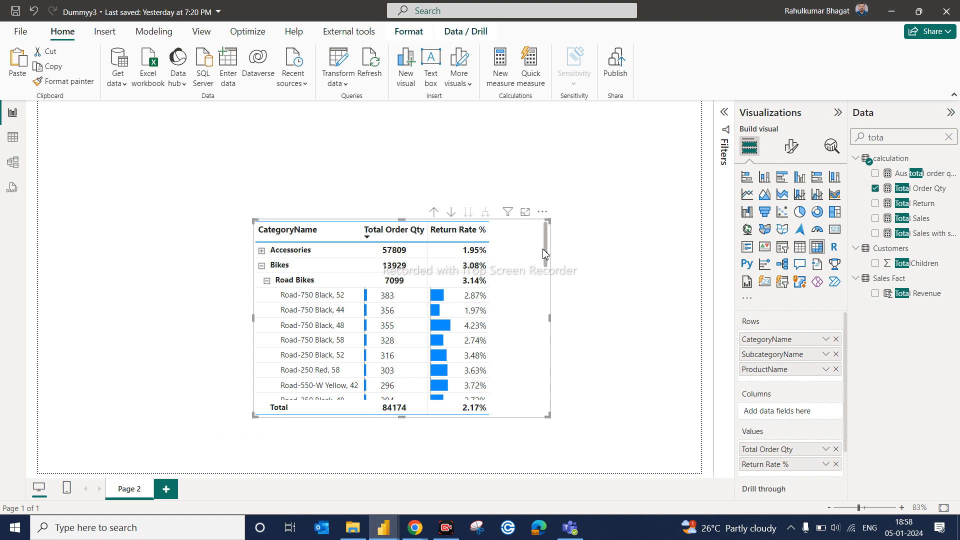
Collapse the Road Bikes subcategory and expand Mountain Bikes to check the icons on its products
{"action": "mouse_move", "coordinate": [546, 254]}
{"action": "left_mouse_down"}
{"action": "mouse_move", "coordinate": [545, 280]}
{"action": "mouse_move", "coordinate": [547, 265]}
{"action": "left_mouse_up"}
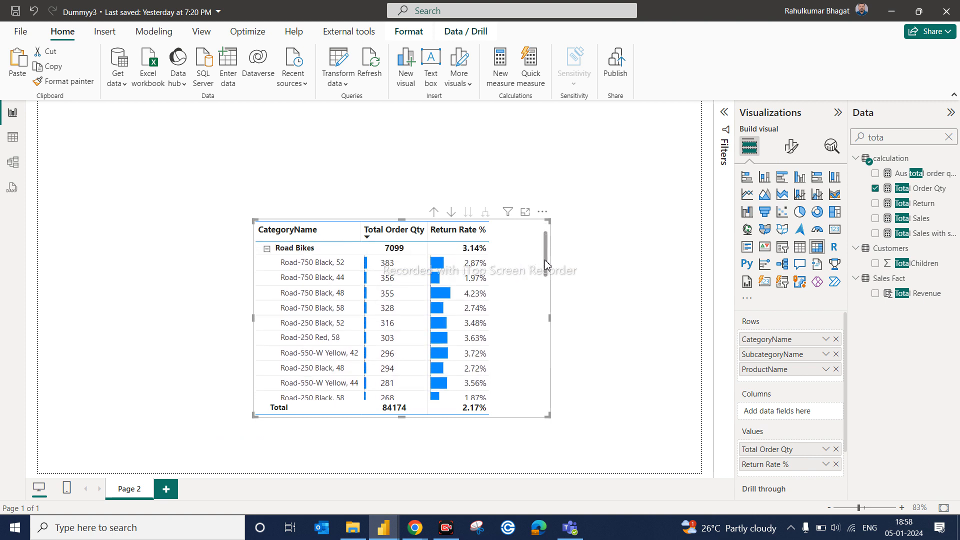
{"action": "left_click", "coordinate": [267, 249]}
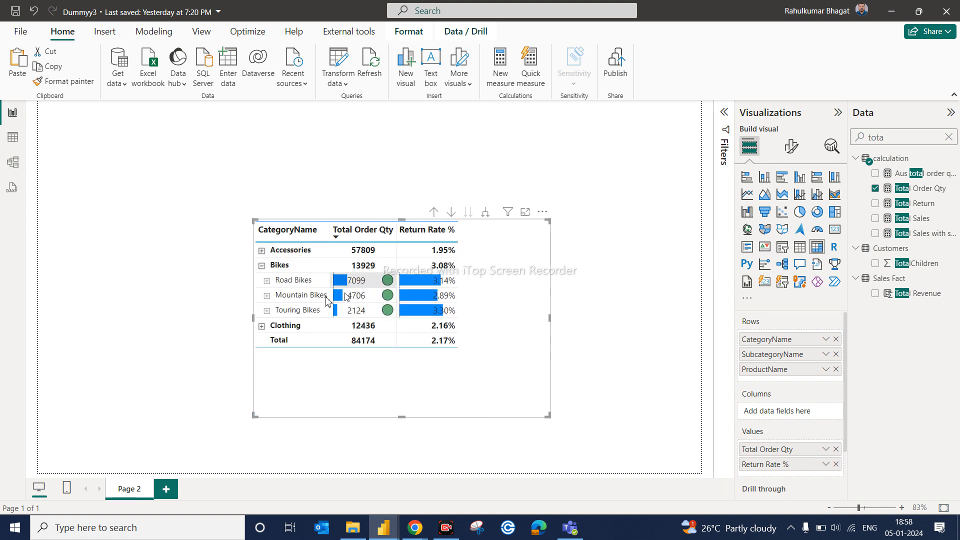
{"action": "left_click", "coordinate": [268, 297]}
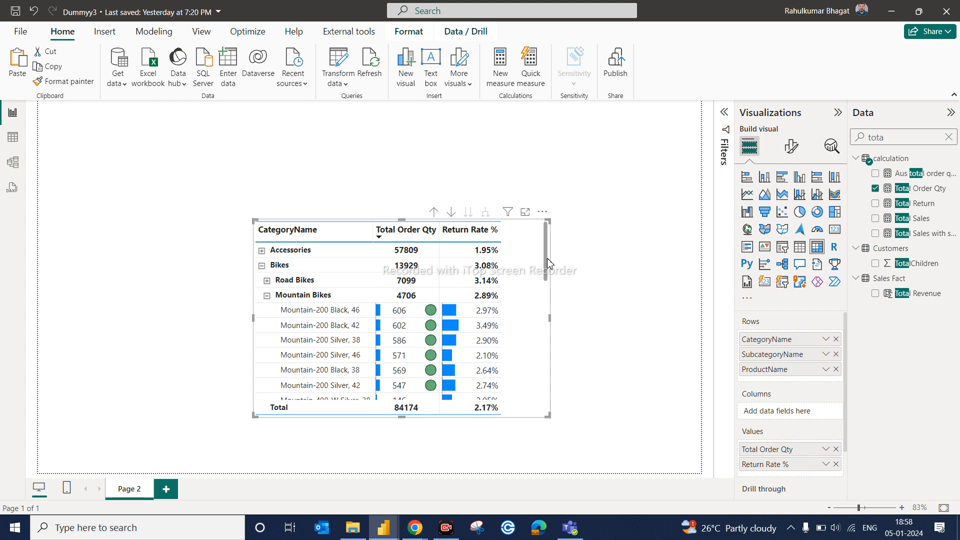
{"action": "mouse_move", "coordinate": [546, 261]}
{"action": "left_mouse_down"}
{"action": "mouse_move", "coordinate": [564, 387]}
{"action": "mouse_move", "coordinate": [555, 278]}
{"action": "left_mouse_up"}
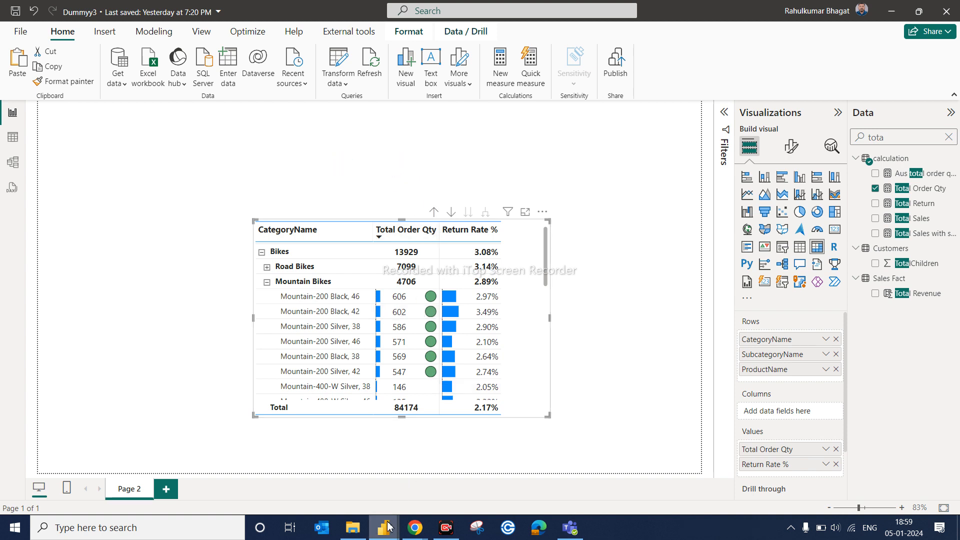
Switch to File Explorer, search the Downloads folder for aims, and open AIMS Dashboard 6.pbix
{"action": "left_click", "coordinate": [353, 531]}
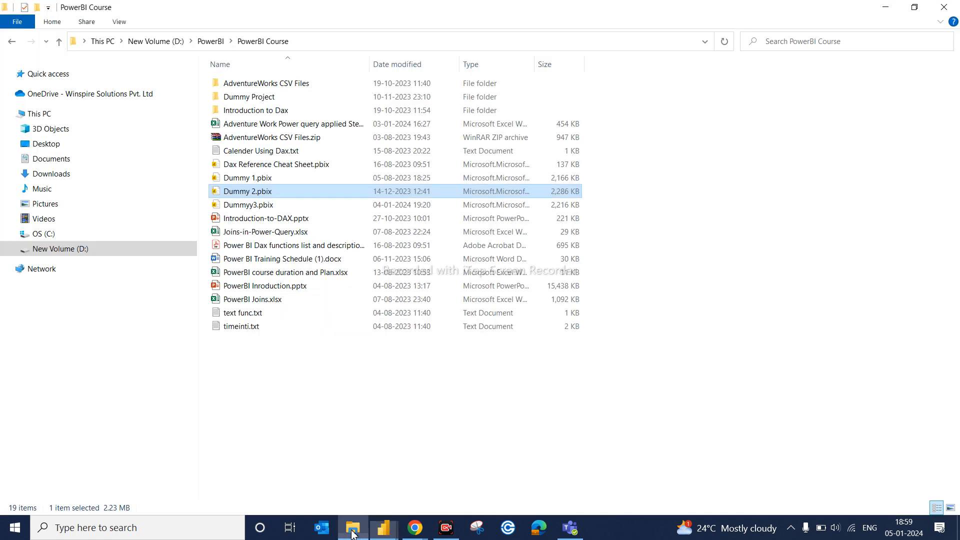
{"action": "left_click", "coordinate": [791, 42]}
{"action": "type", "text": "aims"}
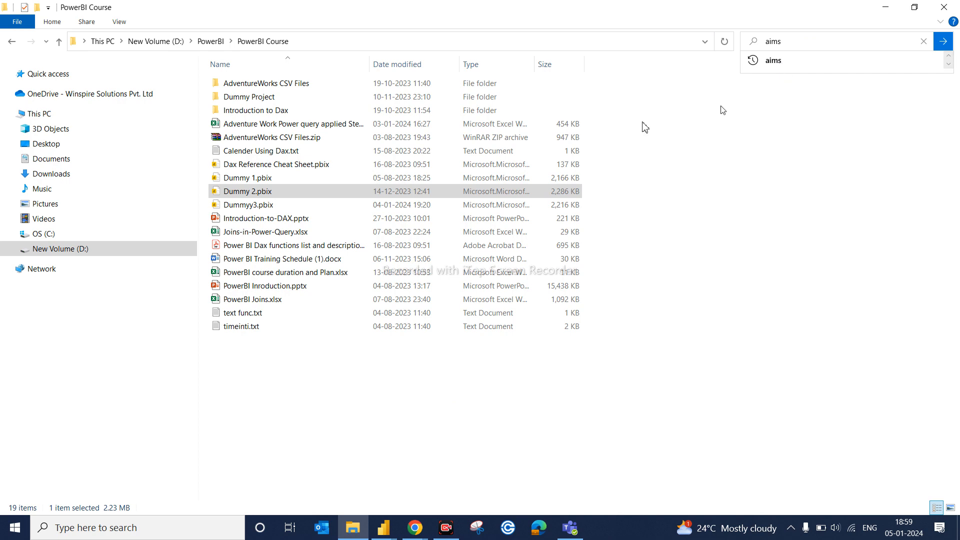
{"action": "left_click", "coordinate": [89, 180]}
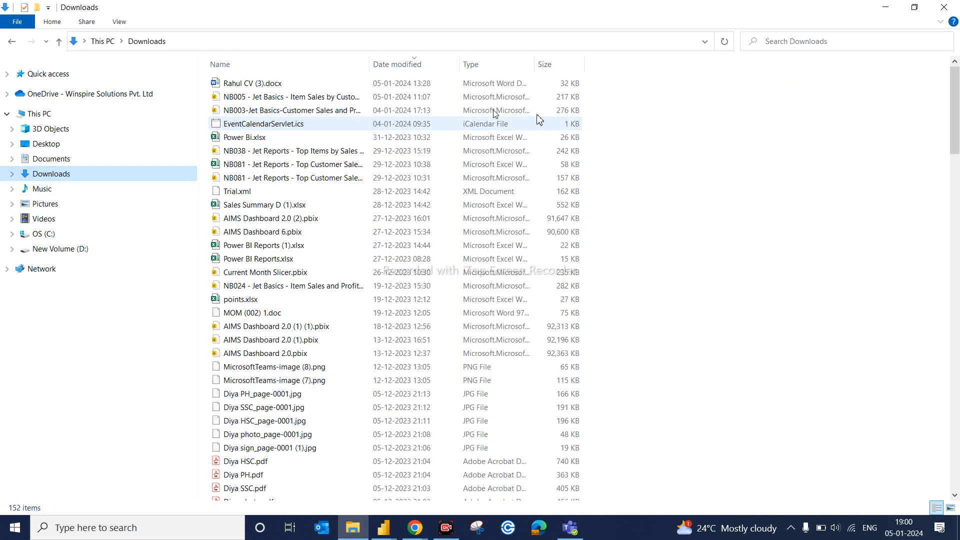
{"action": "left_click", "coordinate": [854, 38]}
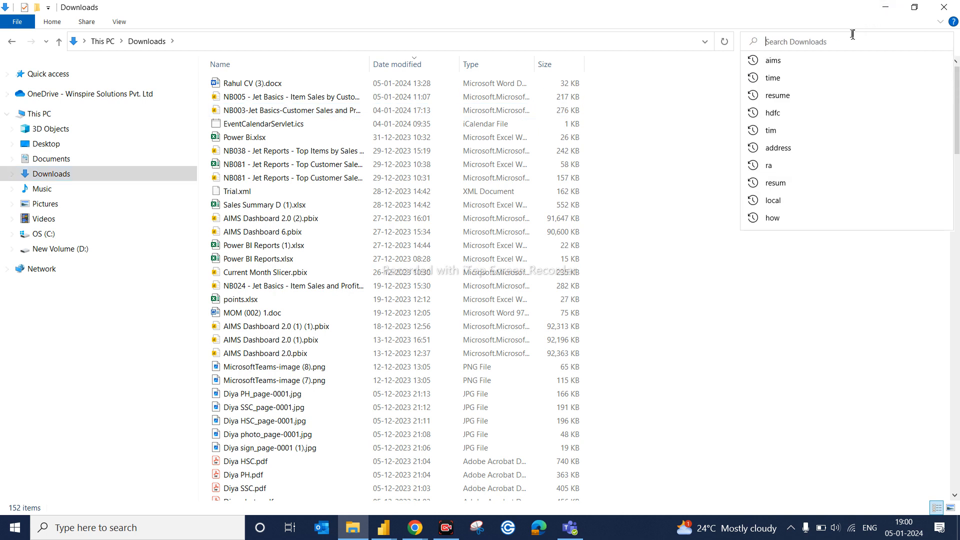
{"action": "type", "text": "aims"}
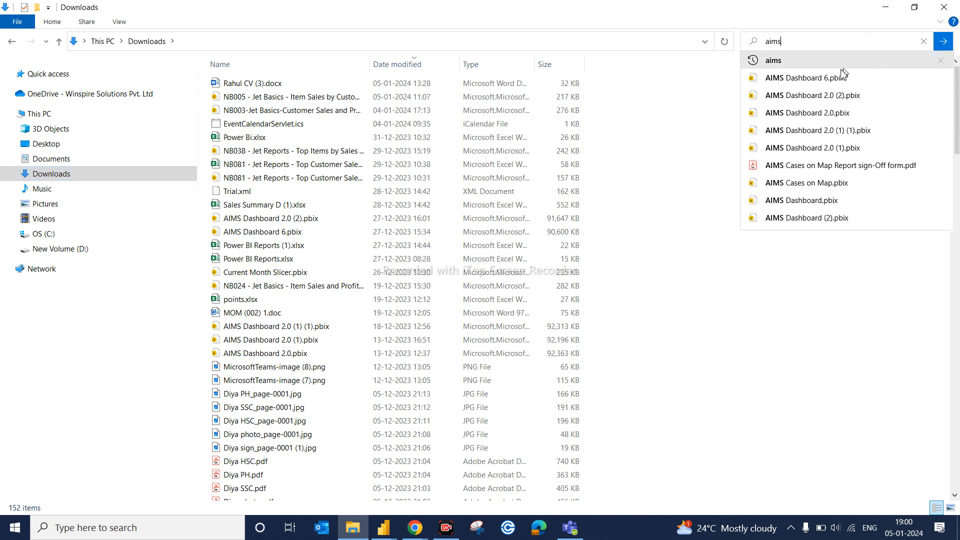
{"action": "left_click", "coordinate": [816, 78]}
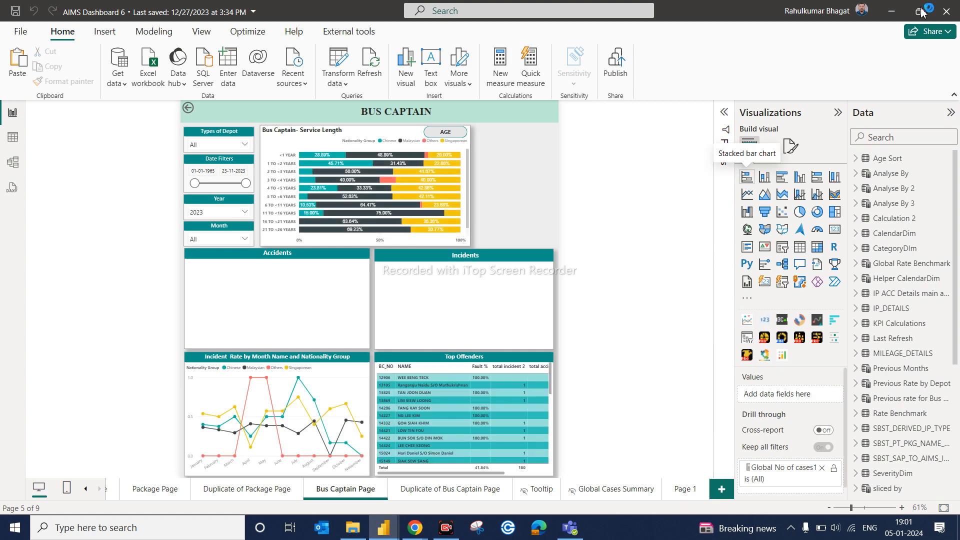
Close the AIMS Dashboard 6 report without saving its changes
{"action": "left_click", "coordinate": [946, 11]}
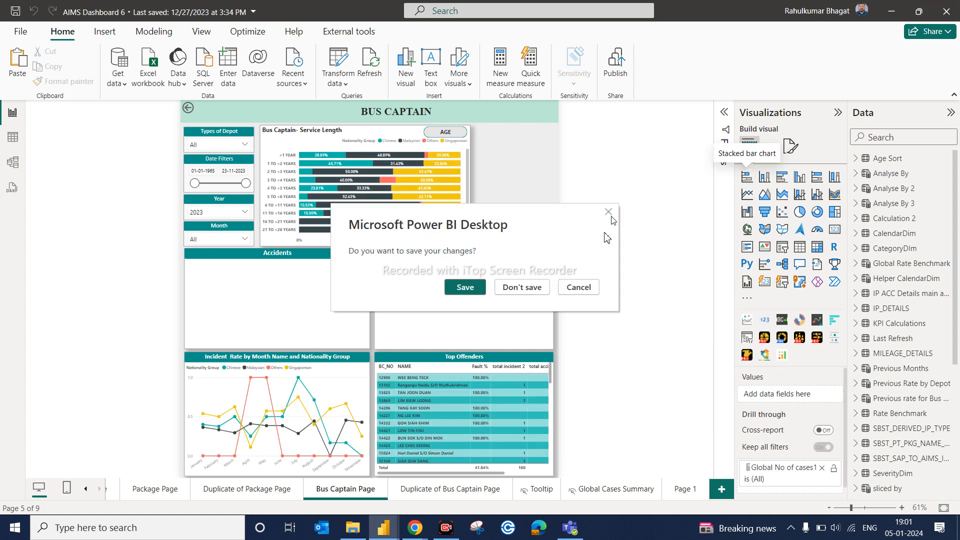
{"action": "left_click", "coordinate": [524, 287]}
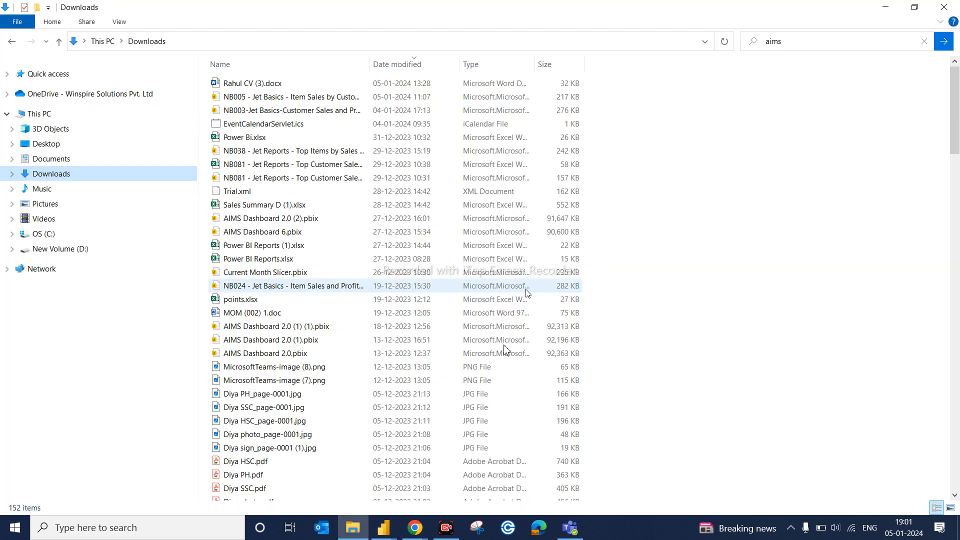
Look through the suggested files for the search term aims in the Downloads folder
{"action": "left_click", "coordinate": [793, 40]}
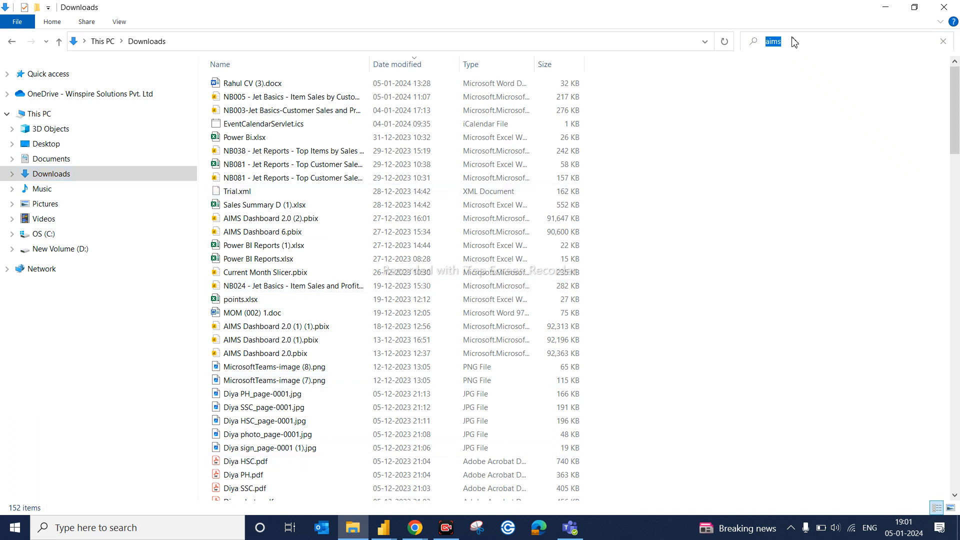
{"action": "left_click", "coordinate": [791, 44]}
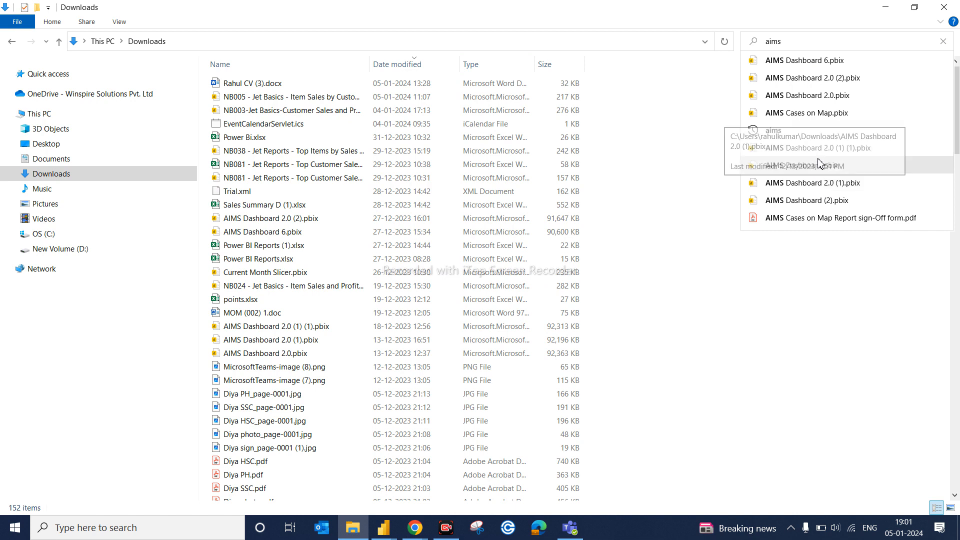
{"action": "key", "text": "Down"}
{"action": "key", "text": "Down"}
{"action": "key", "text": "Down"}
{"action": "key", "text": "Down"}
{"action": "key", "text": "Down"}
{"action": "key", "text": "Down"}
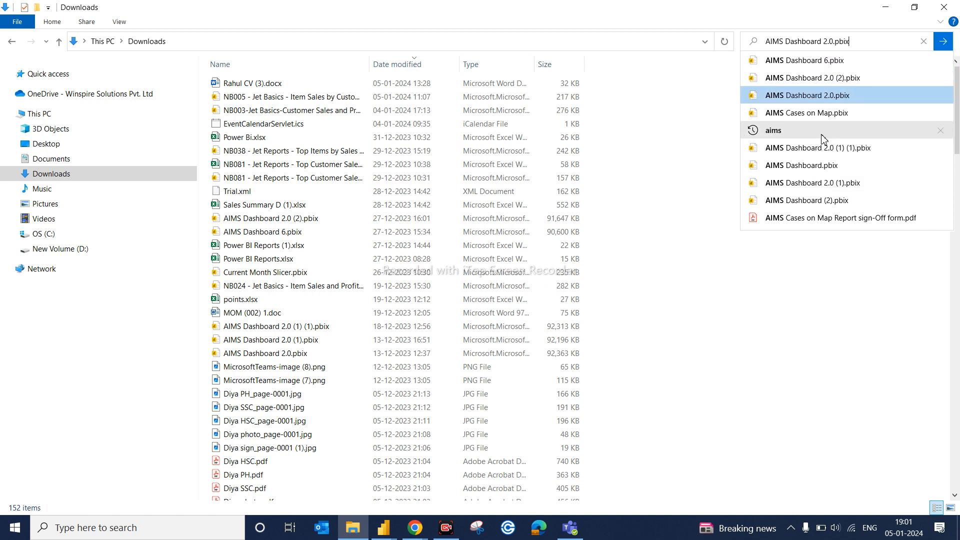
{"action": "key", "text": "Up"}
{"action": "key", "text": "Up"}
{"action": "key", "text": "Up"}
{"action": "key", "text": "Up"}
{"action": "key", "text": "Up"}
{"action": "key", "text": "Down"}
{"action": "key", "text": "Down"}
{"action": "key", "text": "Down"}
{"action": "key", "text": "Down"}
{"action": "key", "text": "Down"}
{"action": "key", "text": "Down"}
{"action": "key", "text": "Down"}
{"action": "key", "text": "Down"}
{"action": "key", "text": "Down"}
{"action": "key", "text": "Down"}
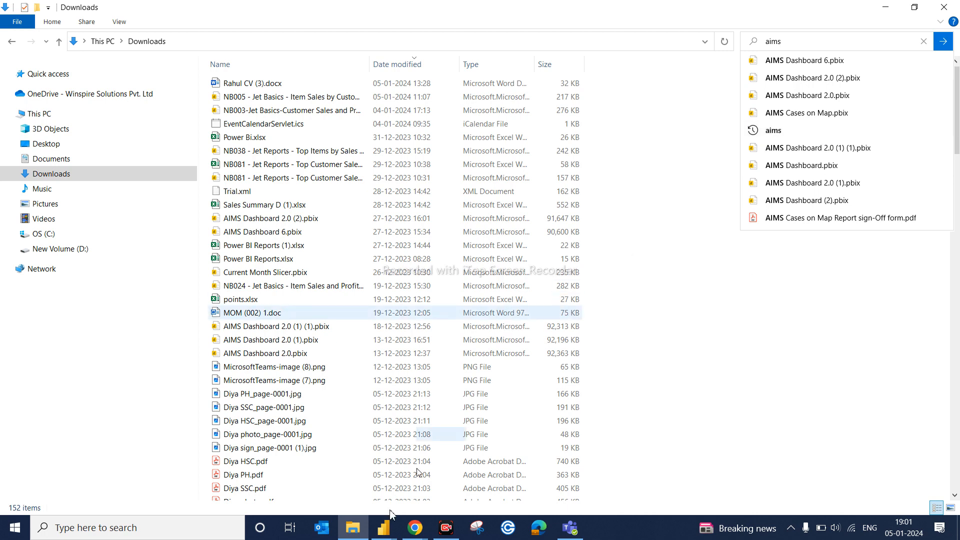
Switch to Chrome, open the Power BI service in a new tab, and choose the third signed-in account
{"action": "left_click", "coordinate": [416, 530]}
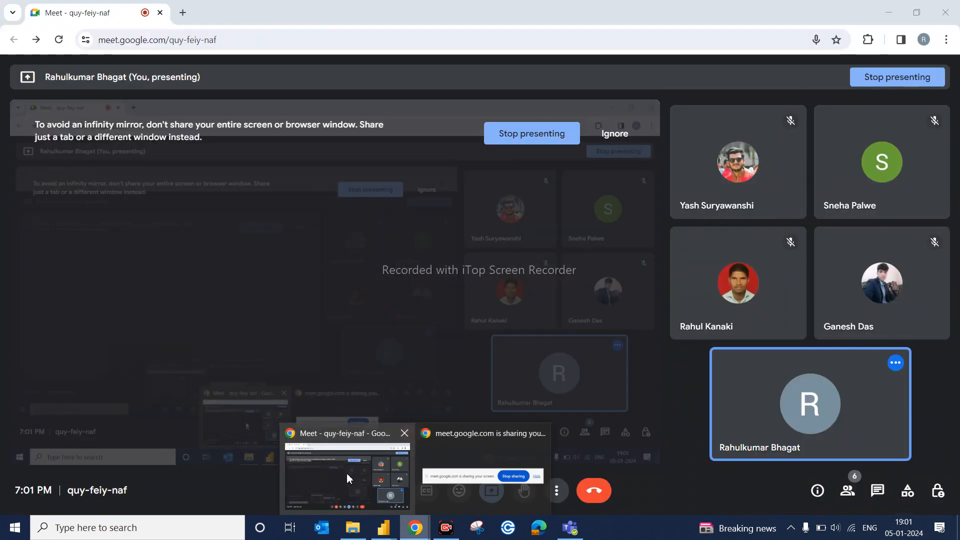
{"action": "left_click", "coordinate": [347, 473]}
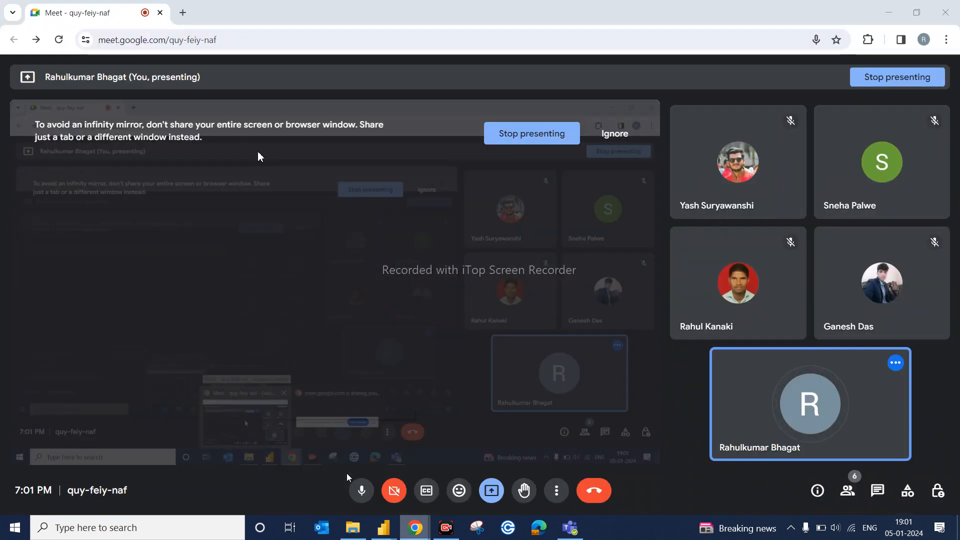
{"action": "left_click", "coordinate": [185, 13]}
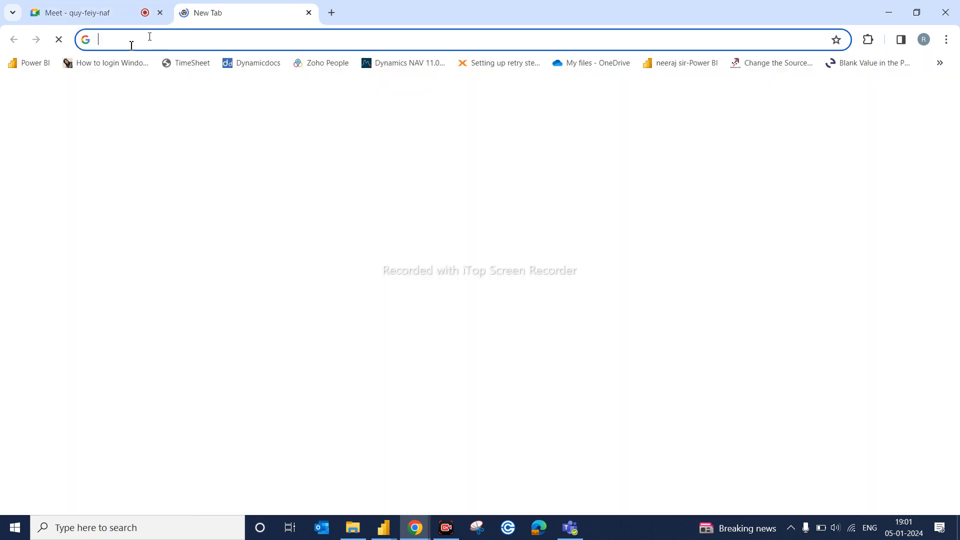
{"action": "left_click", "coordinate": [44, 61]}
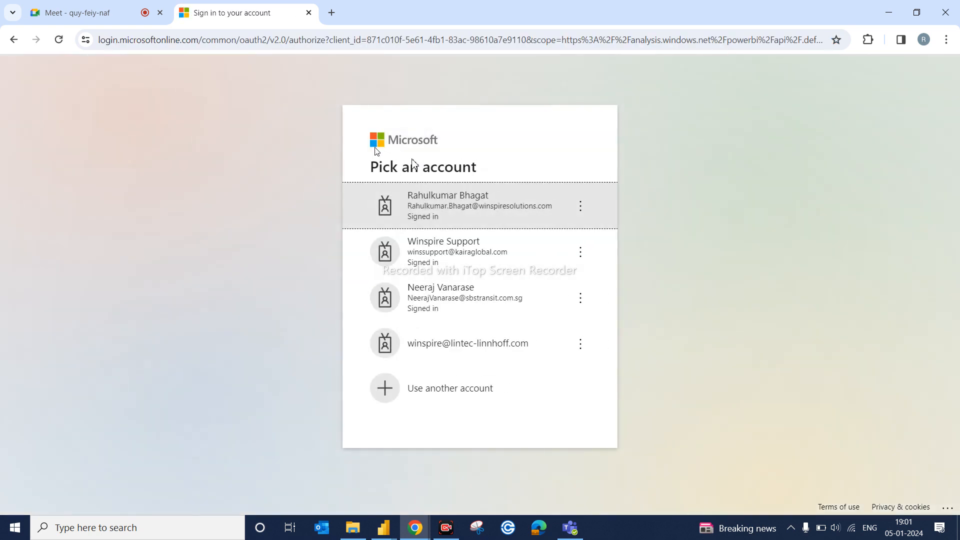
{"action": "left_click", "coordinate": [468, 287]}
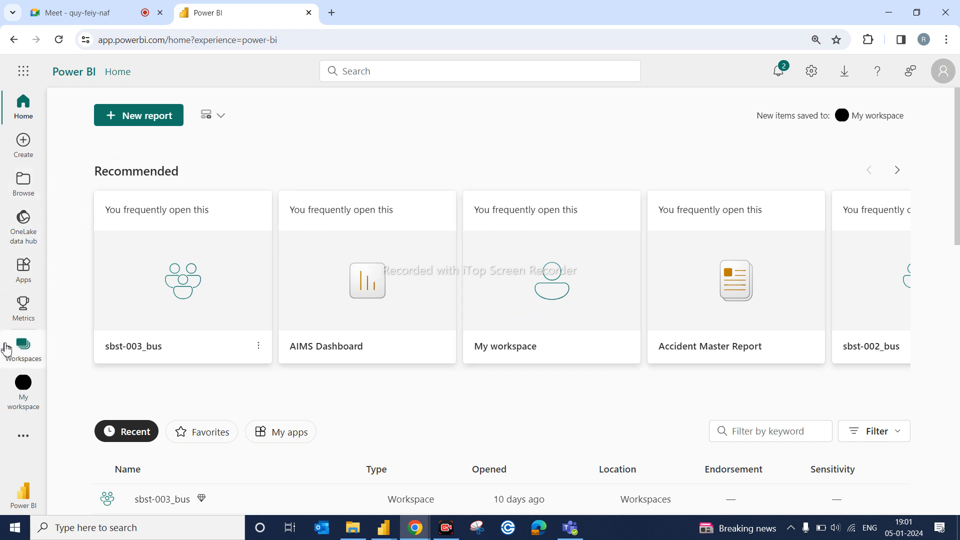
Open the AIMS Dashboard report from the sbst-003_bus workspace and view its Top 3 Underperforming page
{"action": "left_click", "coordinate": [21, 362]}
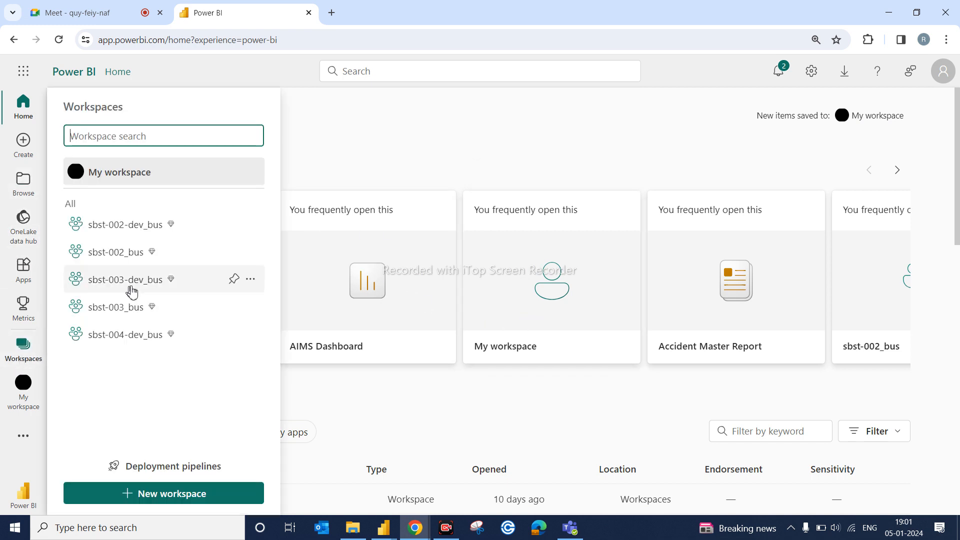
{"action": "left_click", "coordinate": [112, 315]}
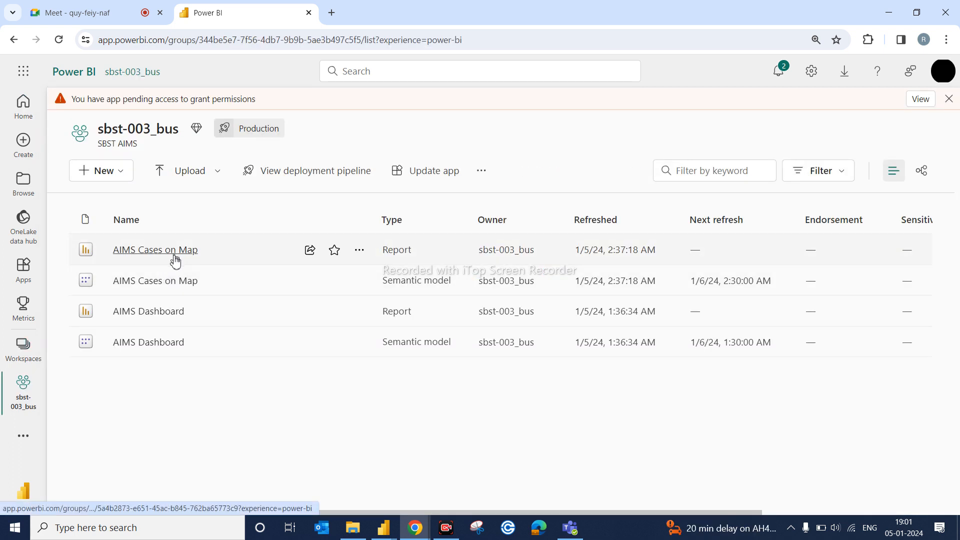
{"action": "left_click", "coordinate": [152, 316]}
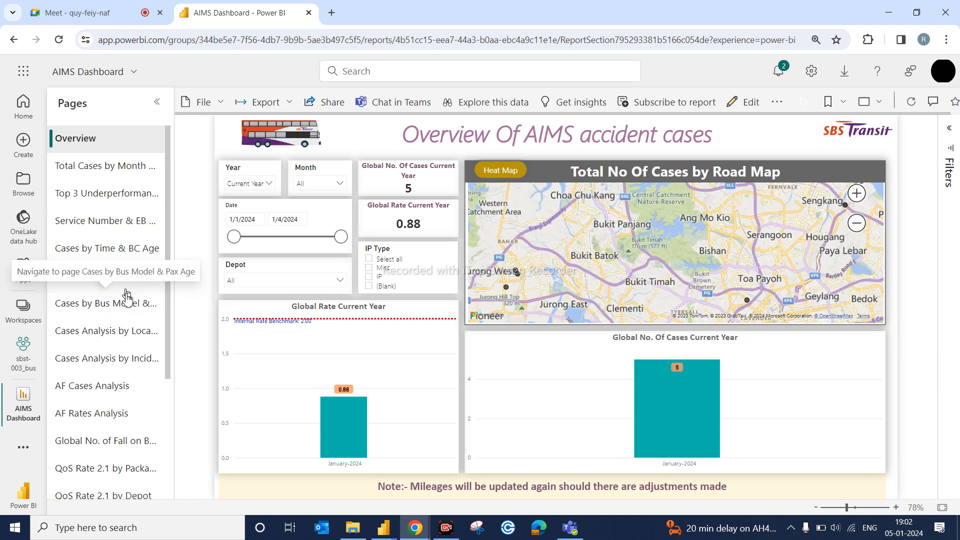
{"action": "left_click", "coordinate": [134, 195]}
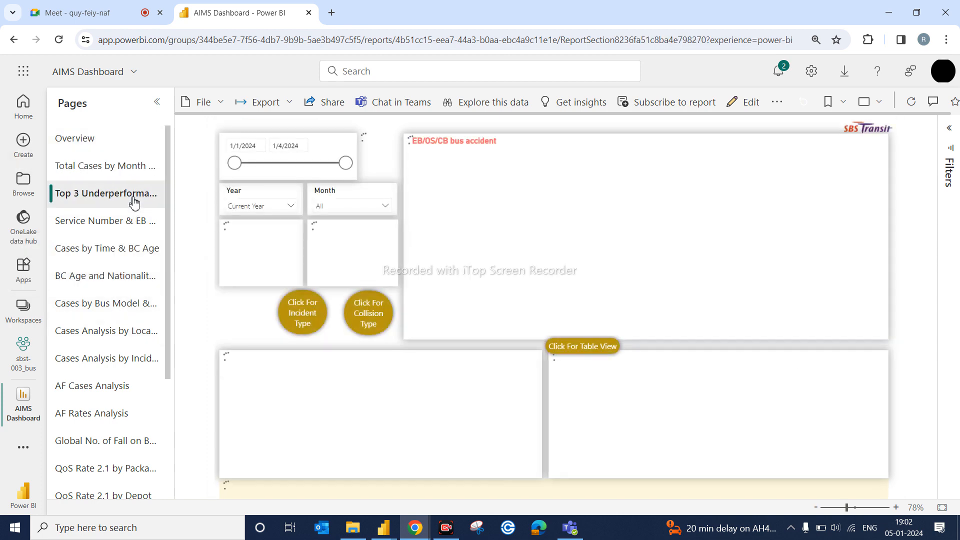
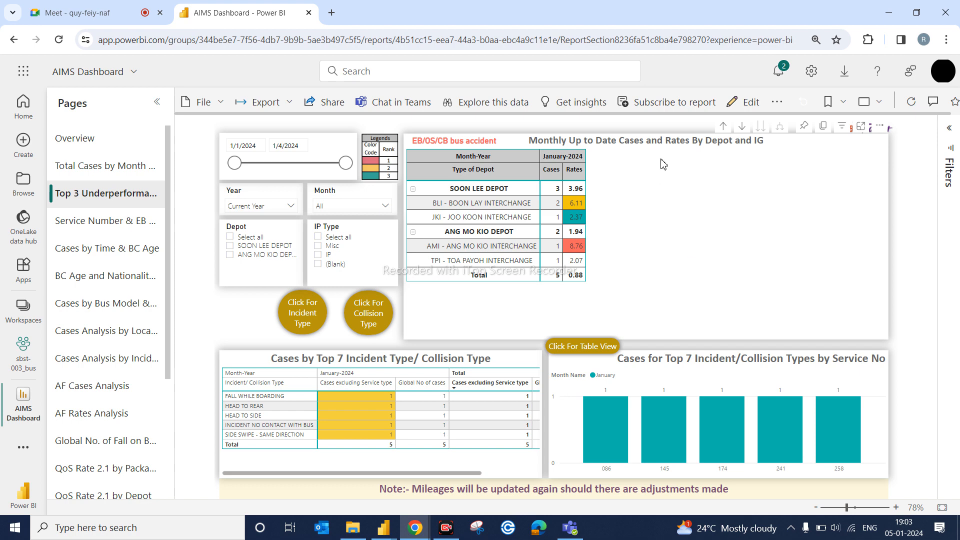
Close the AIMS Dashboard browser tab and switch to the Dummyy3 report in Power BI Desktop
{"action": "left_click", "coordinate": [309, 13]}
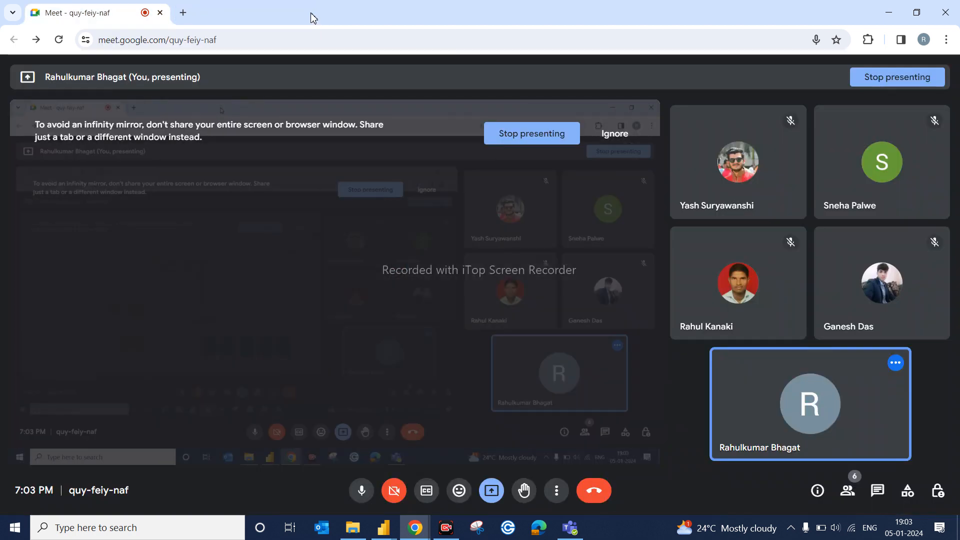
{"action": "mouse_move", "coordinate": [456, 522]}
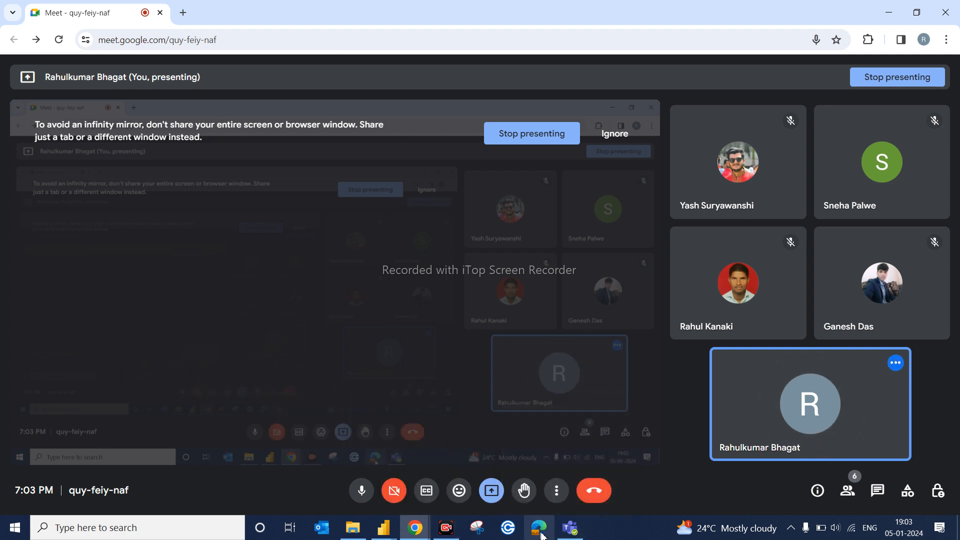
{"action": "mouse_move", "coordinate": [561, 537]}
{"action": "mouse_move", "coordinate": [384, 529]}
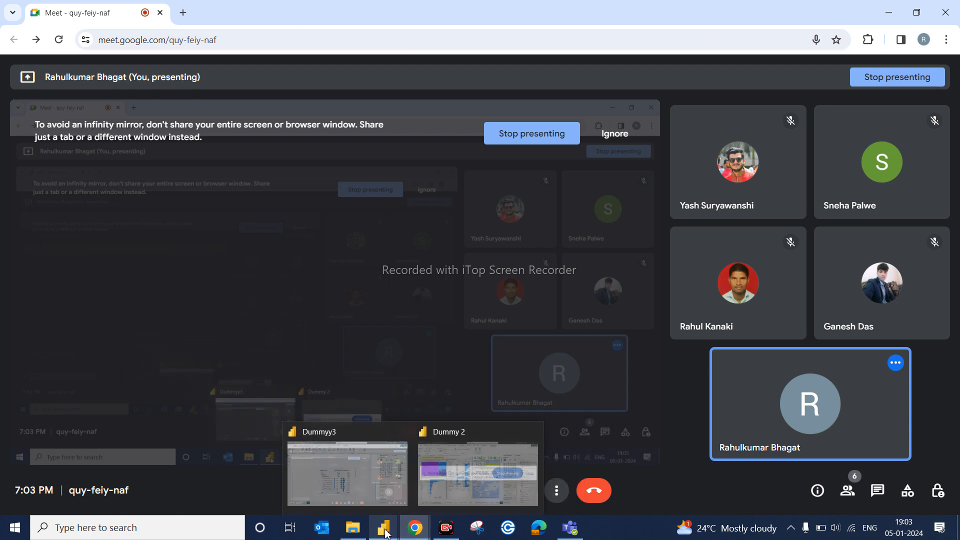
{"action": "left_click", "coordinate": [335, 486]}
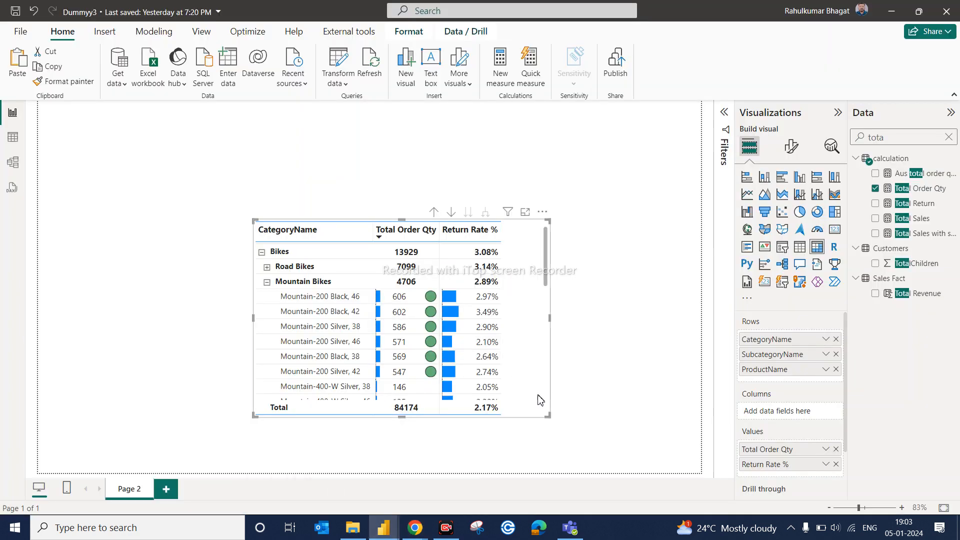
Make the matrix taller and slightly narrower, place it lower and further left on the page, and leave it selected
{"action": "left_click_drag", "start_coordinate": [548, 416], "coordinate": [440, 457]}
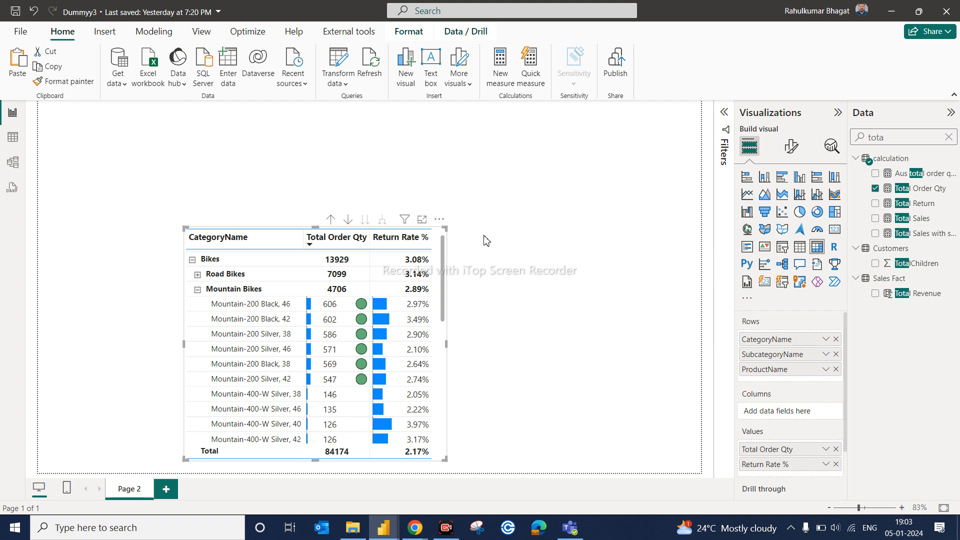
{"action": "left_click", "coordinate": [322, 151]}
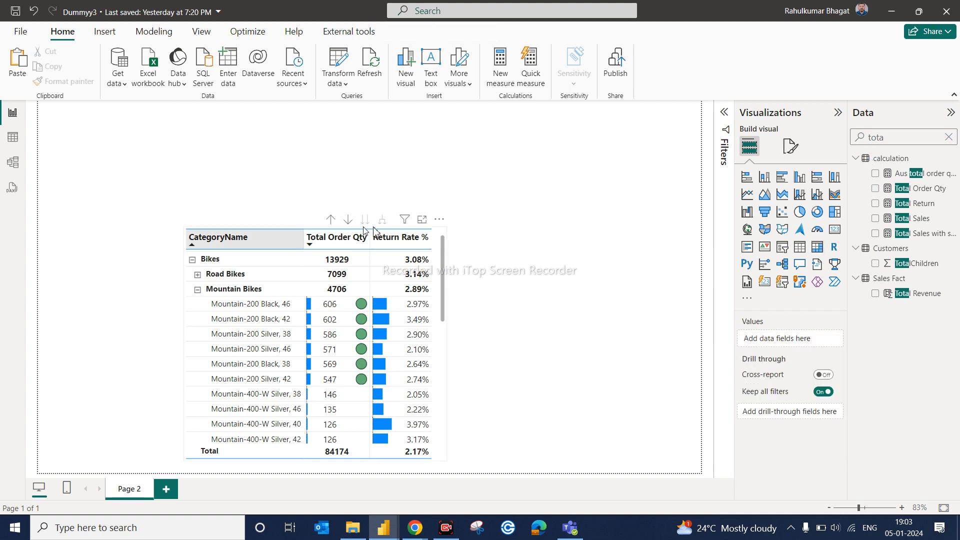
{"action": "left_click", "coordinate": [441, 293]}
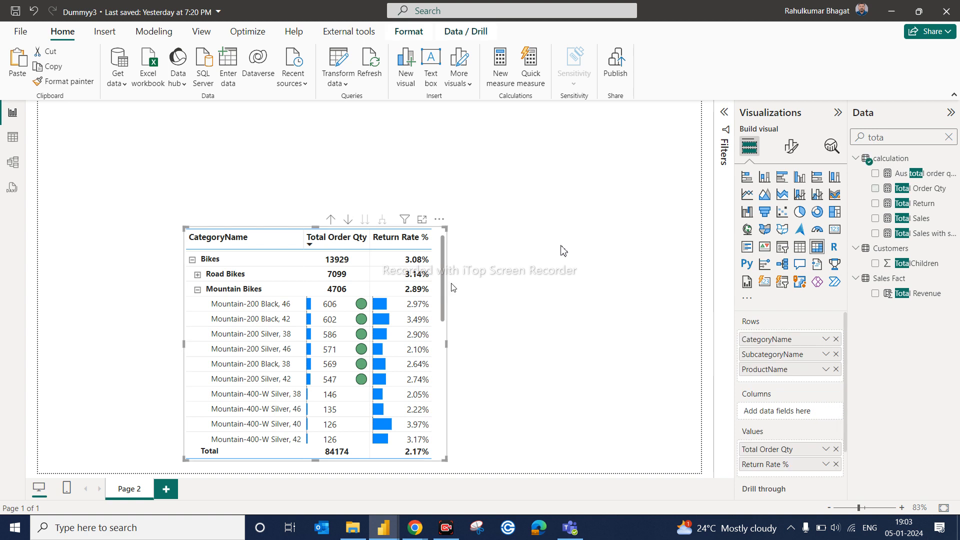
{"action": "left_click", "coordinate": [791, 147]}
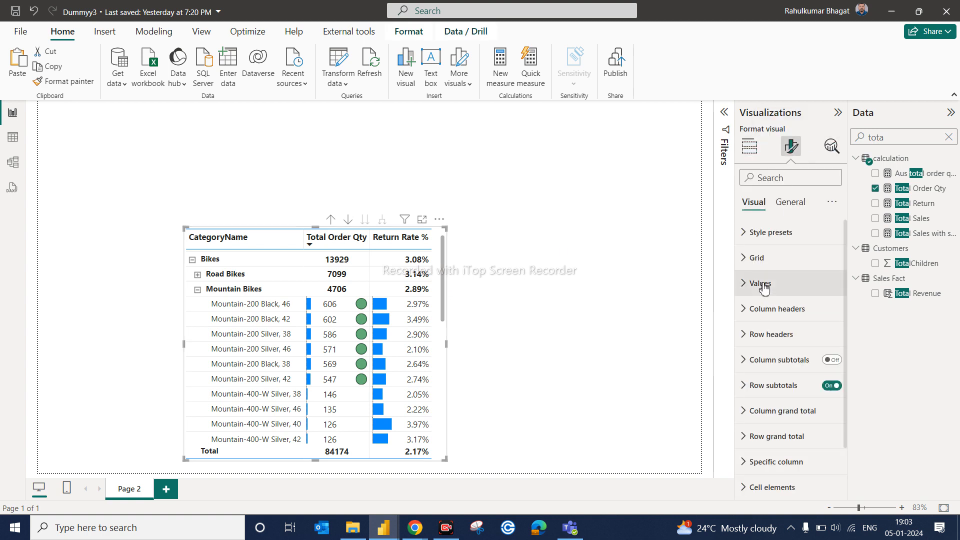
{"action": "left_click", "coordinate": [798, 207]}
{"action": "left_click", "coordinate": [761, 205]}
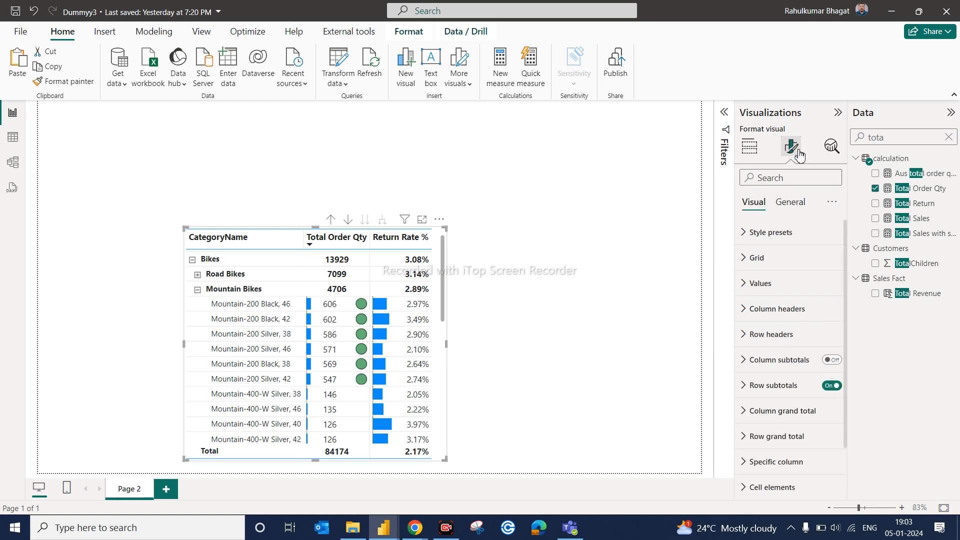
{"action": "left_click", "coordinate": [788, 208]}
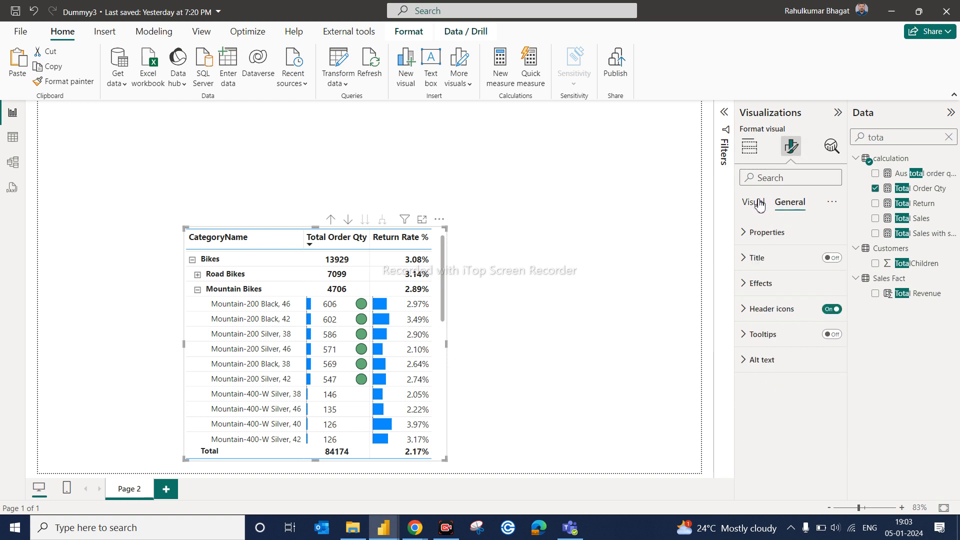
{"action": "left_click", "coordinate": [534, 304]}
Turn on the matrix's title and set its text to "Total order qty"
{"action": "mouse_move", "coordinate": [448, 256]}
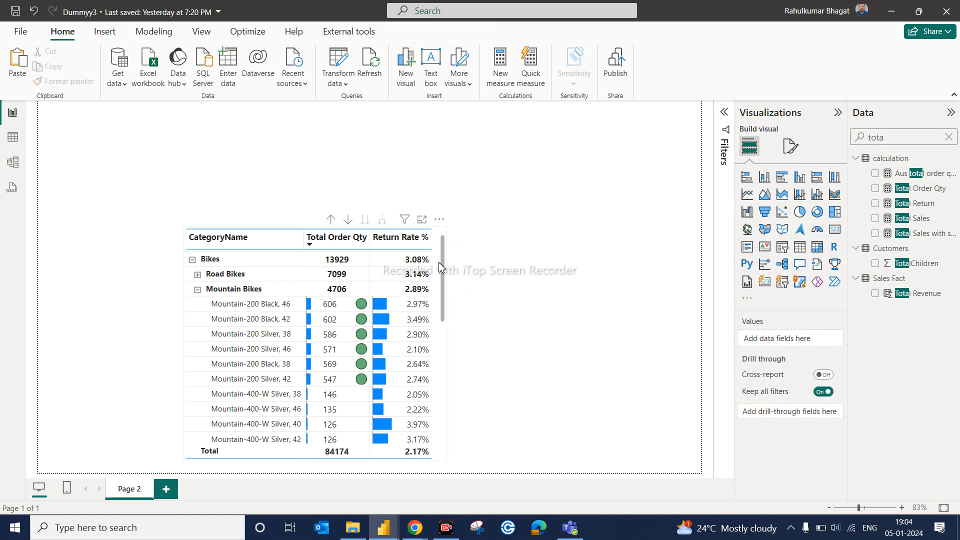
{"action": "right_click", "coordinate": [443, 267]}
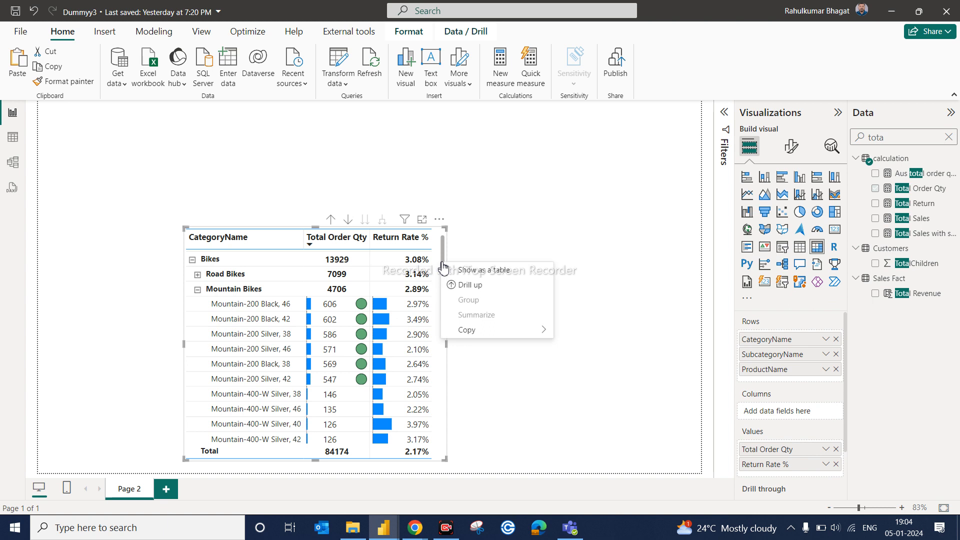
{"action": "left_click", "coordinate": [794, 153]}
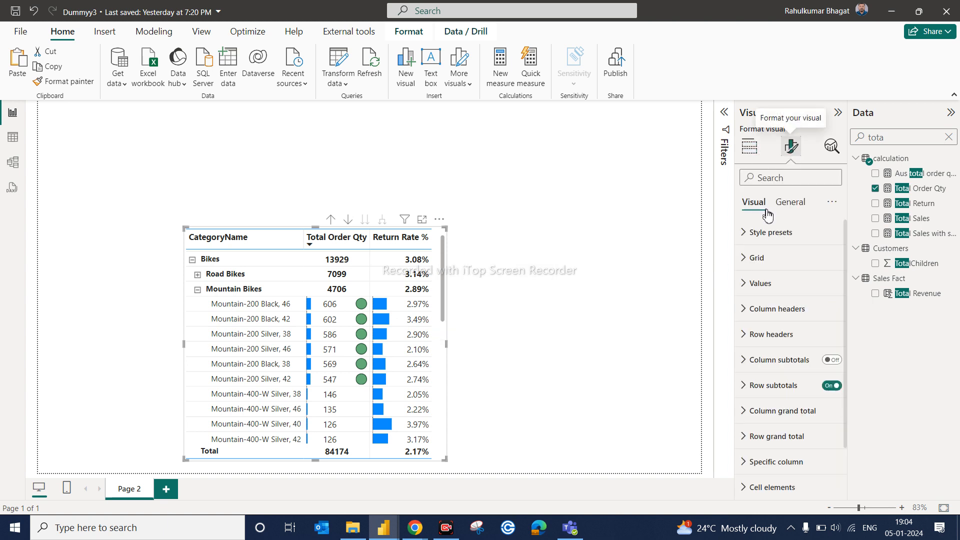
{"action": "left_click", "coordinate": [791, 202]}
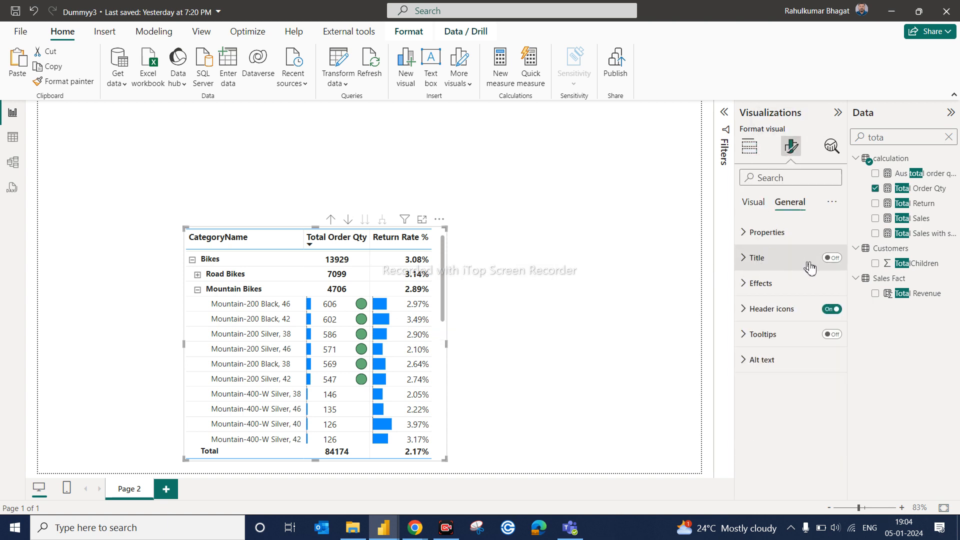
{"action": "left_click", "coordinate": [832, 258]}
{"action": "left_click", "coordinate": [754, 260]}
{"action": "left_click", "coordinate": [756, 322]}
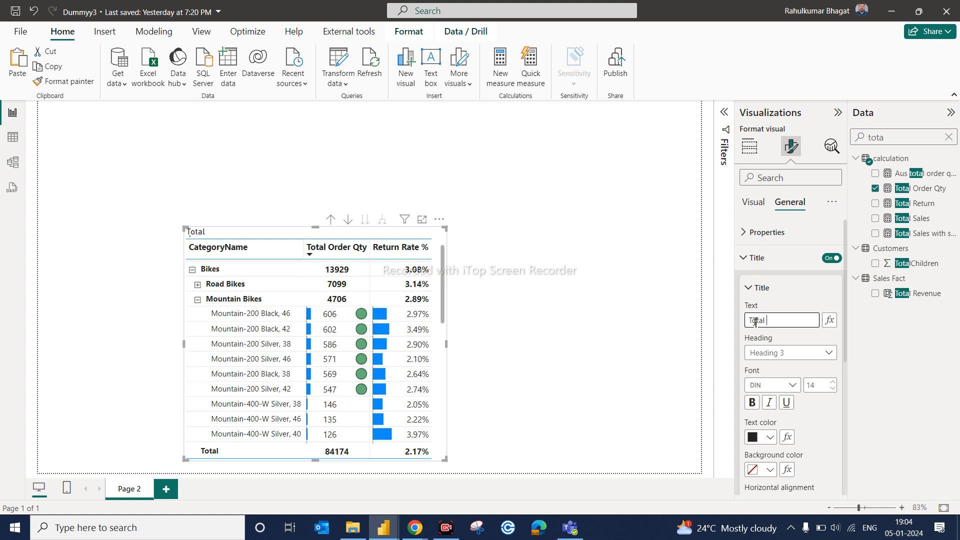
{"action": "type", "text": "rder qty"}
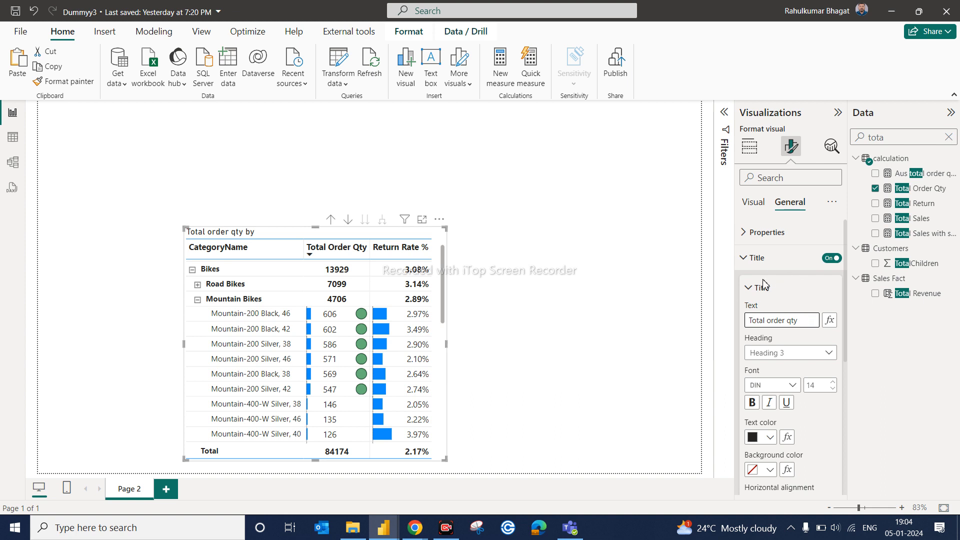
Complete the matrix title so it reads "Category name by Total order qty"
{"action": "left_click", "coordinate": [751, 319]}
{"action": "type", "text": "Ct"}
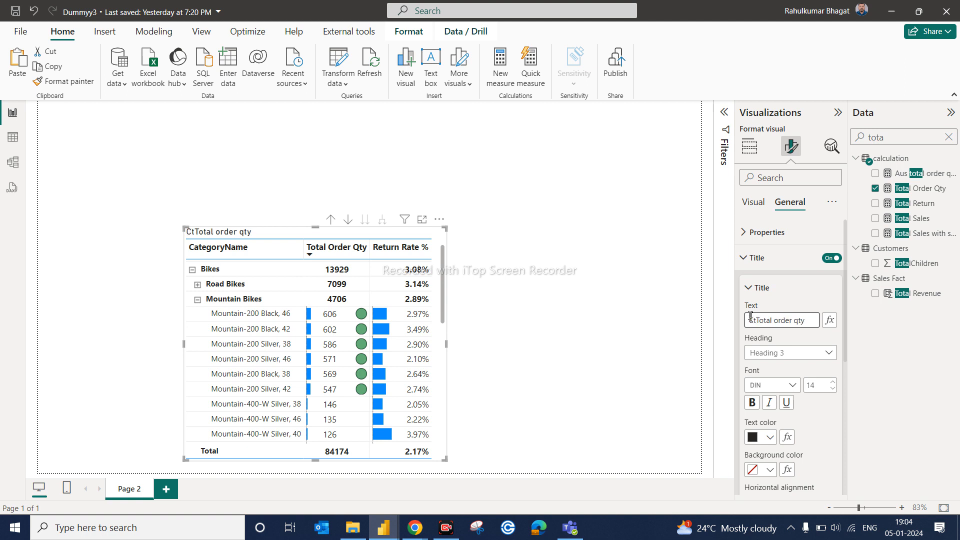
{"action": "key", "text": "BackSpace"}
{"action": "type", "text": "ategory "}
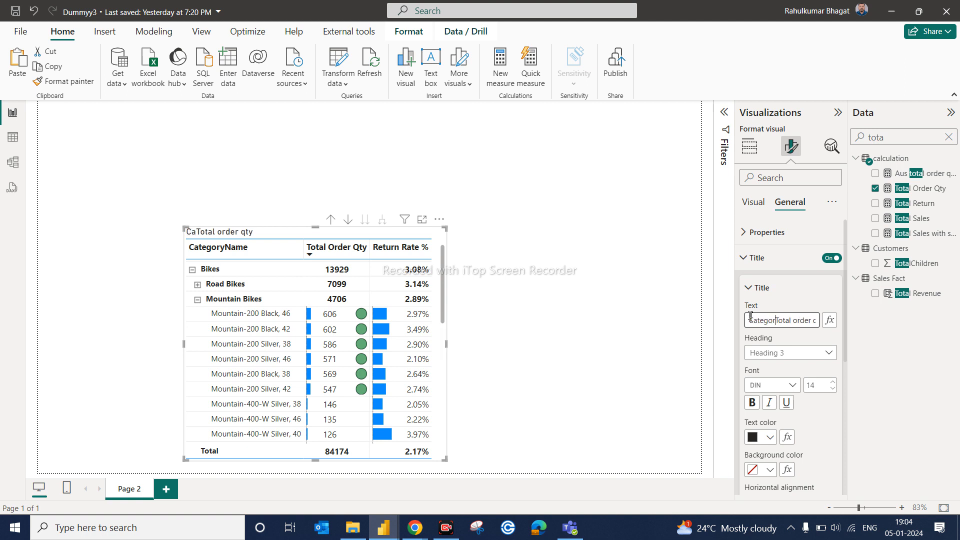
{"action": "type", "text": "m"}
{"action": "key", "text": "BackSpace"}
{"action": "type", "text": "name"}
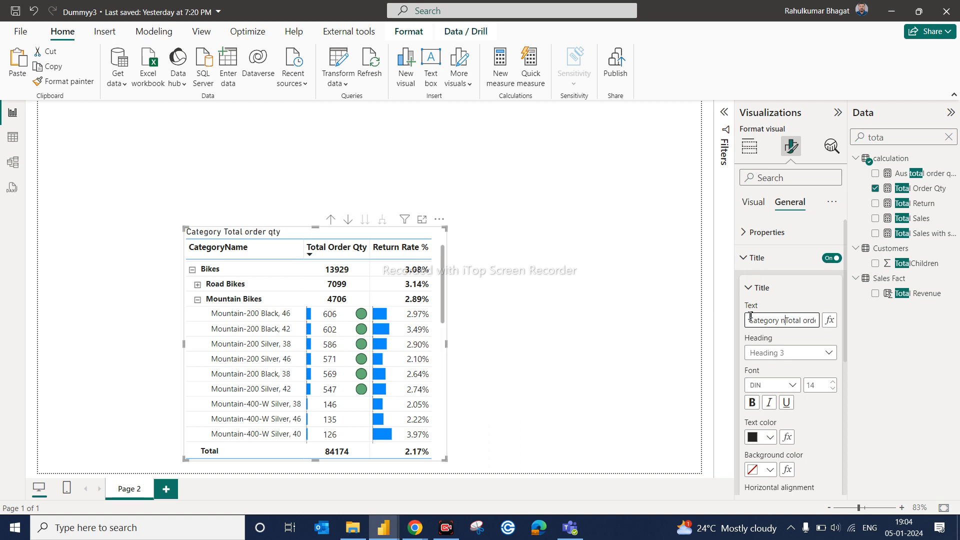
{"action": "type", "text": " by"}
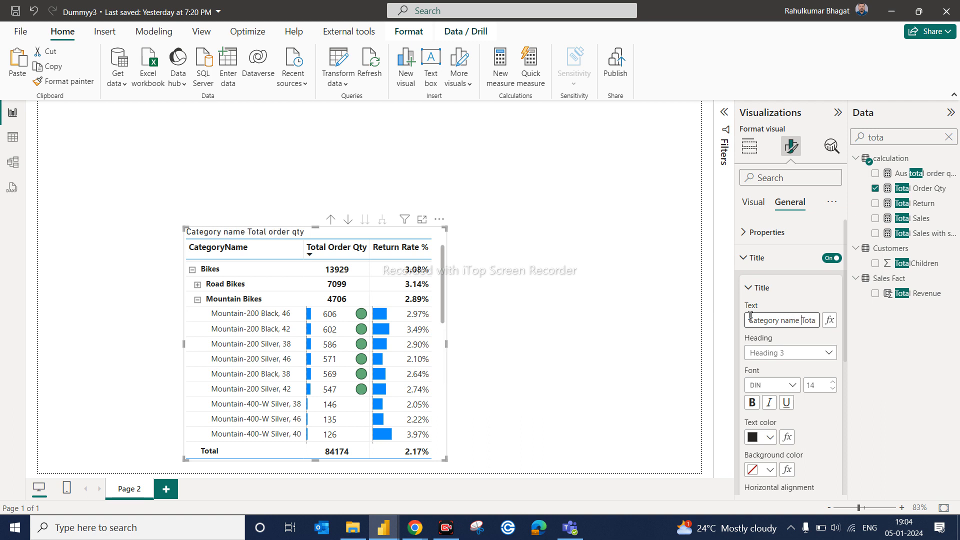
{"action": "left_click", "coordinate": [611, 341]}
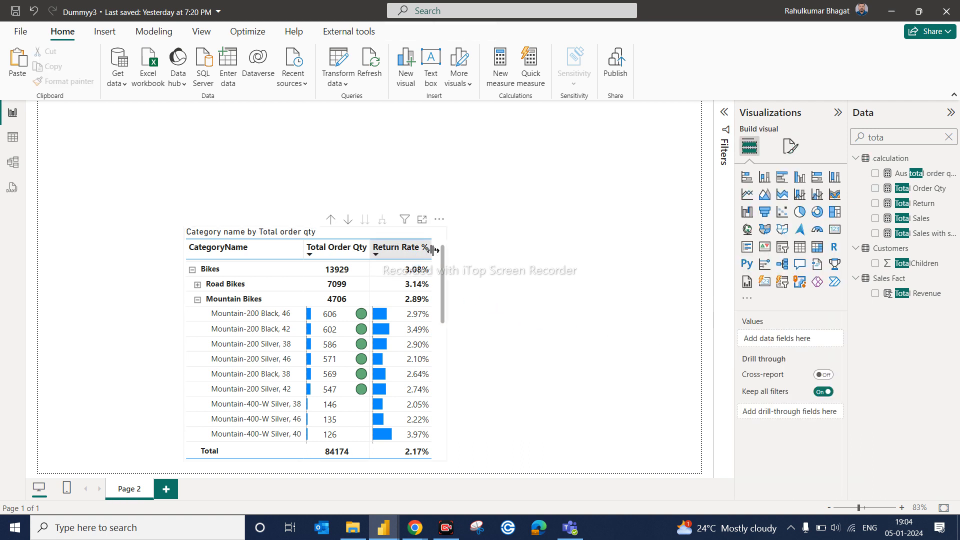
Turn on the visual border and the shadow effect for the matrix
{"action": "left_click", "coordinate": [444, 264]}
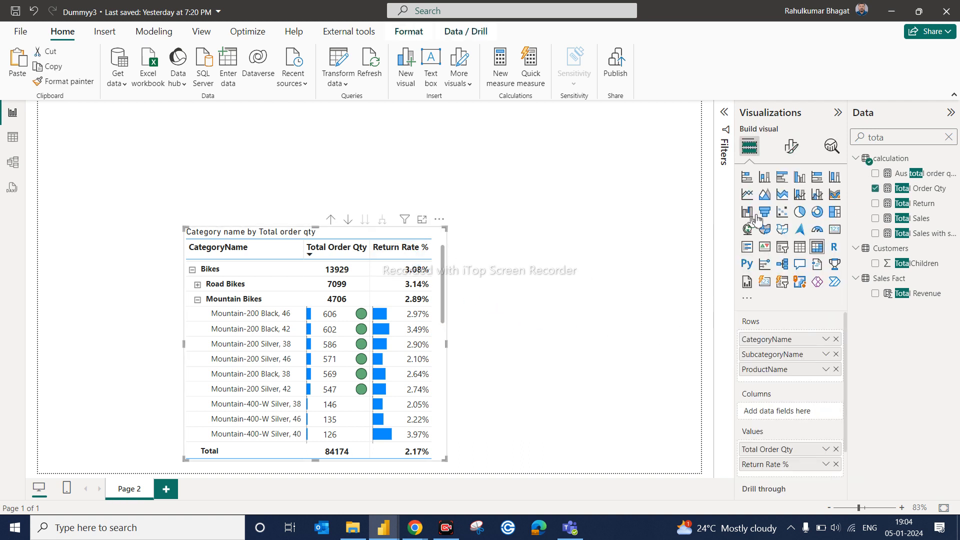
{"action": "left_click", "coordinate": [794, 150]}
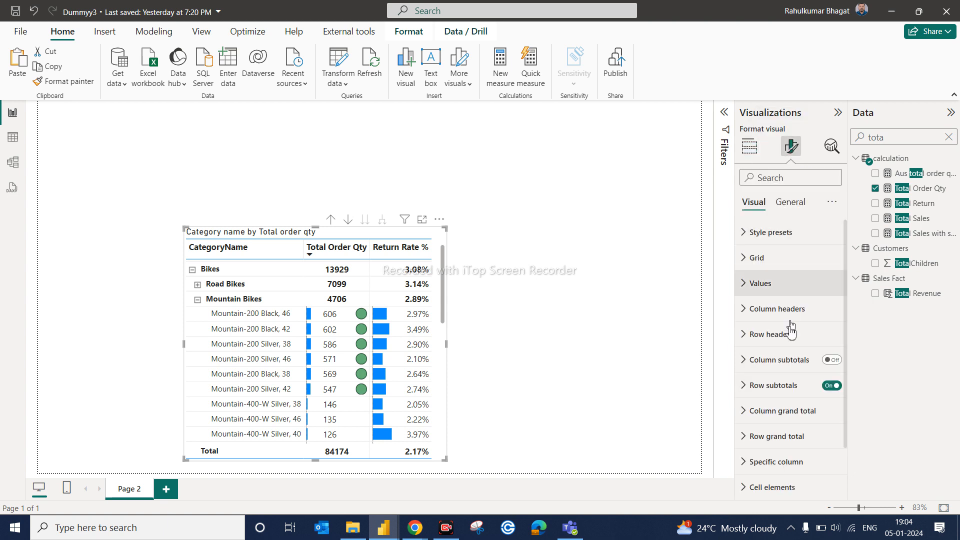
{"action": "left_click", "coordinate": [803, 209]}
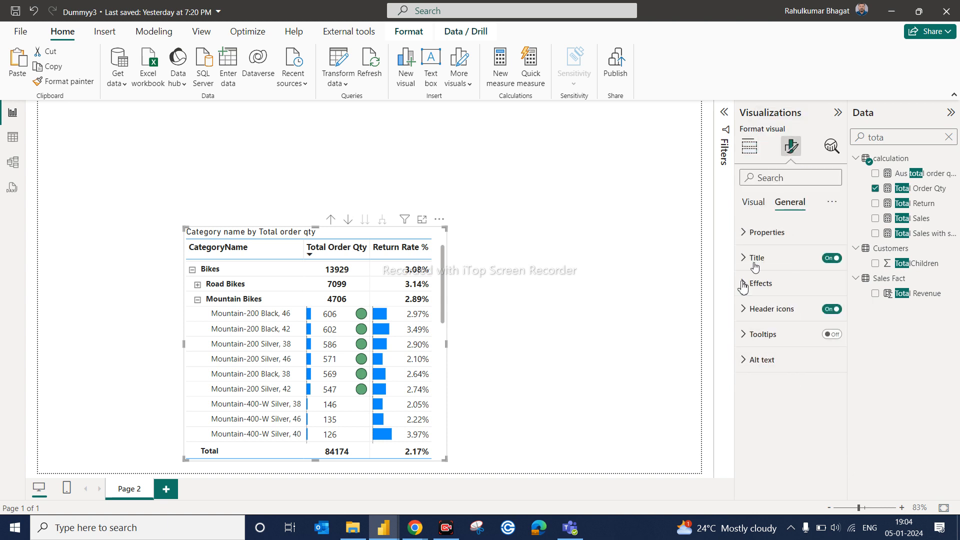
{"action": "left_click", "coordinate": [748, 288]}
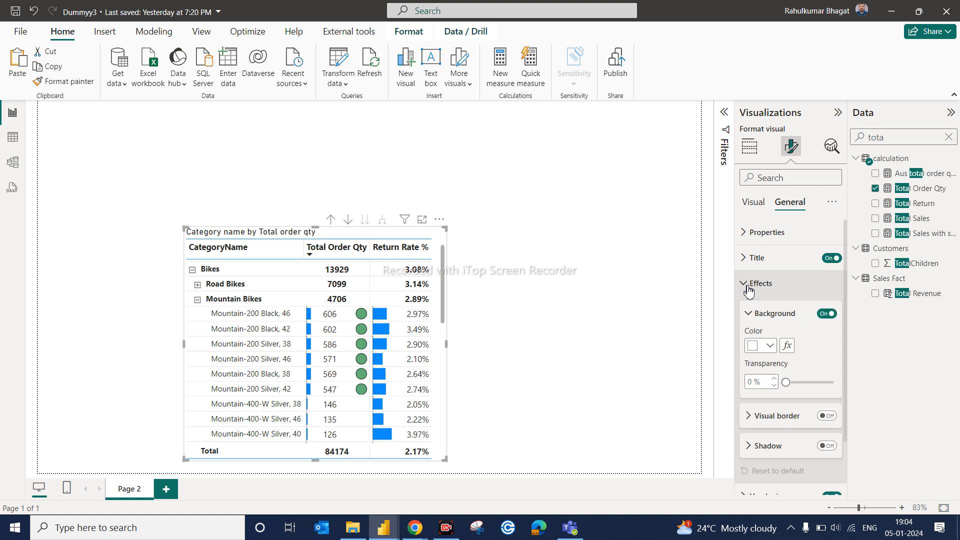
{"action": "left_click", "coordinate": [828, 417]}
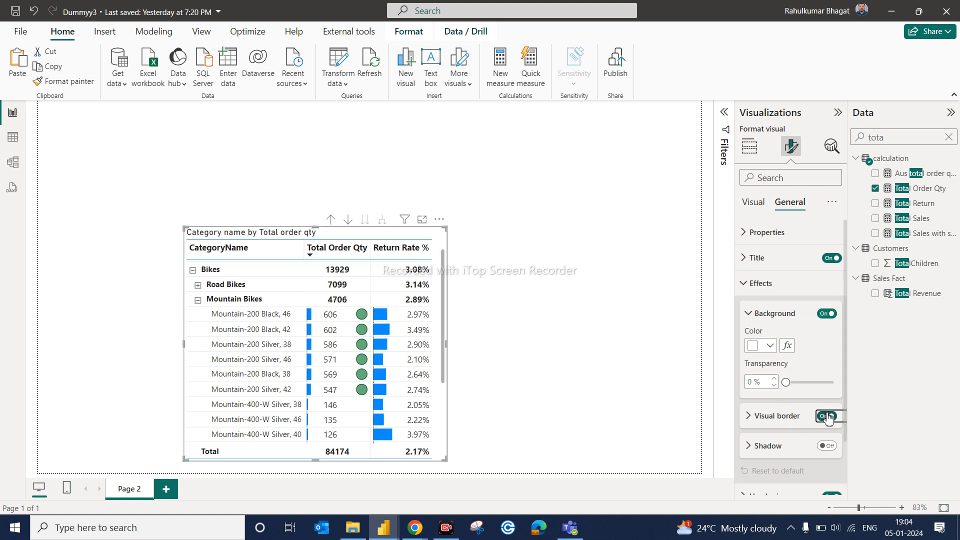
{"action": "left_click", "coordinate": [826, 448]}
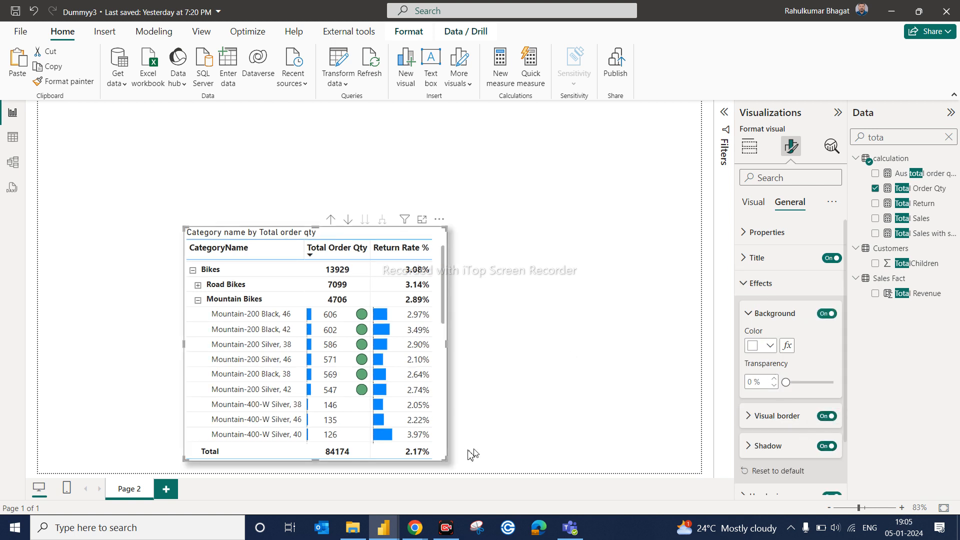
Move the matrix up and slightly right on the page, and narrow its CategoryName column so the product names wrap onto two lines
{"action": "left_click_drag", "start_coordinate": [448, 433], "coordinate": [460, 377]}
{"action": "left_click", "coordinate": [537, 390]}
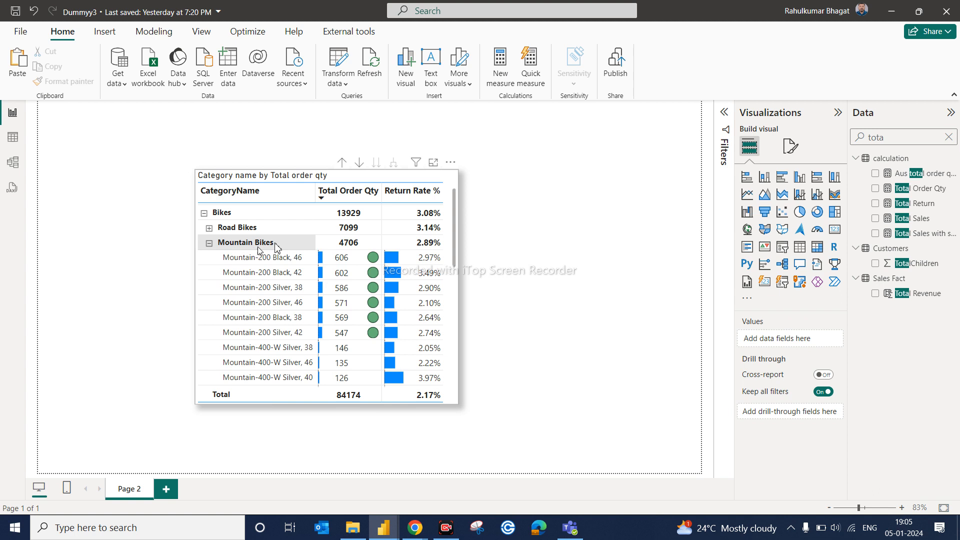
{"action": "left_click_drag", "start_coordinate": [316, 192], "coordinate": [245, 193]}
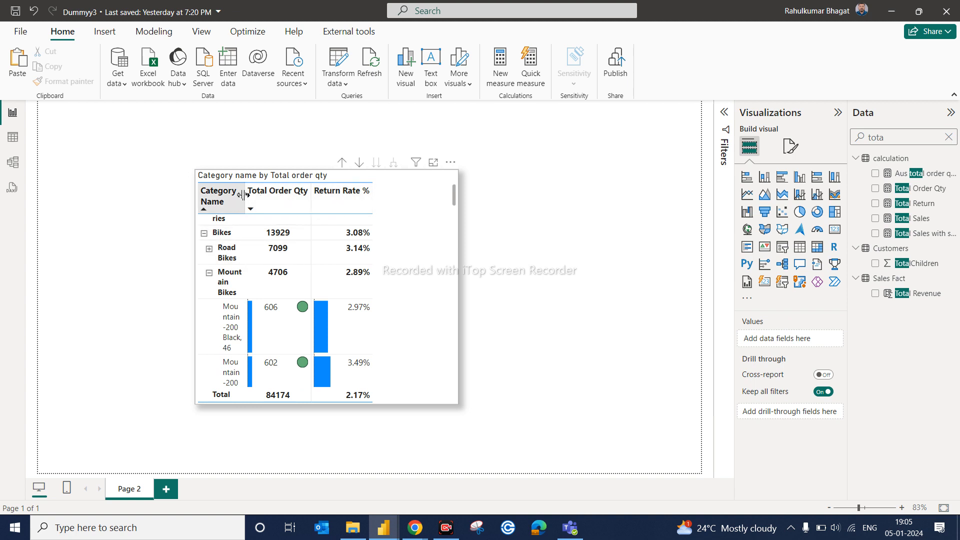
{"action": "left_click_drag", "start_coordinate": [271, 194], "coordinate": [286, 192]}
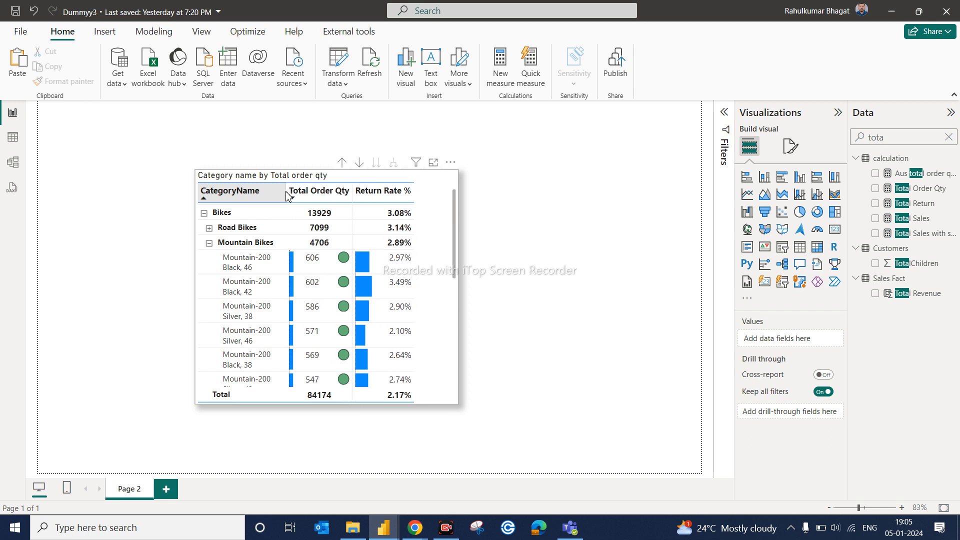
{"action": "left_click", "coordinate": [291, 194]}
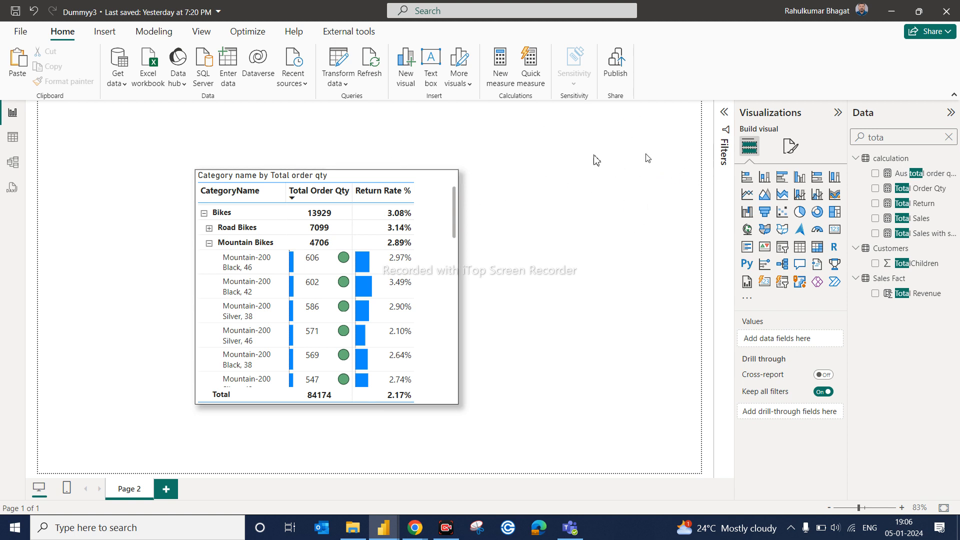
Set the page's canvas type to Custom
{"action": "left_click", "coordinate": [789, 147]}
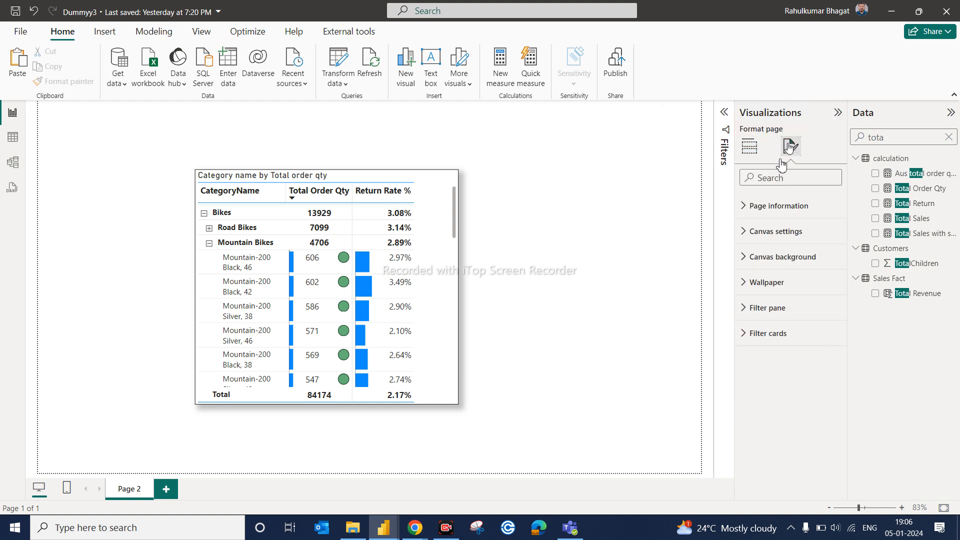
{"action": "left_click", "coordinate": [749, 232]}
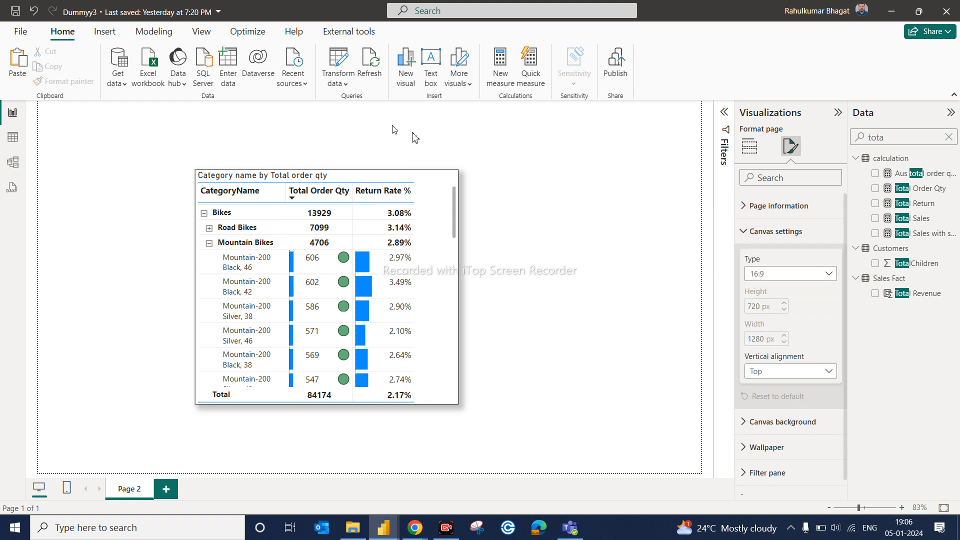
{"action": "left_click", "coordinate": [832, 277]}
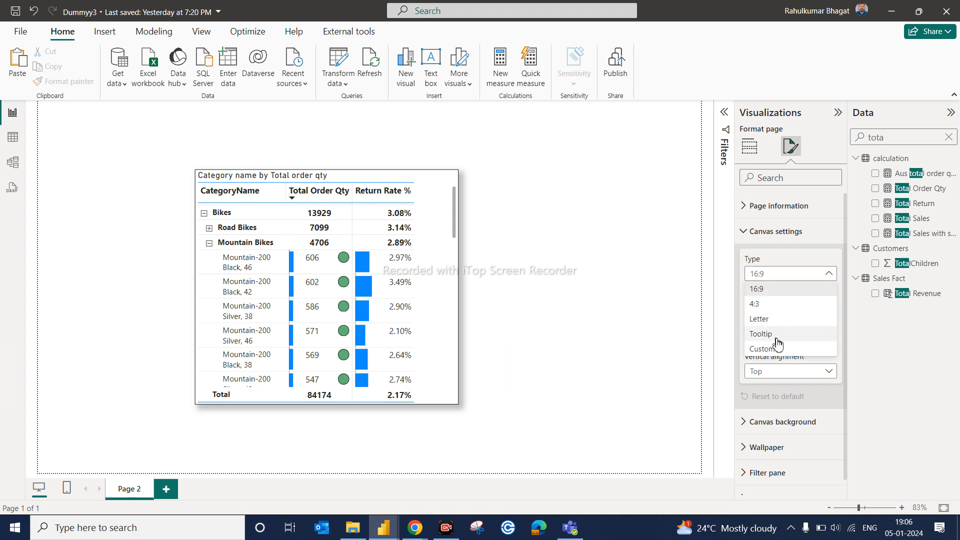
{"action": "left_click", "coordinate": [707, 319]}
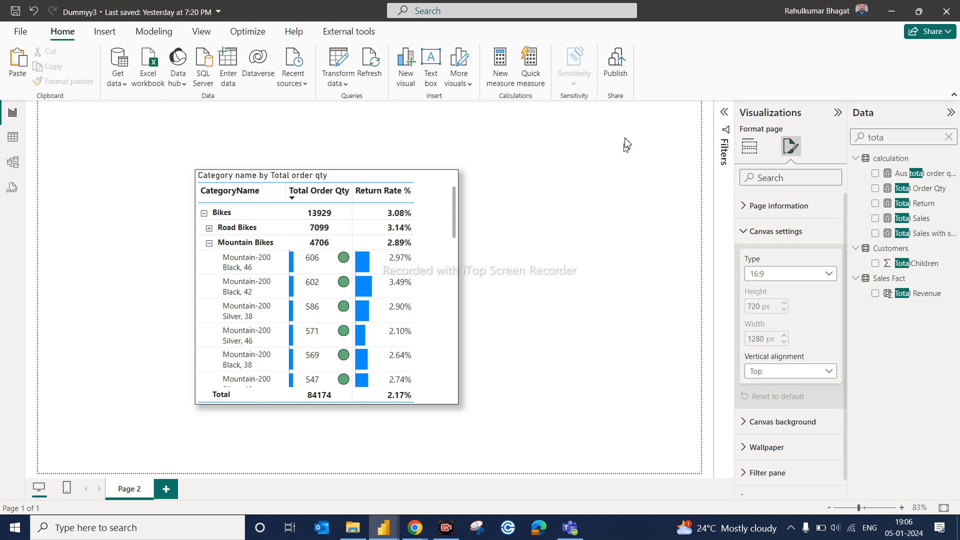
{"action": "left_click", "coordinate": [766, 276]}
{"action": "left_click", "coordinate": [769, 353]}
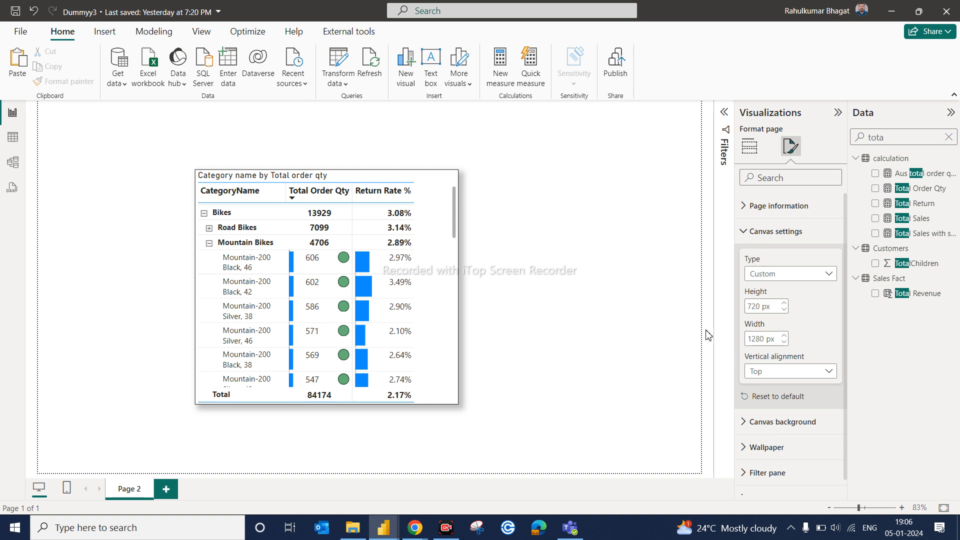
Give the page's canvas background a light grey color with 19% transparency
{"action": "left_click", "coordinate": [745, 233]}
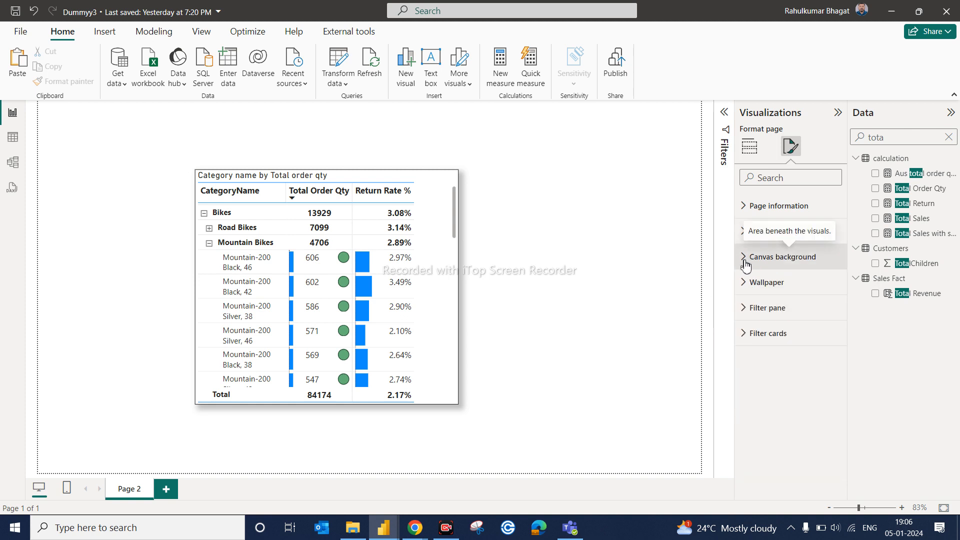
{"action": "left_click", "coordinate": [746, 260]}
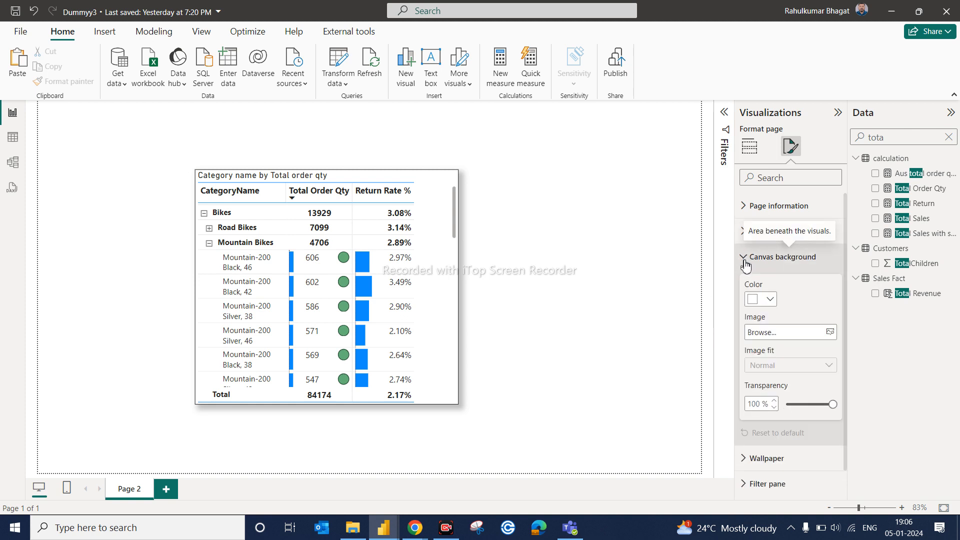
{"action": "left_click", "coordinate": [764, 301]}
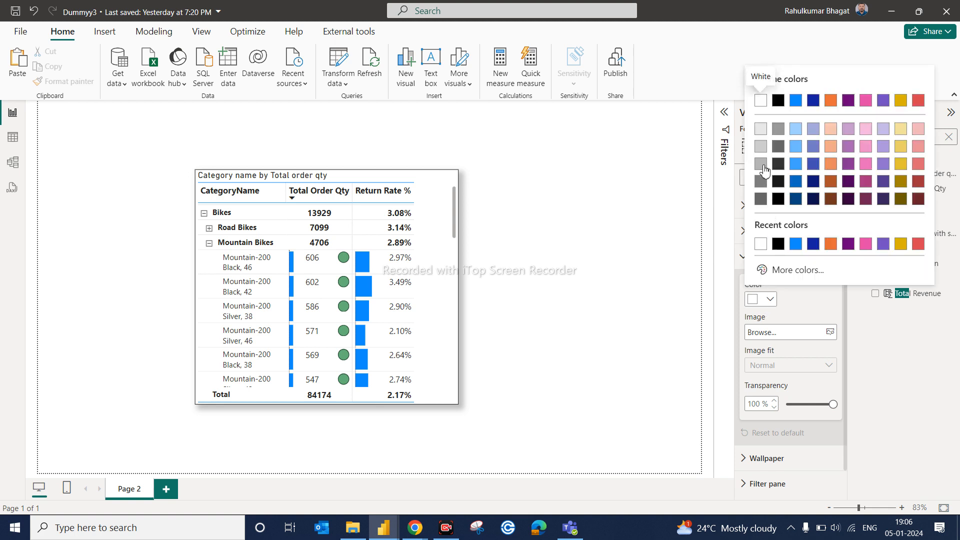
{"action": "left_click", "coordinate": [761, 131]}
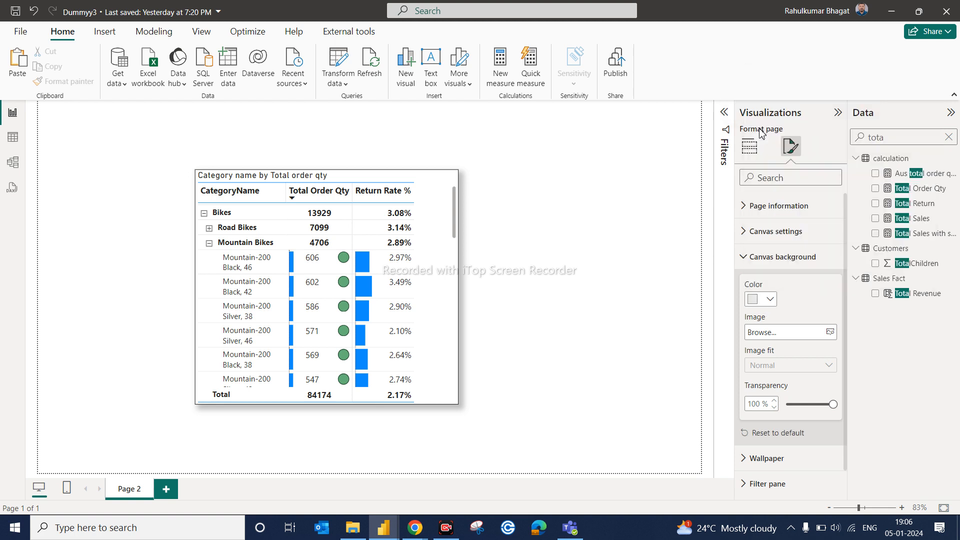
{"action": "left_click", "coordinate": [808, 406]}
{"action": "left_click", "coordinate": [797, 406]}
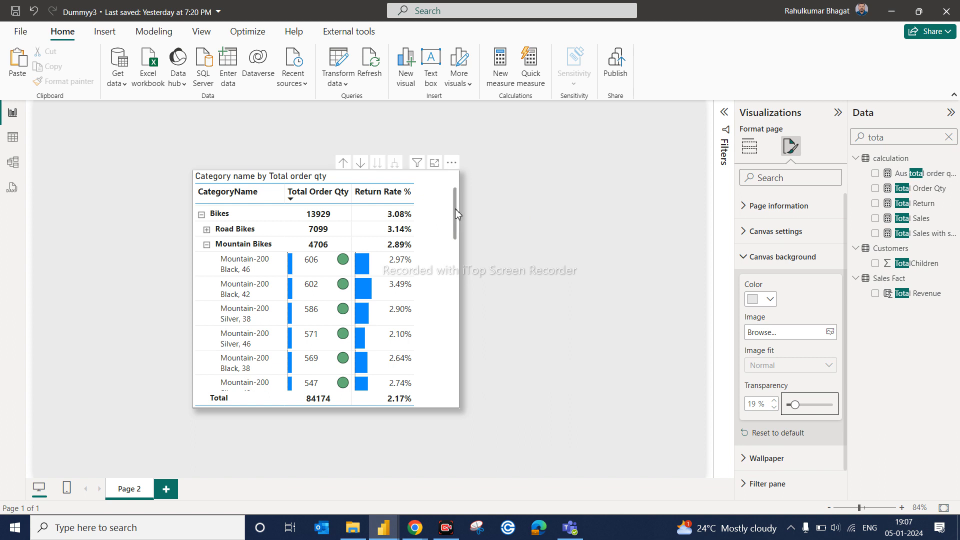
Narrow the matrix to trim the empty space beside Return Rate %, and move it slightly down and right on the page
{"action": "left_click", "coordinate": [458, 312]}
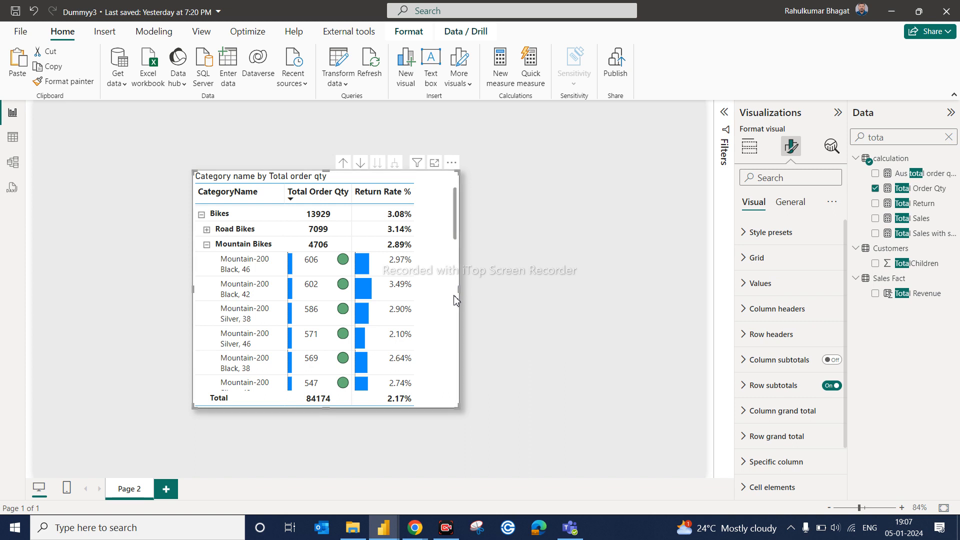
{"action": "scroll", "coordinate": [456, 290], "scroll_direction": "down", "scroll_amount": 5}
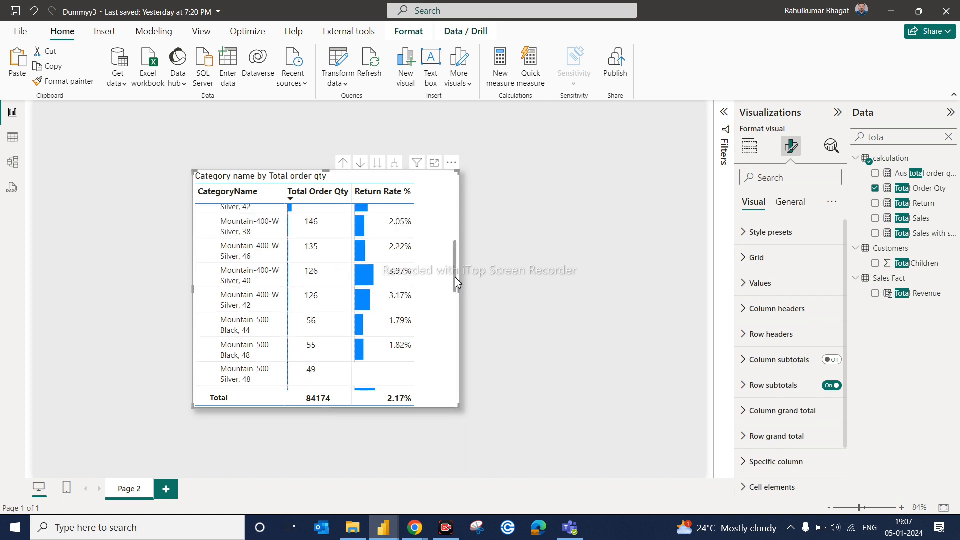
{"action": "scroll", "coordinate": [455, 277], "scroll_direction": "up", "scroll_amount": 8}
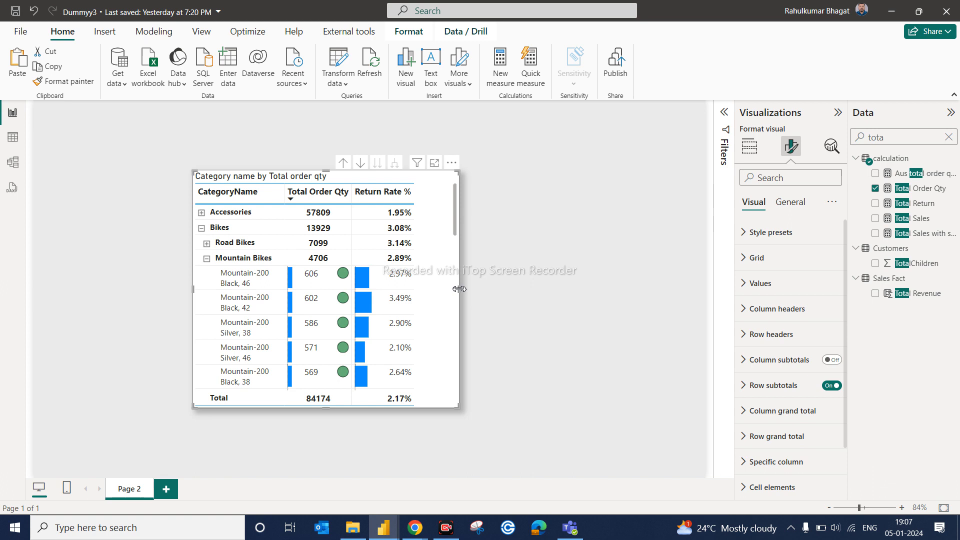
{"action": "left_click_drag", "start_coordinate": [460, 291], "coordinate": [435, 280]}
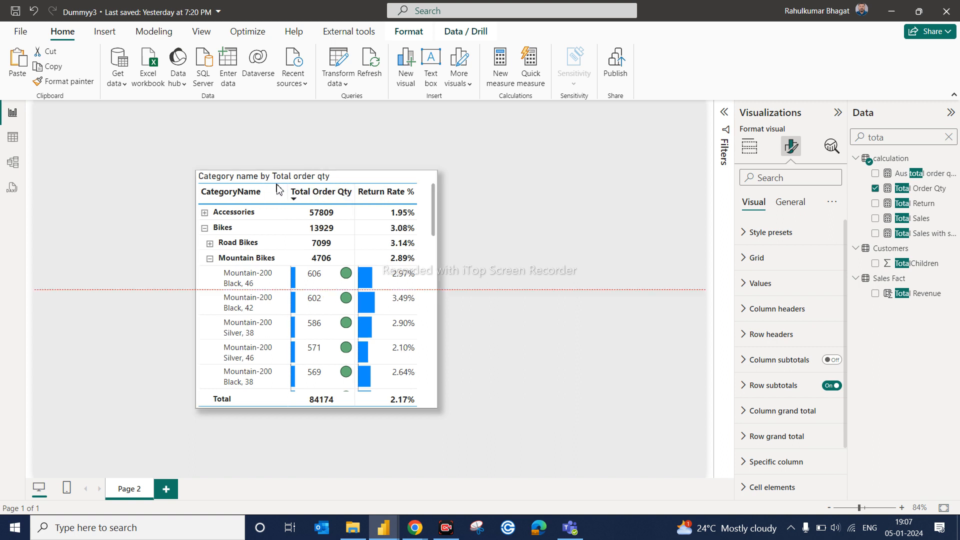
{"action": "left_click_drag", "start_coordinate": [261, 175], "coordinate": [277, 184]}
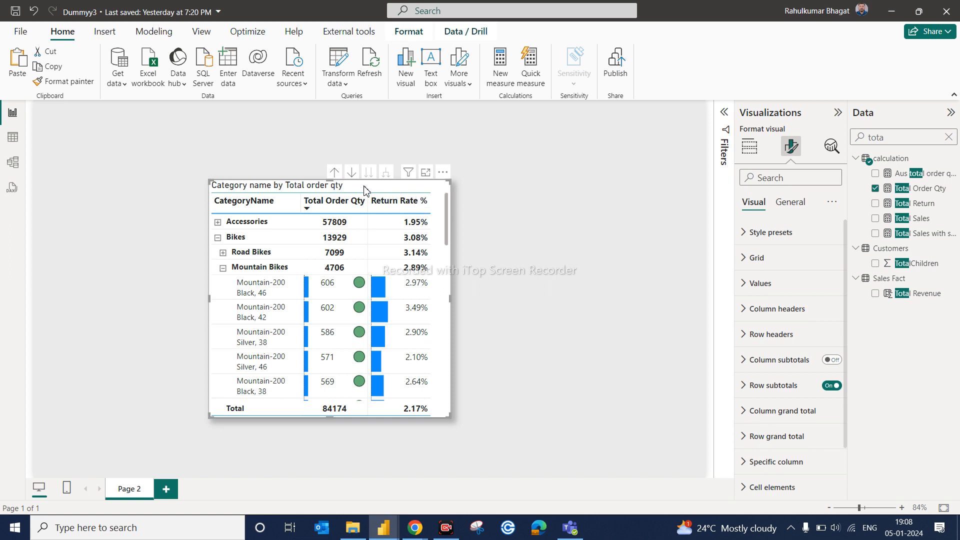
{"action": "left_click_drag", "start_coordinate": [365, 190], "coordinate": [400, 203]}
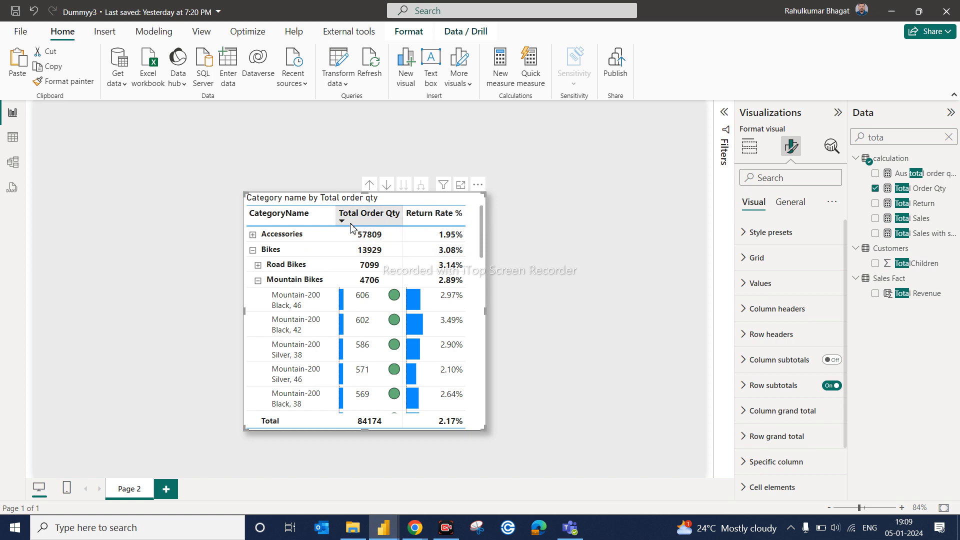
Collapse the Bikes category in the matrix and move the matrix lower on the page
{"action": "left_click", "coordinate": [252, 250]}
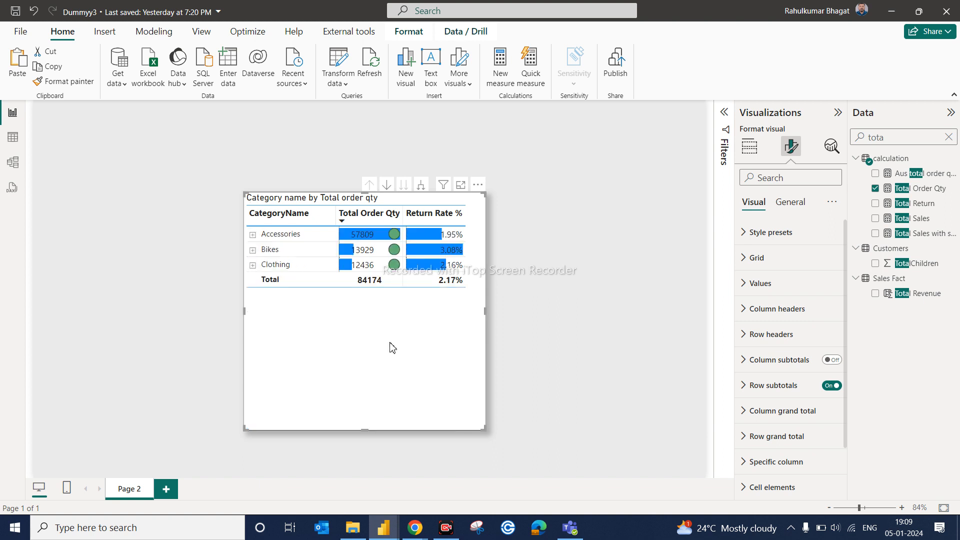
{"action": "left_click_drag", "start_coordinate": [391, 347], "coordinate": [405, 383]}
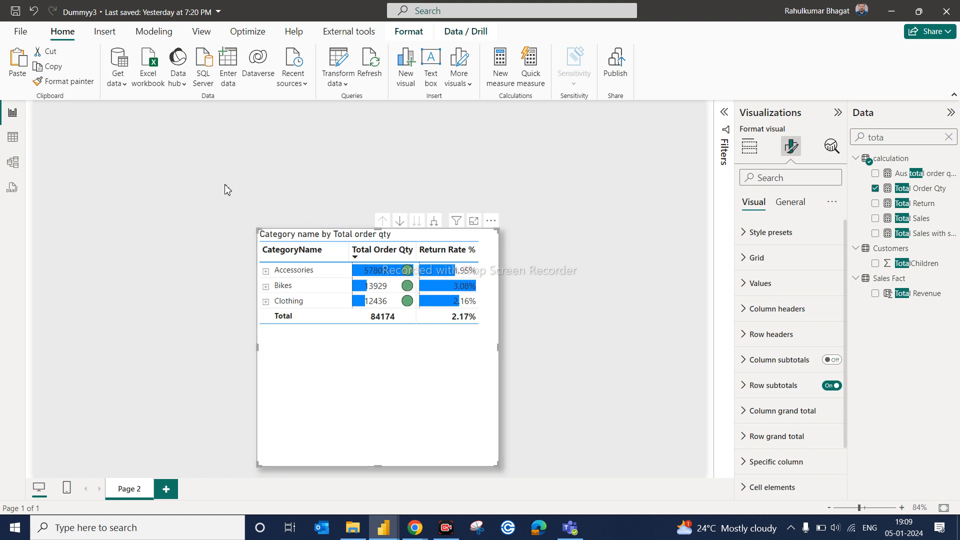
Add an empty treemap visual to the page
{"action": "left_click", "coordinate": [139, 177]}
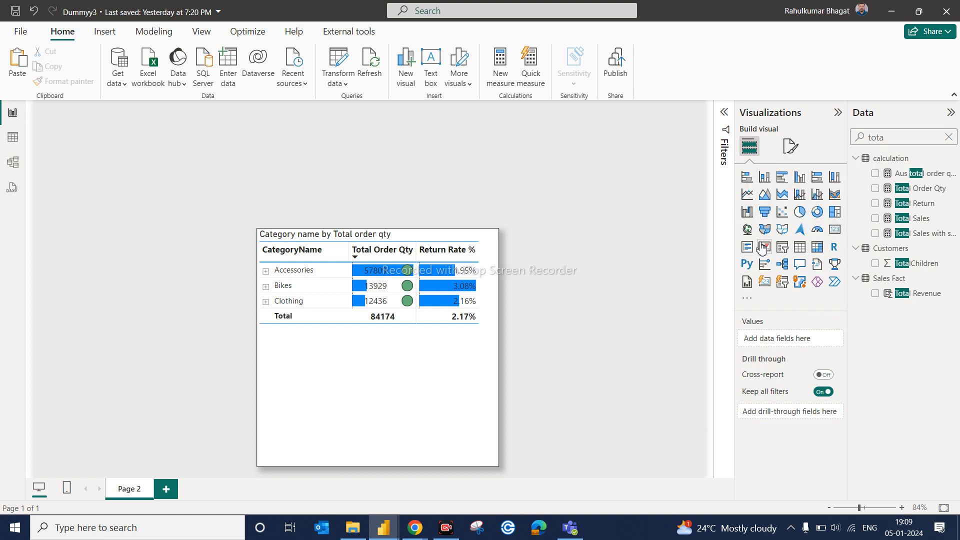
{"action": "left_click", "coordinate": [836, 213]}
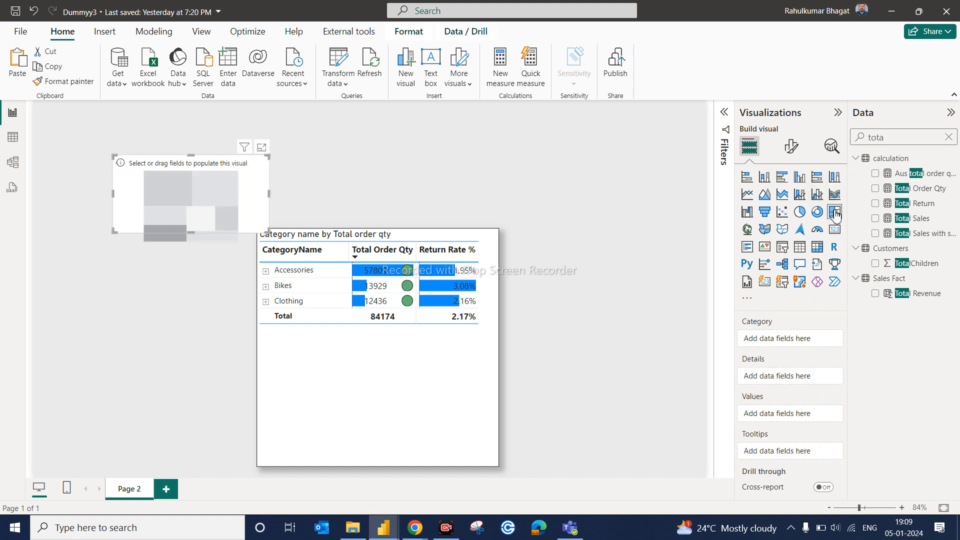
Move the empty treemap nearer the page's left edge and assign CategoryName as its category
{"action": "left_click_drag", "start_coordinate": [208, 168], "coordinate": [143, 163]}
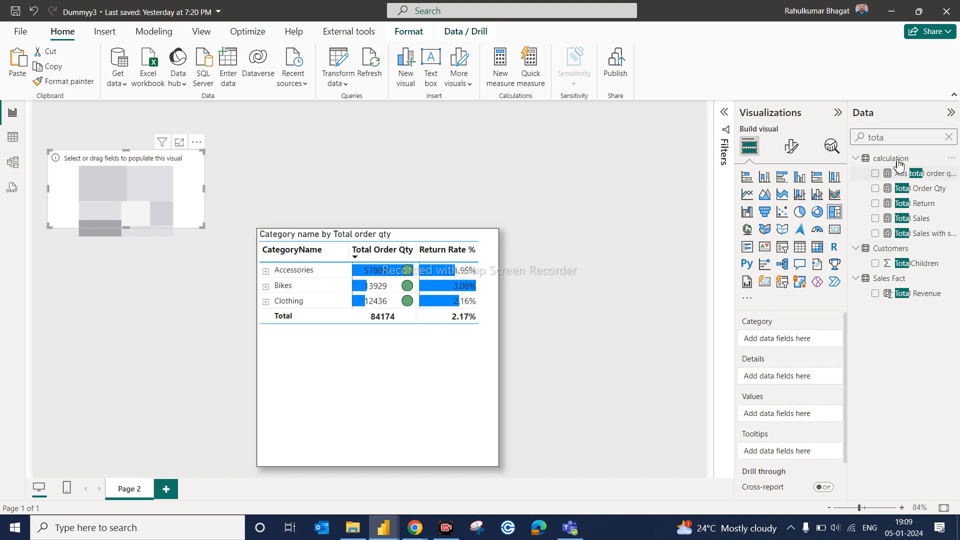
{"action": "double_click", "coordinate": [890, 142]}
{"action": "type", "text": "cate"}
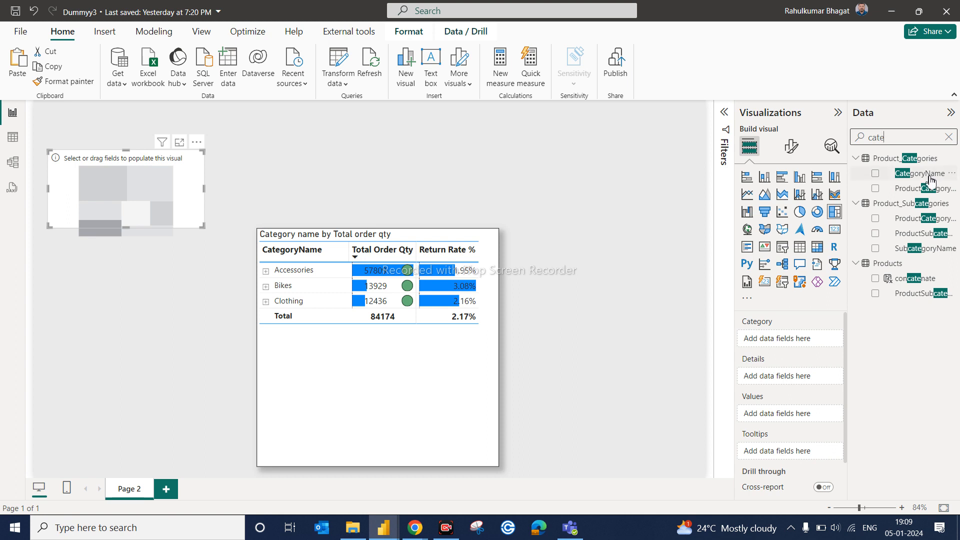
{"action": "left_click_drag", "start_coordinate": [921, 173], "coordinate": [824, 345]}
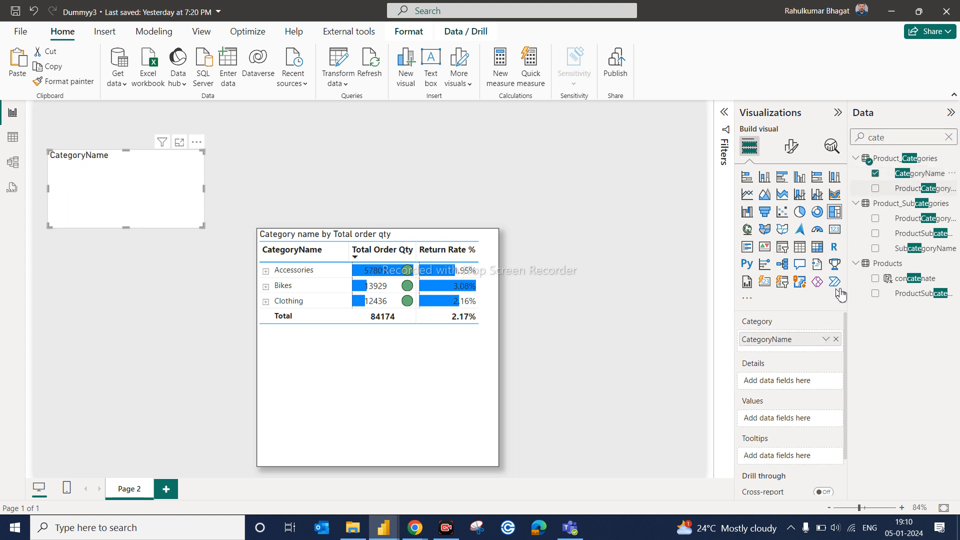
Assign the Total Order Qty measure as the treemap's values
{"action": "double_click", "coordinate": [887, 137]}
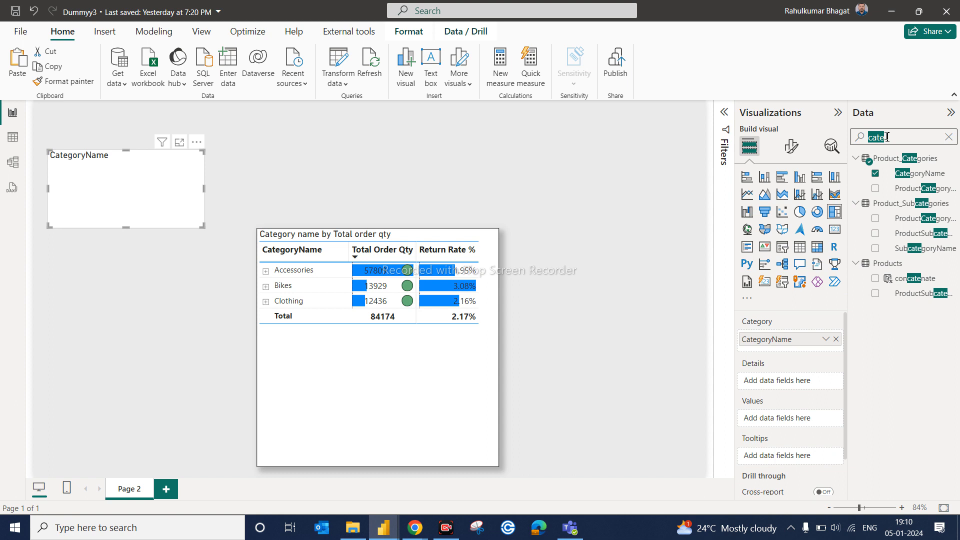
{"action": "type", "text": "tota"}
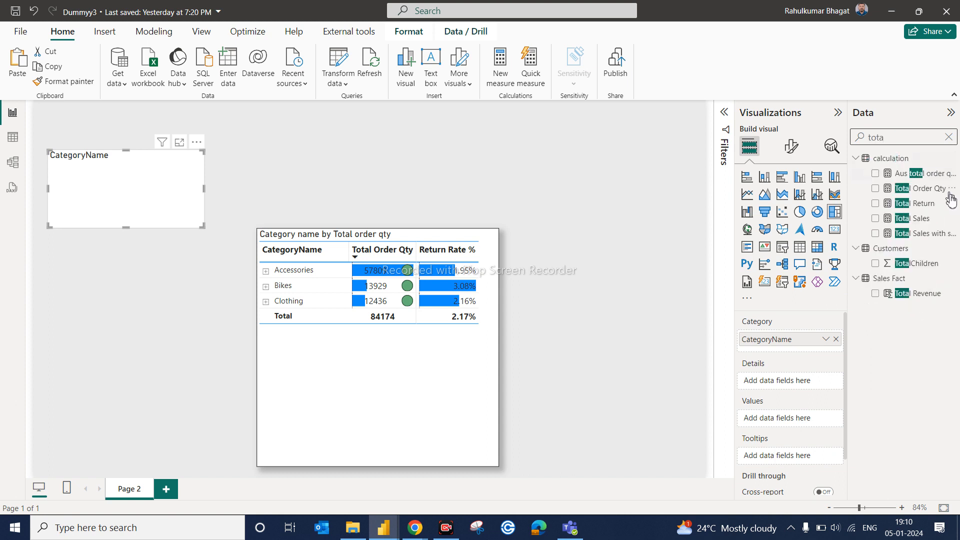
{"action": "left_click_drag", "start_coordinate": [925, 194], "coordinate": [810, 419]}
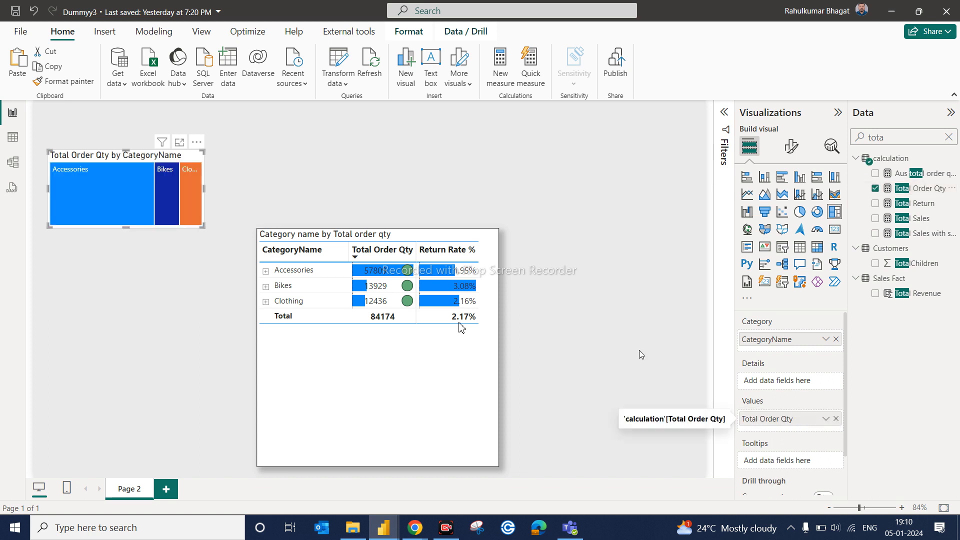
Move the treemap to the page's upper-left corner and enlarge it to extend almost to the matrix
{"action": "left_click_drag", "start_coordinate": [202, 229], "coordinate": [183, 268]}
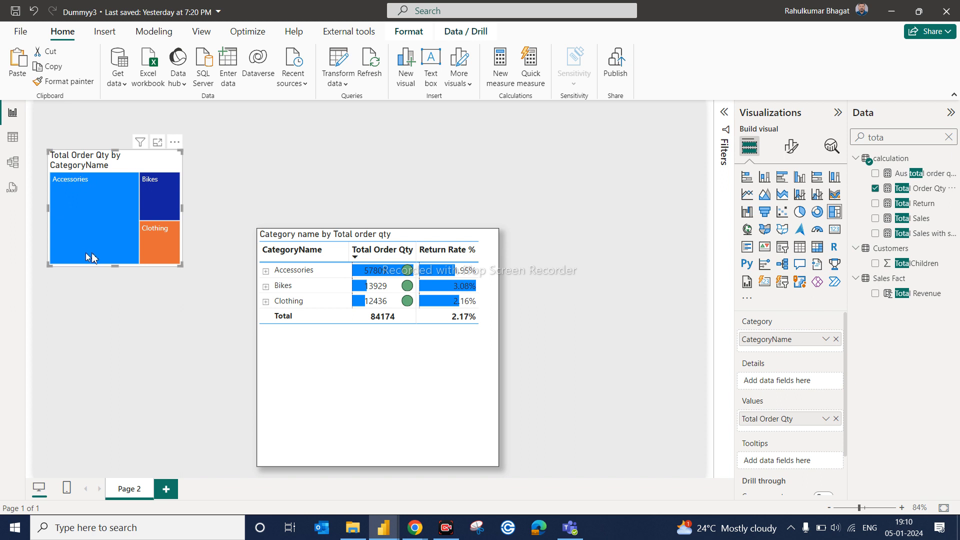
{"action": "mouse_move", "coordinate": [121, 251]}
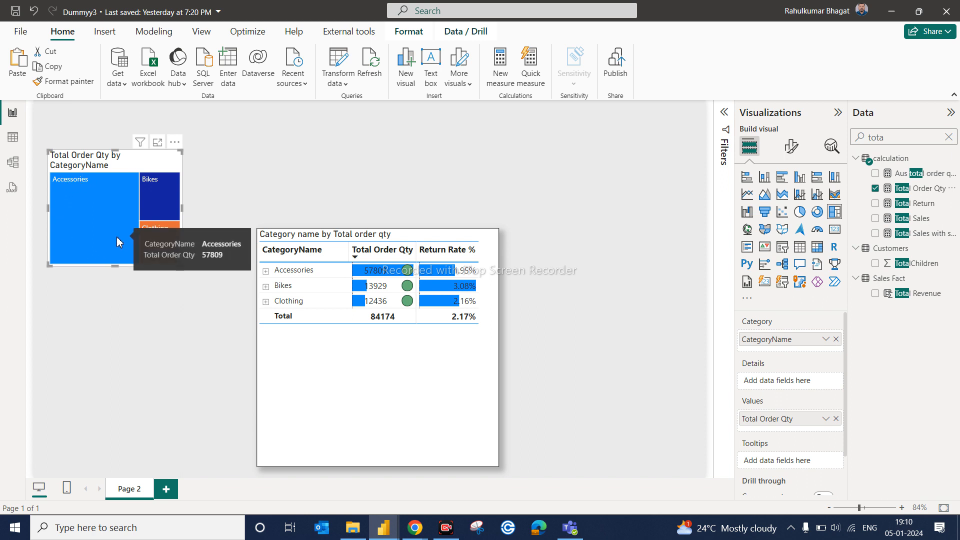
{"action": "mouse_move", "coordinate": [145, 203]}
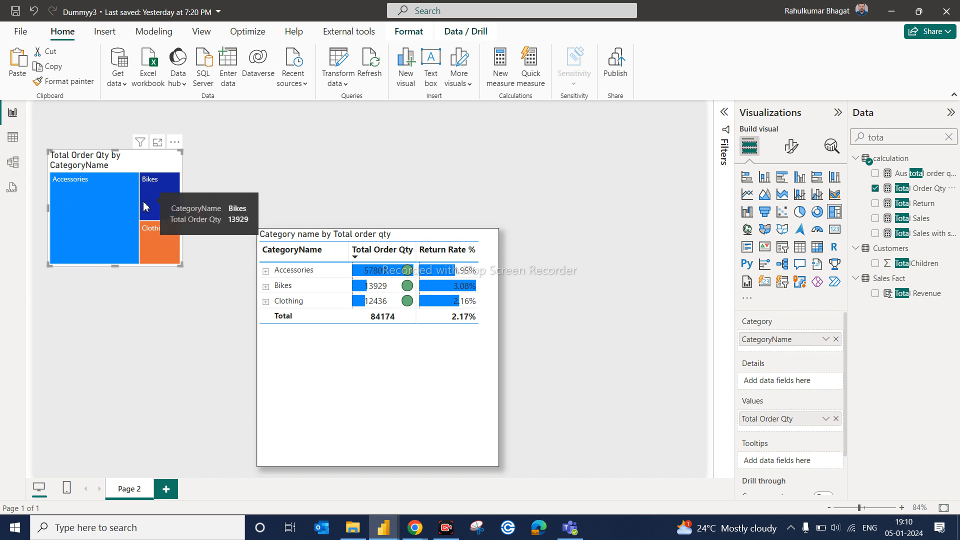
{"action": "mouse_move", "coordinate": [159, 239]}
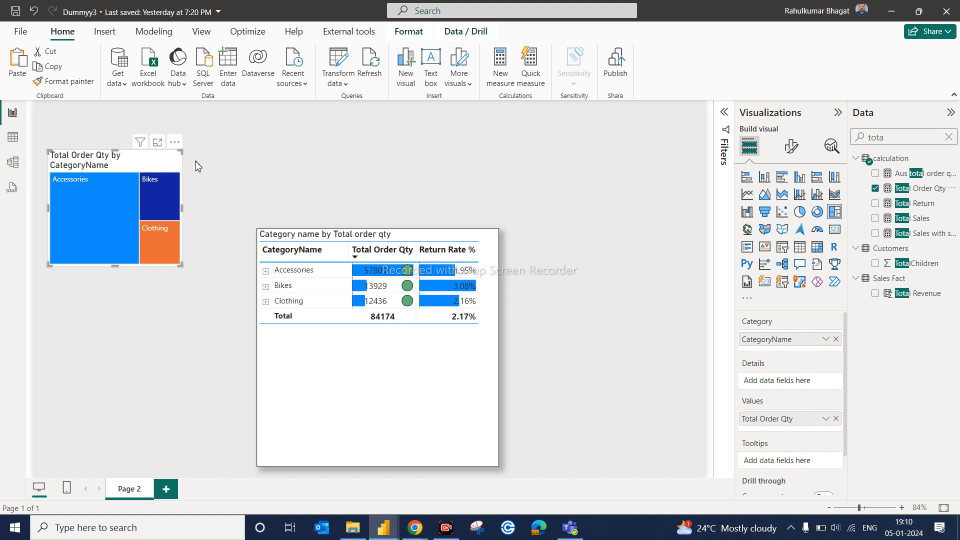
{"action": "left_click_drag", "start_coordinate": [132, 165], "coordinate": [119, 137]}
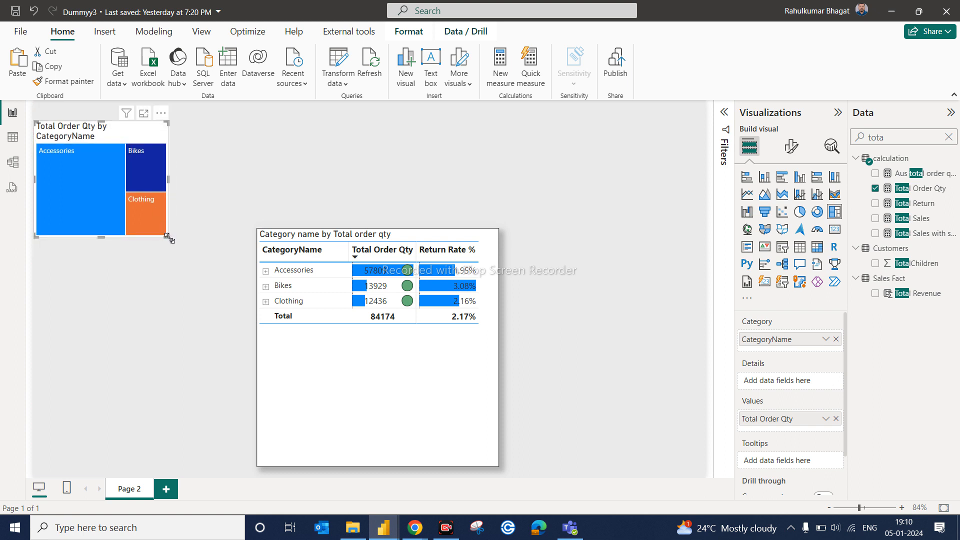
{"action": "left_click_drag", "start_coordinate": [168, 237], "coordinate": [245, 288]}
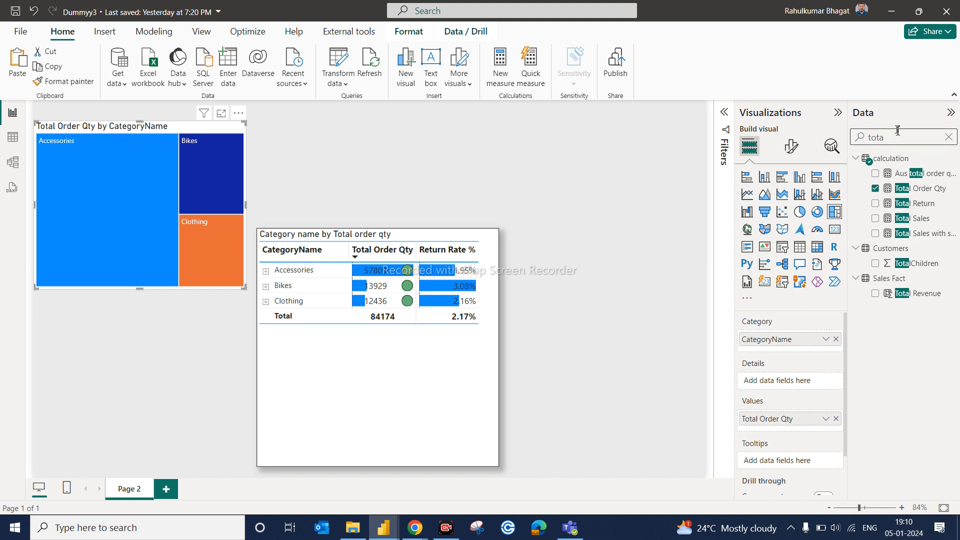
Add SubcategoryName below CategoryName in the treemap's category hierarchy
{"action": "double_click", "coordinate": [891, 140]}
{"action": "type", "text": "pro"}
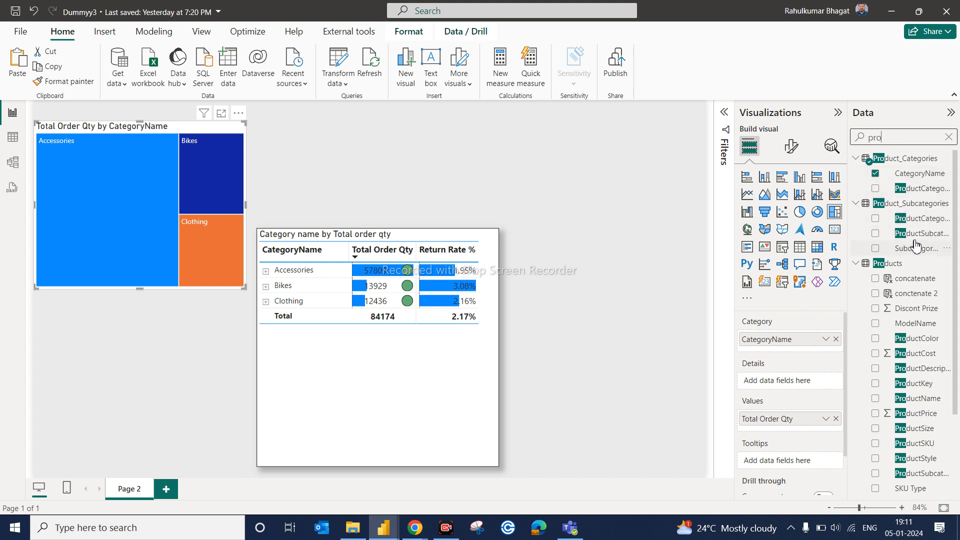
{"action": "left_click_drag", "start_coordinate": [917, 248], "coordinate": [850, 343]}
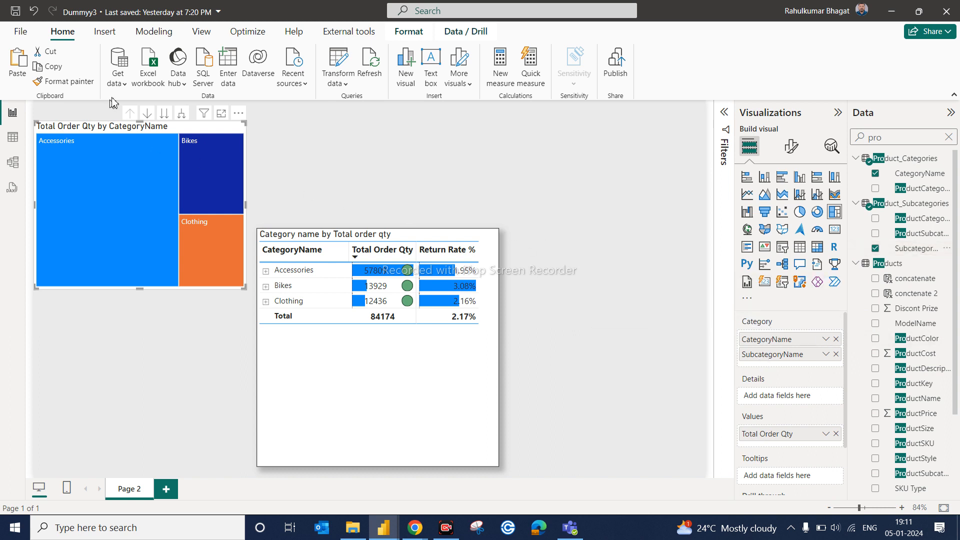
Turn on the treemap's drill mode, drill down into the Accessories subcategories and slightly reduce the treemap's height
{"action": "left_click", "coordinate": [147, 116]}
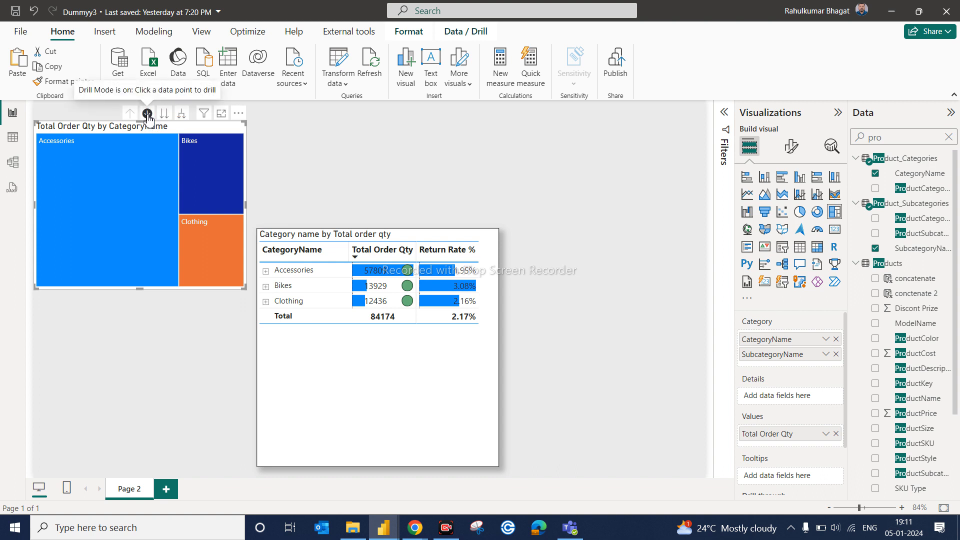
{"action": "left_click", "coordinate": [104, 189]}
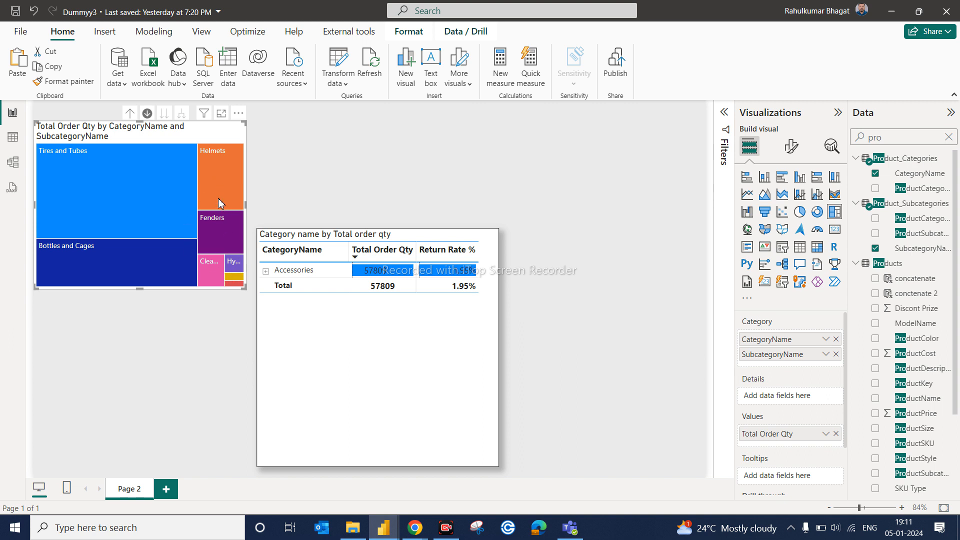
{"action": "mouse_move", "coordinate": [160, 164]}
{"action": "mouse_move", "coordinate": [233, 284]}
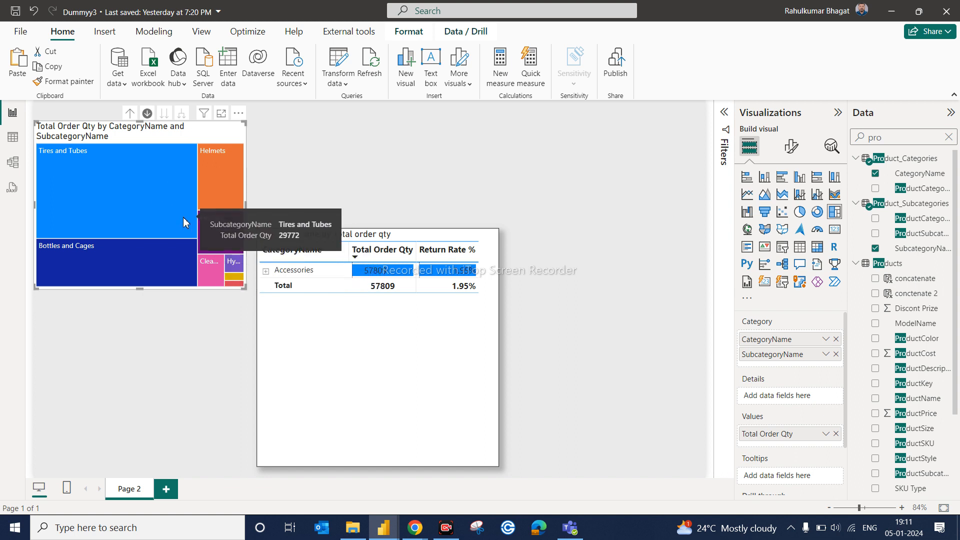
{"action": "mouse_move", "coordinate": [242, 288]}
{"action": "left_mouse_down"}
{"action": "mouse_move", "coordinate": [545, 379]}
{"action": "mouse_move", "coordinate": [634, 438]}
{"action": "mouse_move", "coordinate": [699, 465]}
{"action": "mouse_move", "coordinate": [407, 338]}
{"action": "mouse_move", "coordinate": [243, 286]}
{"action": "left_mouse_up"}
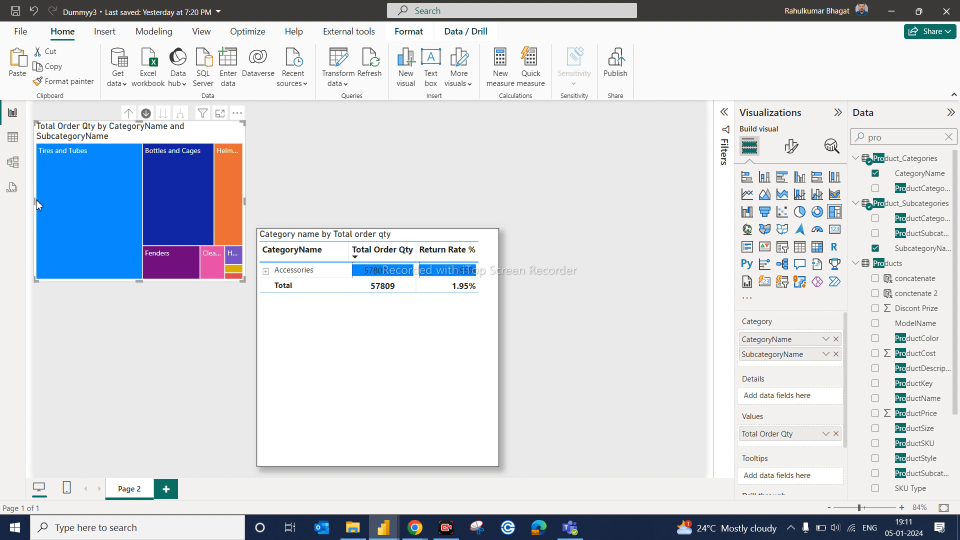
Examine the Accessories subcategory blocks of the treemap in focus mode and return to the report
{"action": "left_click", "coordinate": [222, 117]}
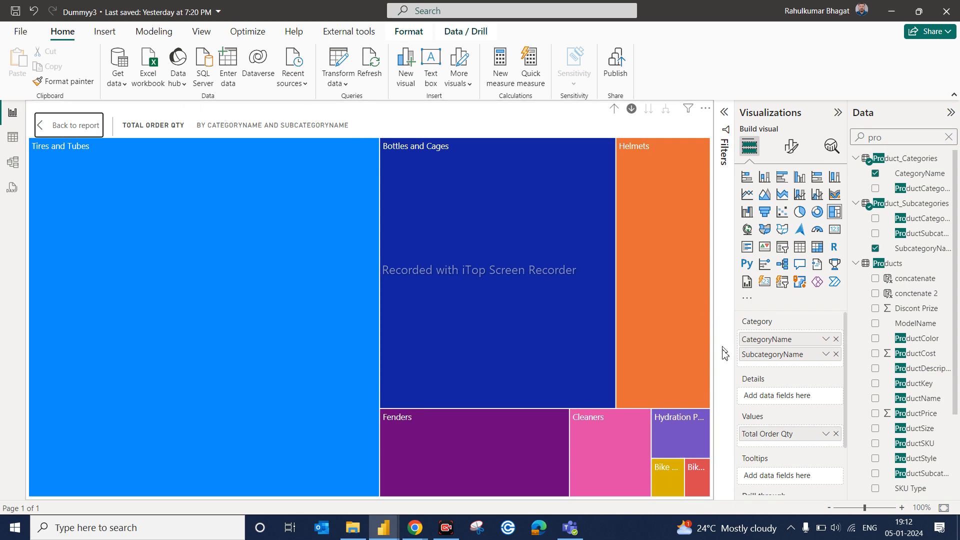
{"action": "mouse_move", "coordinate": [703, 370]}
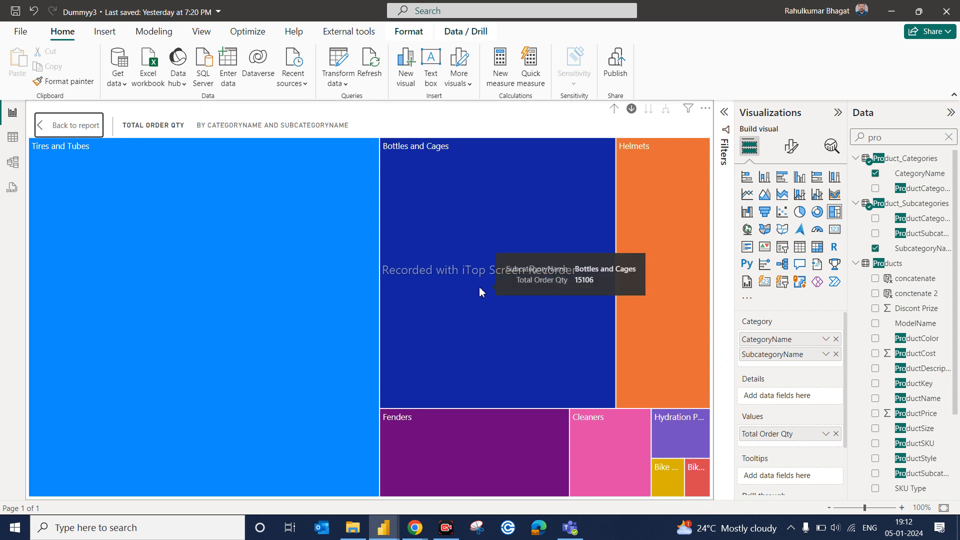
{"action": "left_click", "coordinate": [68, 125]}
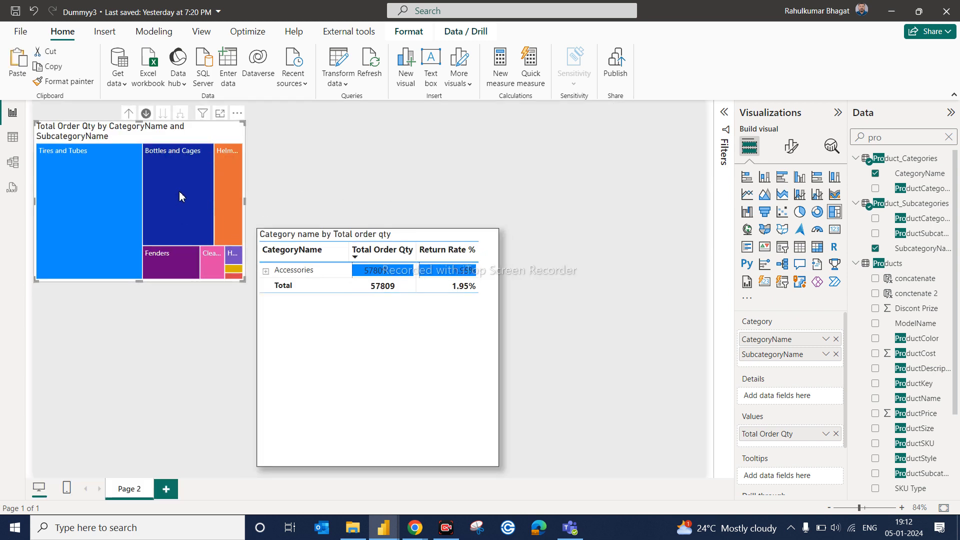
{"action": "mouse_move", "coordinate": [181, 196]}
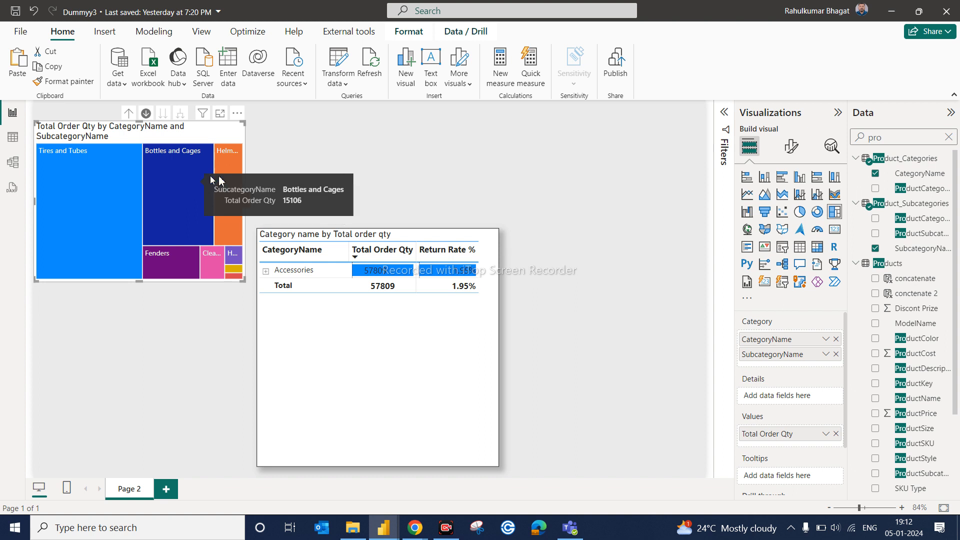
{"action": "left_click", "coordinate": [220, 122]}
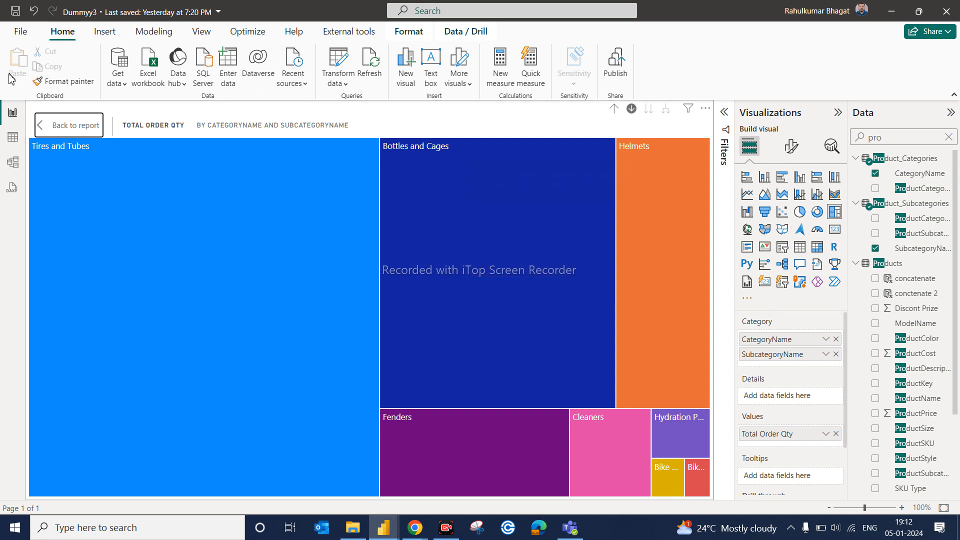
{"action": "left_click", "coordinate": [55, 128]}
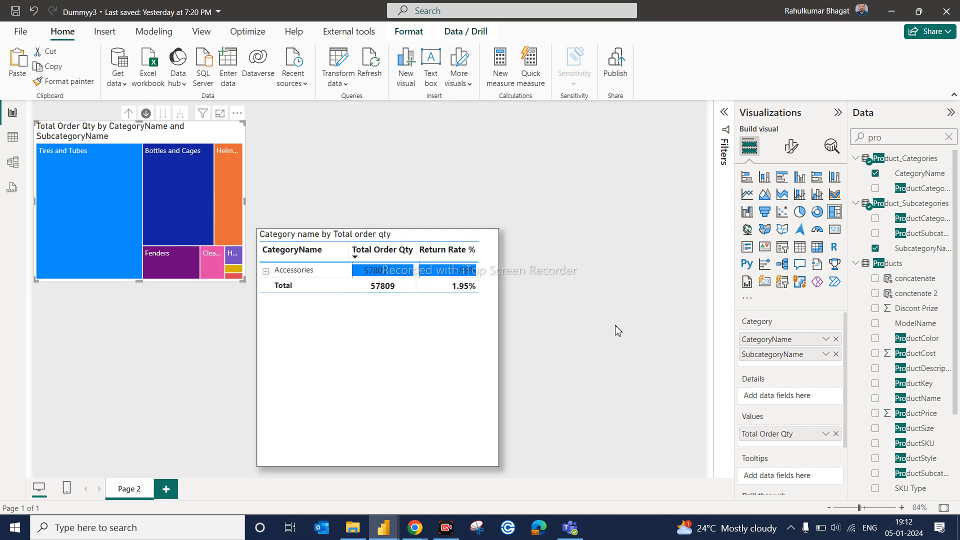
Try SubcategoryName as the treemap's only category, and replace it with CategoryName
{"action": "left_click", "coordinate": [837, 340]}
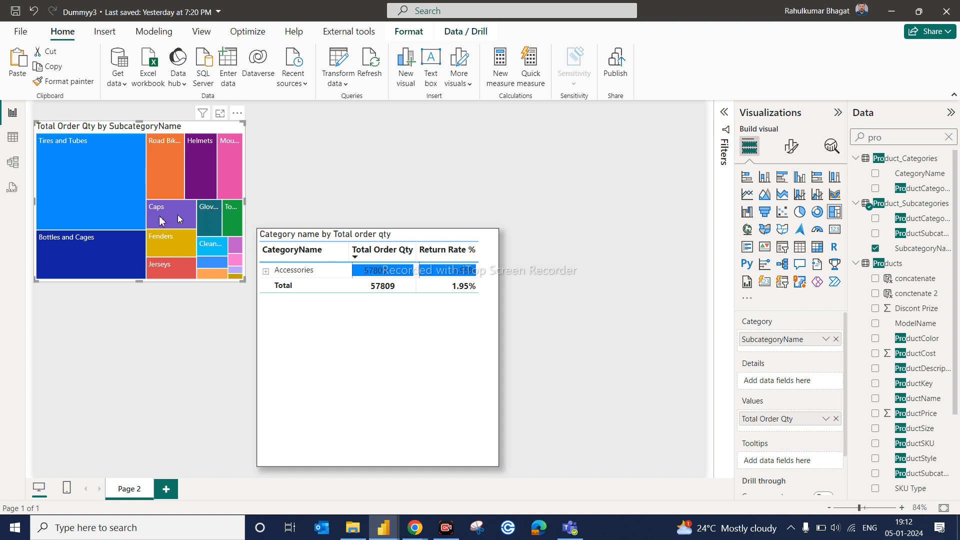
{"action": "mouse_move", "coordinate": [106, 156]}
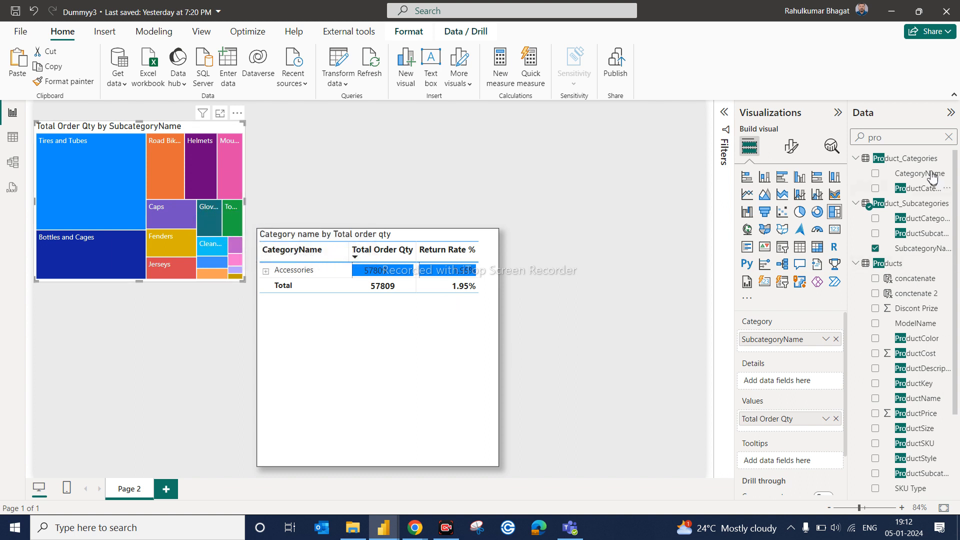
{"action": "left_click_drag", "start_coordinate": [921, 177], "coordinate": [811, 349]}
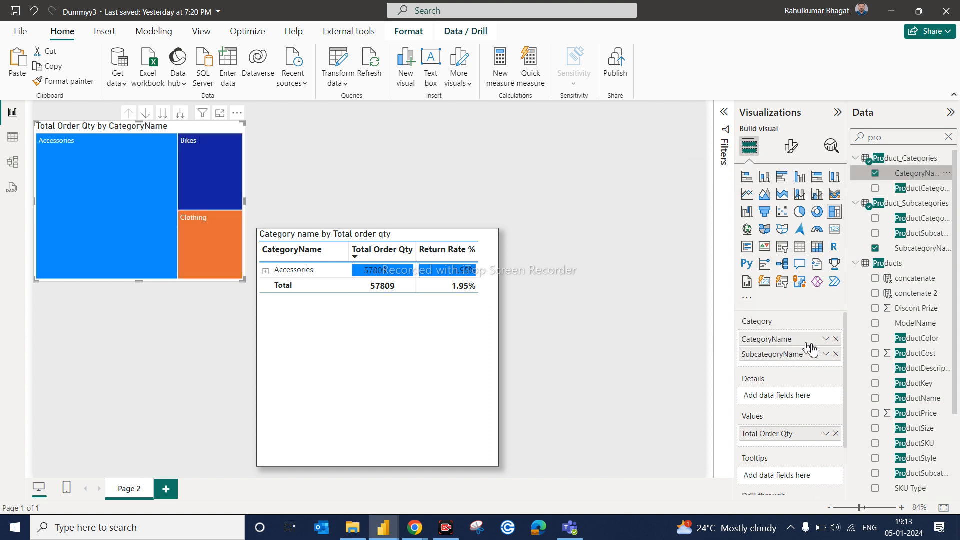
{"action": "left_click", "coordinate": [837, 354]}
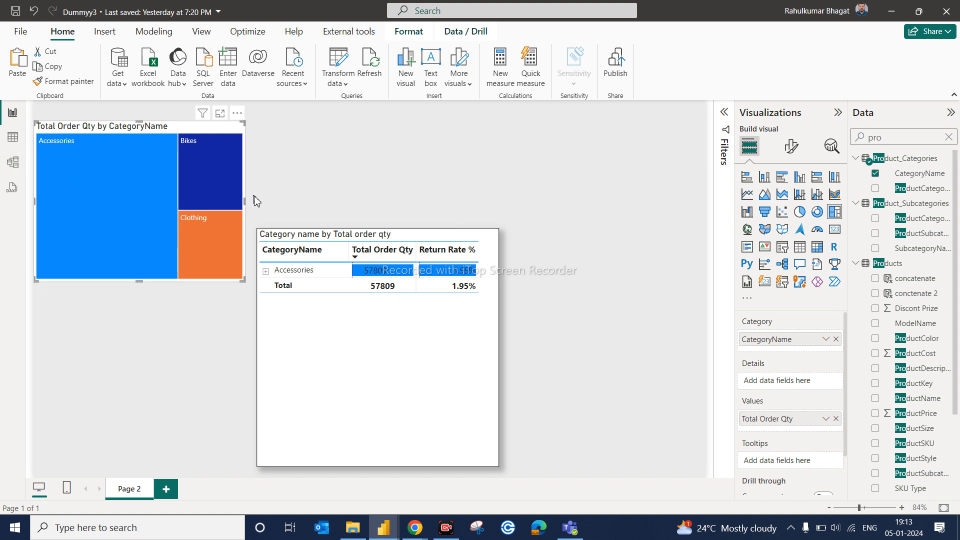
Move the matrix up and to the right, and test its Accessories row by toggling the treemap selection and the row's expansion
{"action": "left_click_drag", "start_coordinate": [380, 291], "coordinate": [415, 277]}
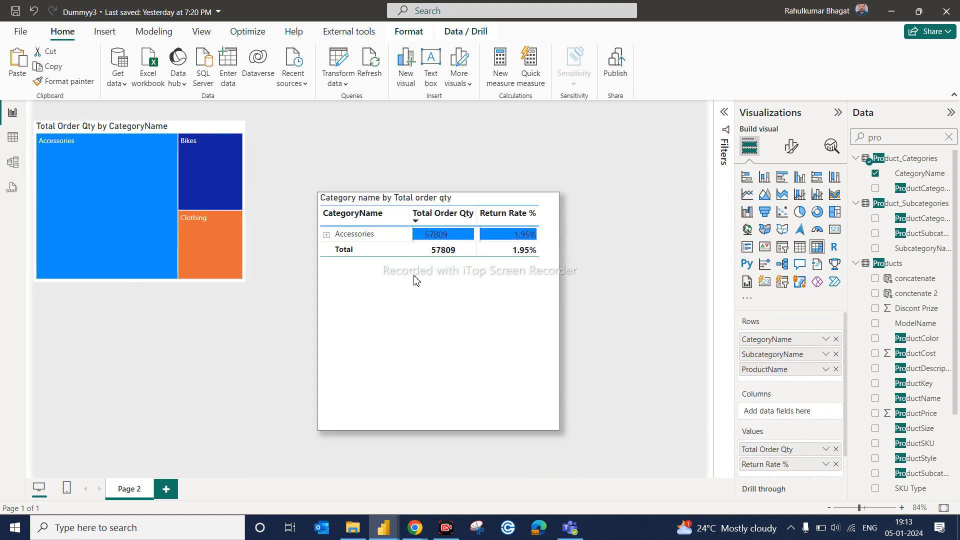
{"action": "left_click", "coordinate": [123, 184]}
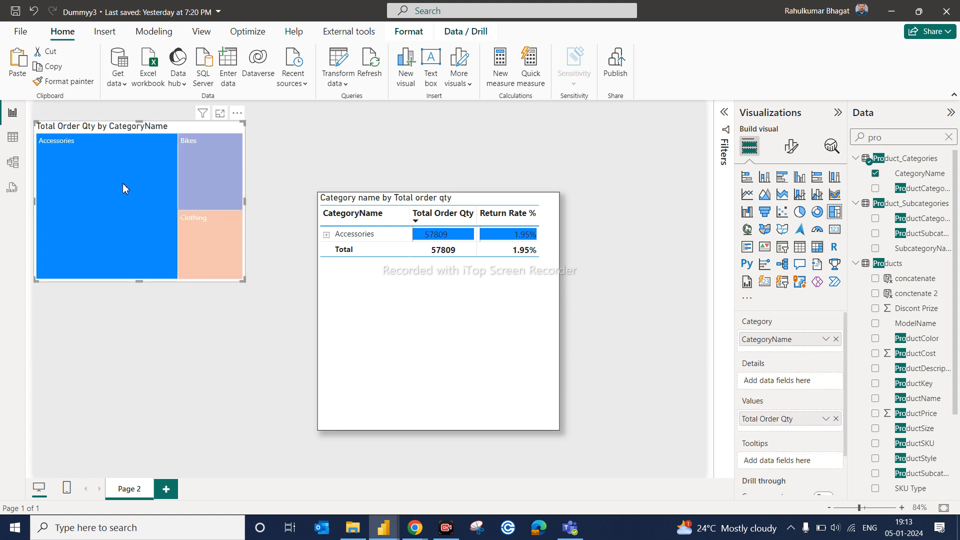
{"action": "left_click", "coordinate": [122, 183]}
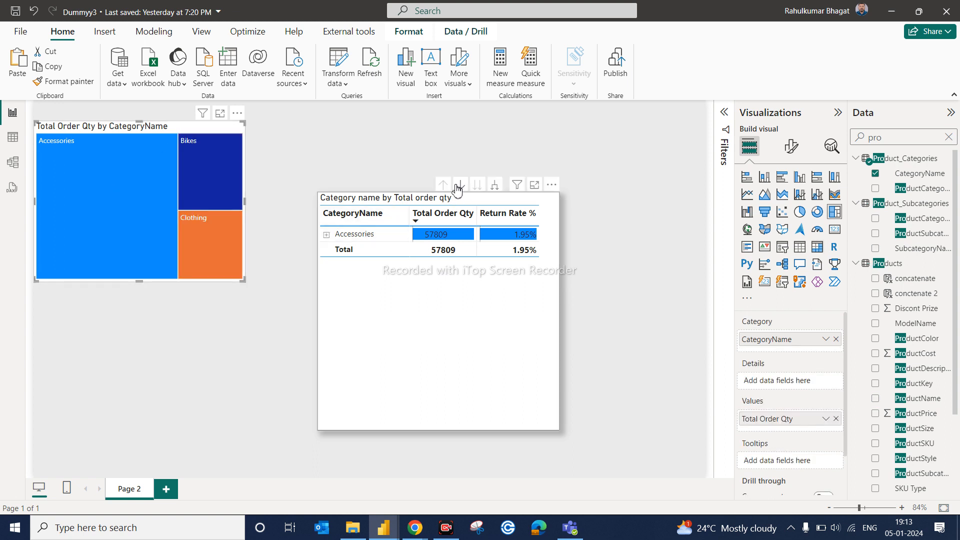
{"action": "left_click", "coordinate": [326, 235]}
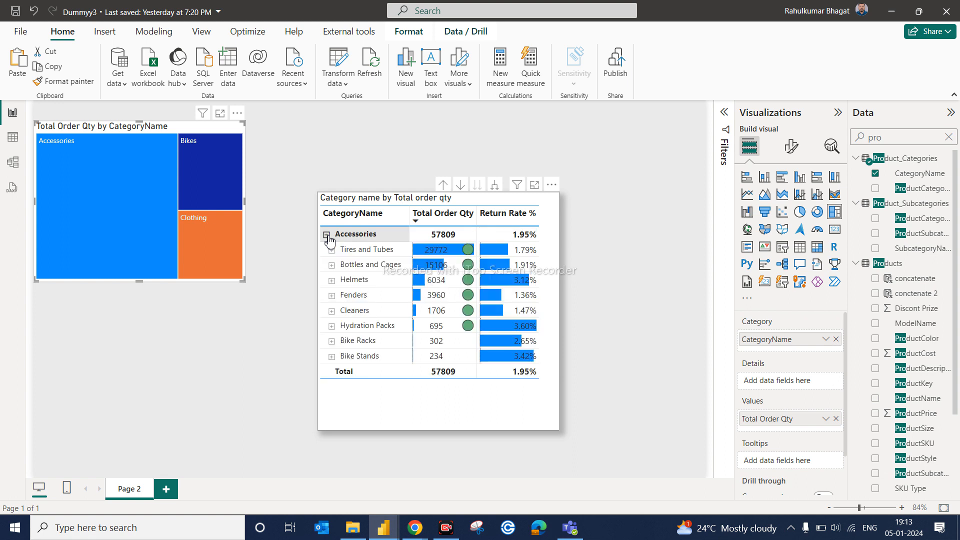
{"action": "left_click", "coordinate": [327, 234]}
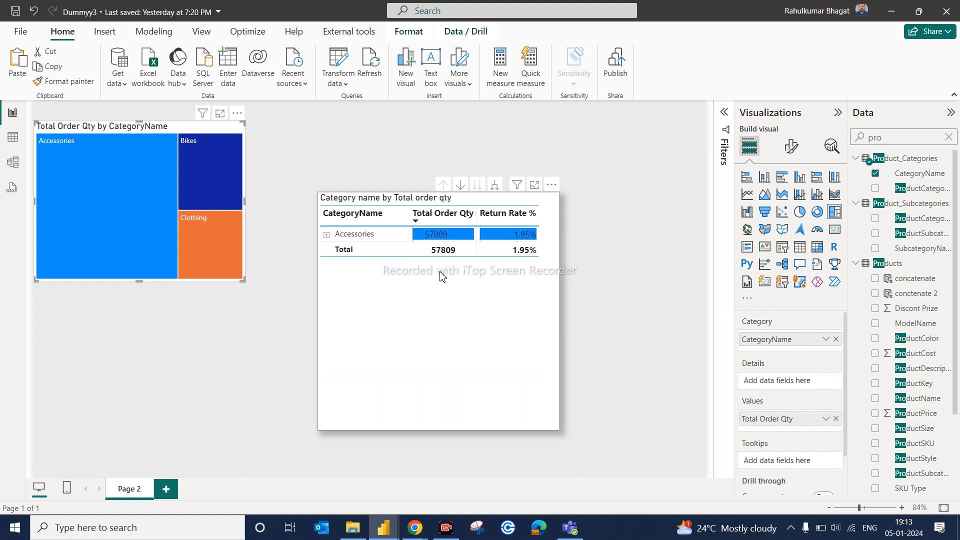
Show the filters applied to the matrix
{"action": "left_click", "coordinate": [423, 331]}
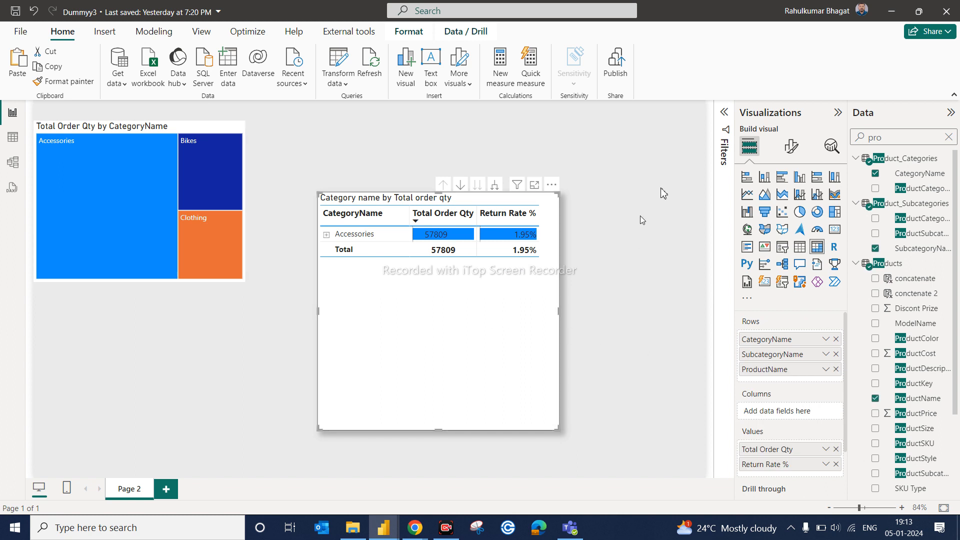
{"action": "left_click", "coordinate": [724, 114]}
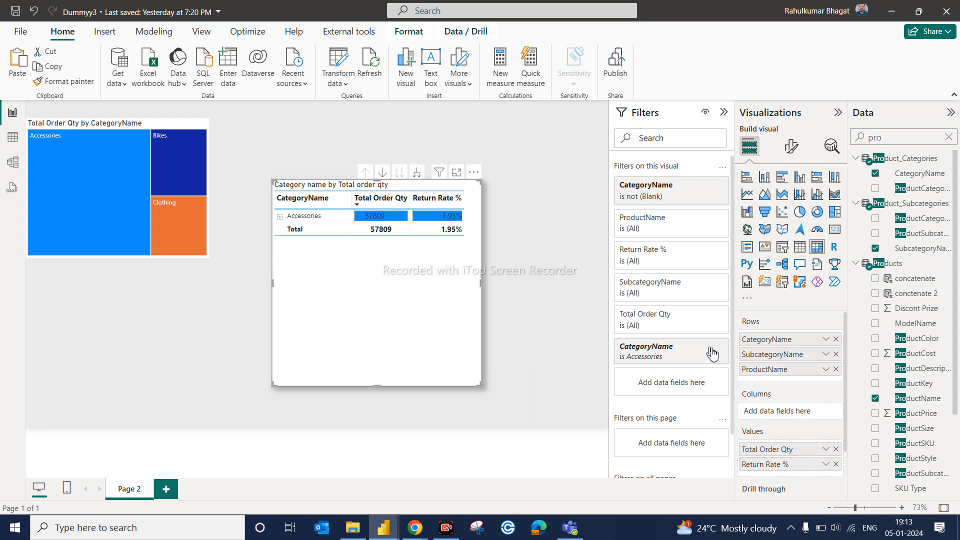
Filter the matrix to Accessories from the treemap, expand it one level to its subcategories, and drill back up
{"action": "mouse_move", "coordinate": [660, 353]}
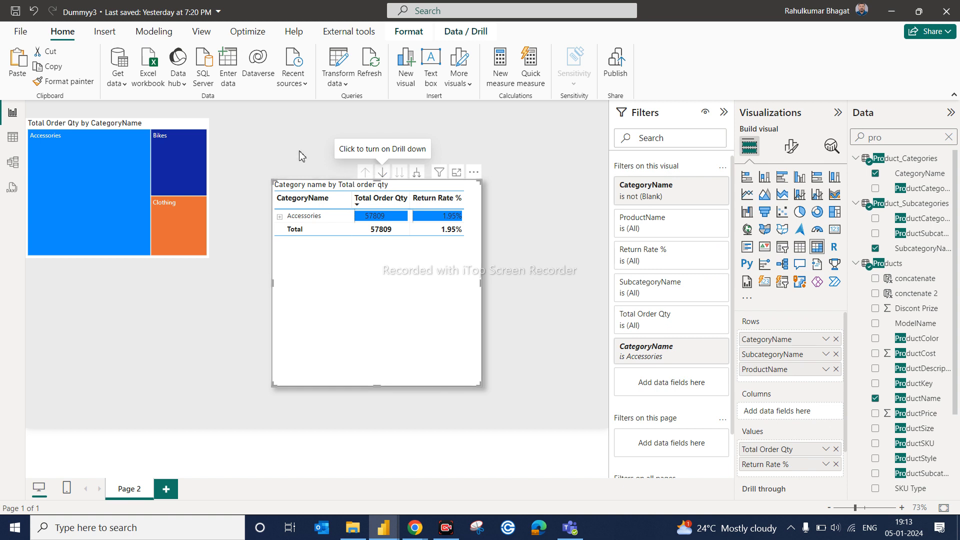
{"action": "left_click", "coordinate": [89, 167]}
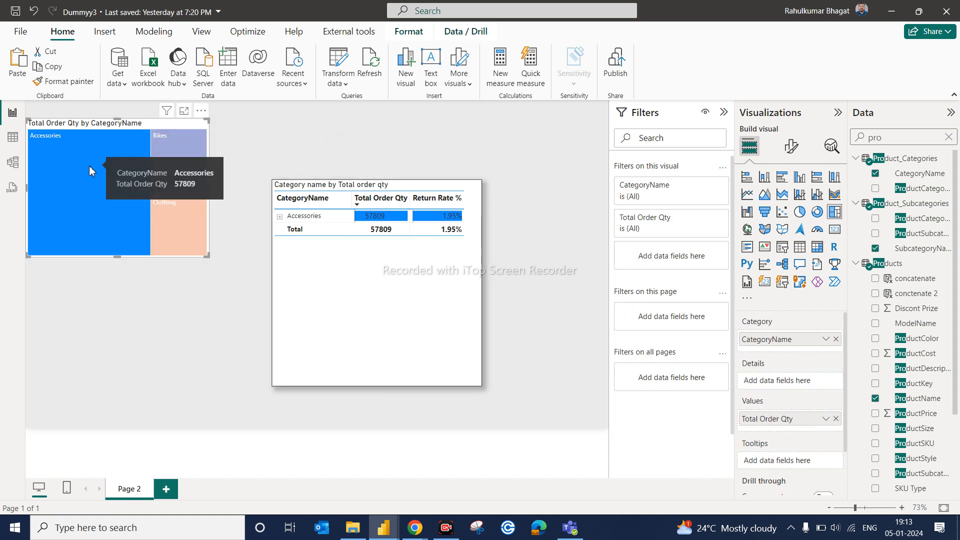
{"action": "left_click", "coordinate": [419, 301]}
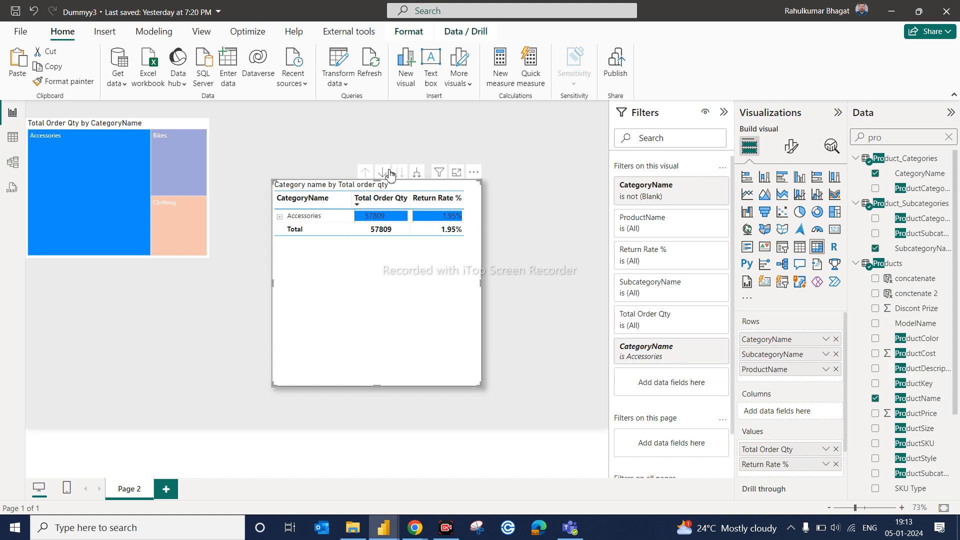
{"action": "left_click", "coordinate": [419, 173]}
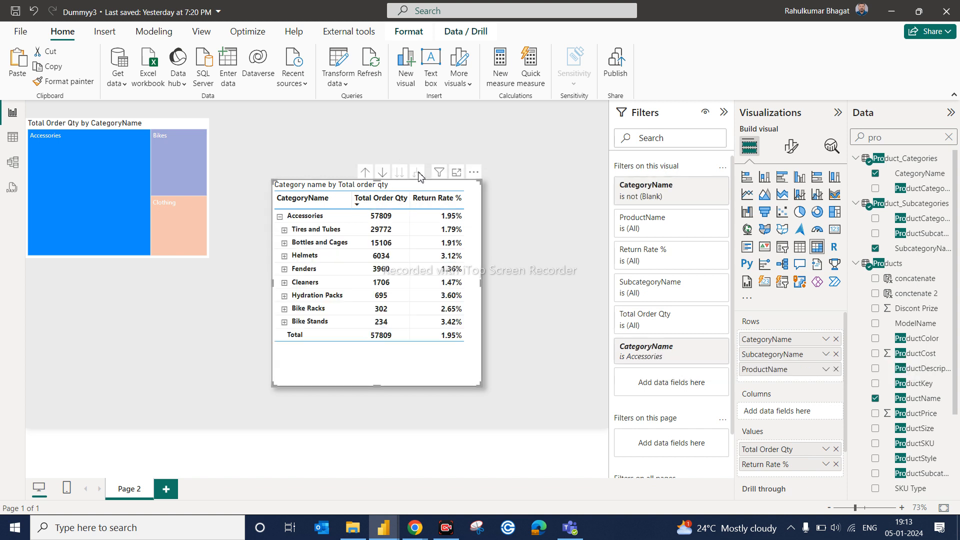
{"action": "left_click", "coordinate": [368, 175]}
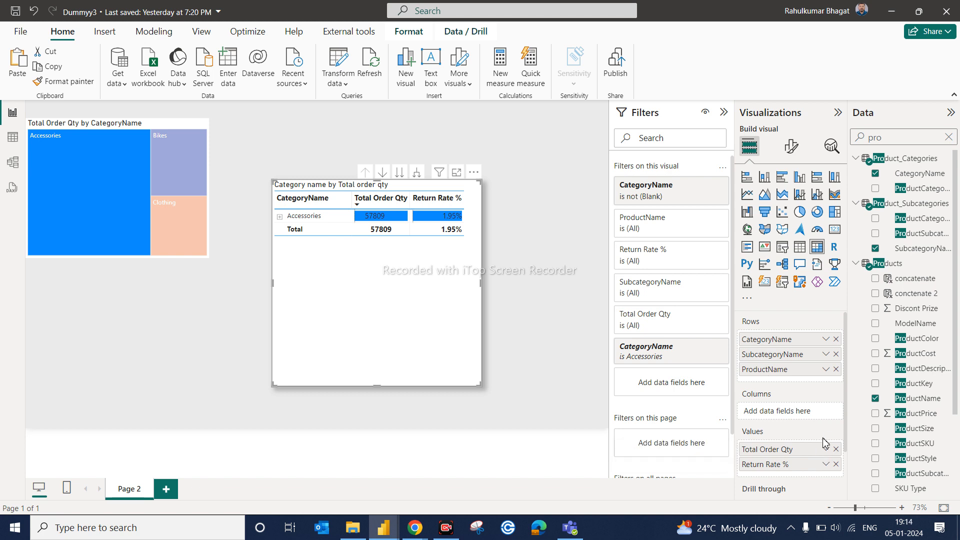
Remove CategoryName from the matrix rows and add it back above SubcategoryName
{"action": "left_click", "coordinate": [836, 340]}
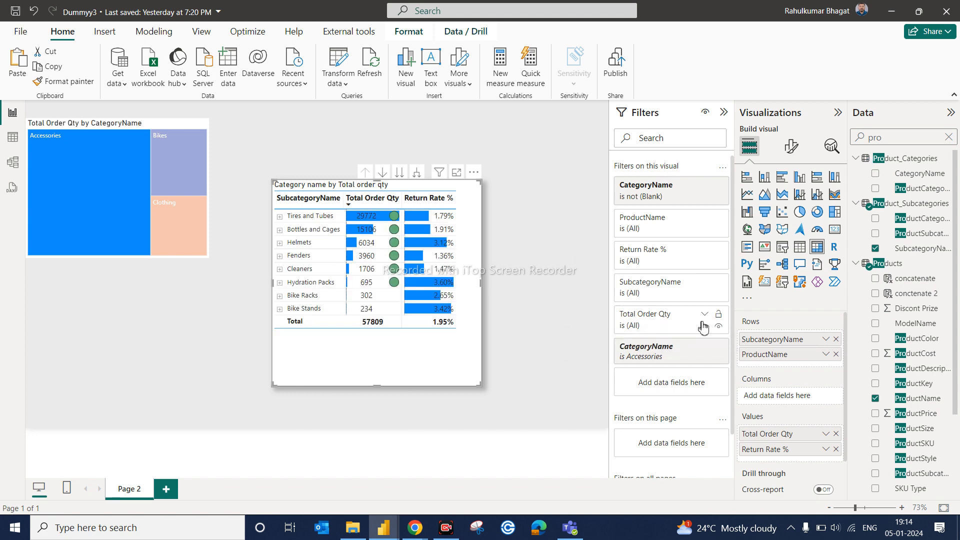
{"action": "left_click_drag", "start_coordinate": [922, 175], "coordinate": [810, 336]}
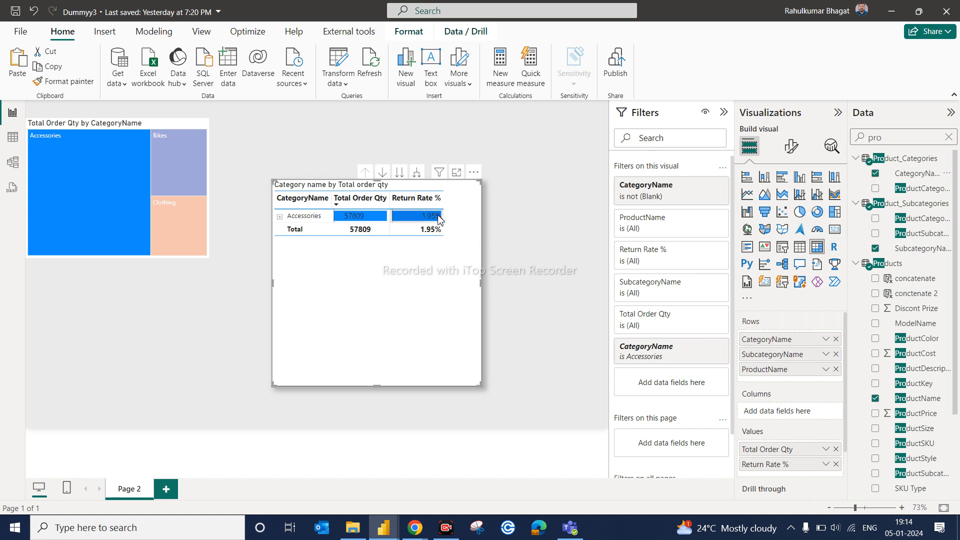
Try drill mode on the matrix by drilling from Accessories into Bottles and Cages, and drill back up to the category level
{"action": "left_click", "coordinate": [383, 173]}
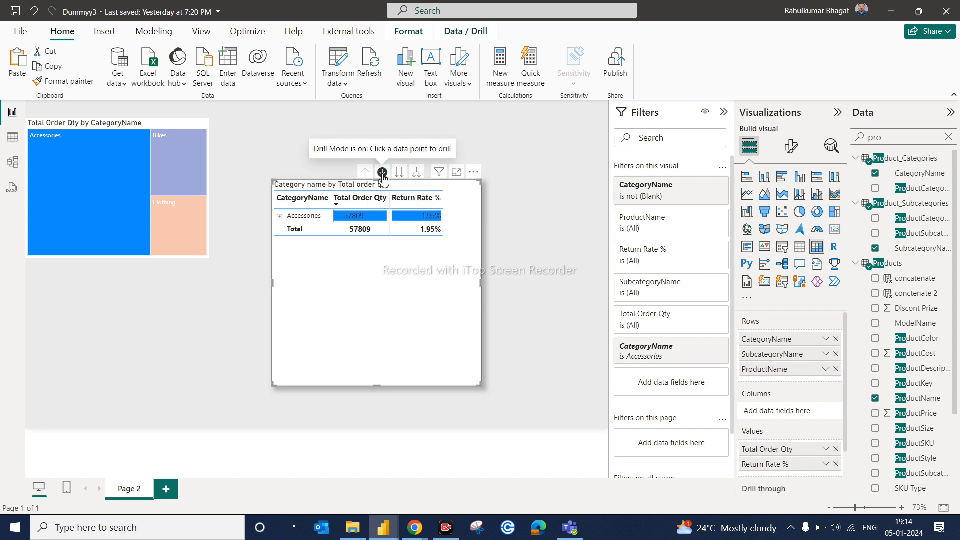
{"action": "left_click", "coordinate": [279, 219]}
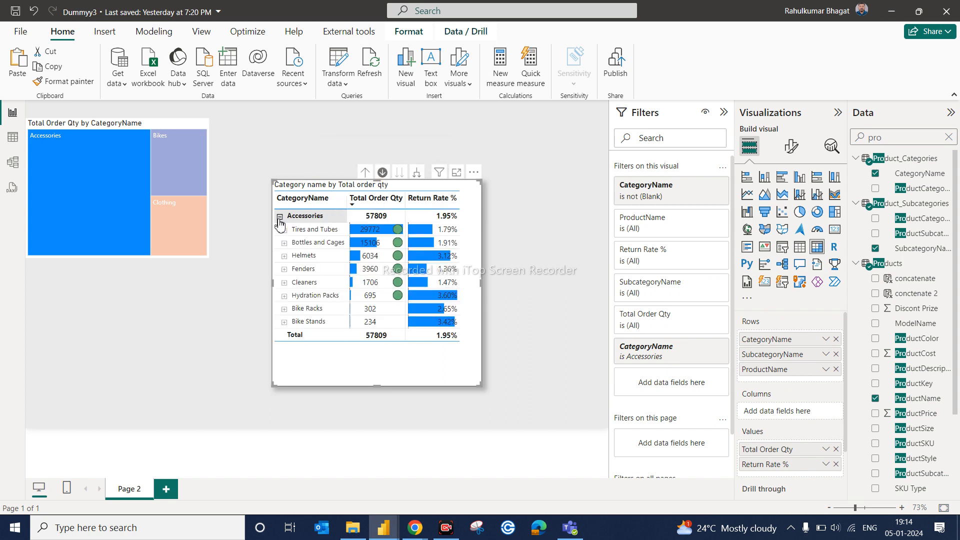
{"action": "left_click", "coordinate": [303, 243]}
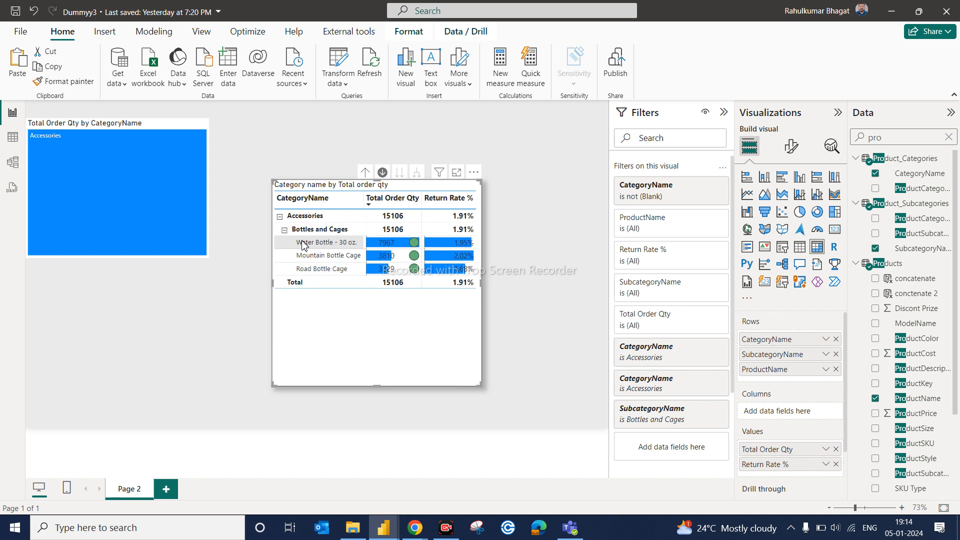
{"action": "left_click", "coordinate": [280, 219]}
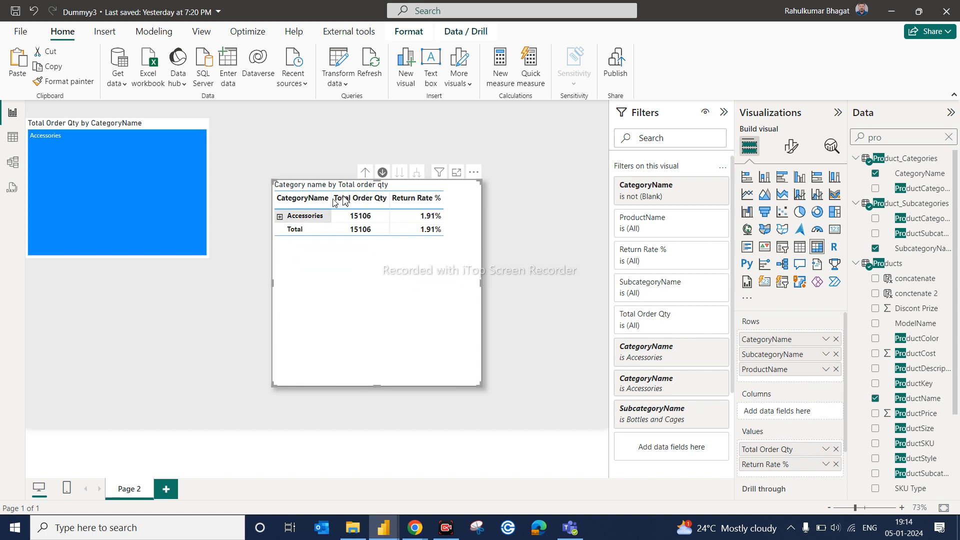
{"action": "left_click", "coordinate": [365, 173]}
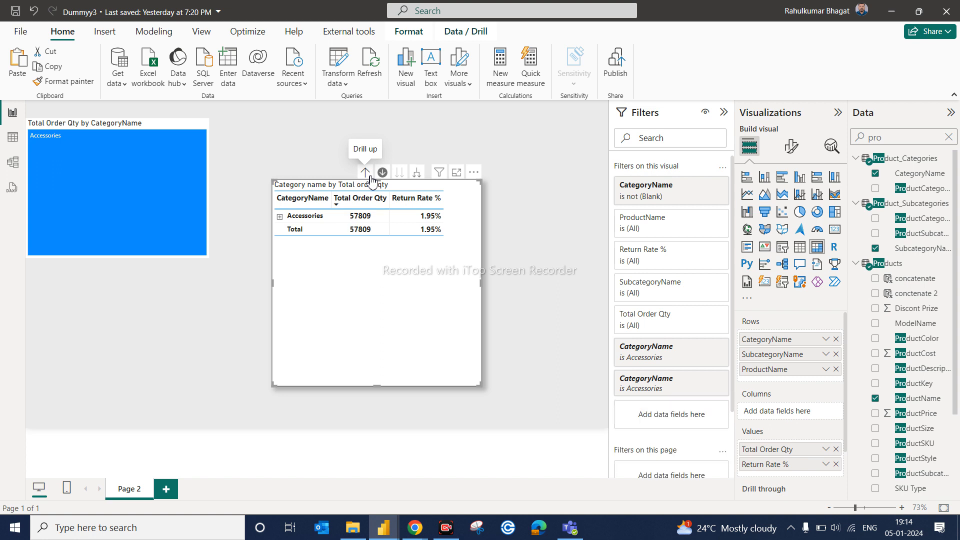
{"action": "left_click", "coordinate": [369, 175]}
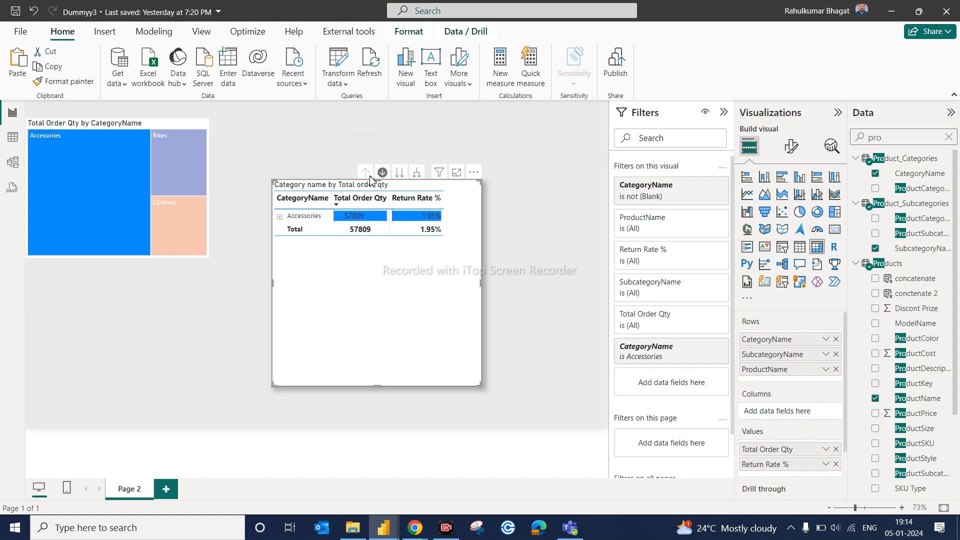
{"action": "left_click", "coordinate": [383, 175]}
Move the matrix slightly down and to the left, and toggle the treemap's Accessories selection off and on
{"action": "left_click_drag", "start_coordinate": [416, 267], "coordinate": [404, 292]}
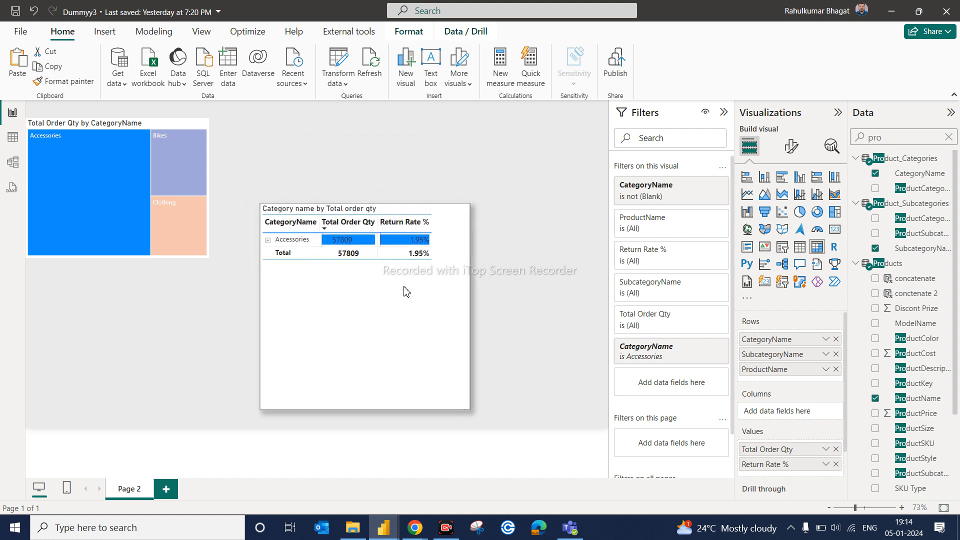
{"action": "left_click", "coordinate": [98, 191]}
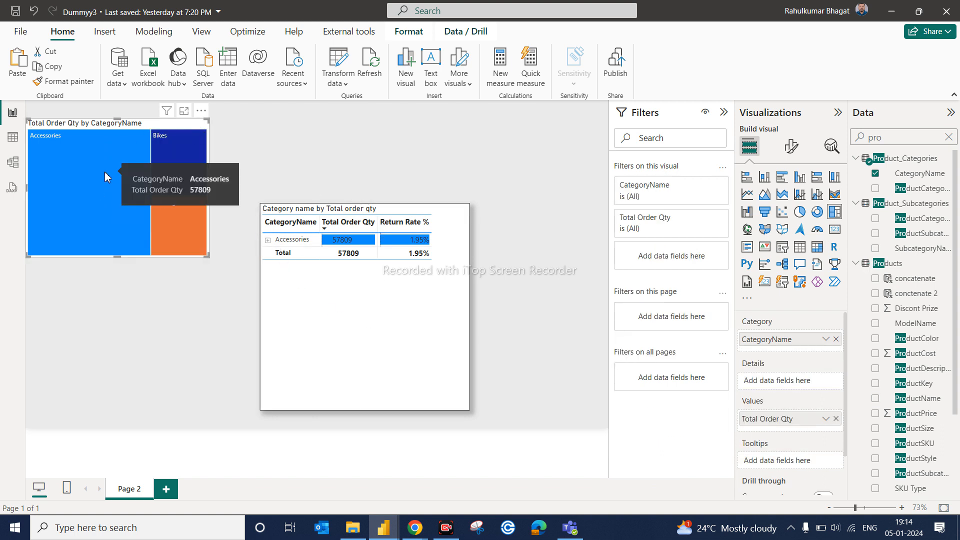
{"action": "left_click", "coordinate": [135, 193]}
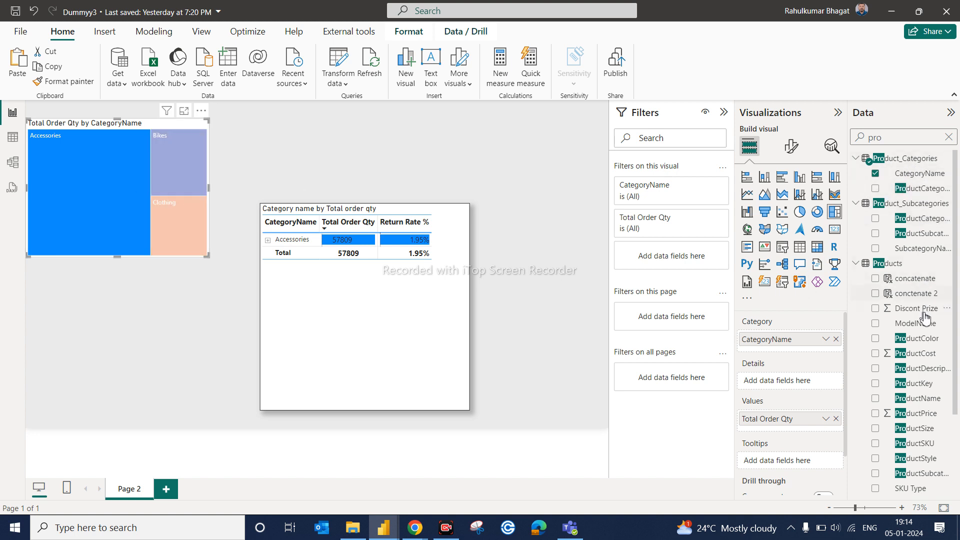
Delete the existing treemap and insert a new empty treemap on the page
{"action": "left_click", "coordinate": [201, 110]}
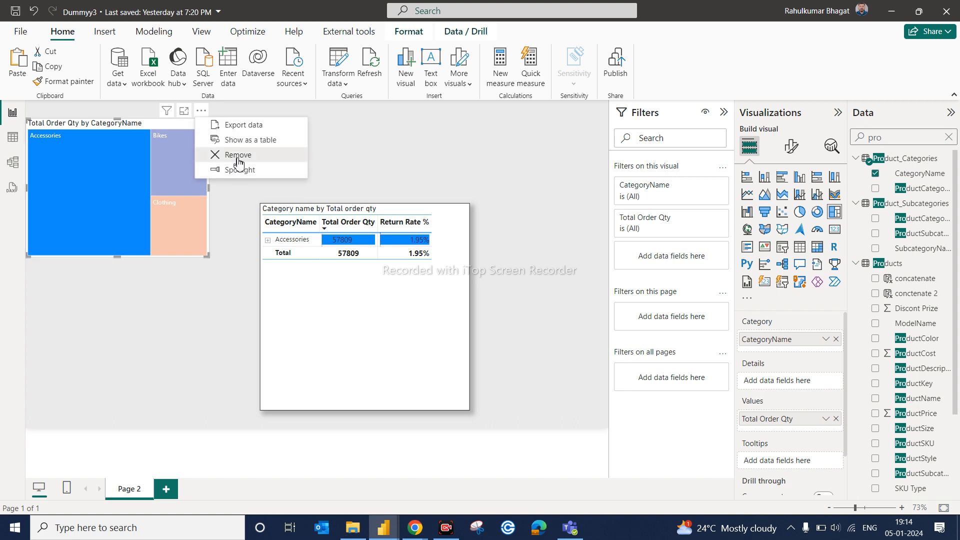
{"action": "left_click", "coordinate": [238, 155]}
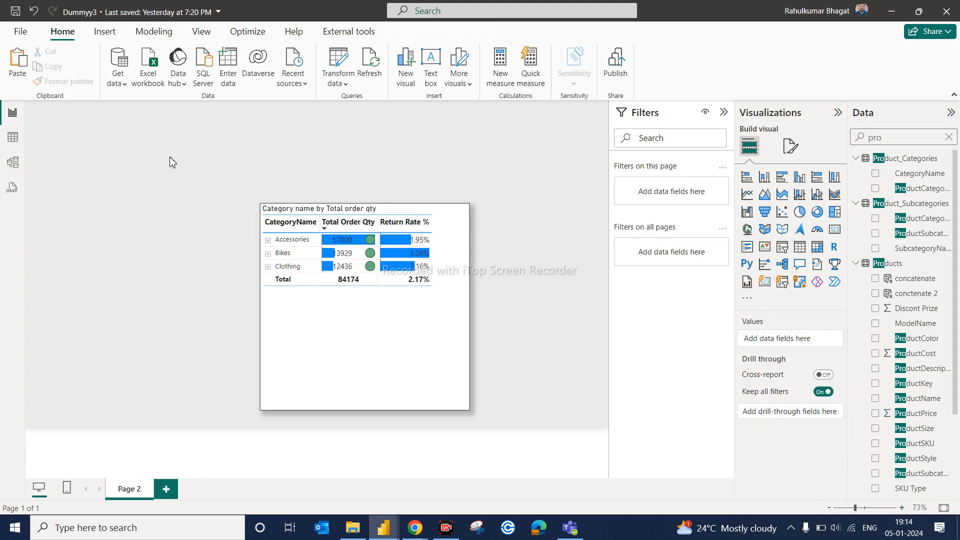
{"action": "left_click", "coordinate": [835, 213]}
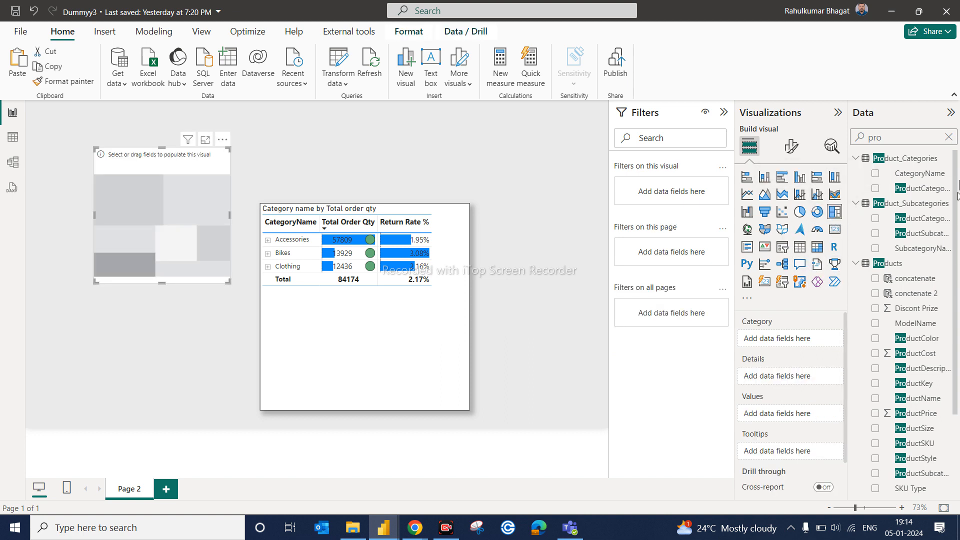
Set the new treemap's category to CategoryName and its values to Total Order Qty, and move it beside the matrix
{"action": "left_click_drag", "start_coordinate": [926, 176], "coordinate": [796, 340]}
{"action": "double_click", "coordinate": [879, 136]}
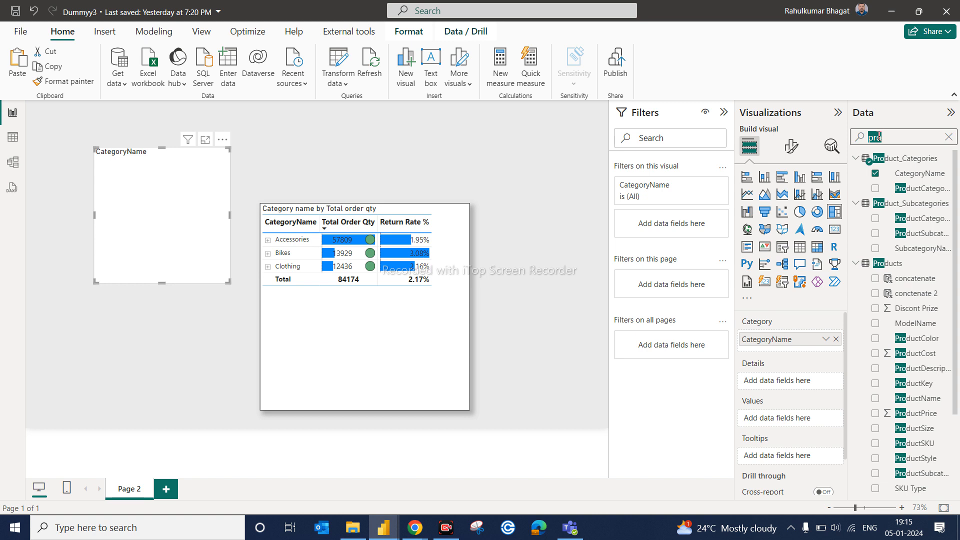
{"action": "type", "text": "total"}
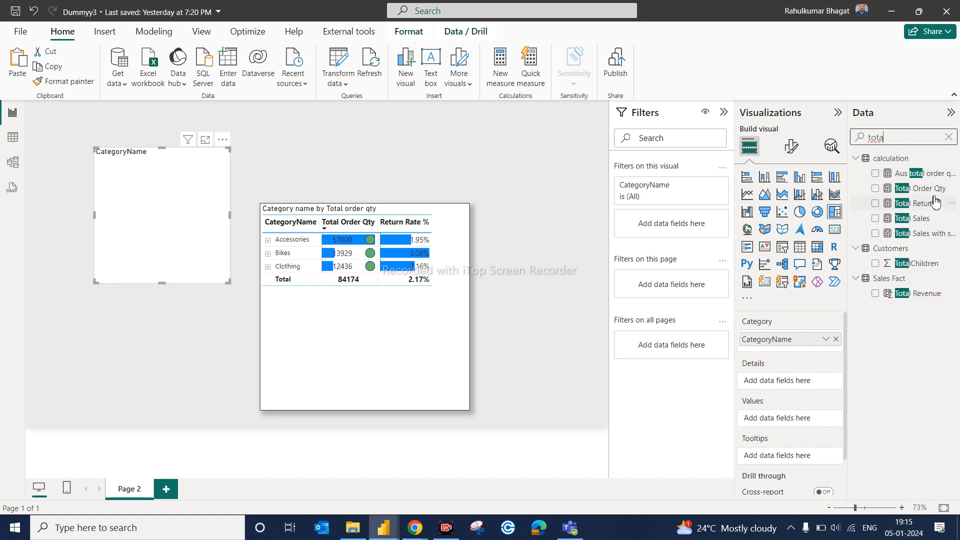
{"action": "left_click_drag", "start_coordinate": [931, 192], "coordinate": [818, 427]}
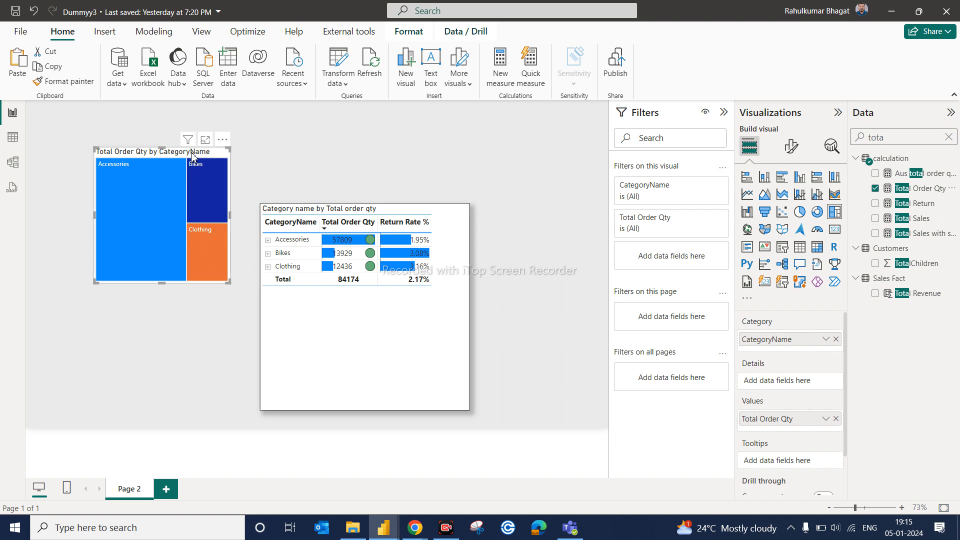
{"action": "left_click_drag", "start_coordinate": [191, 155], "coordinate": [157, 212]}
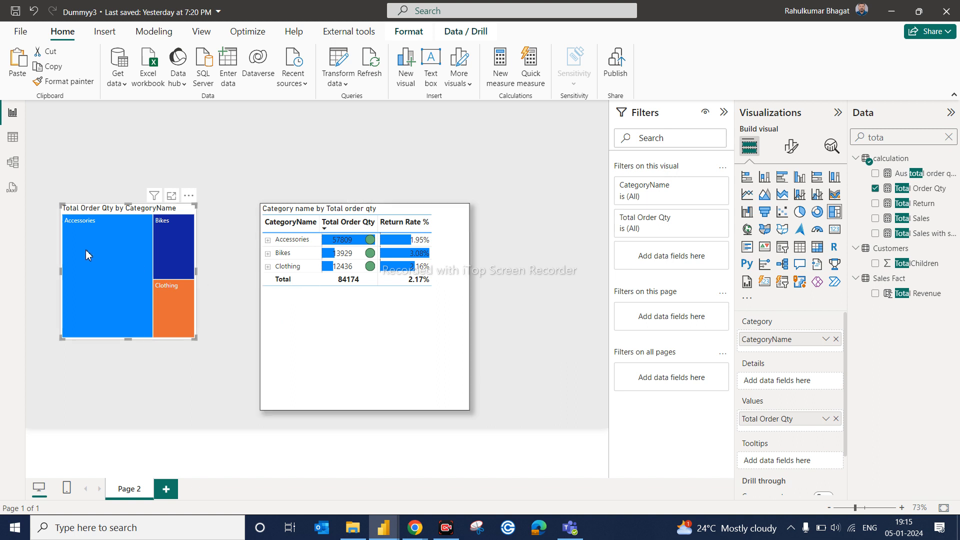
Test cross-filtering between the two visuals by selecting Accessories in the treemap and in the matrix
{"action": "mouse_move", "coordinate": [86, 251]}
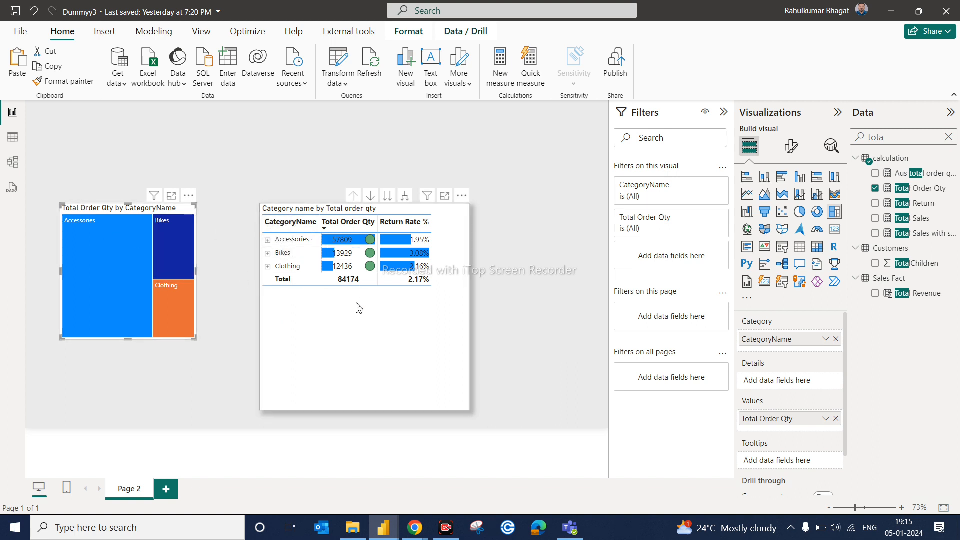
{"action": "left_click", "coordinate": [80, 229]}
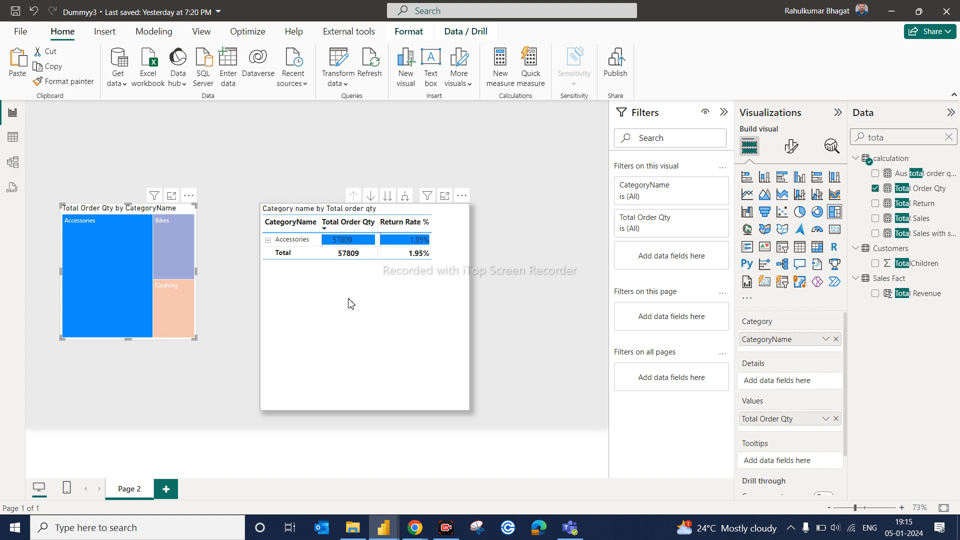
{"action": "left_click", "coordinate": [131, 277]}
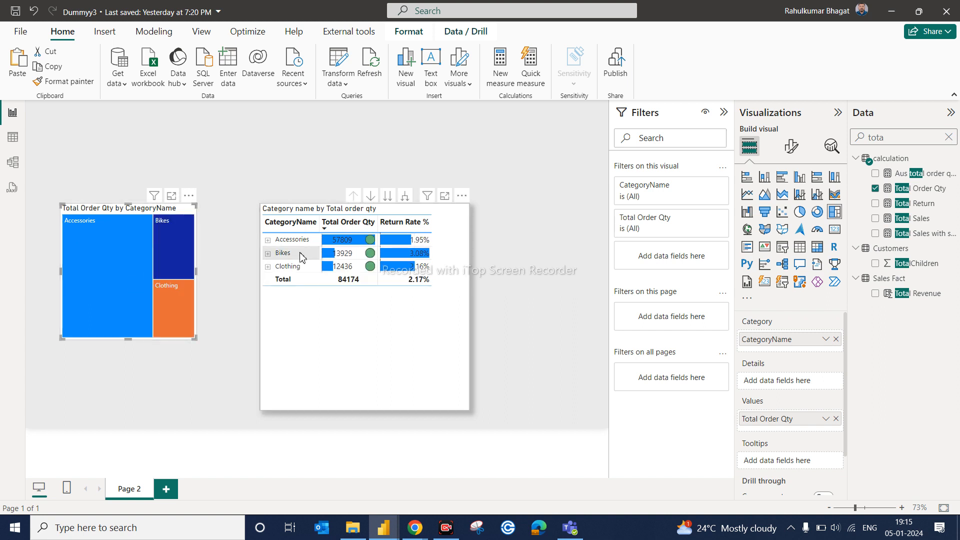
{"action": "left_click", "coordinate": [293, 245]}
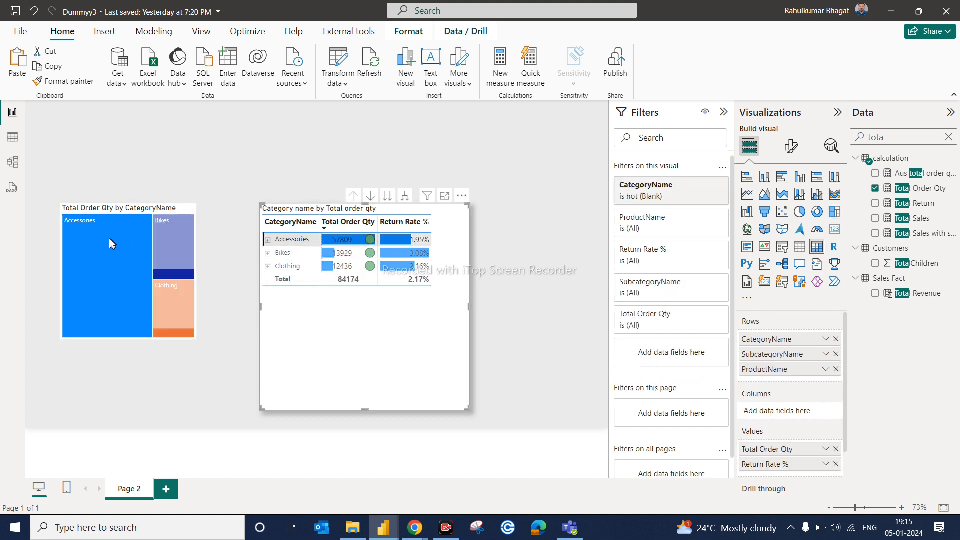
{"action": "mouse_move", "coordinate": [116, 254]}
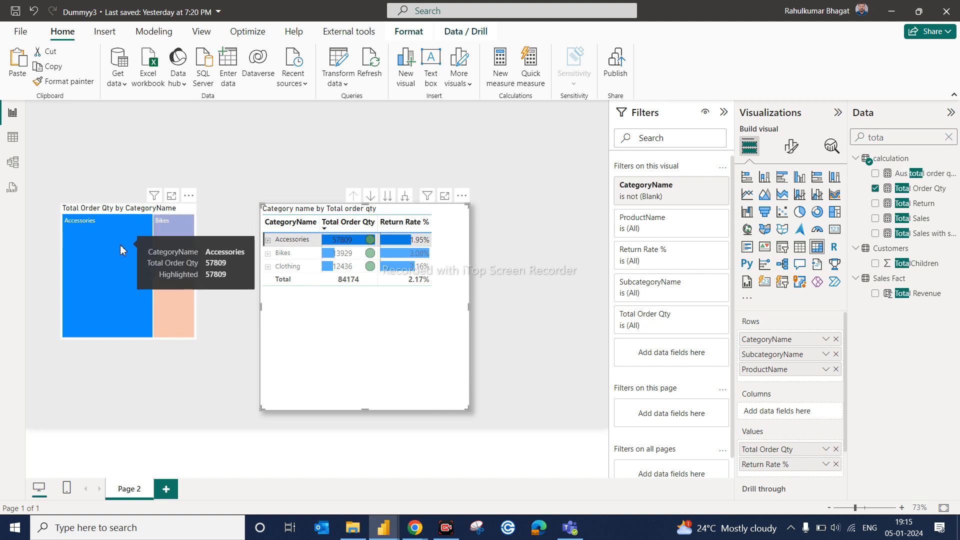
{"action": "left_click", "coordinate": [134, 258]}
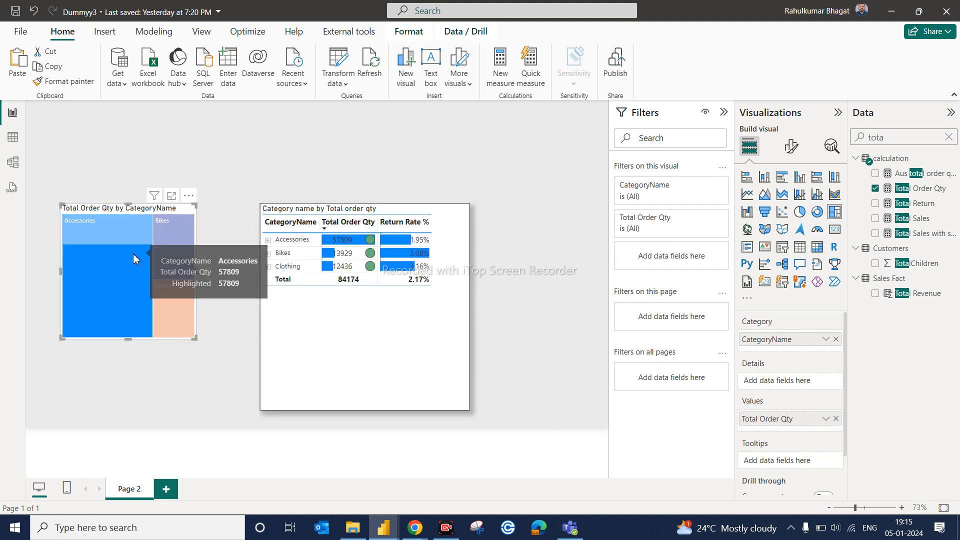
Check how the matrix responds to the treemap's Bikes and Accessories blocks, and clear the selection
{"action": "left_click", "coordinate": [176, 255]}
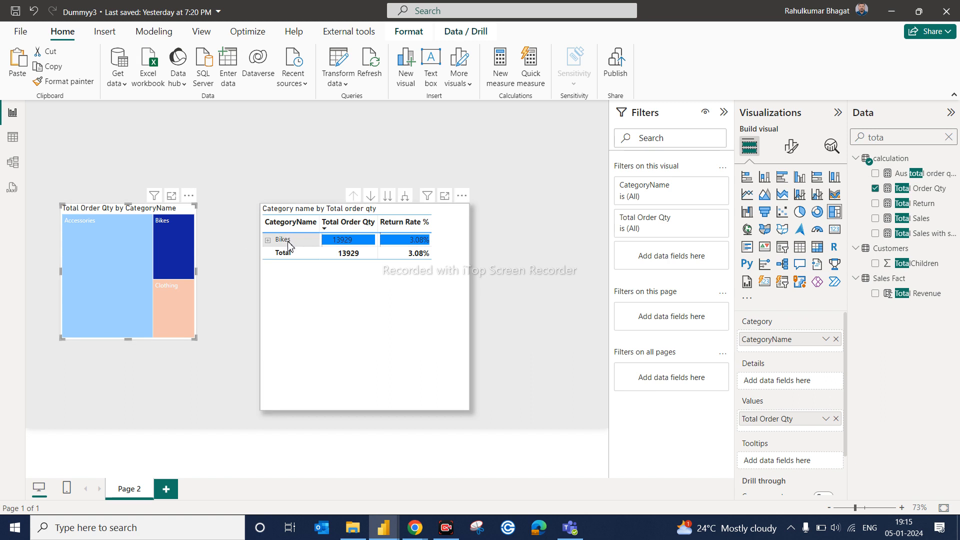
{"action": "left_click", "coordinate": [121, 249]}
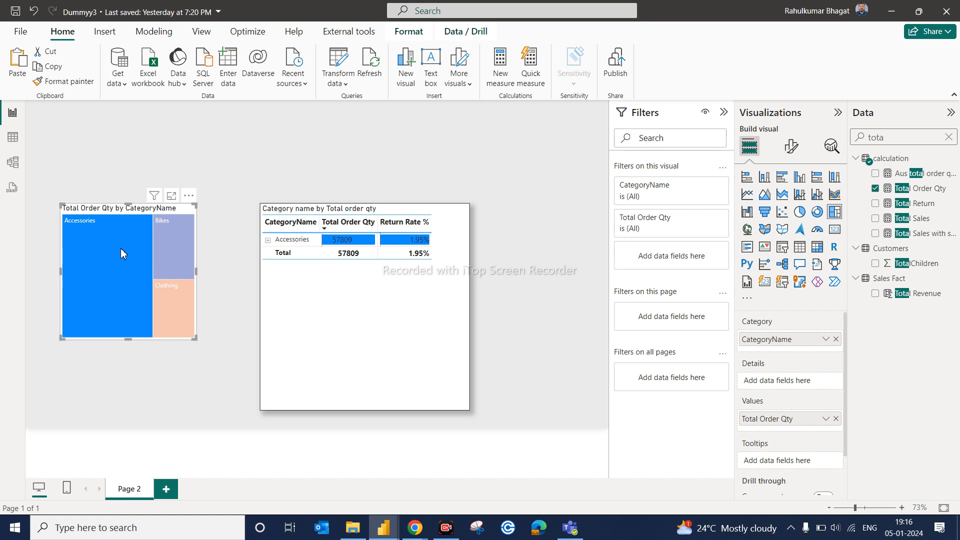
{"action": "left_click", "coordinate": [121, 248]}
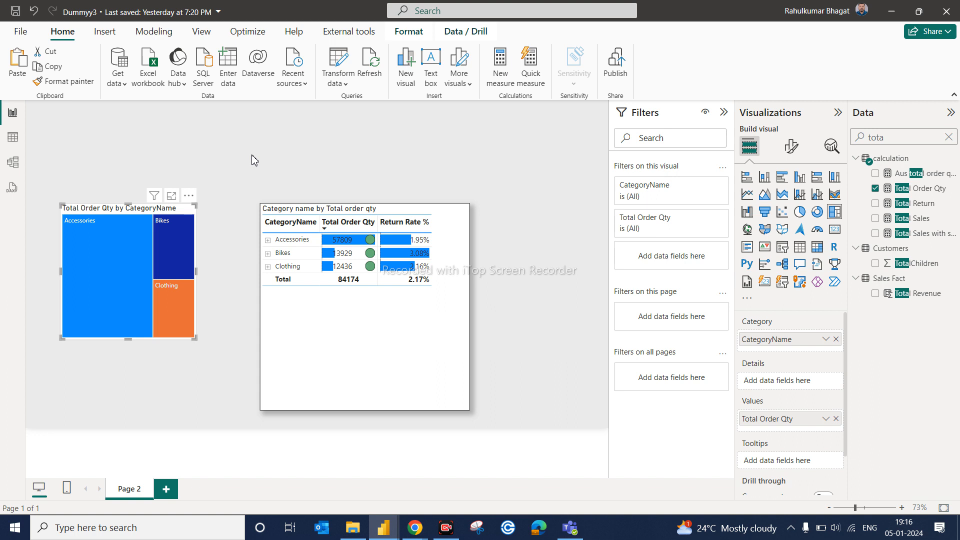
{"action": "mouse_move", "coordinate": [123, 263]}
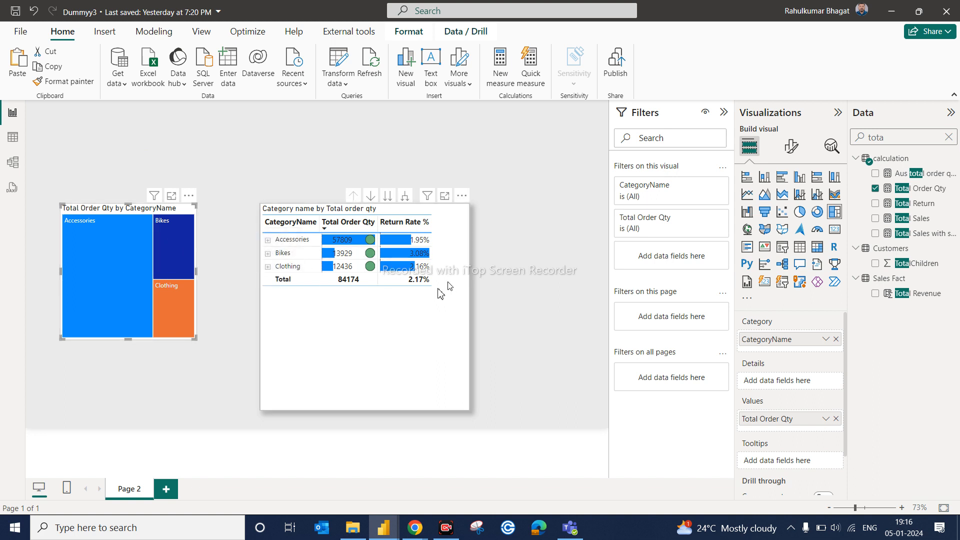
{"action": "left_click", "coordinate": [106, 274]}
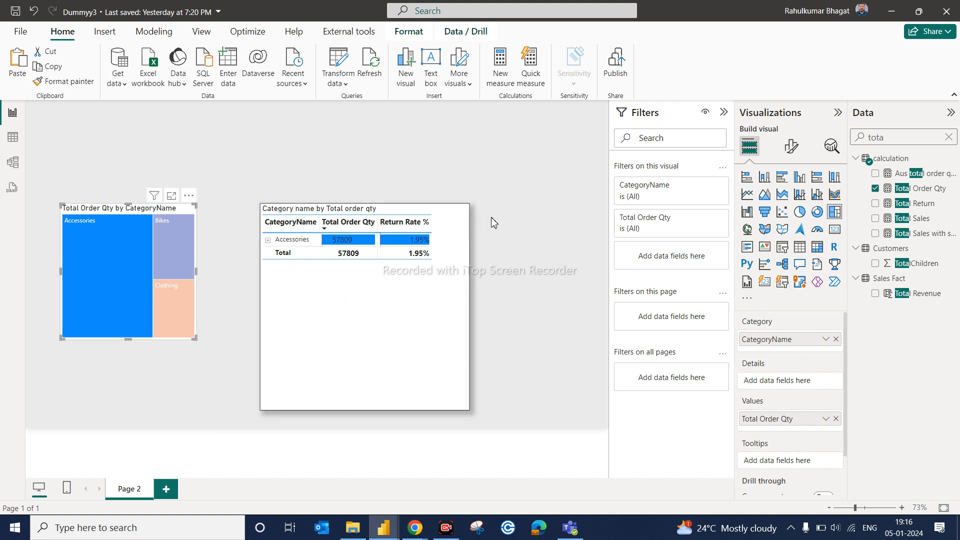
{"action": "left_click", "coordinate": [115, 244]}
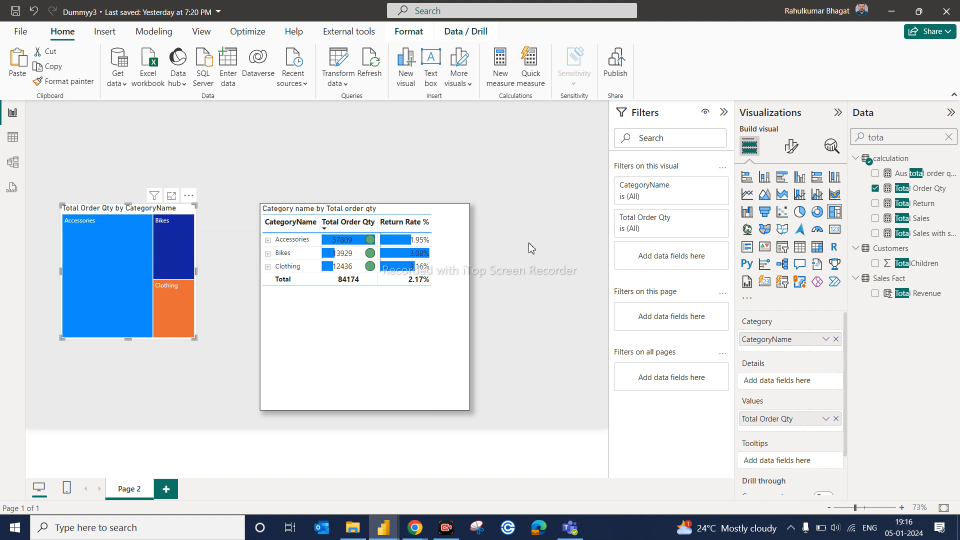
Deselect the visuals on the report page and collapse the Filters pane to enlarge the canvas
{"action": "mouse_move", "coordinate": [130, 290]}
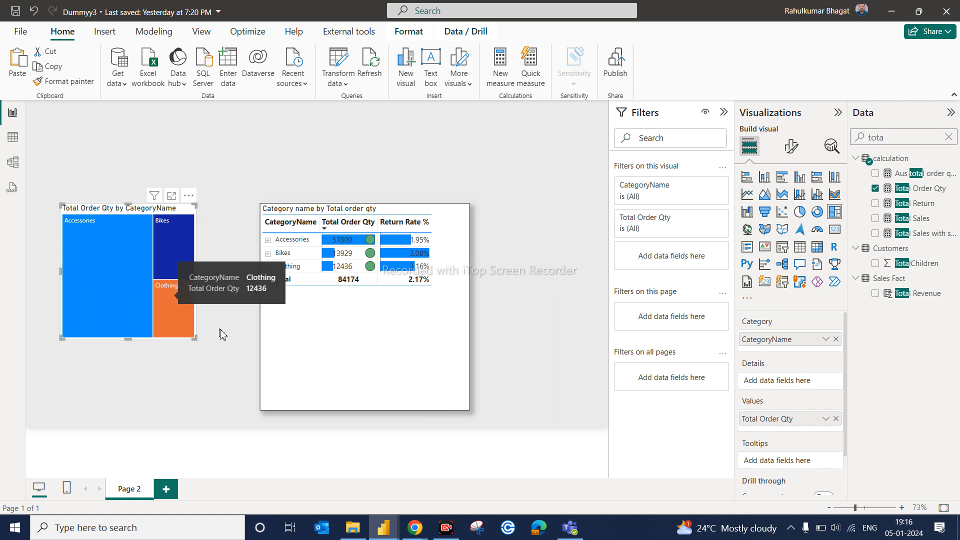
{"action": "left_click", "coordinate": [344, 351]}
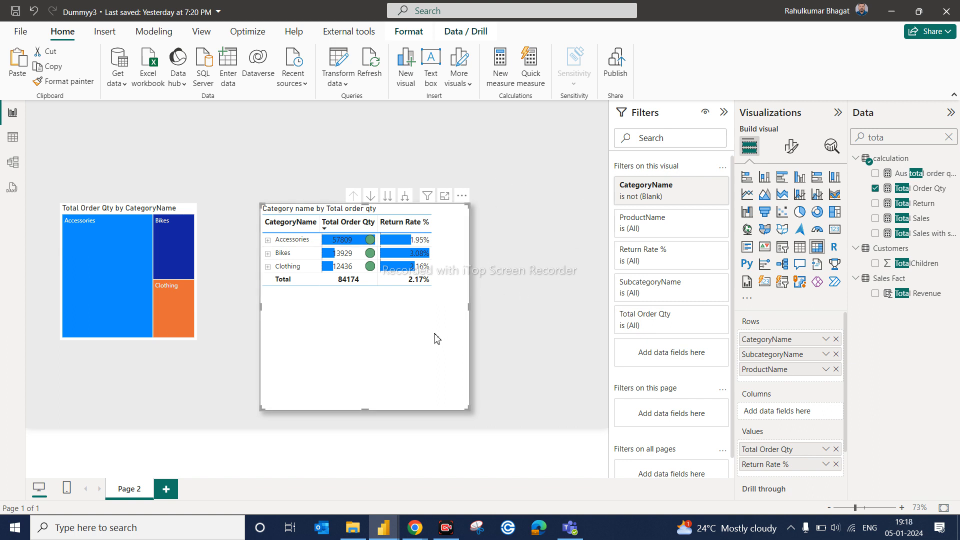
{"action": "left_click", "coordinate": [534, 344]}
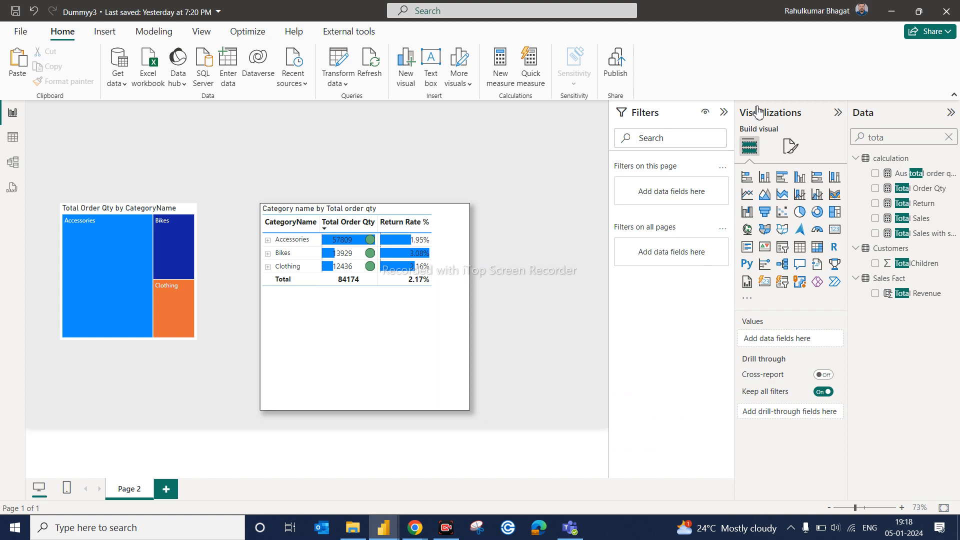
{"action": "left_click", "coordinate": [724, 112]}
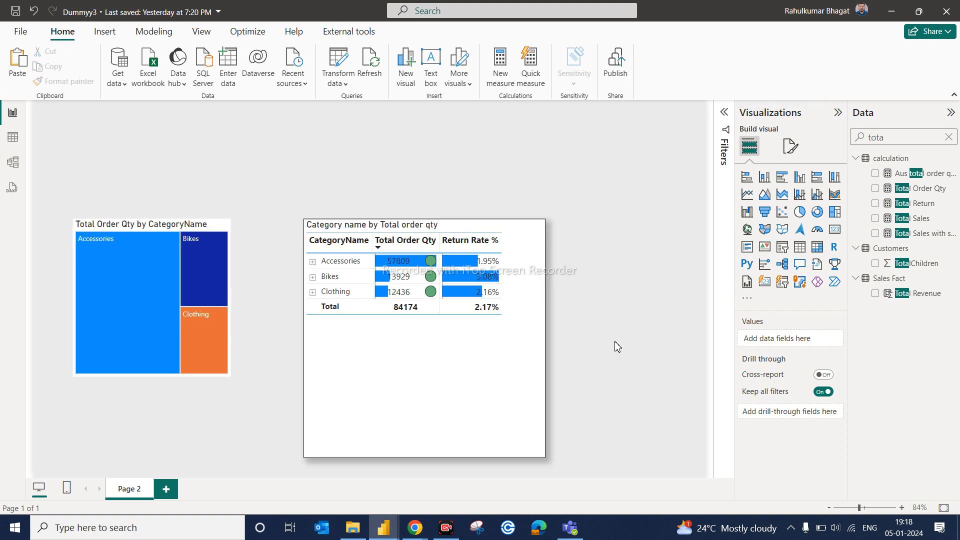
{"action": "left_click", "coordinate": [440, 539]}
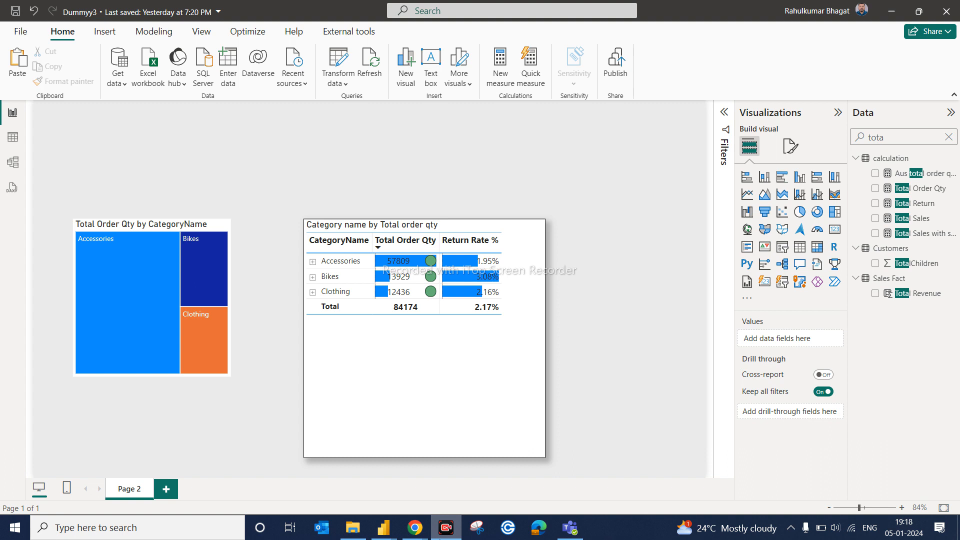
{"action": "left_click", "coordinate": [384, 528]}
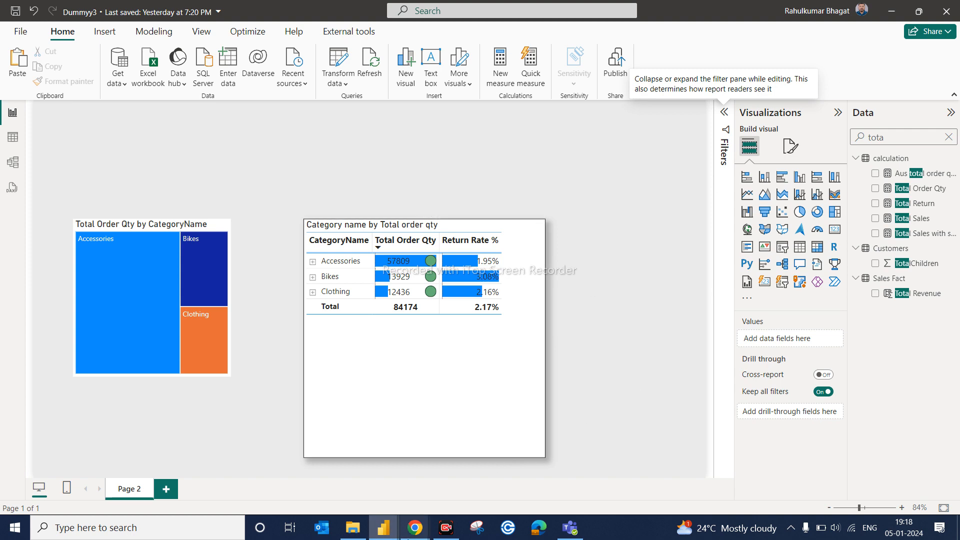
Switch to the Google Meet call in Chrome, stop presenting the screen and leave the meeting
{"action": "mouse_move", "coordinate": [414, 527]}
{"action": "left_click", "coordinate": [367, 486]}
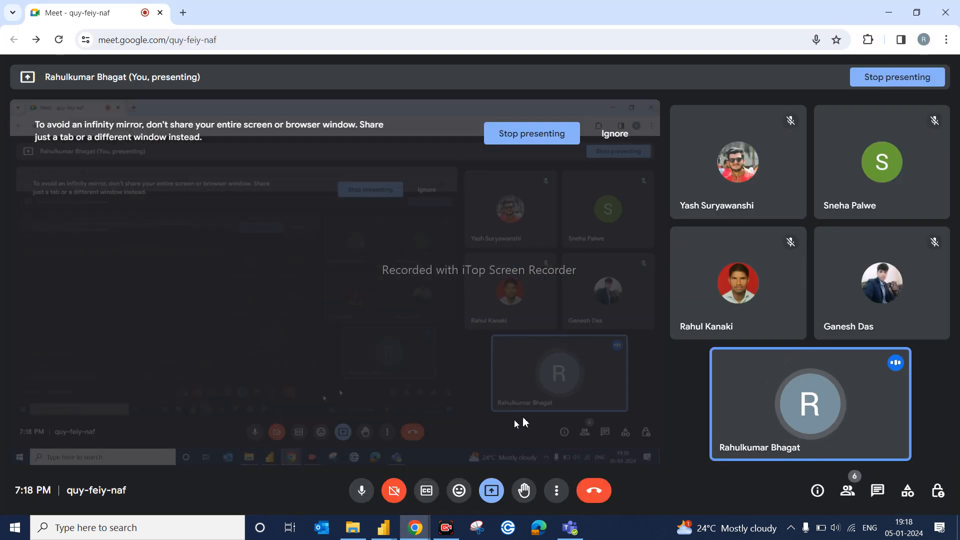
{"action": "left_click", "coordinate": [492, 491]}
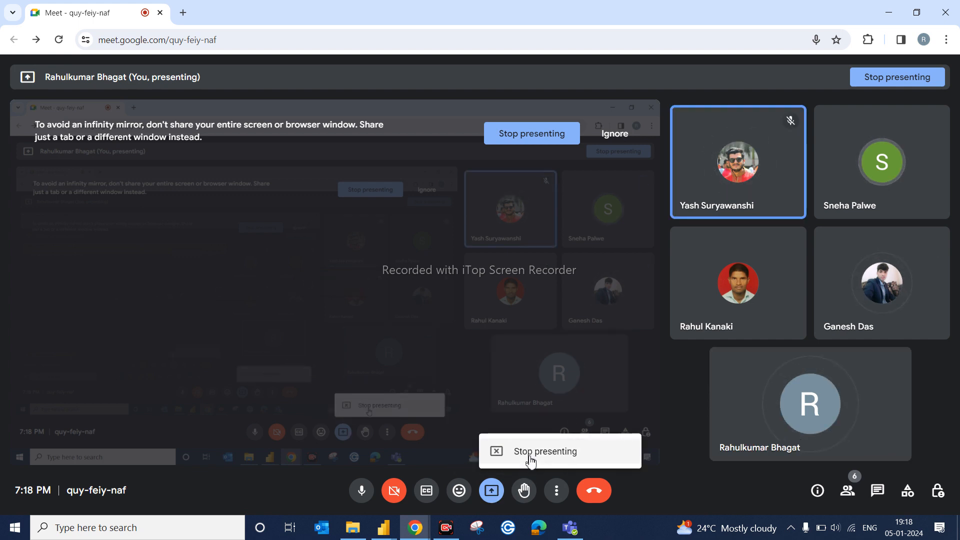
{"action": "left_click", "coordinate": [532, 461]}
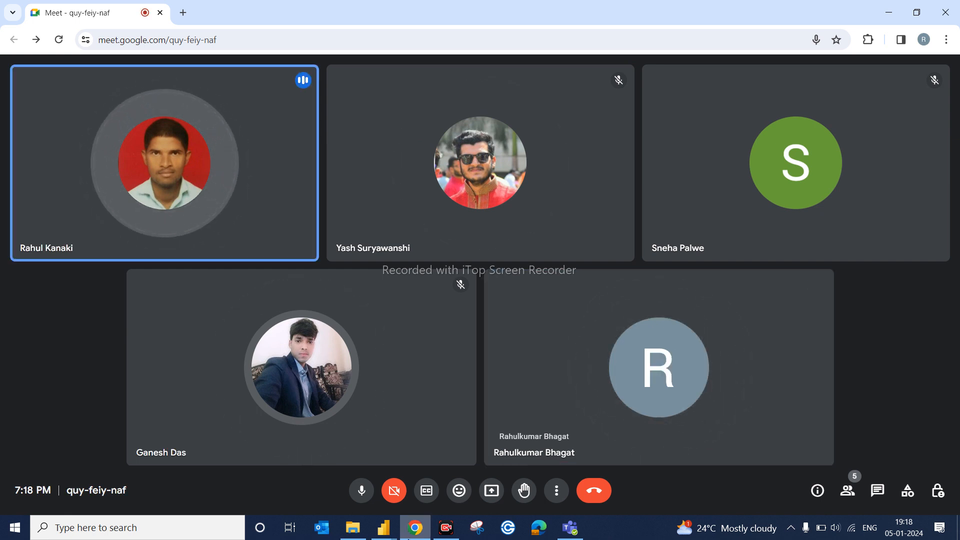
{"action": "mouse_move", "coordinate": [409, 538]}
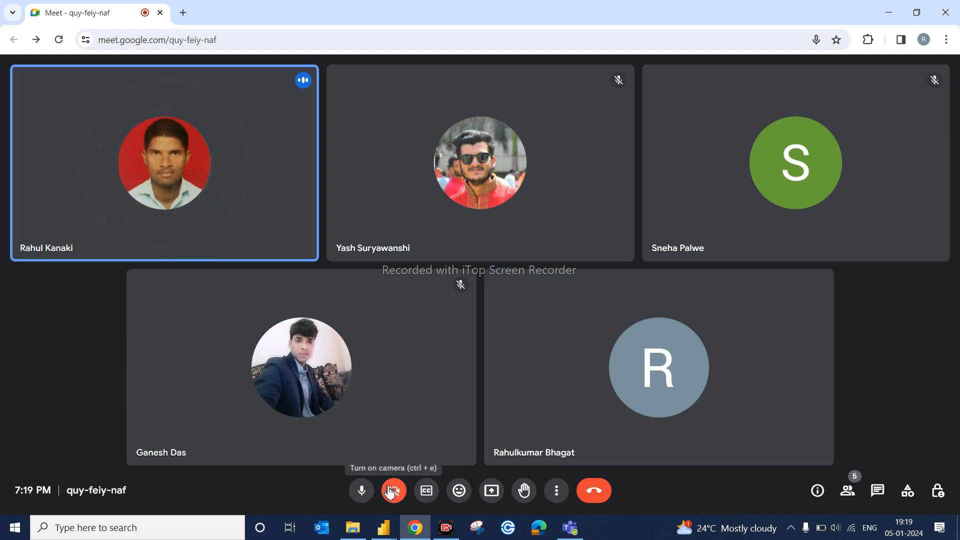
{"action": "left_click", "coordinate": [594, 491]}
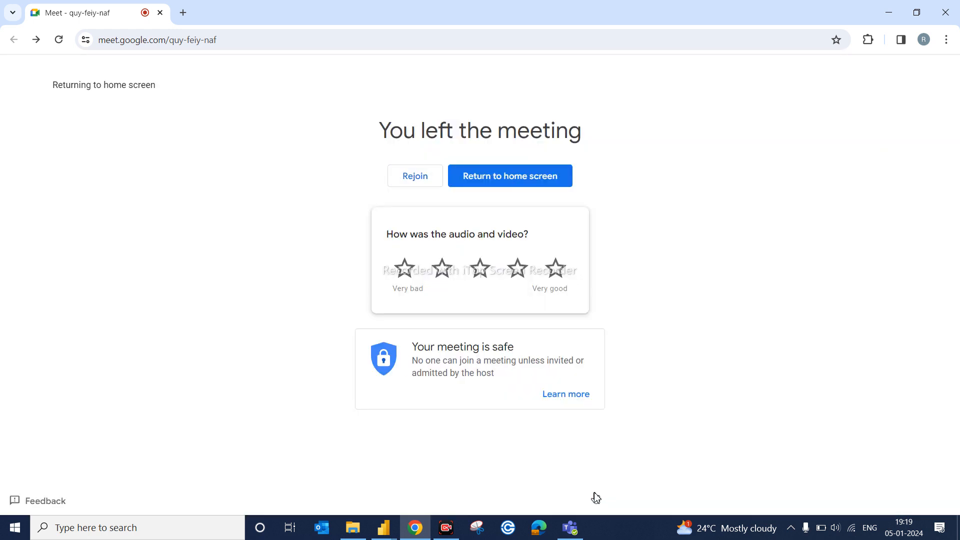